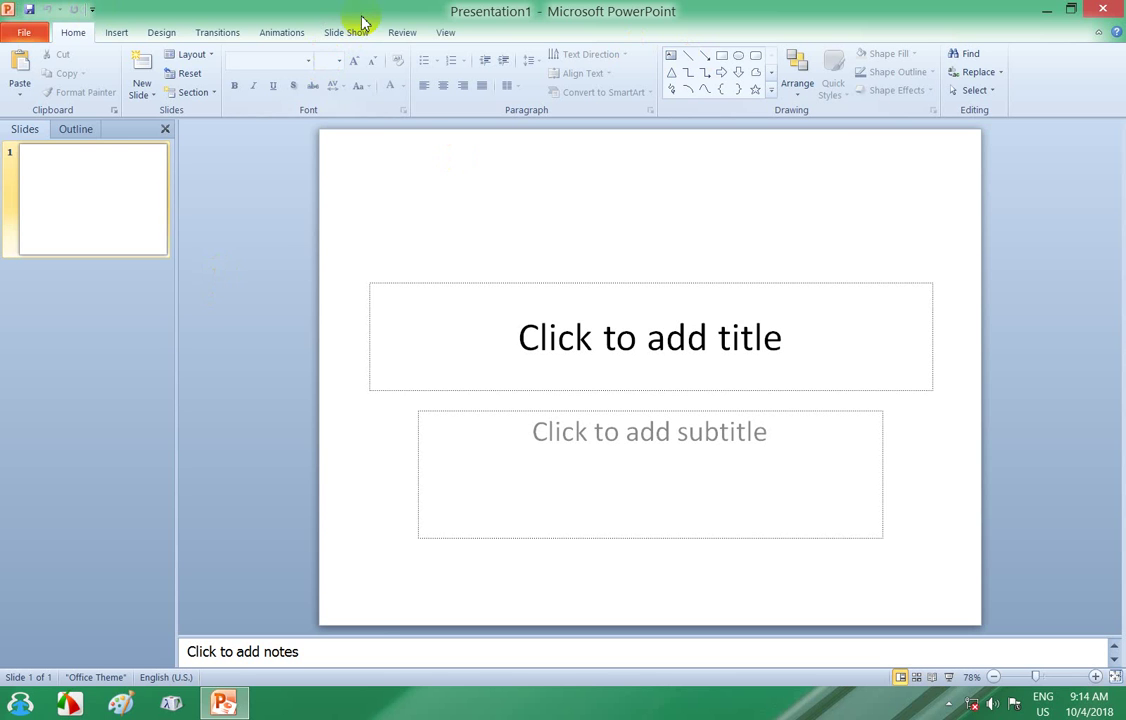
# Select the first slide, leaving the title placeholder empty
pyautogui.click(503, 333)
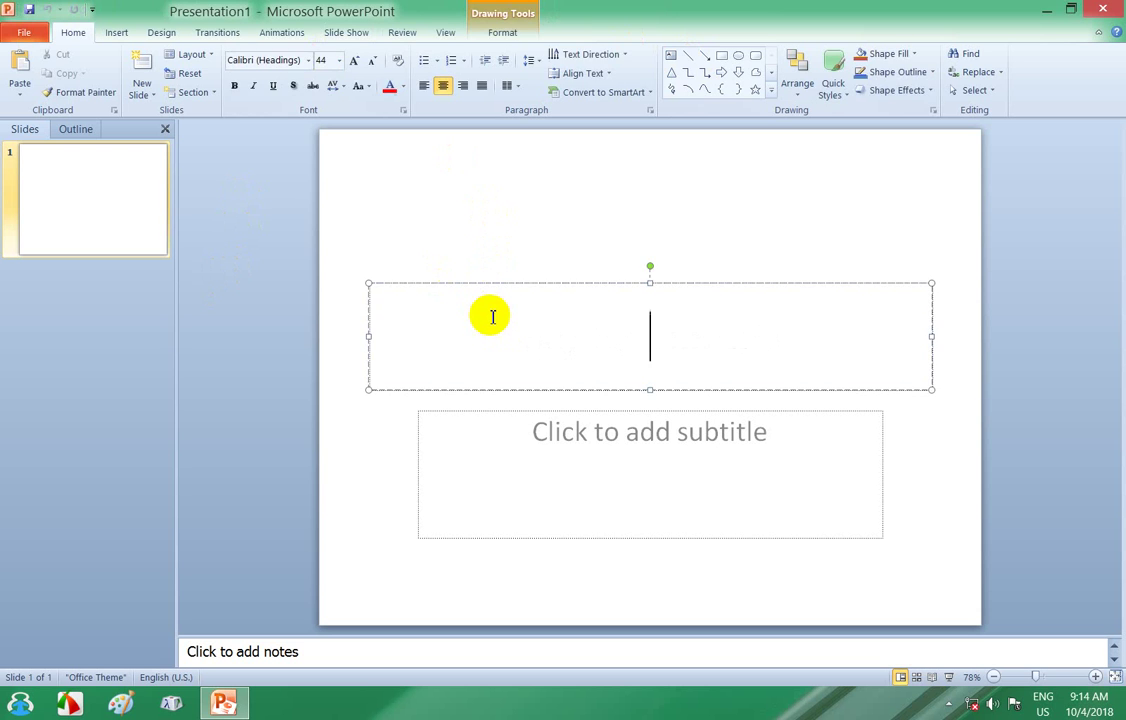
pyautogui.click(513, 248)
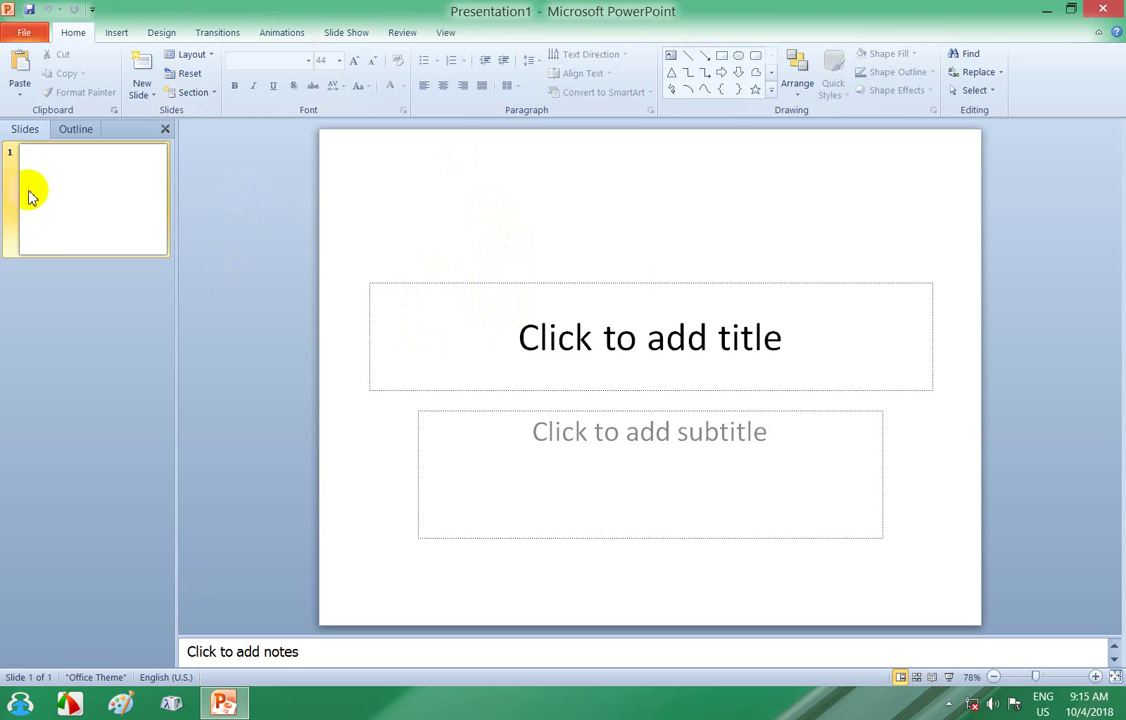
pyautogui.click(85, 228)
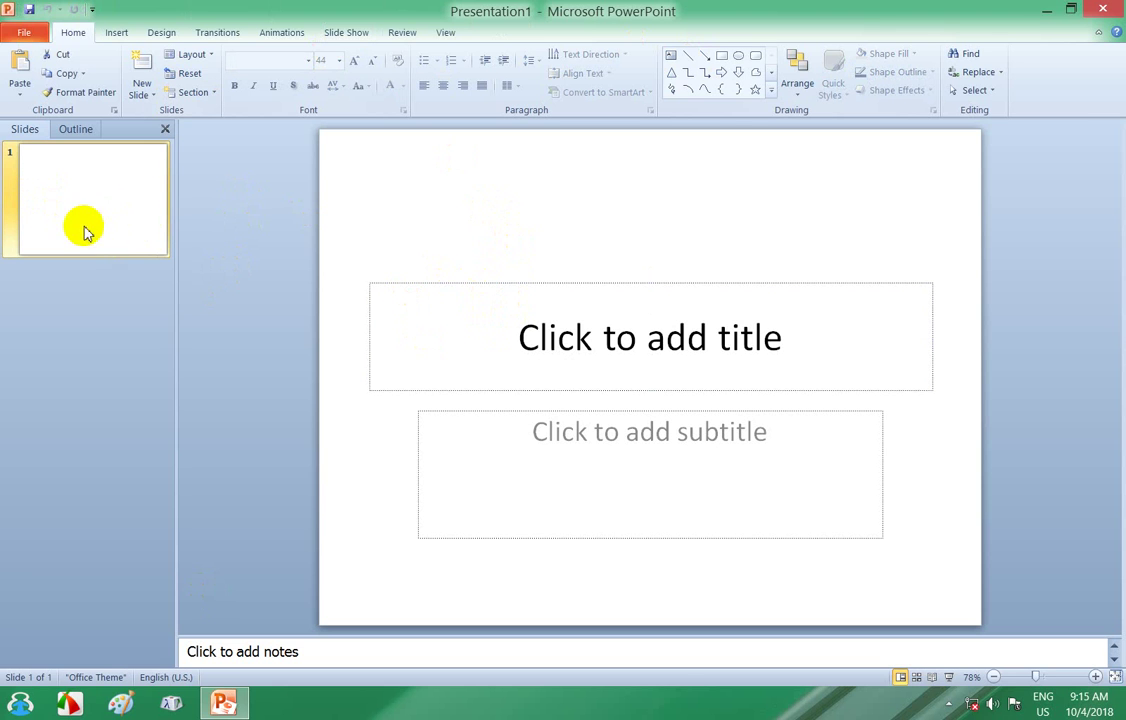
# Add Print Preview and Print, E-mail and New to the Quick Access Toolbar
pyautogui.click(92, 12)
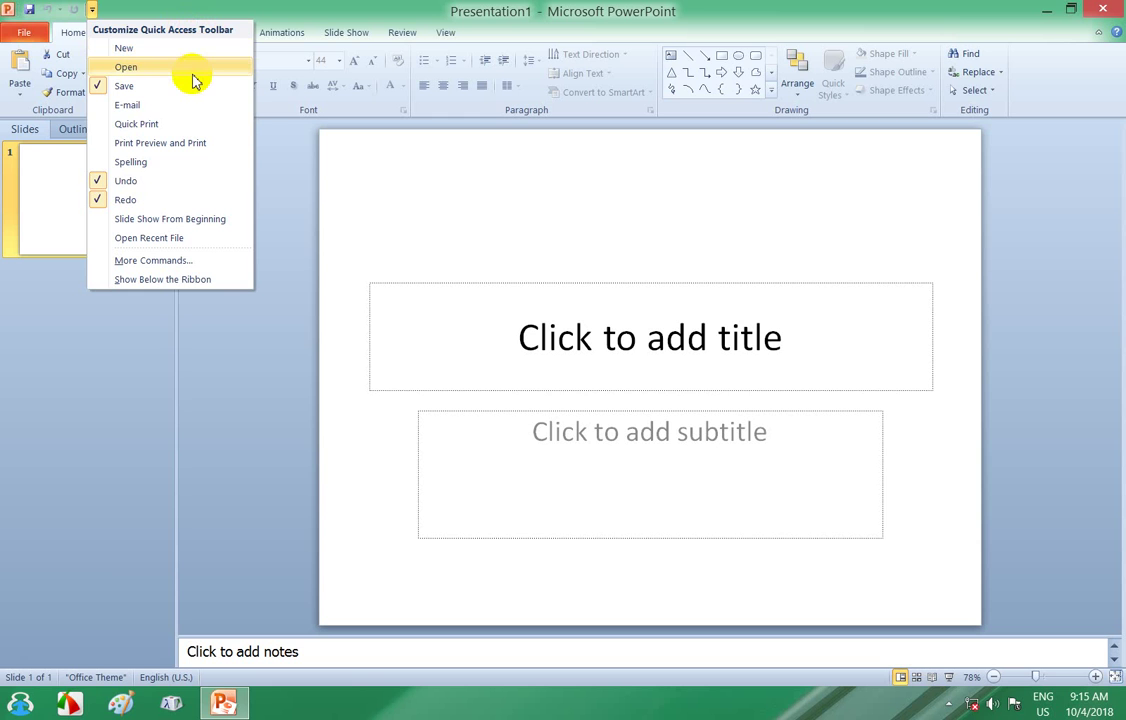
pyautogui.click(179, 150)
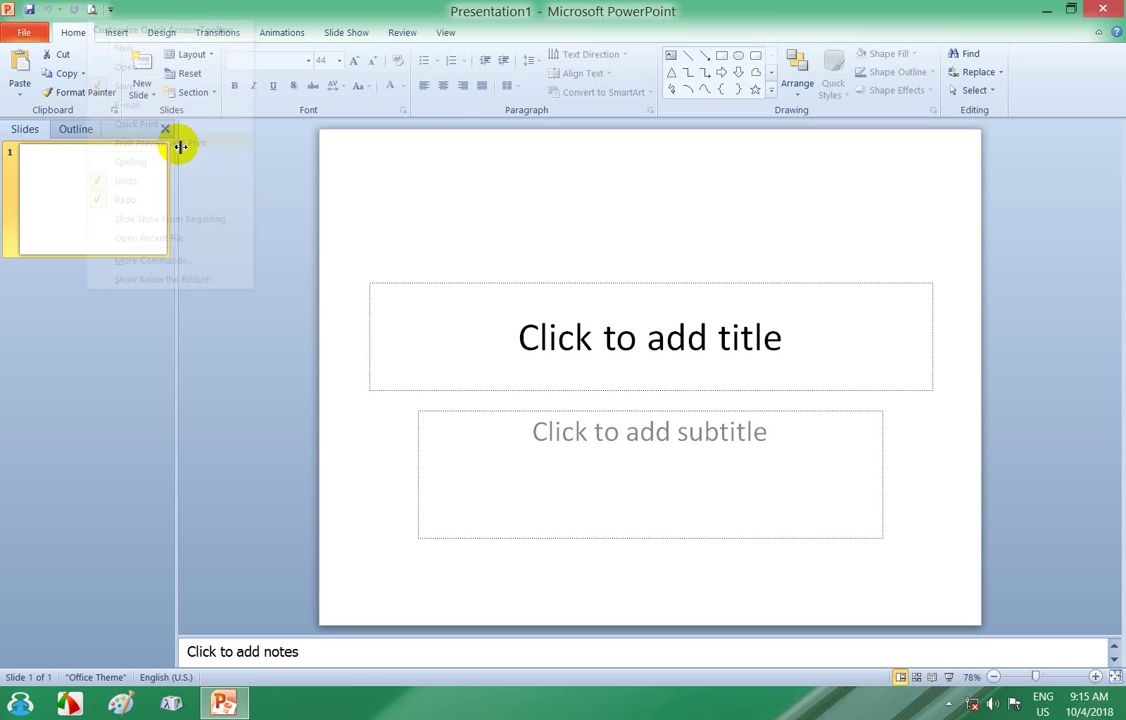
pyautogui.click(111, 12)
pyautogui.click(138, 100)
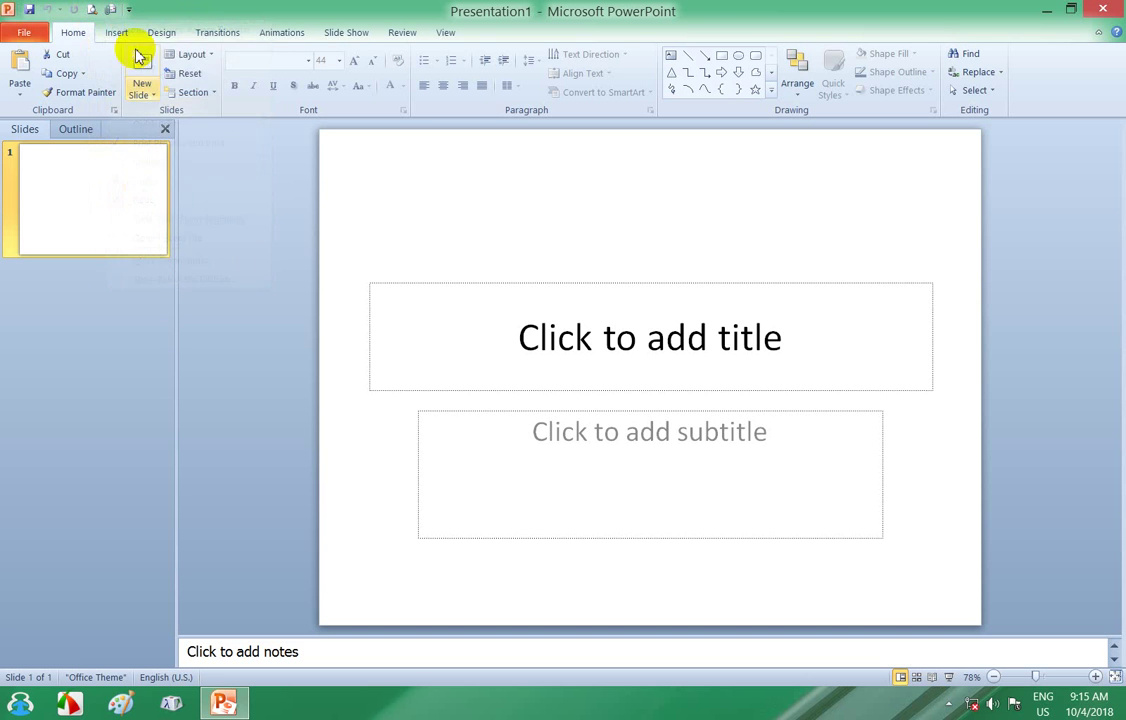
pyautogui.click(129, 12)
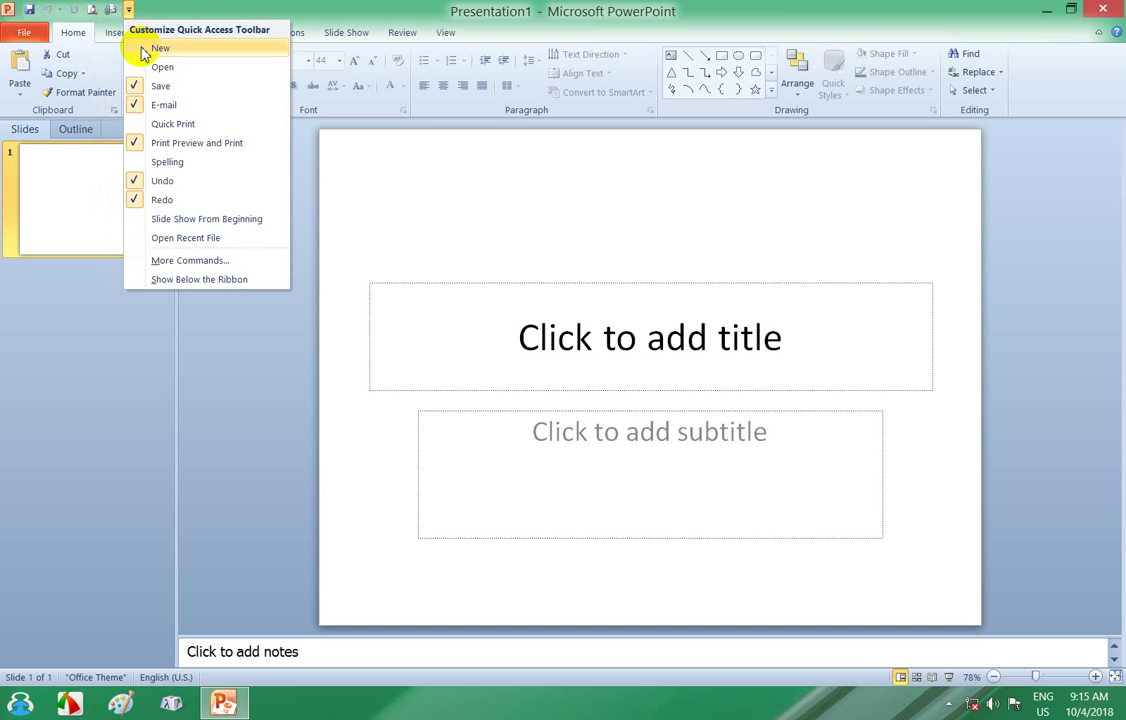
pyautogui.click(143, 47)
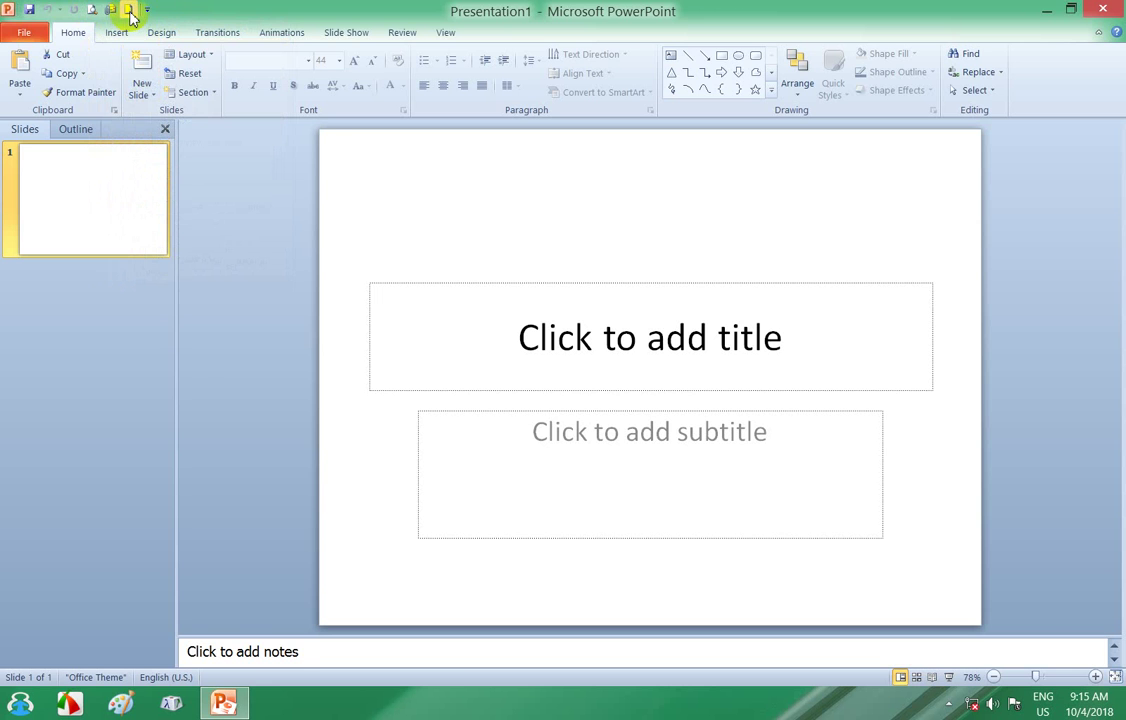
# Test the New shortcut, close Presentation2, and remove New from the toolbar
pyautogui.click(130, 11)
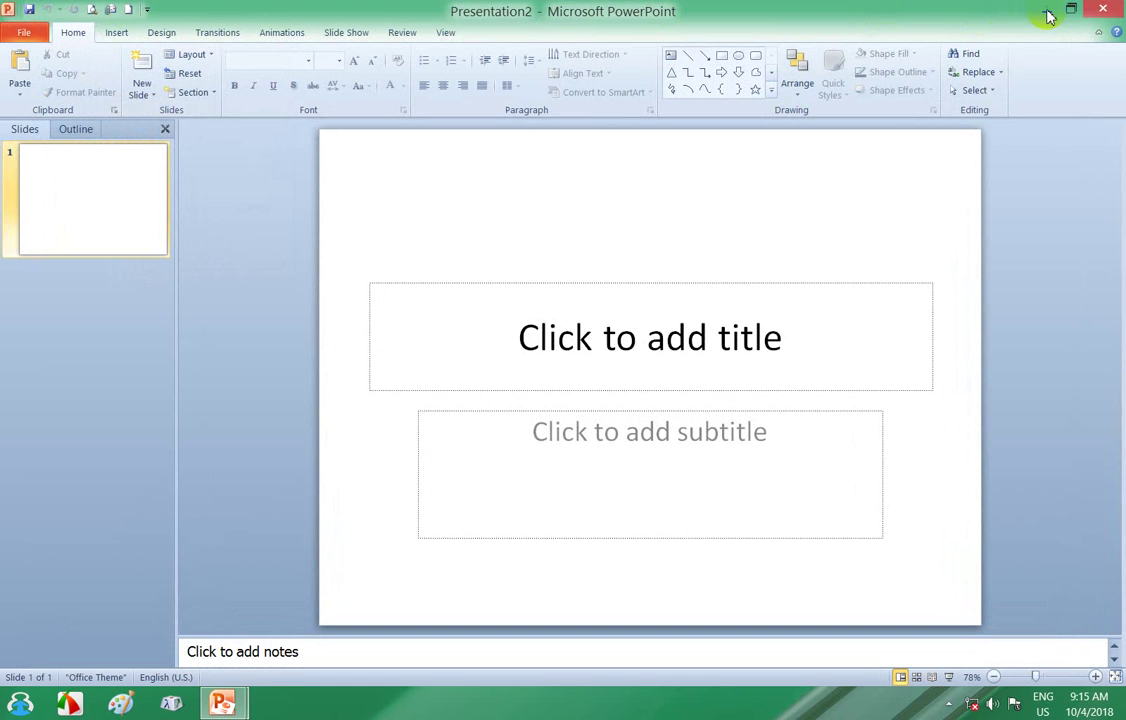
pyautogui.click(1103, 9)
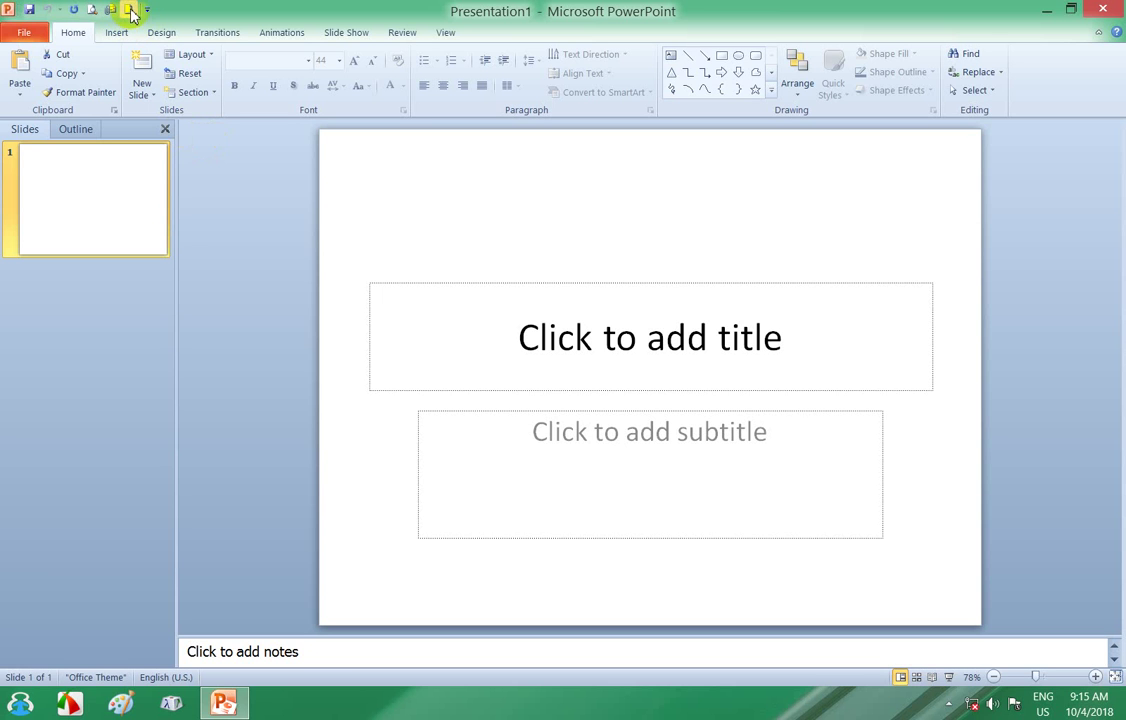
pyautogui.click(147, 11)
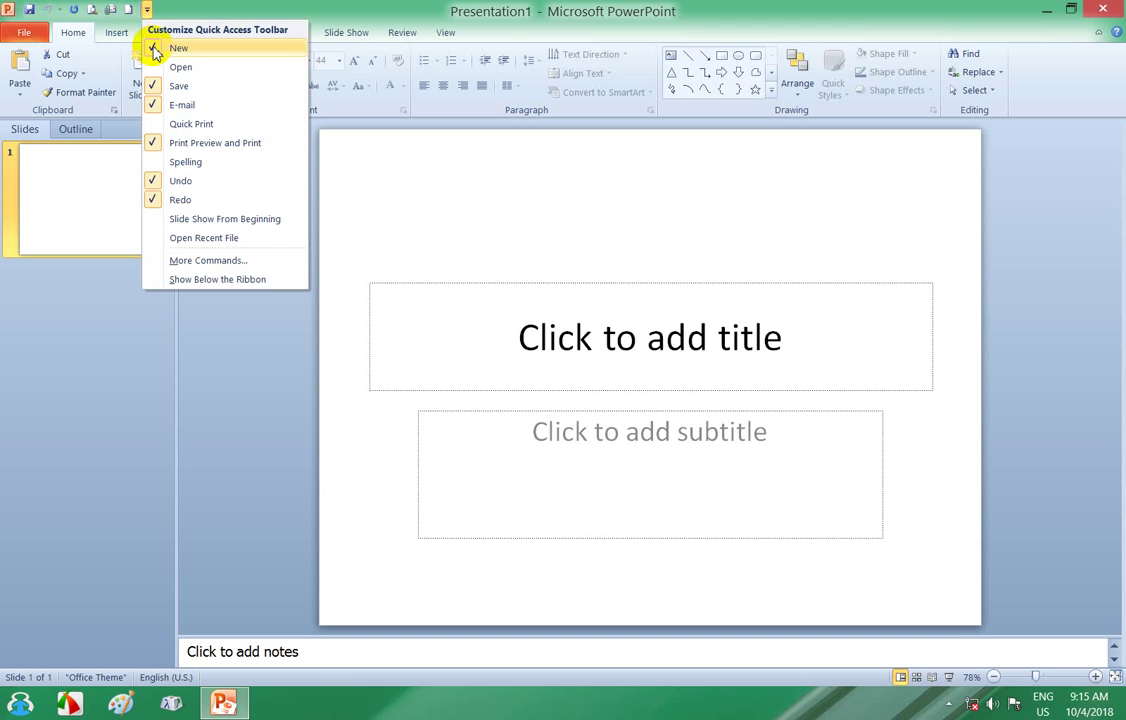
pyautogui.click(155, 49)
# Add Slide Show From Beginning to the toolbar and test-run the slideshow
pyautogui.click(130, 10)
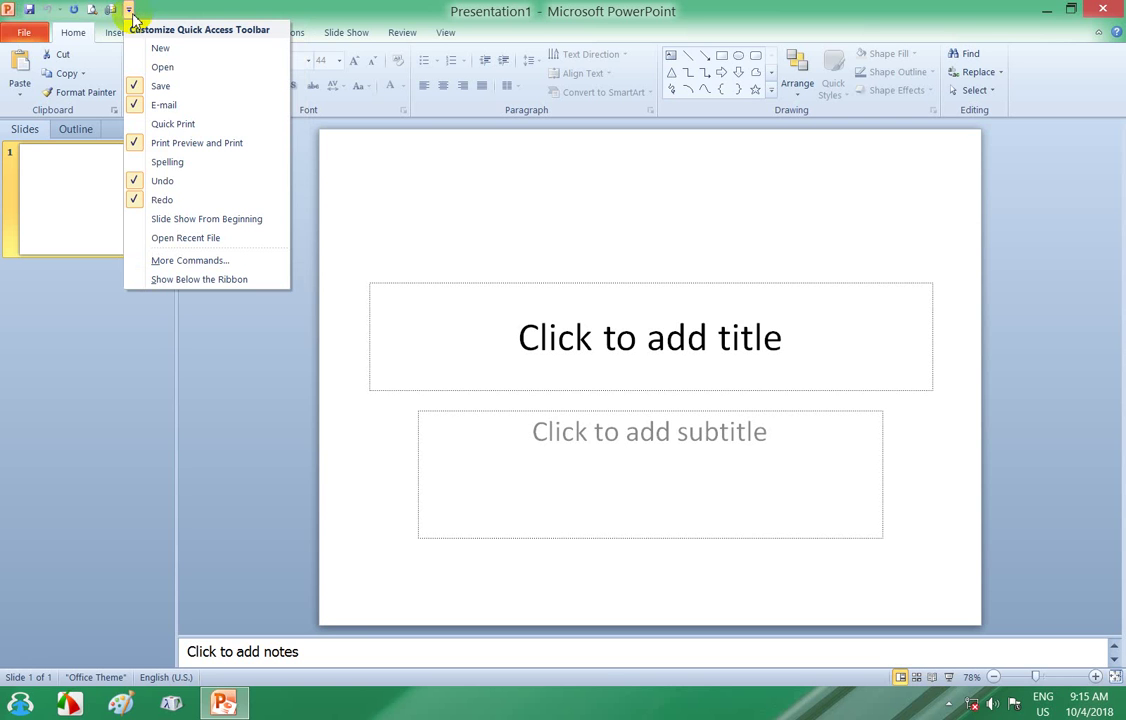
pyautogui.click(196, 219)
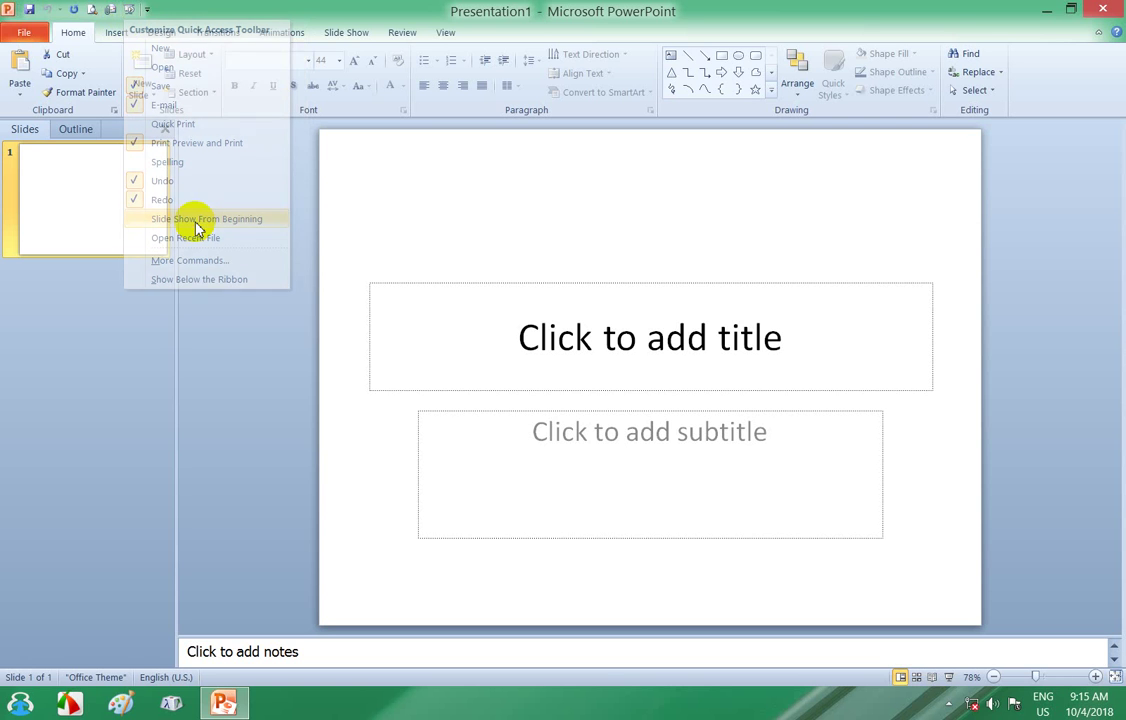
pyautogui.click(116, 9)
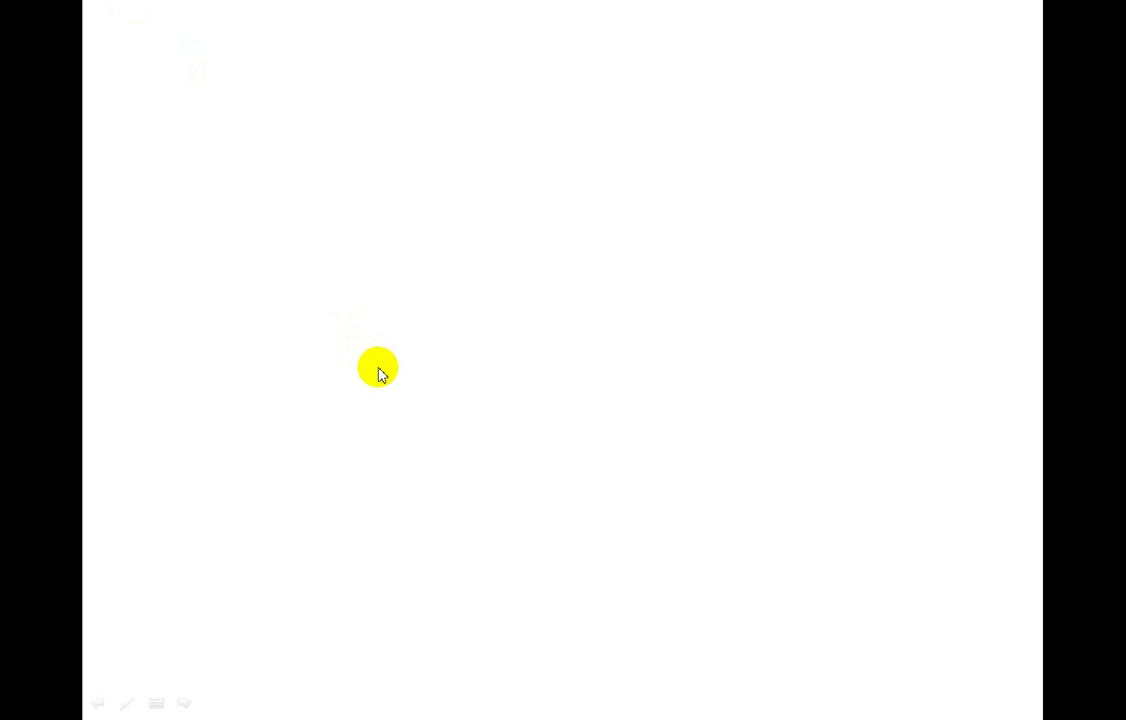
pyautogui.press('Escape')
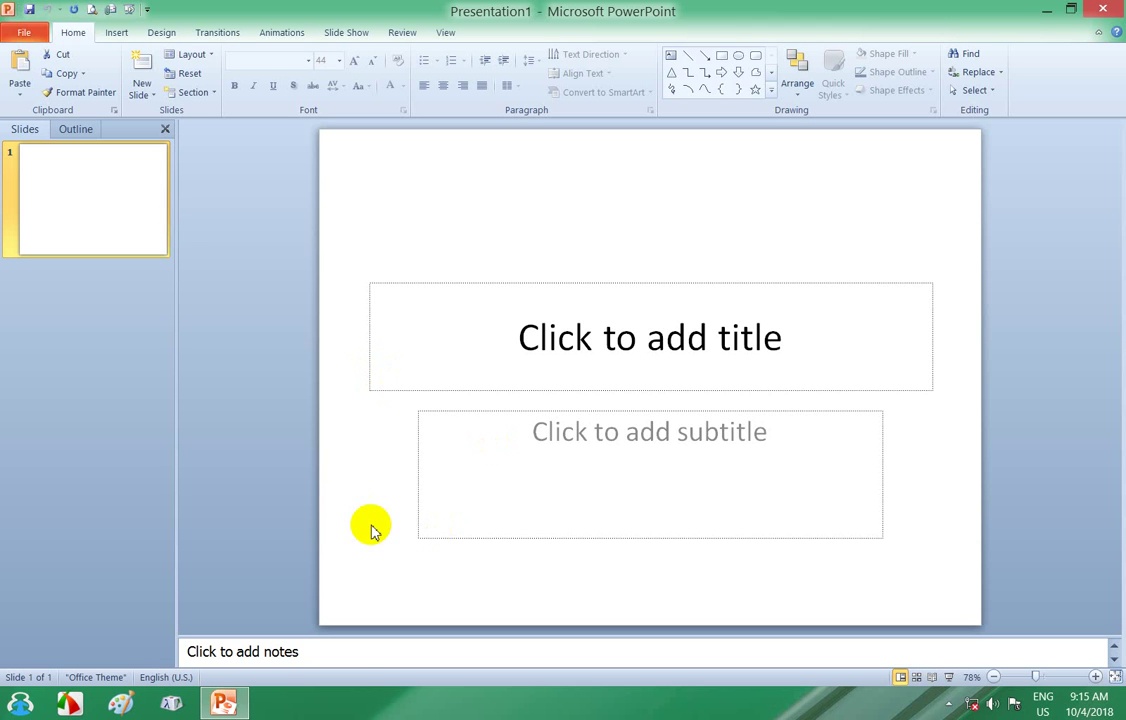
# Type the title 'အစည်းအဝေး' and shrink it to 20 pt
pyautogui.click(487, 350)
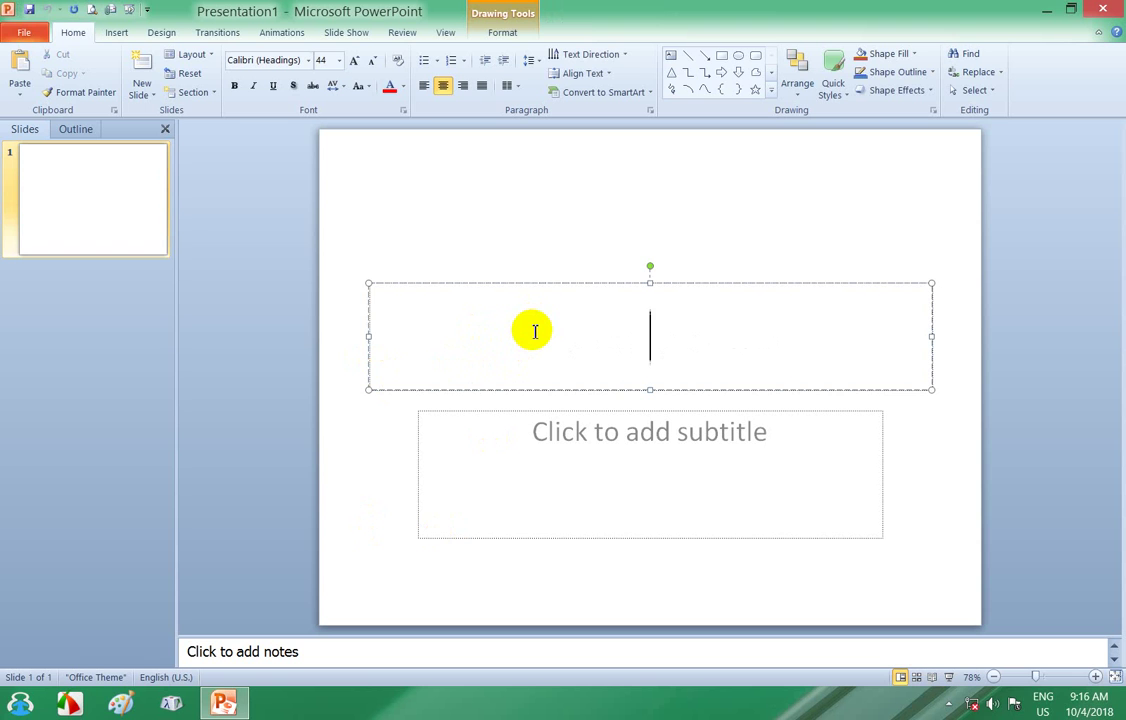
pyautogui.write('အစည်း')
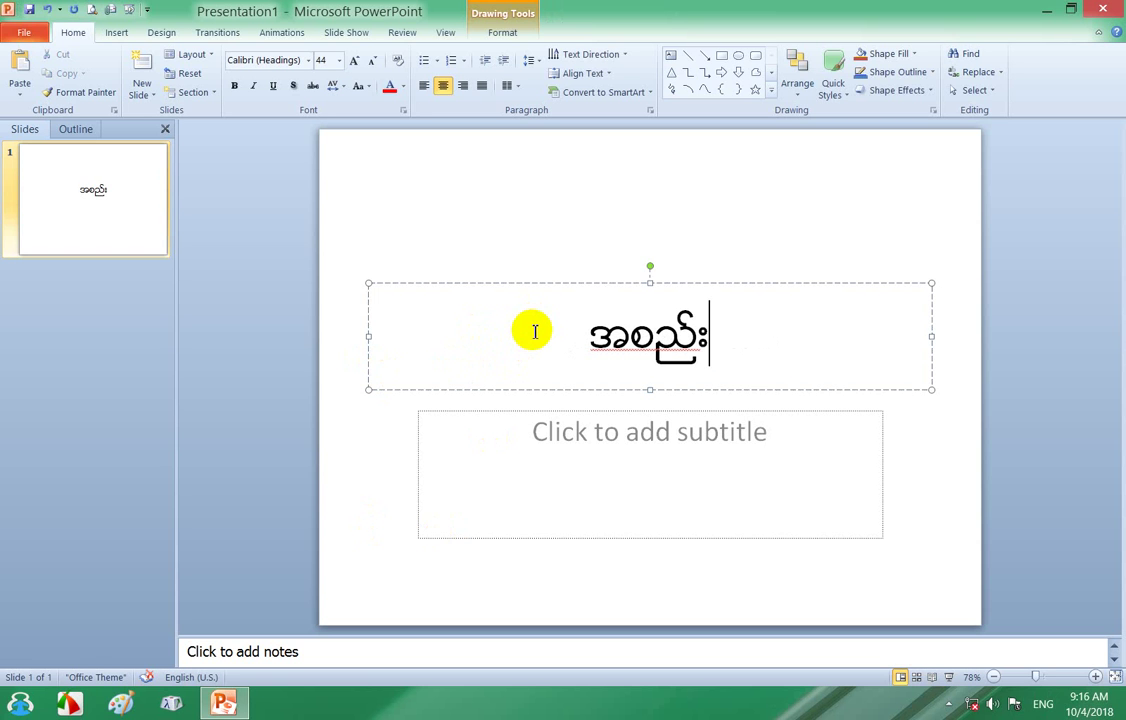
pyautogui.write('အဝေး')
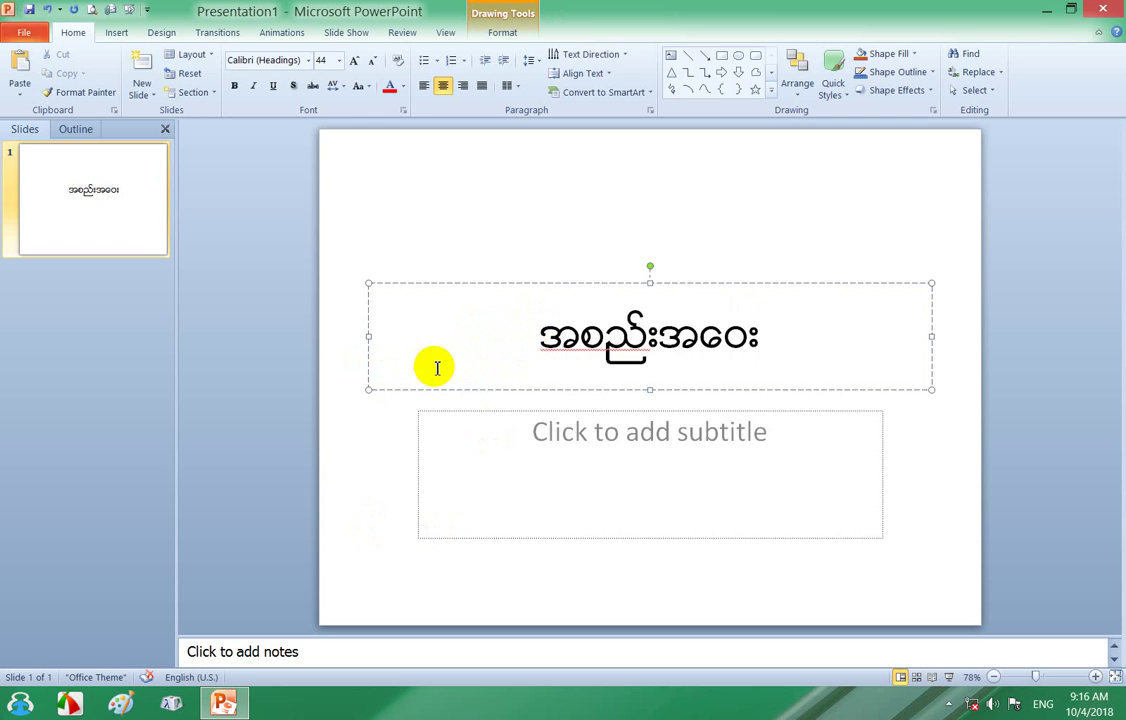
pyautogui.moveTo(772, 329); pyautogui.dragTo(535, 331)
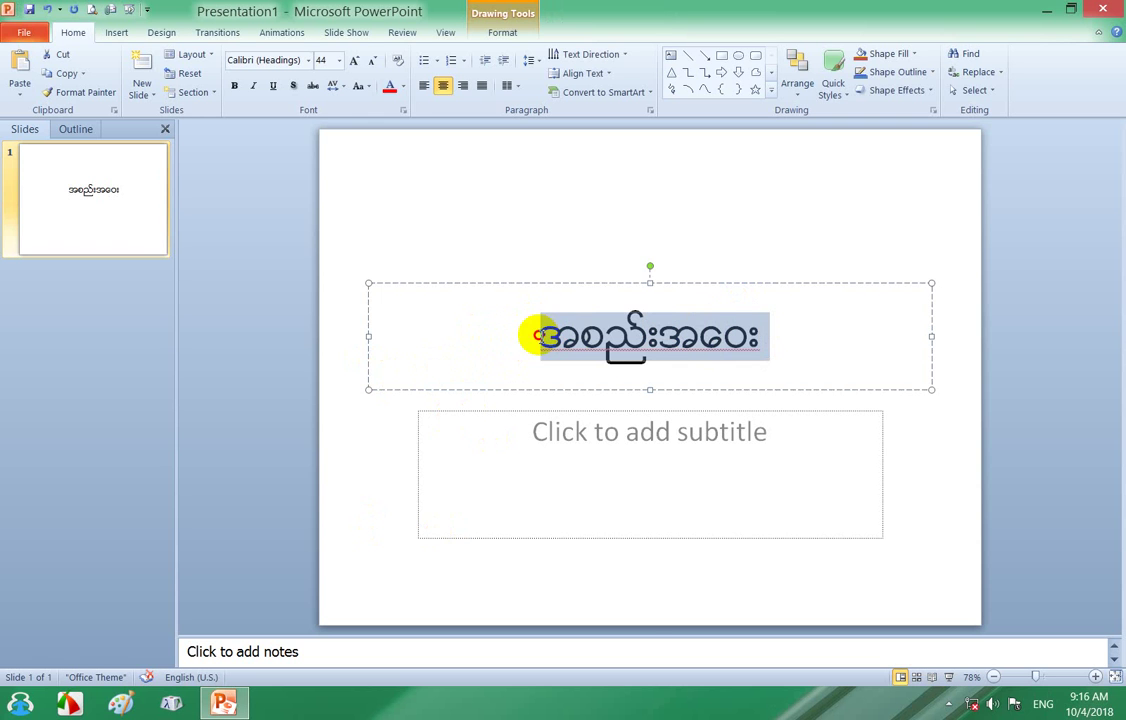
pyautogui.click(371, 63)
pyautogui.click(371, 63)
pyautogui.click(371, 63)
pyautogui.click(371, 63)
pyautogui.click(371, 63)
pyautogui.click(371, 63)
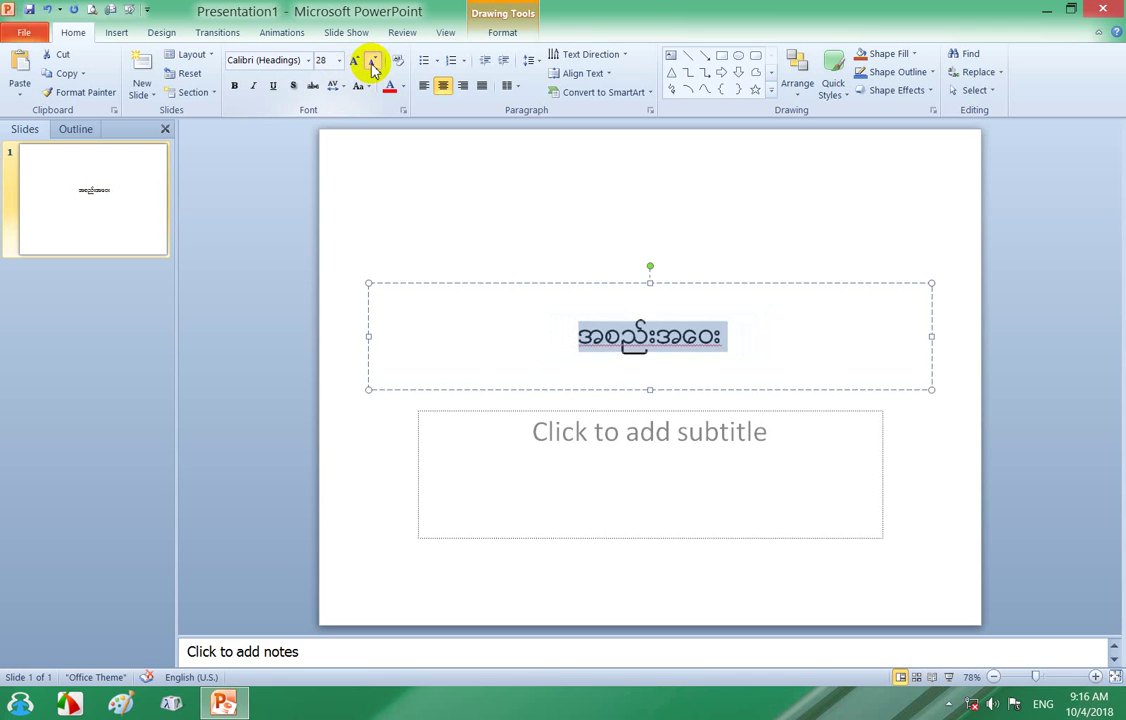
# Try left, center and right alignment on the title, ending left-aligned
pyautogui.click(712, 342)
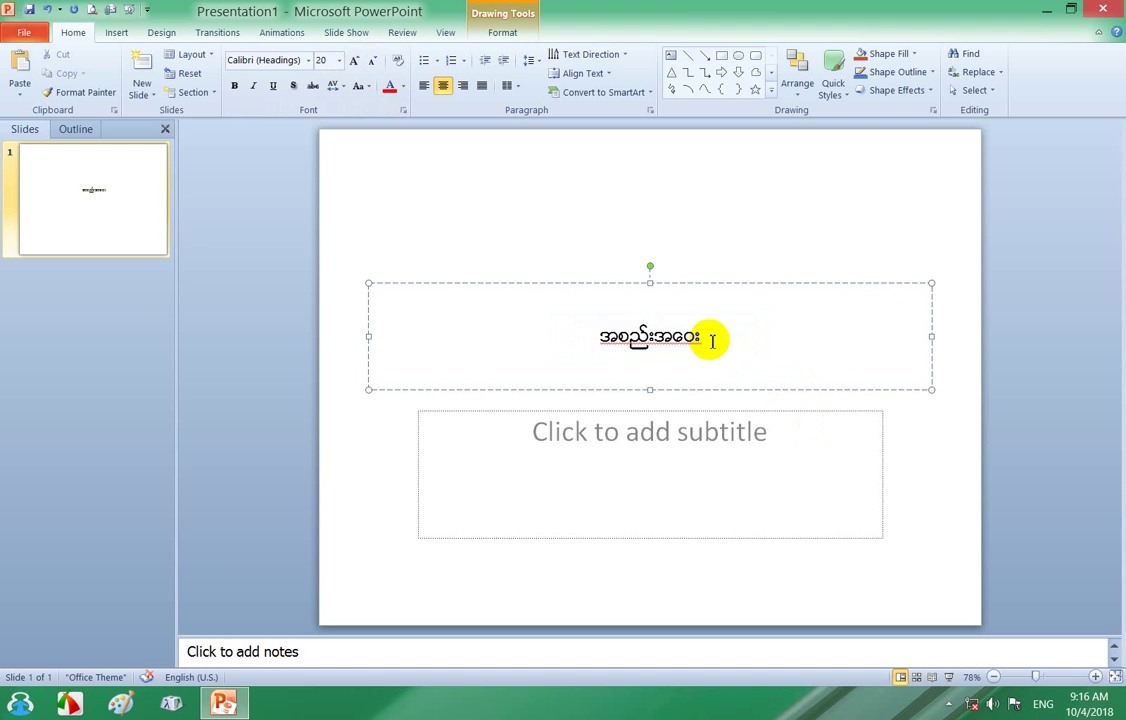
pyautogui.click(600, 337)
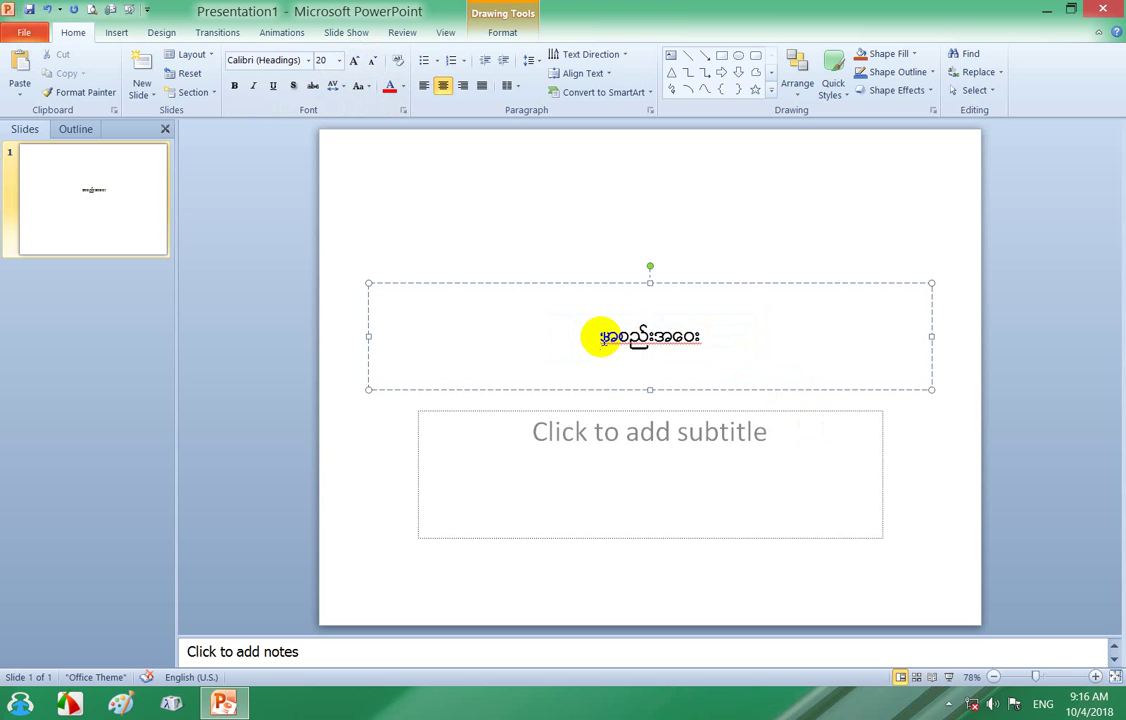
pyautogui.hotkey('ctrl', 'l')
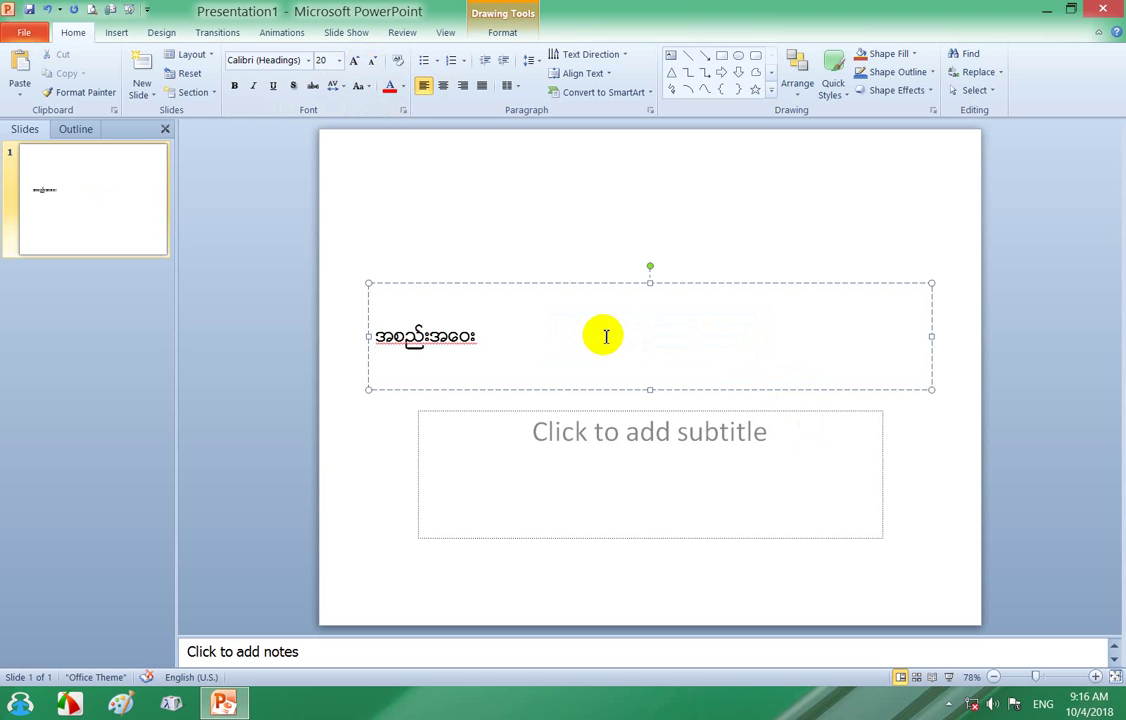
pyautogui.hotkey('ctrl', 'e')
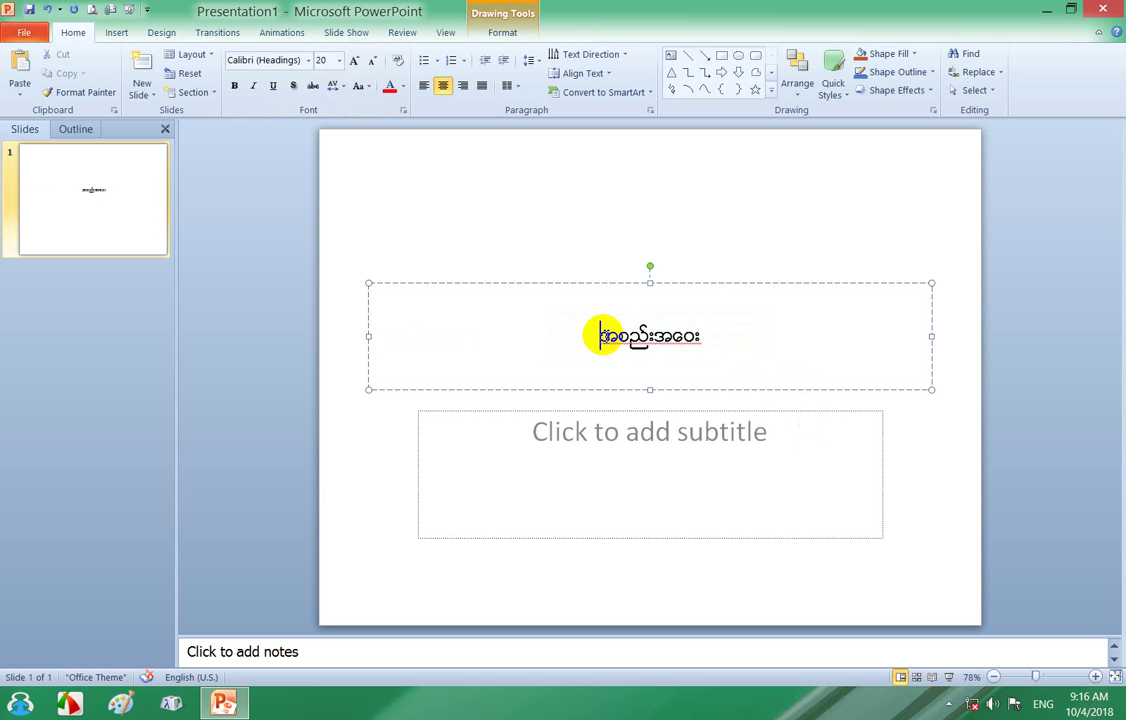
pyautogui.hotkey('ctrl', 'r')
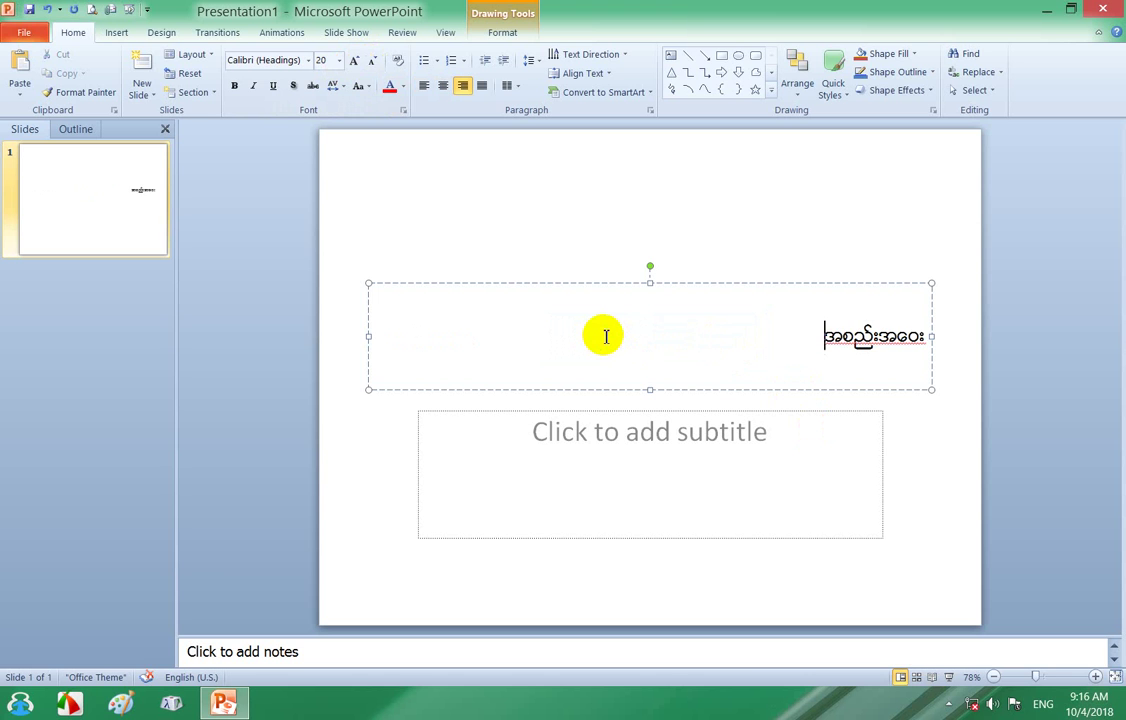
pyautogui.hotkey('ctrl', 'l')
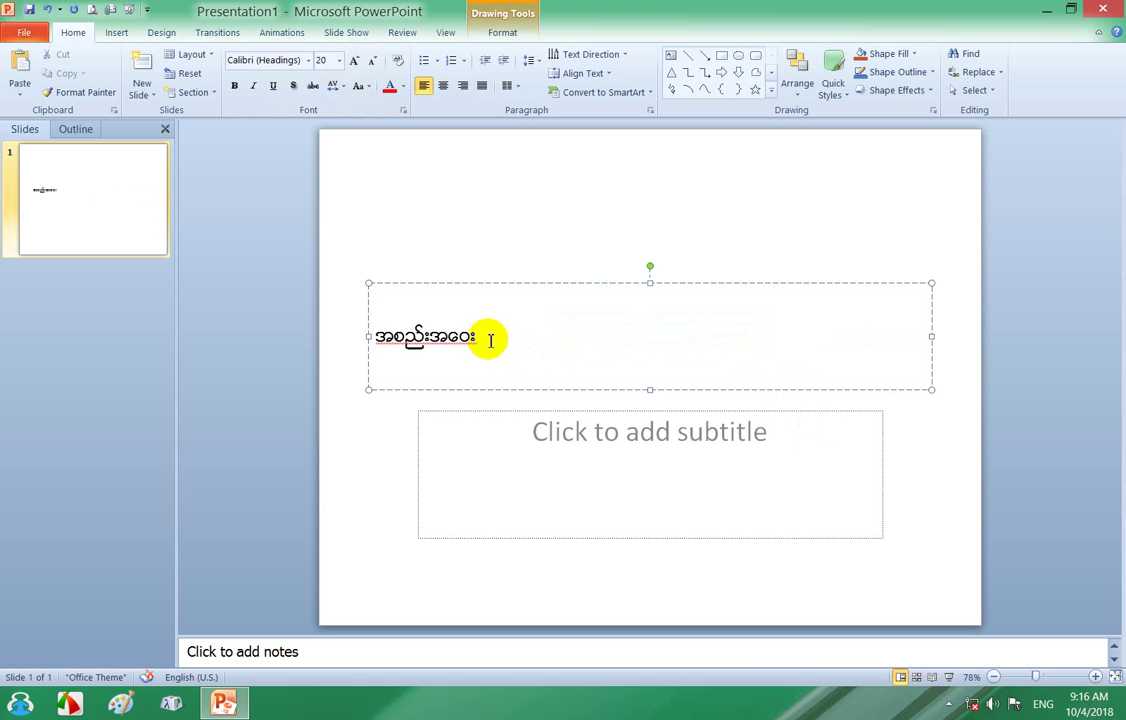
pyautogui.click(489, 339)
# Add title lines 'တက္ကသိုလ', 'ကျောင်း' and 'စက်ရ' below the first line
pyautogui.press('Return')
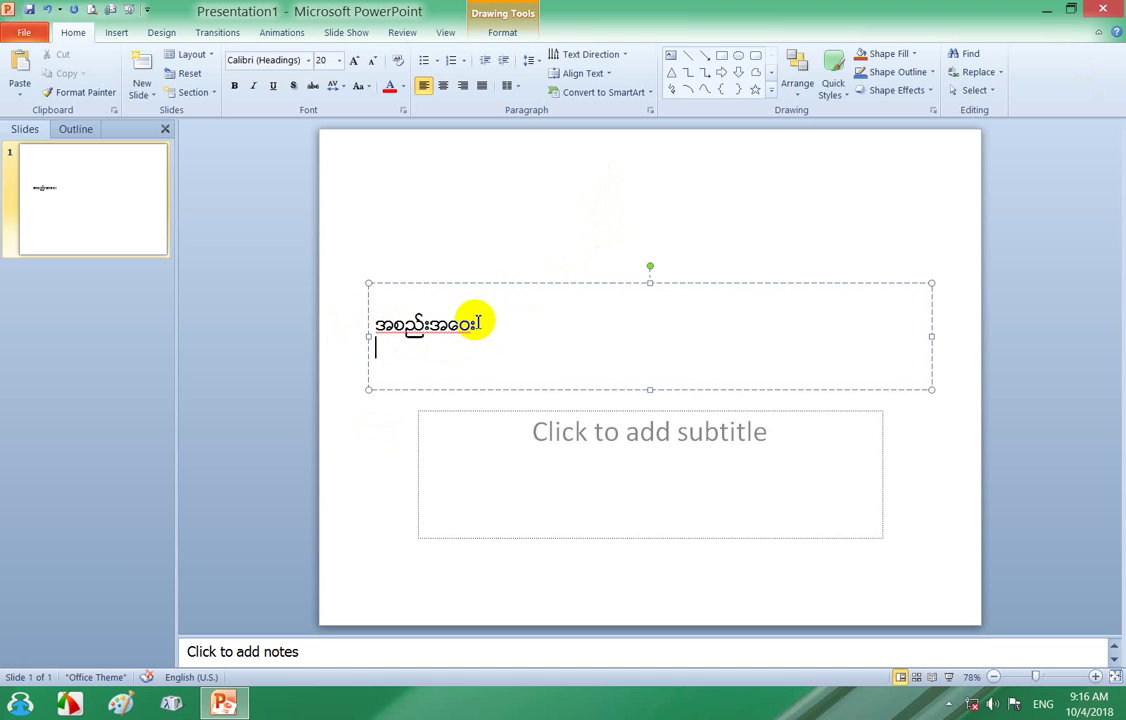
pyautogui.write('တက')
pyautogui.write('္ကသိုလ')
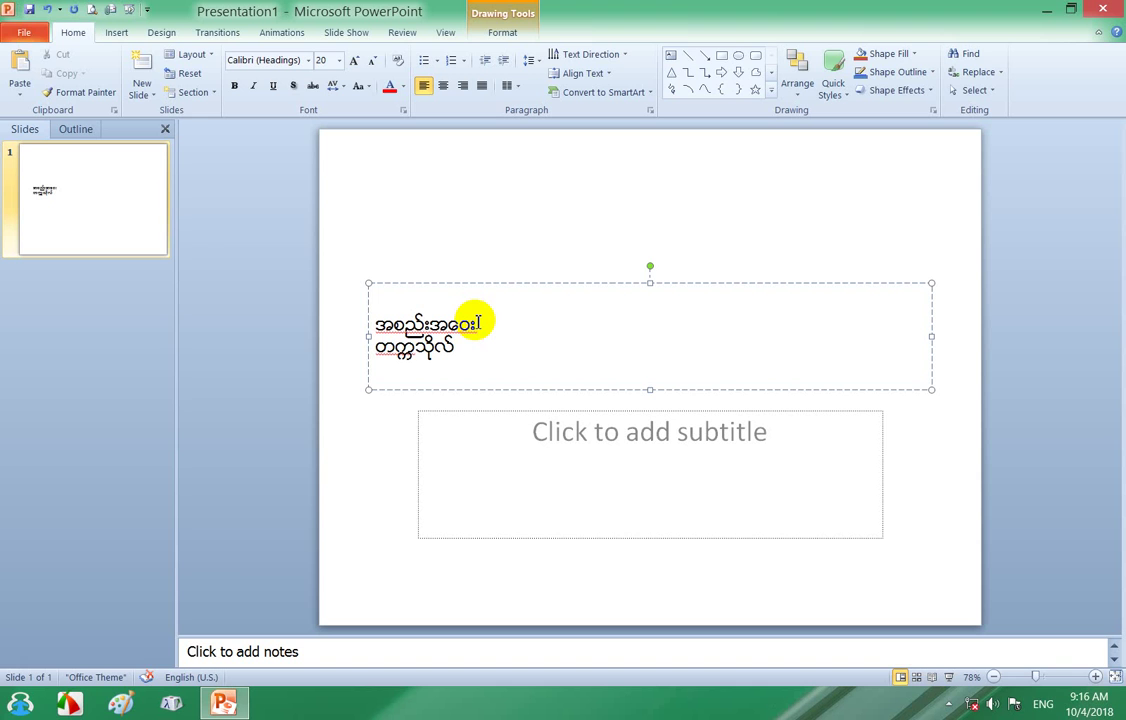
pyautogui.press('Return')
pyautogui.write('ကျော')
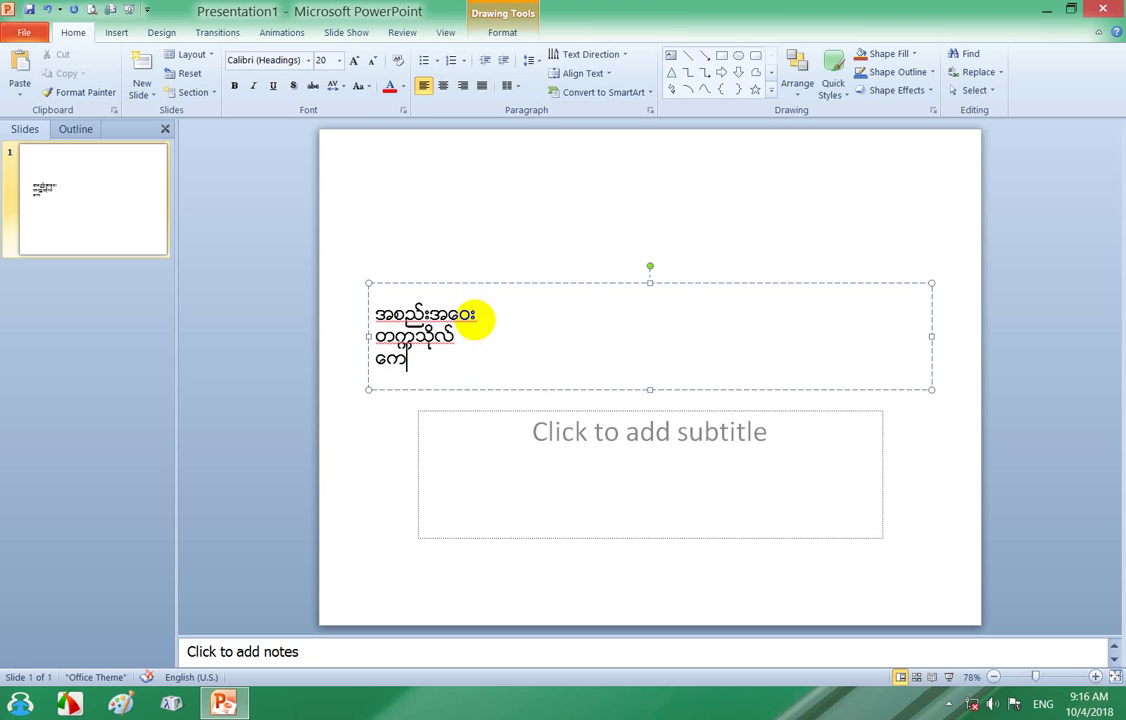
pyautogui.write('င်း')
pyautogui.press('Return')
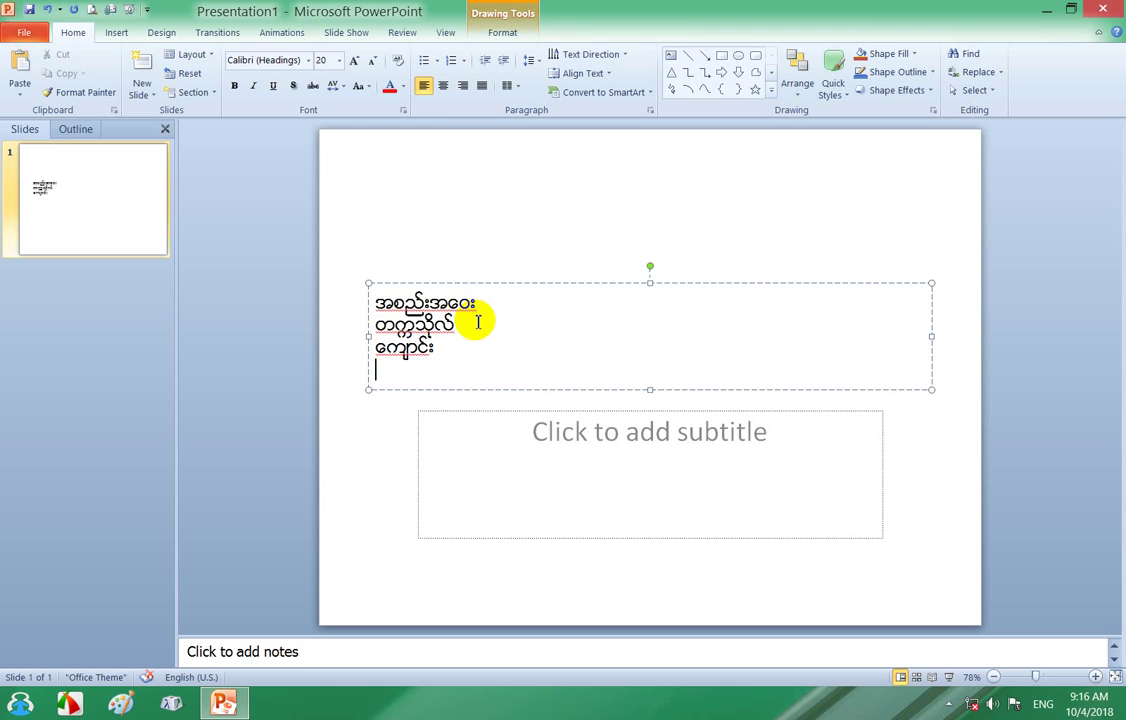
pyautogui.write('စက်ရု')
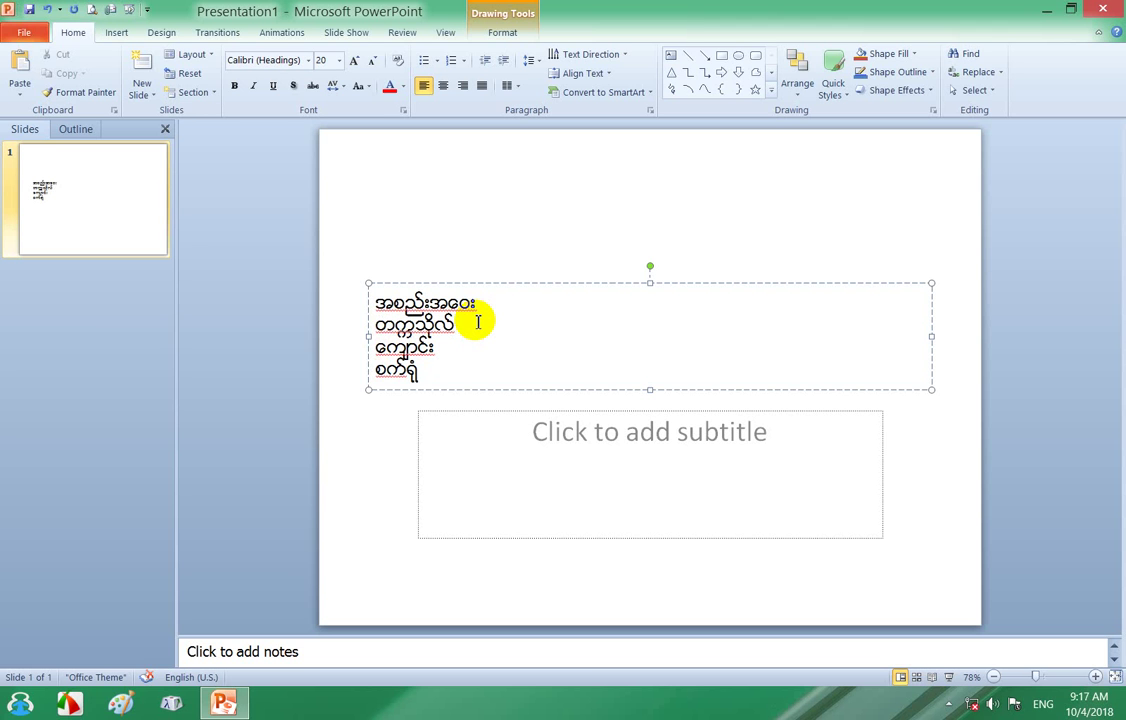
# Add the line 'သင်တန်းကျောင်း' and a sixth line, fixing a typo with Backspace
pyautogui.press('Return')
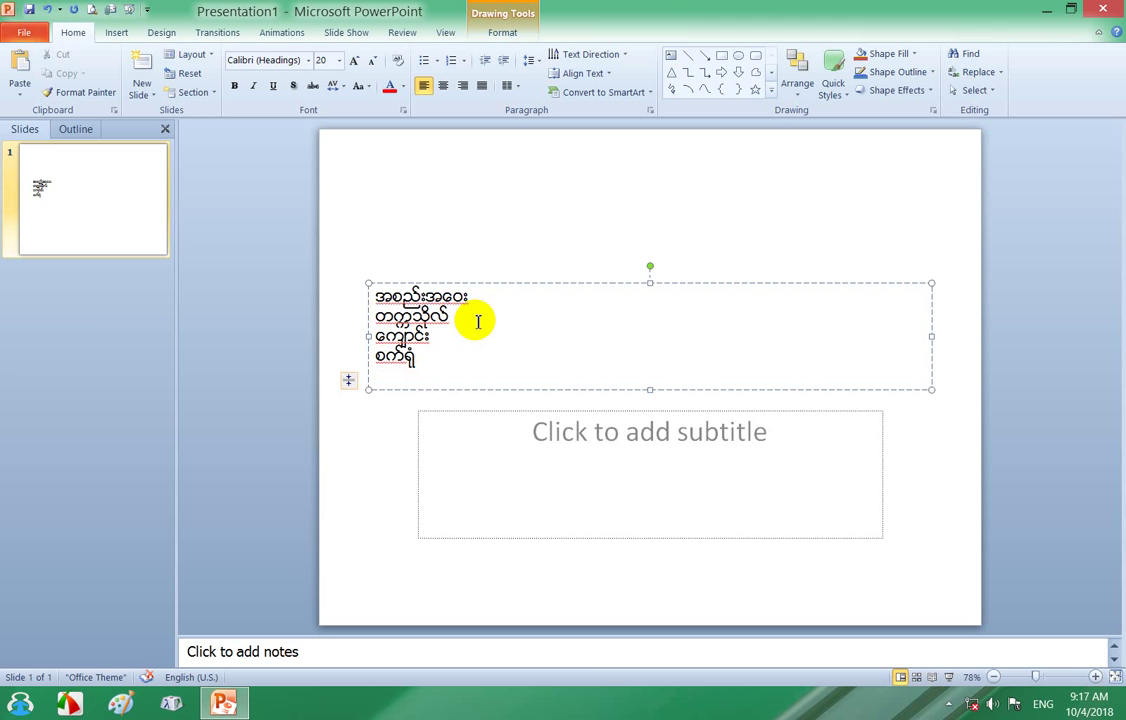
pyautogui.write('သင်တန်း')
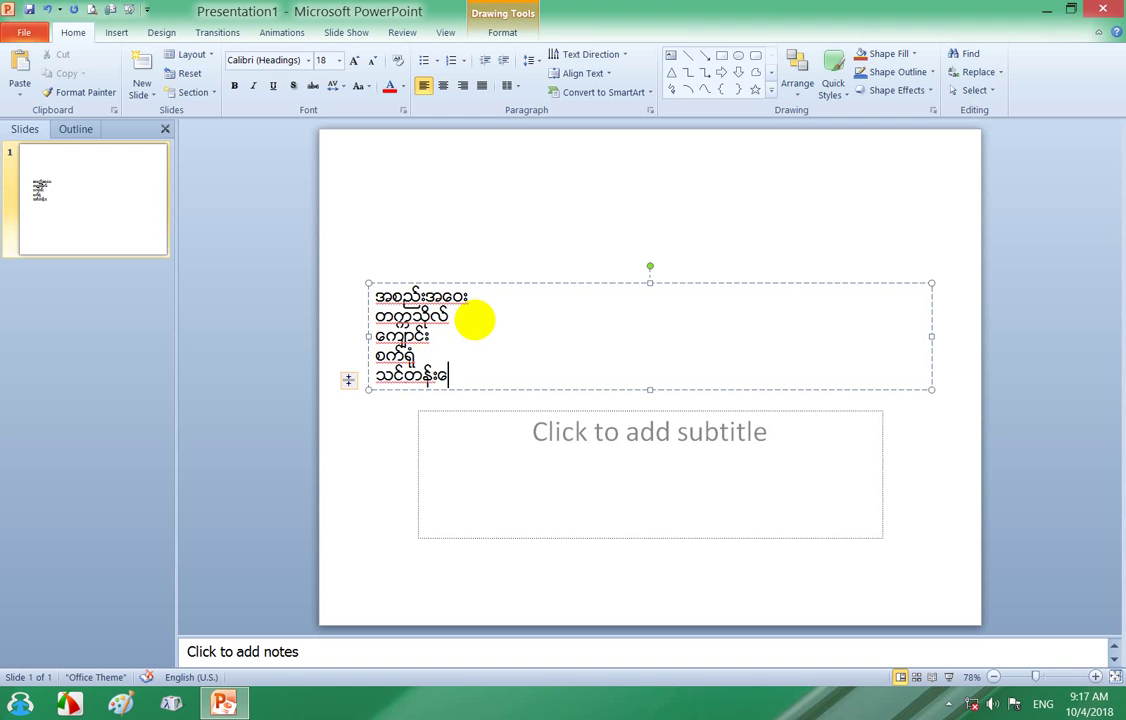
pyautogui.write('ကျောင်း')
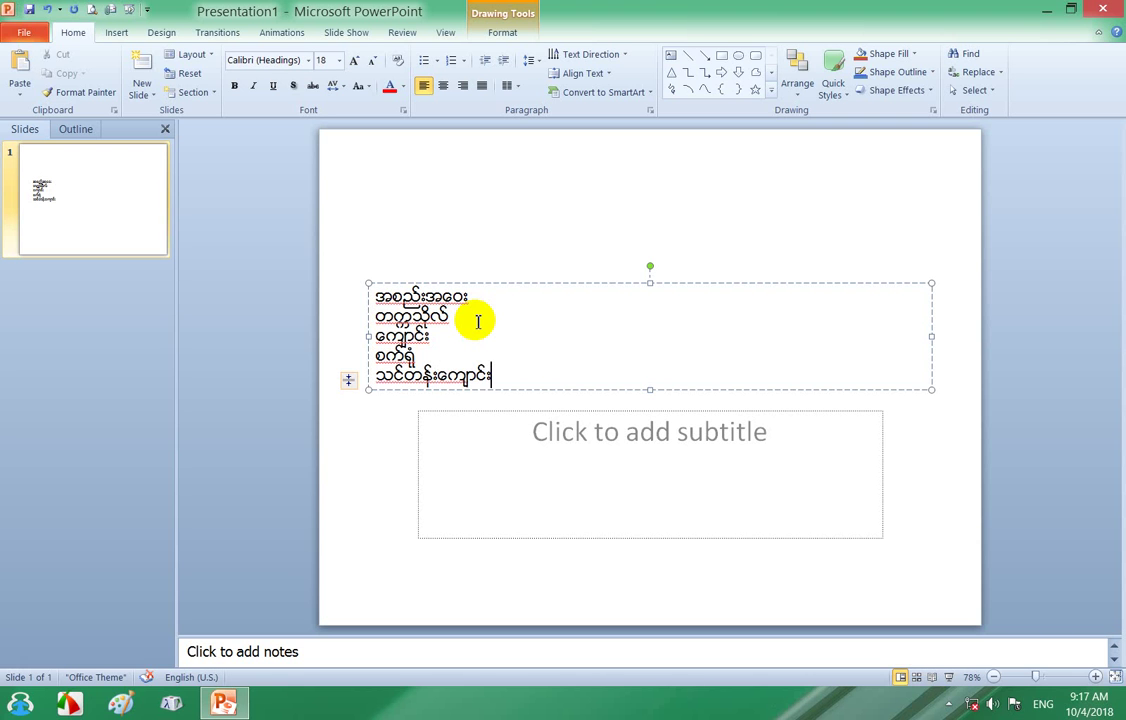
pyautogui.press('Return')
pyautogui.write('စိ')
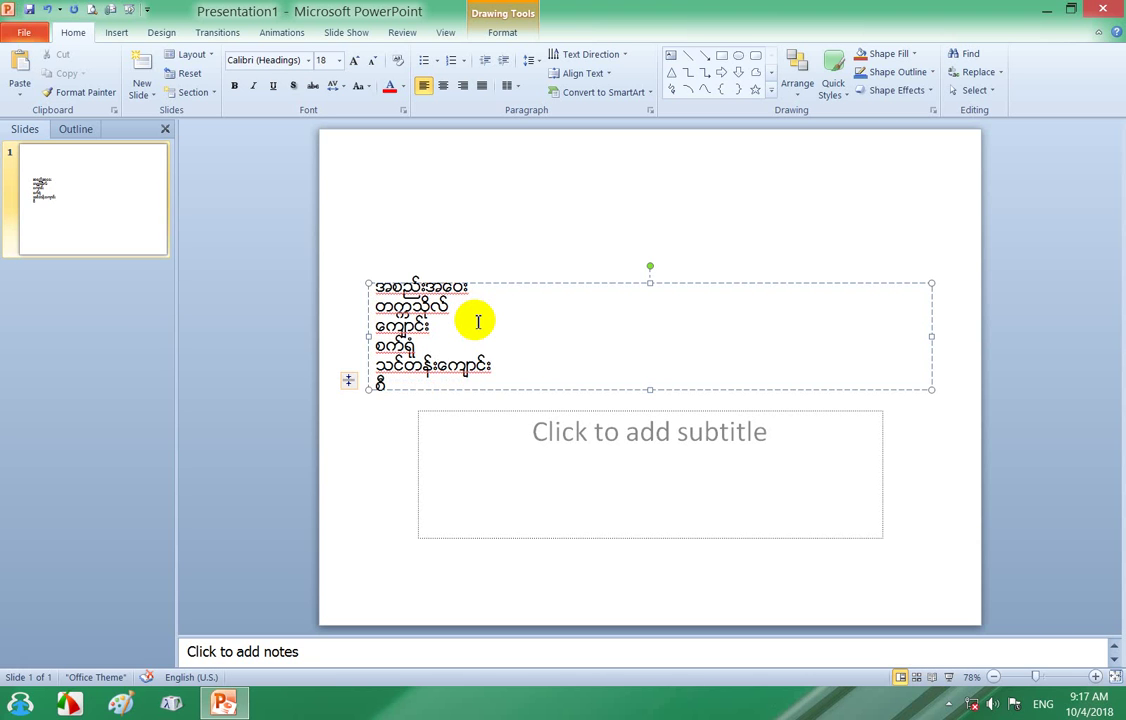
pyautogui.write('းပါ')
pyautogui.press('BackSpace')
pyautogui.press('BackSpace')
pyautogui.write('ွါးရေ')
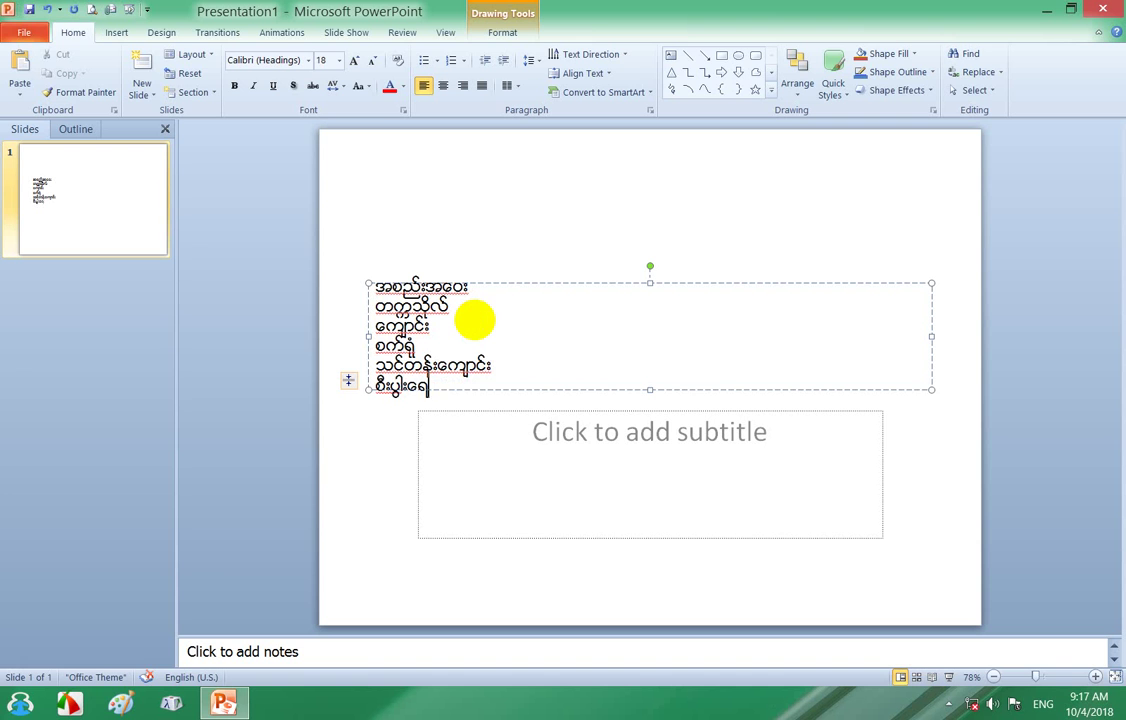
pyautogui.write('း')
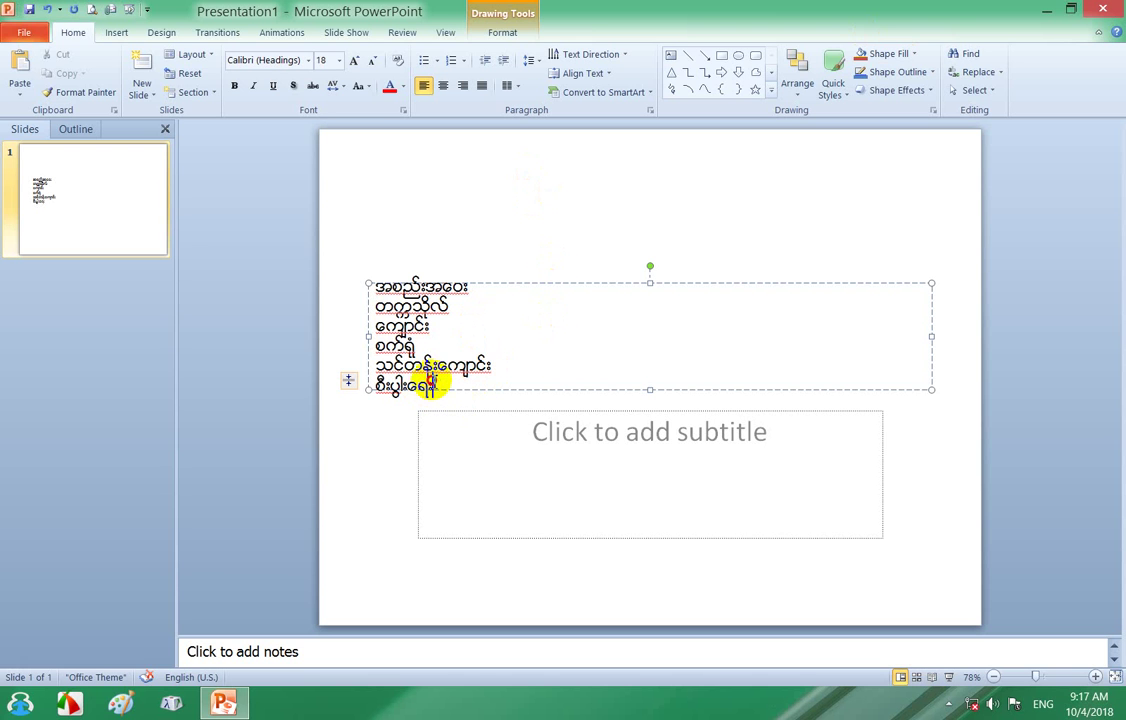
# Cut the six Burmese lines from the title and paste them into the subtitle
pyautogui.moveTo(430, 383); pyautogui.dragTo(373, 287)
pyautogui.hotkey('ctrl', 'c')
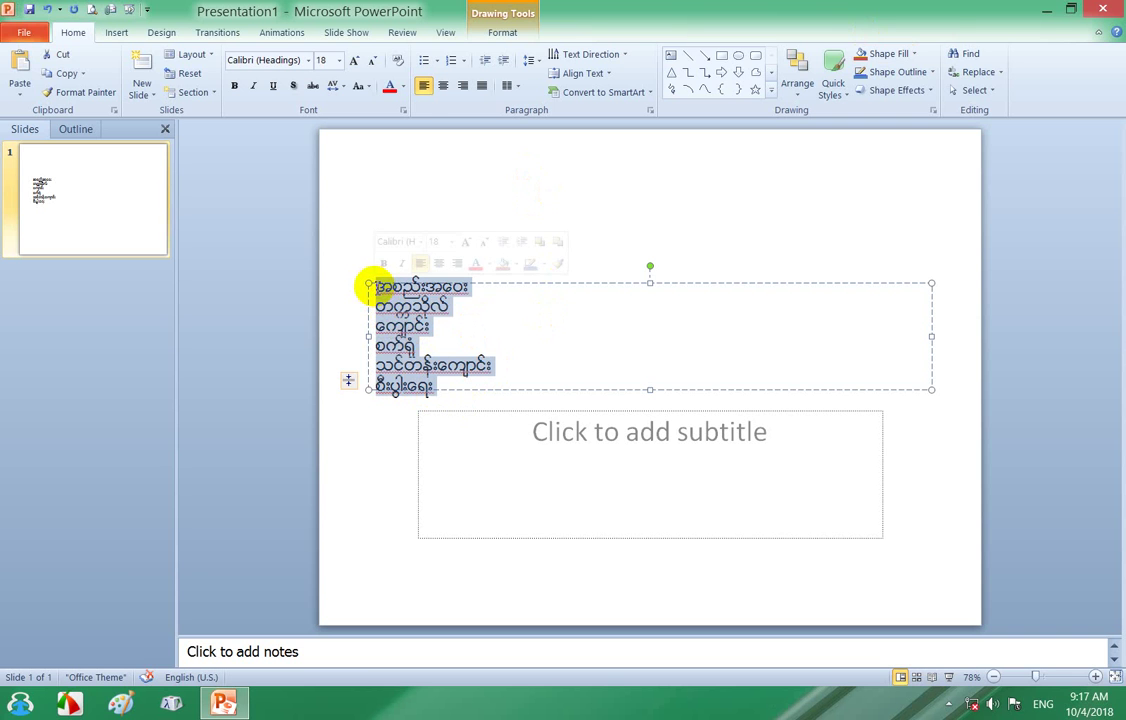
pyautogui.click(55, 56)
pyautogui.click(464, 445)
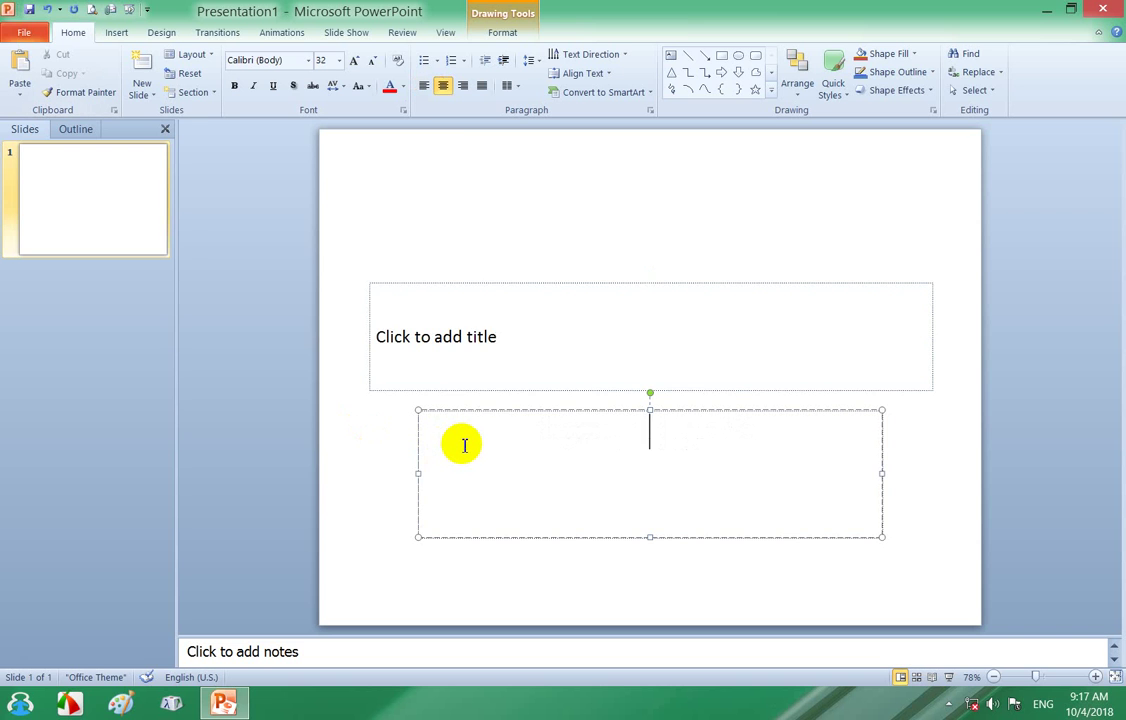
pyautogui.rightClick(464, 445)
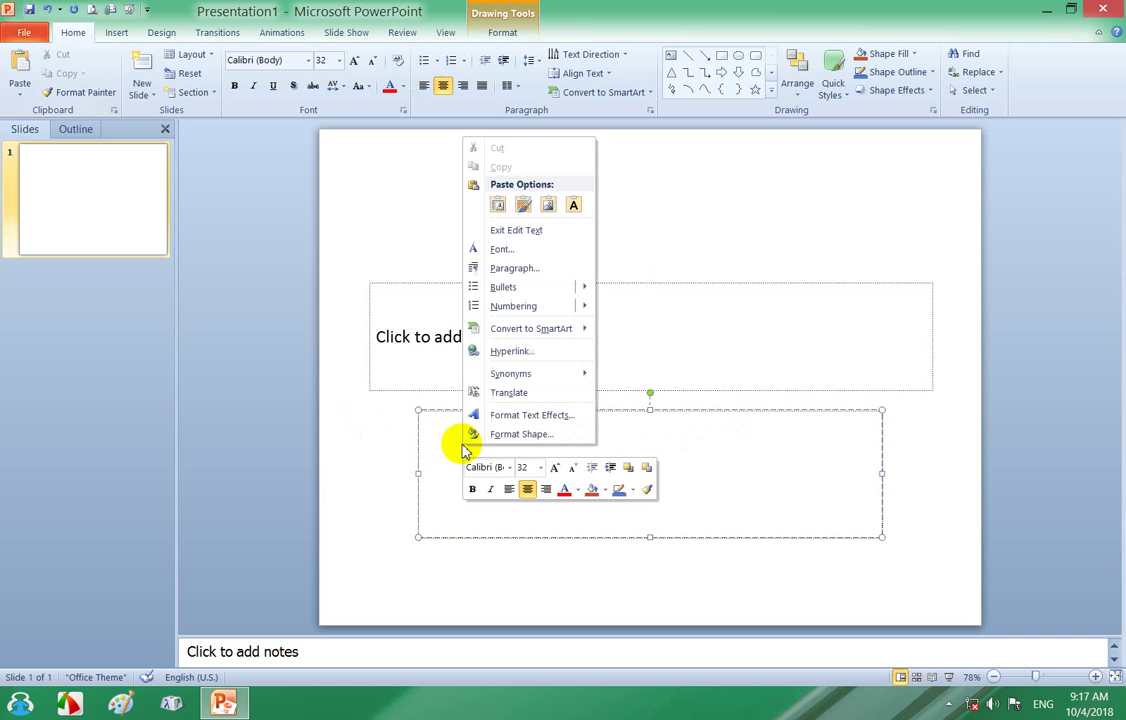
pyautogui.click(711, 441)
pyautogui.hotkey('ctrl', 'v')
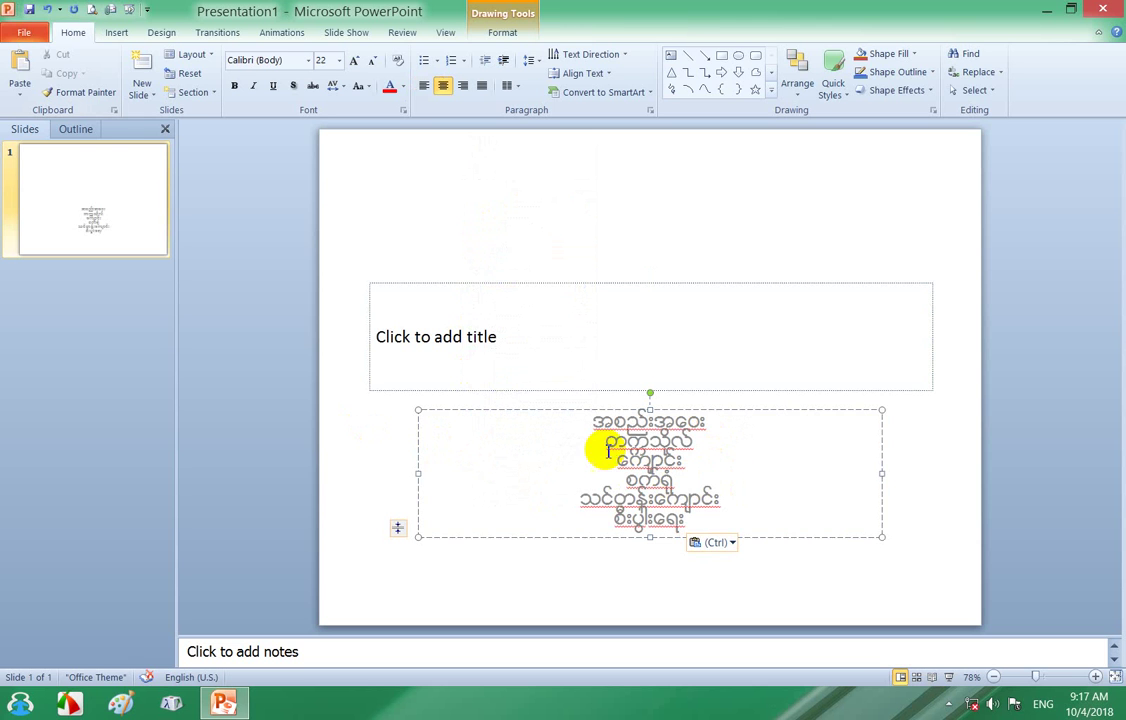
pyautogui.moveTo(594, 421)
pyautogui.mouseDown()
pyautogui.moveTo(693, 443)
pyautogui.moveTo(800, 513)
pyautogui.mouseUp()
# Type 'Microsoft Office PowerPoint' into the empty title, then cancel the Save dialog
pyautogui.click(680, 338)
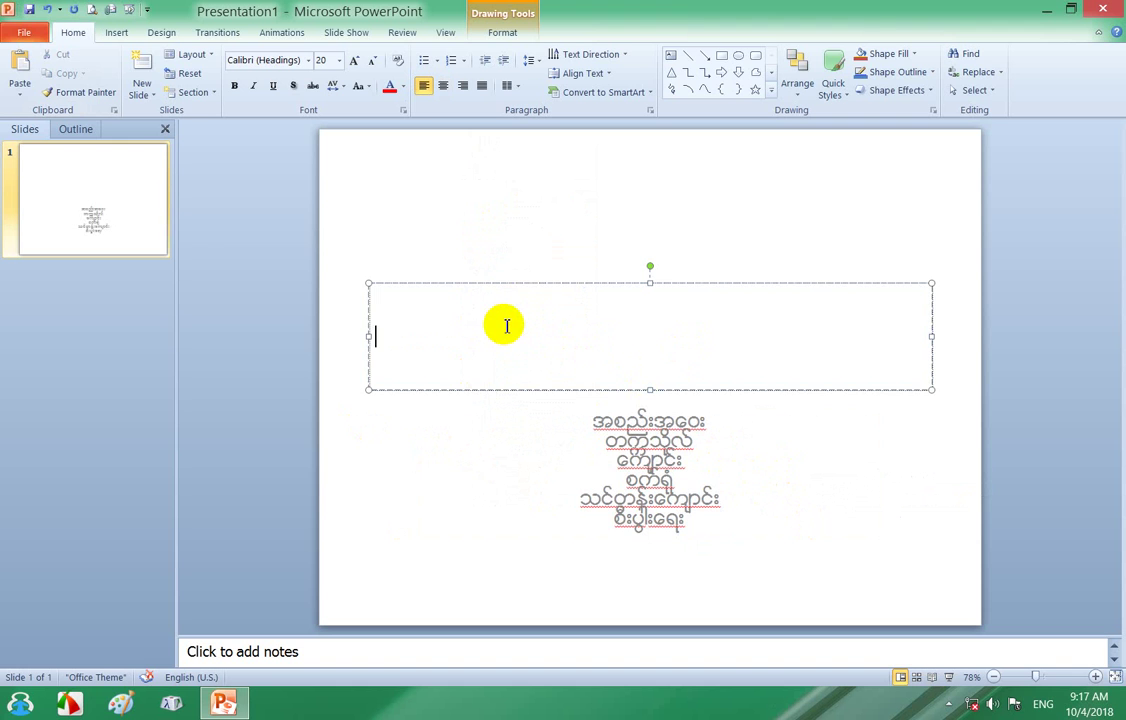
pyautogui.write('P')
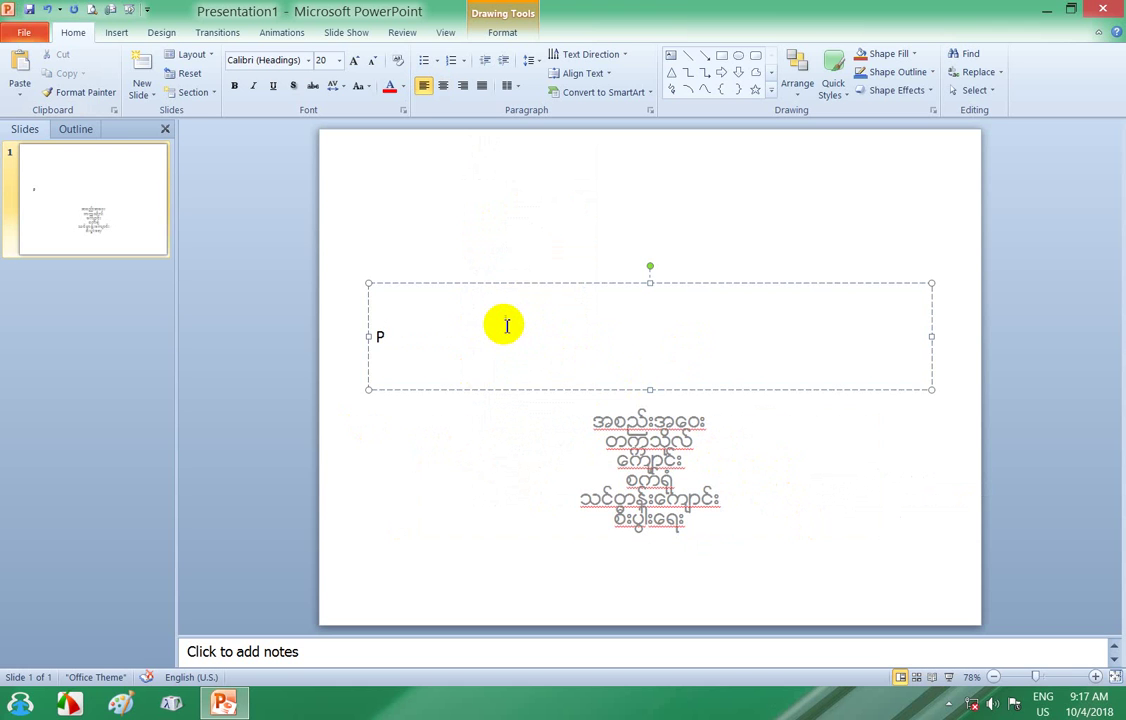
pyautogui.write('ower')
pyautogui.write('Po')
pyautogui.write('int')
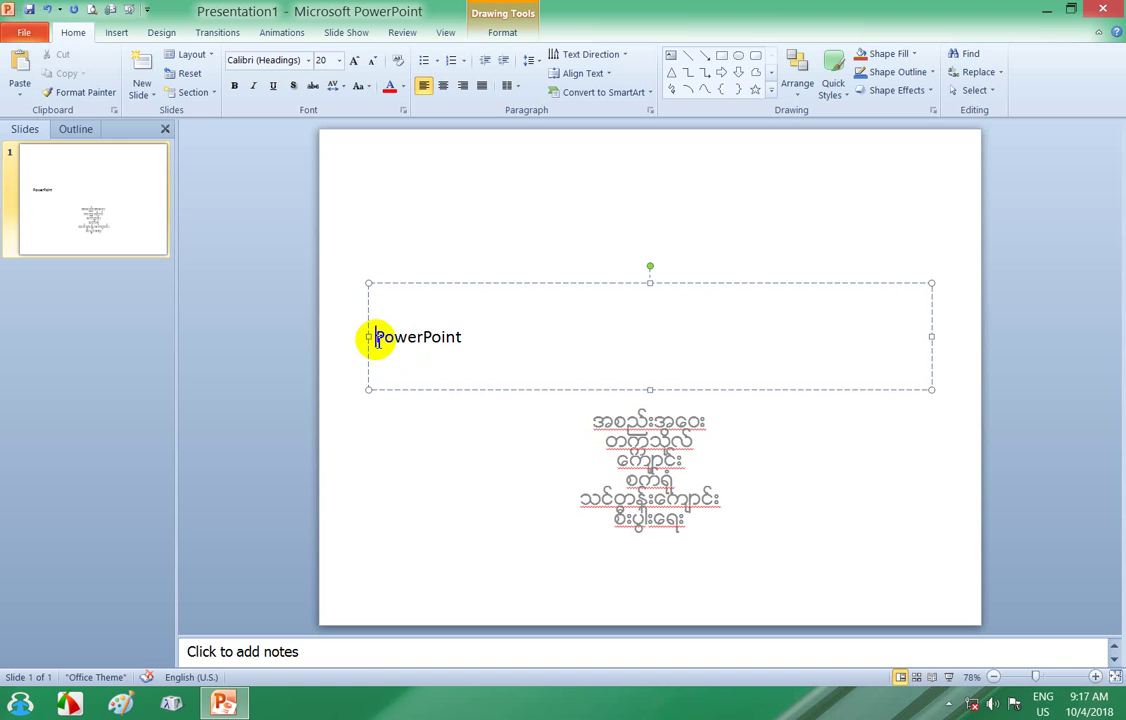
pyautogui.write('Microso')
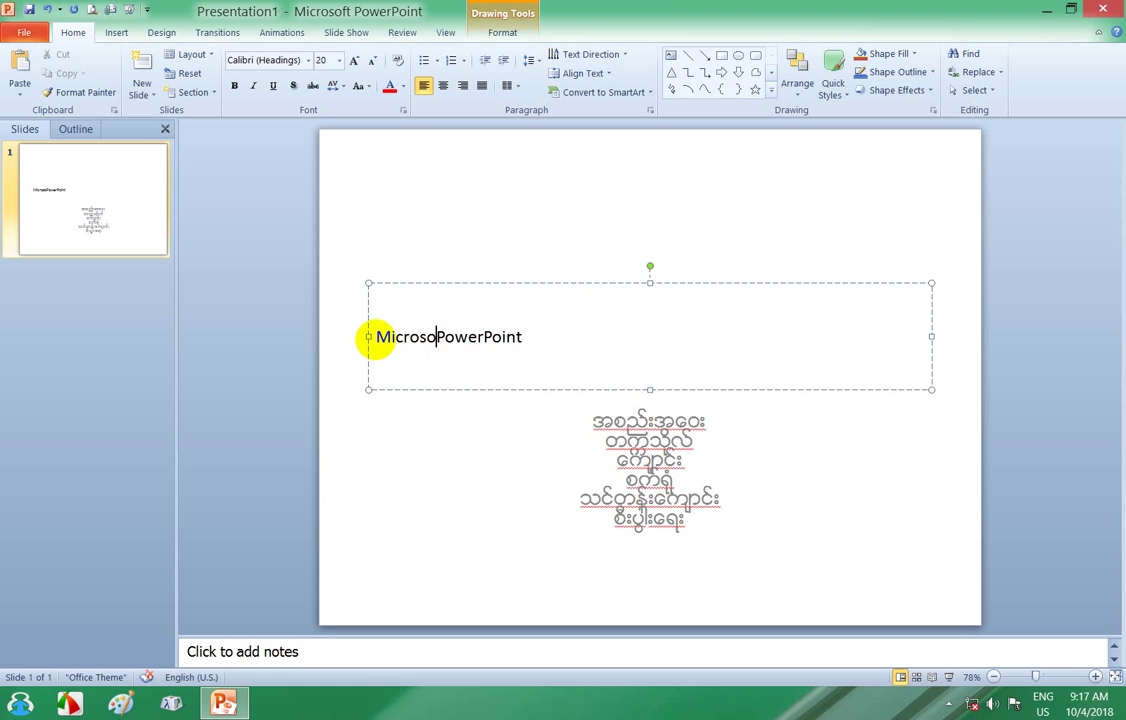
pyautogui.write('ft')
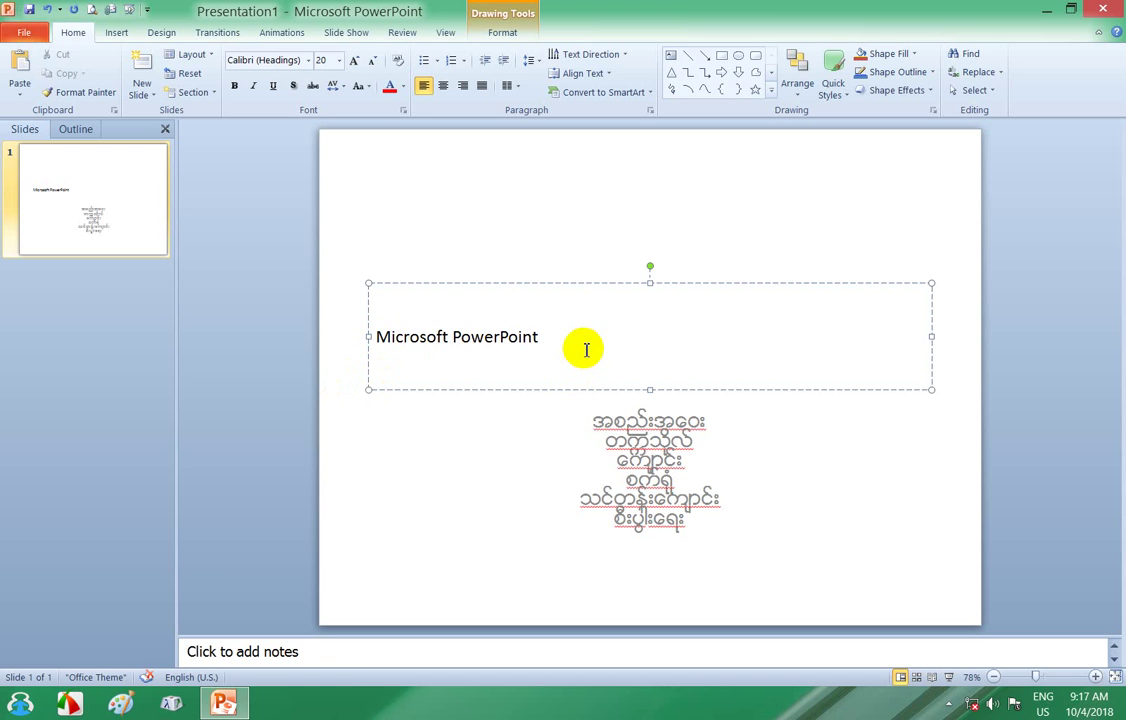
pyautogui.click(449, 340)
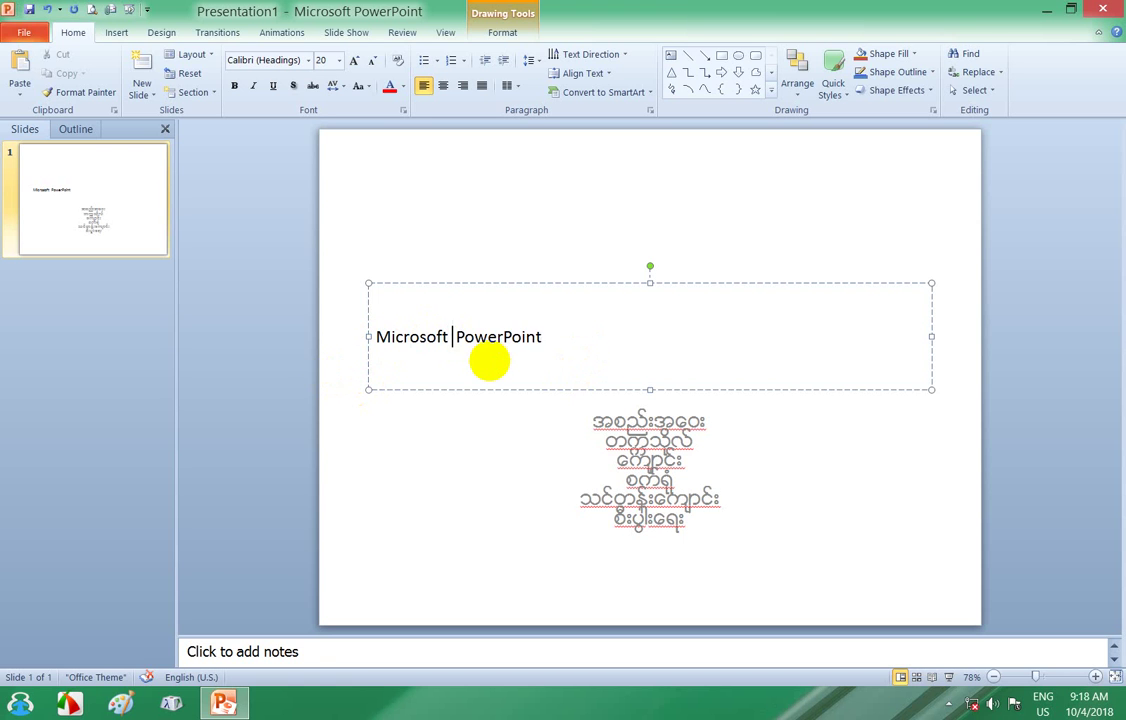
pyautogui.write('Off')
pyautogui.press('BackSpace')
pyautogui.press('BackSpace')
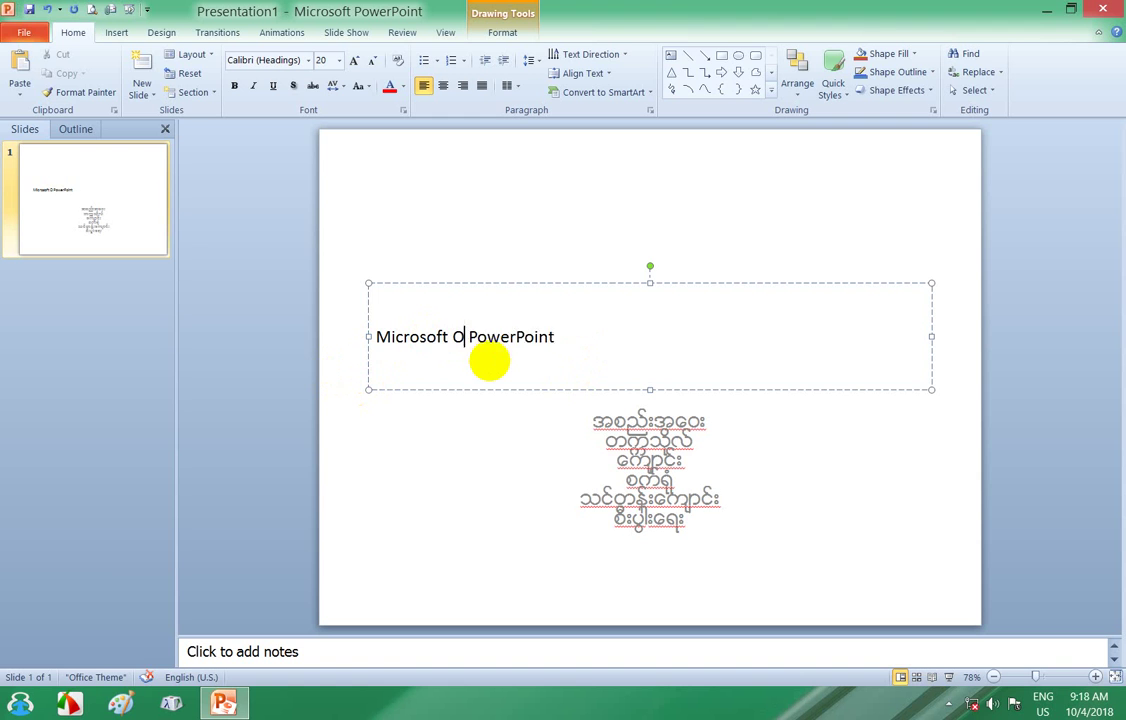
pyautogui.write('ffice')
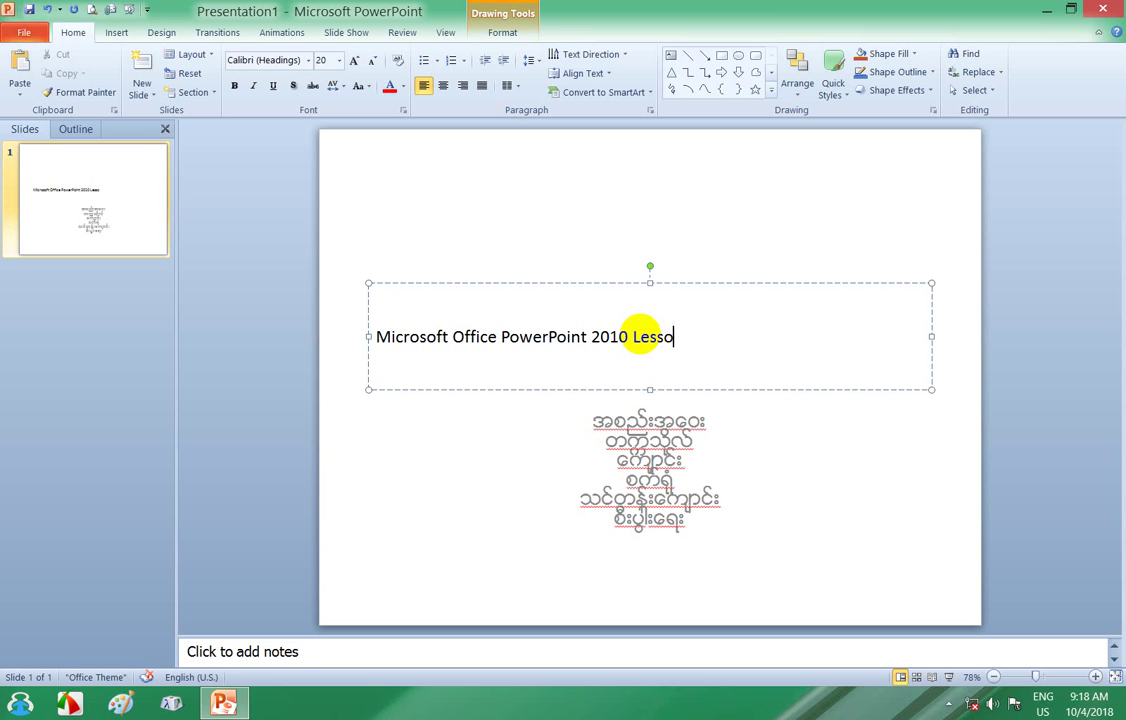
pyautogui.hotkey('ctrl', 's')
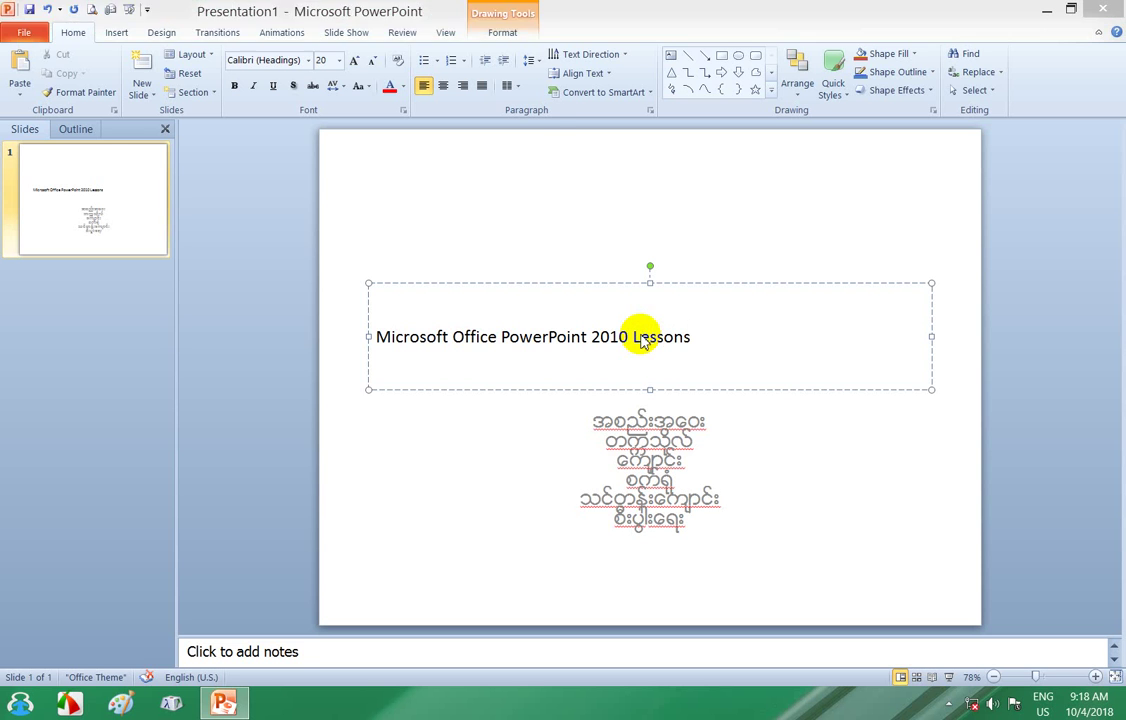
pyautogui.click(555, 11)
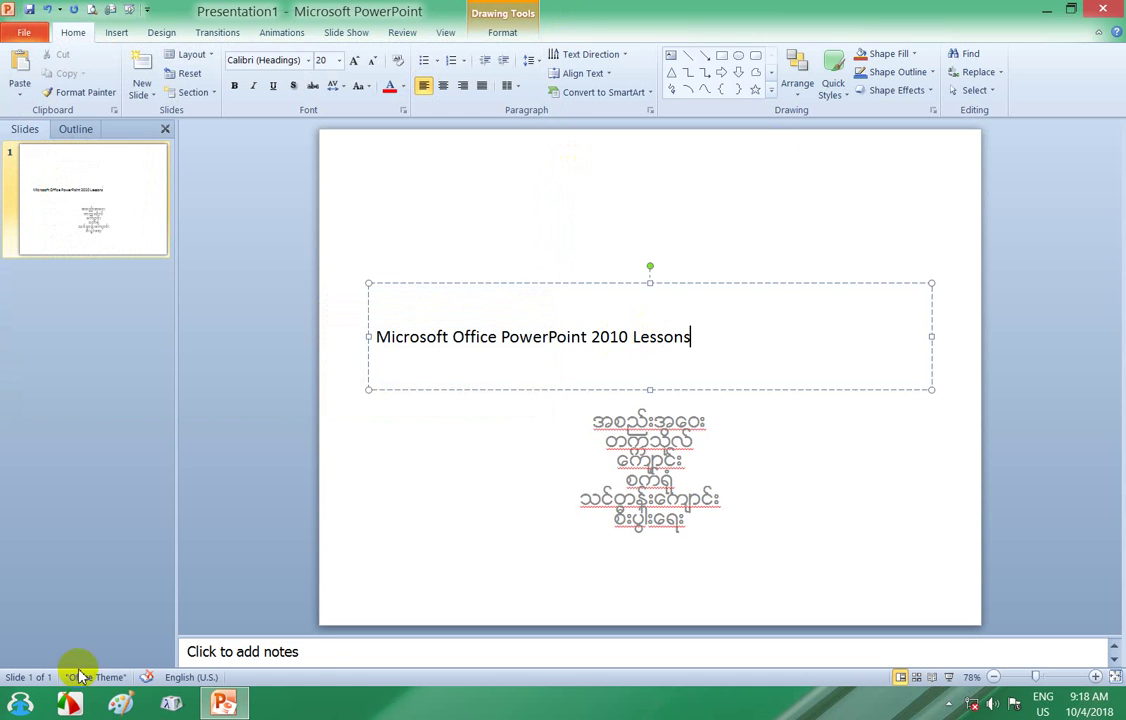
# Bring up the Save As dialog via File, closing and reopening it along the way
pyautogui.click(30, 10)
pyautogui.moveTo(97, 14); pyautogui.dragTo(188, 66)
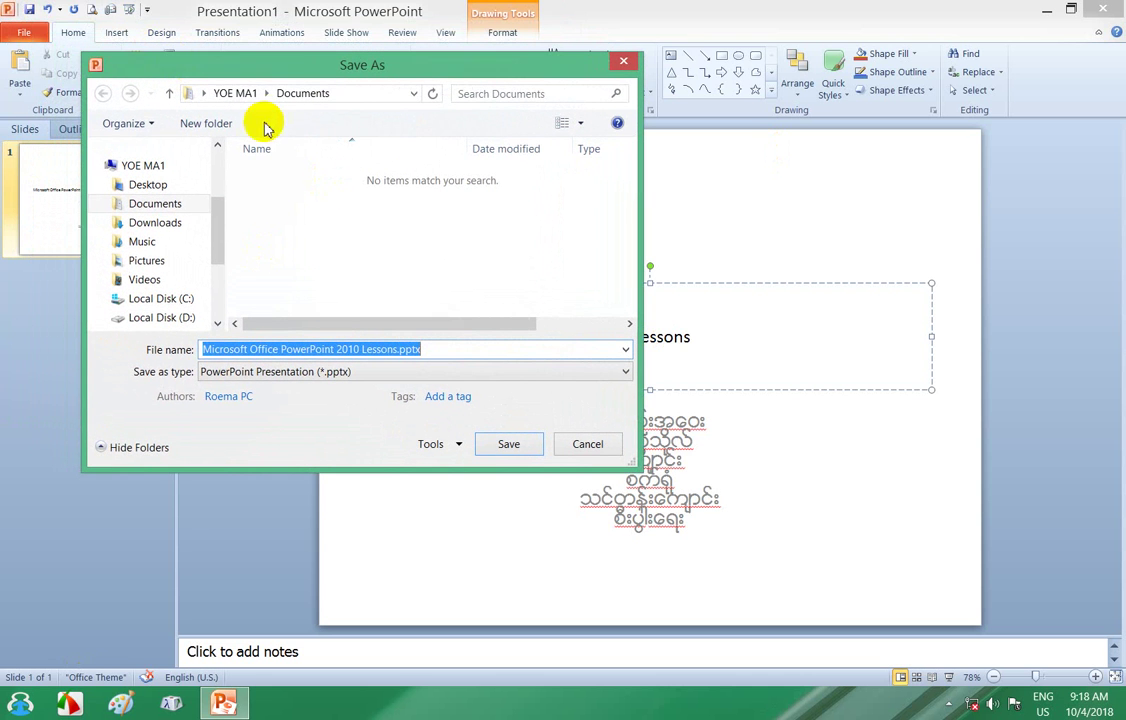
pyautogui.moveTo(276, 75); pyautogui.dragTo(431, 103)
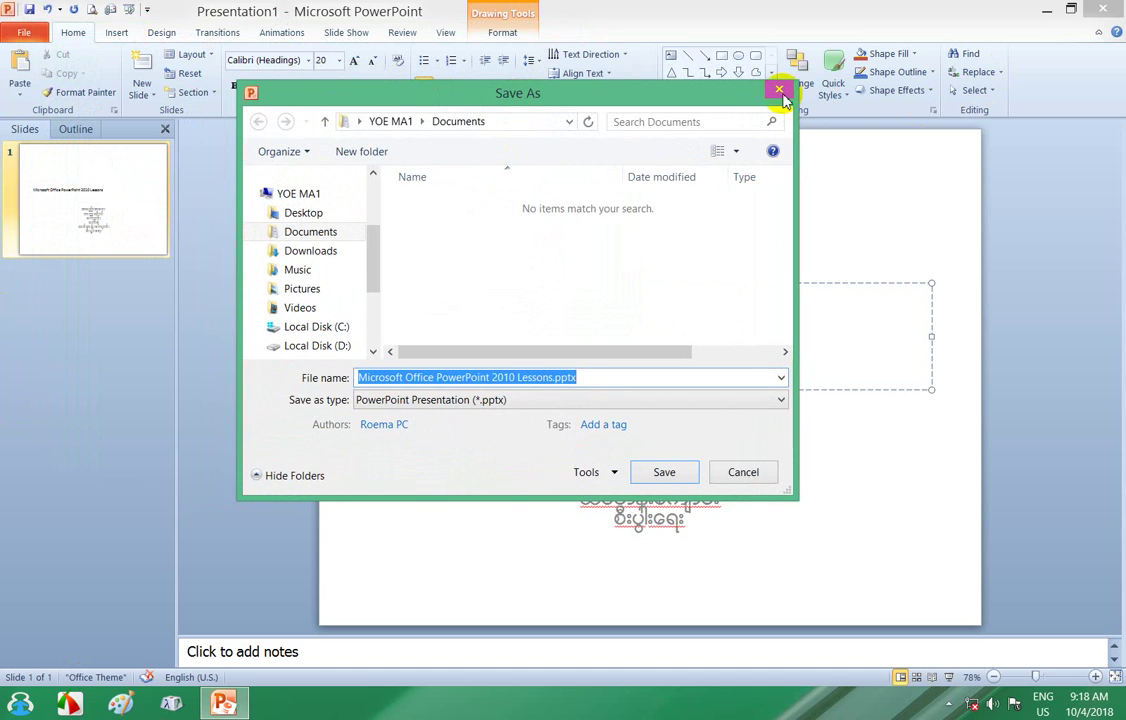
pyautogui.click(780, 90)
pyautogui.click(27, 33)
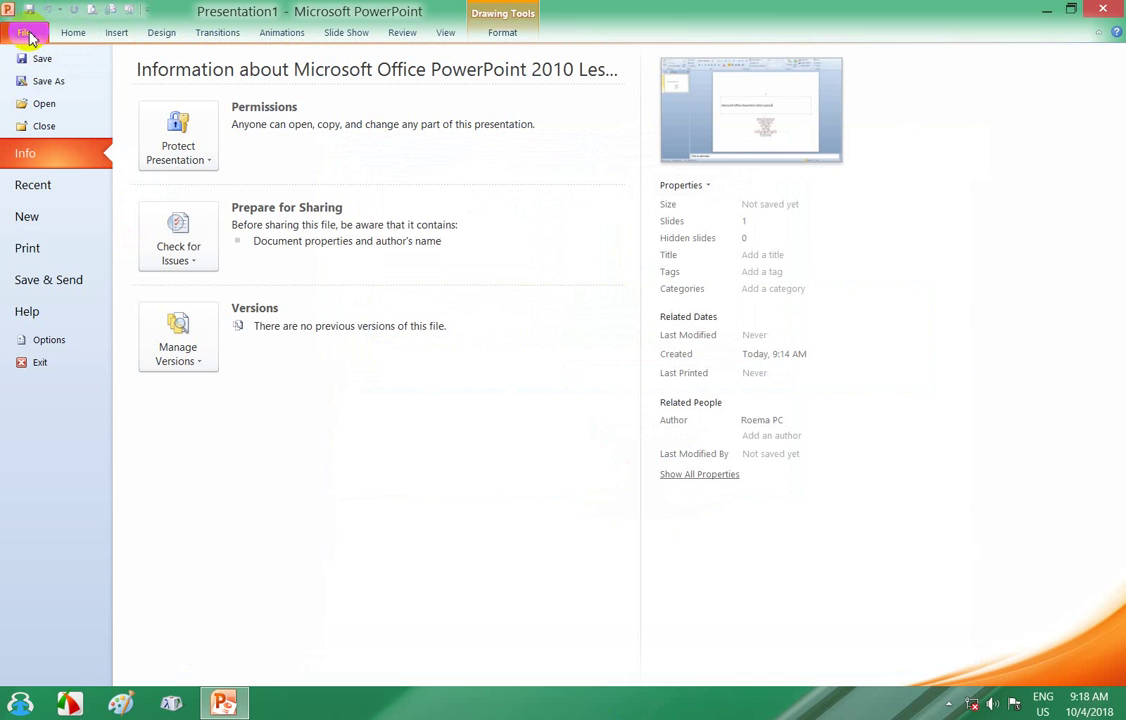
pyautogui.click(50, 81)
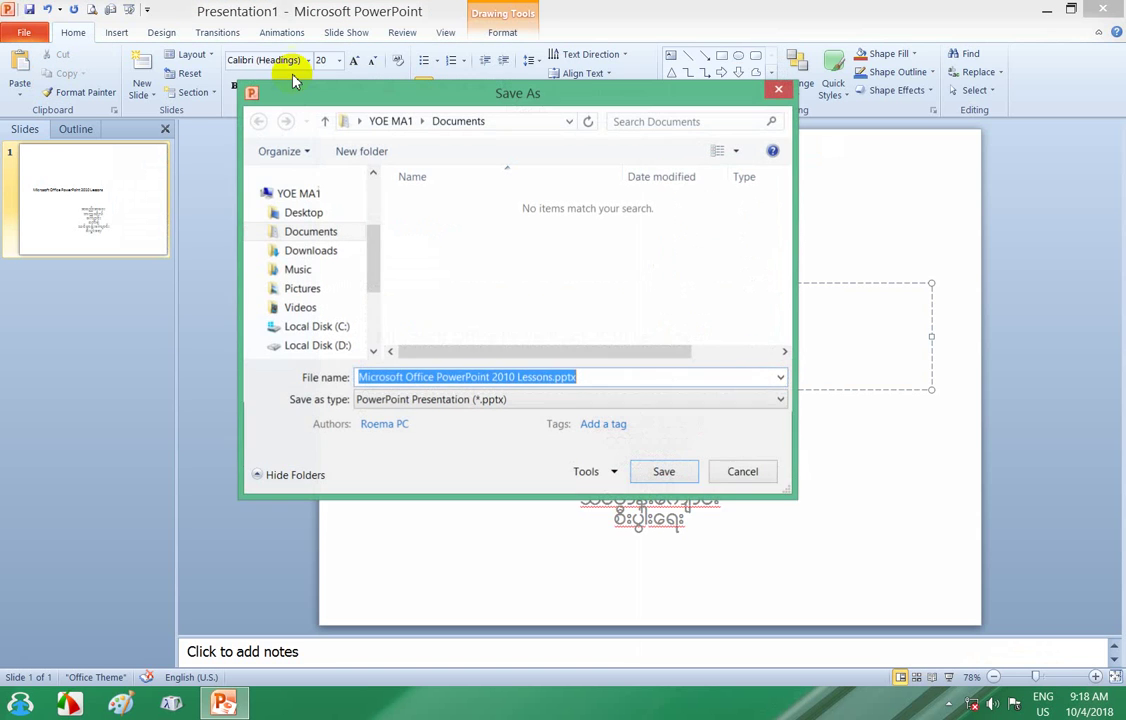
pyautogui.click(779, 90)
pyautogui.click(28, 9)
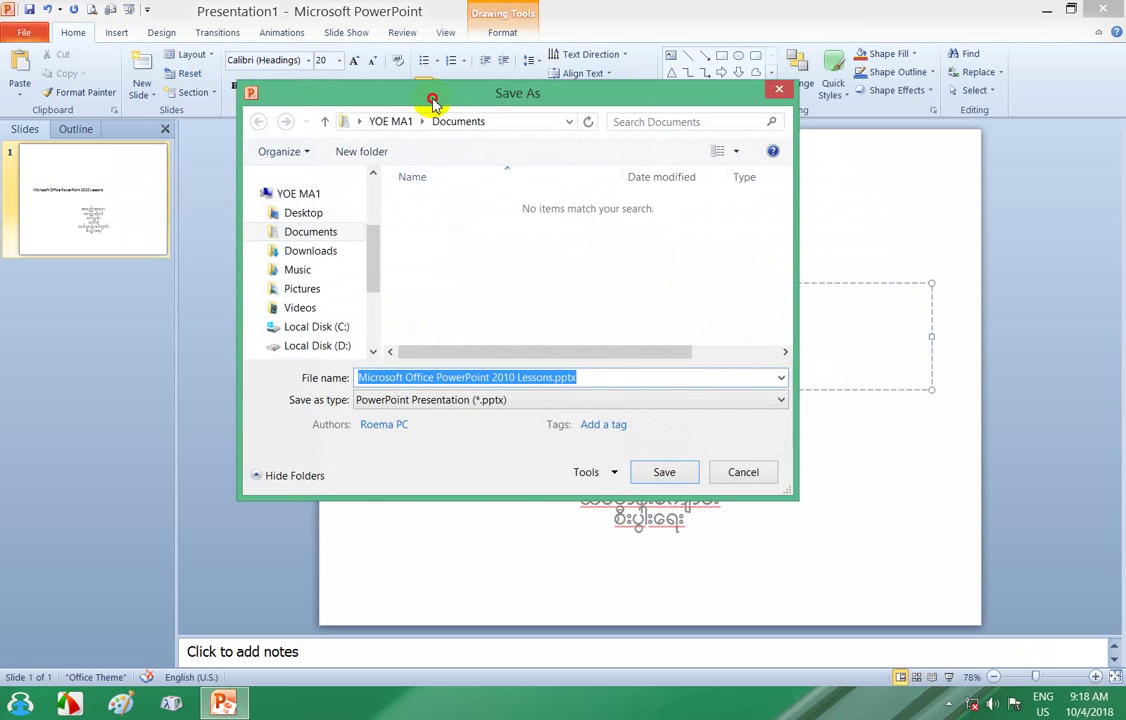
pyautogui.moveTo(432, 100); pyautogui.dragTo(410, 88)
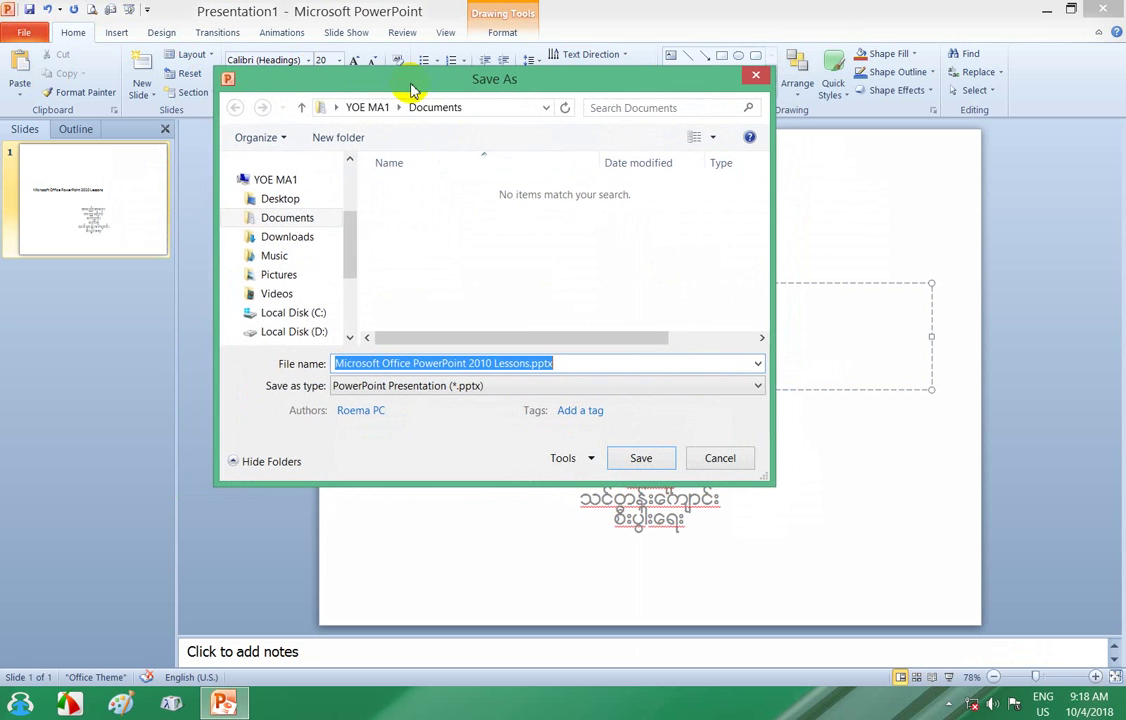
# Choose Desktop as the location and select the file name 'Microsoft Office PowerPoint 2010 Lessons'
pyautogui.click(283, 199)
pyautogui.click(420, 354)
pyautogui.hotkey('ctrl', 'a')
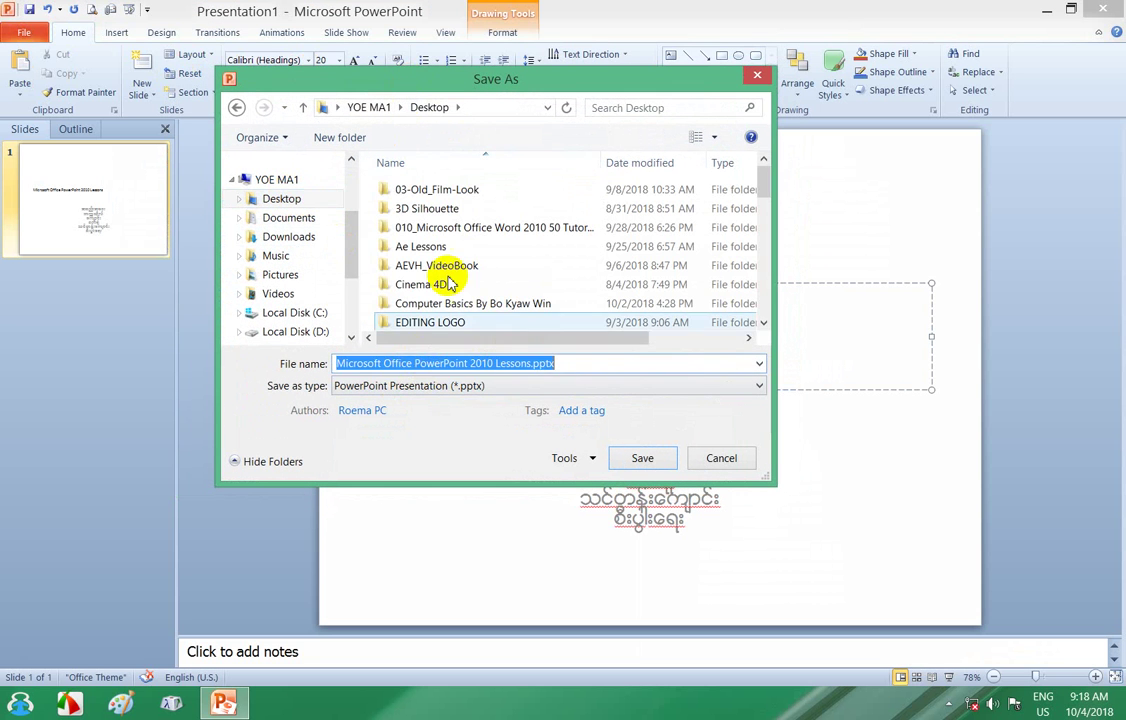
pyautogui.moveTo(495, 85); pyautogui.dragTo(606, 408)
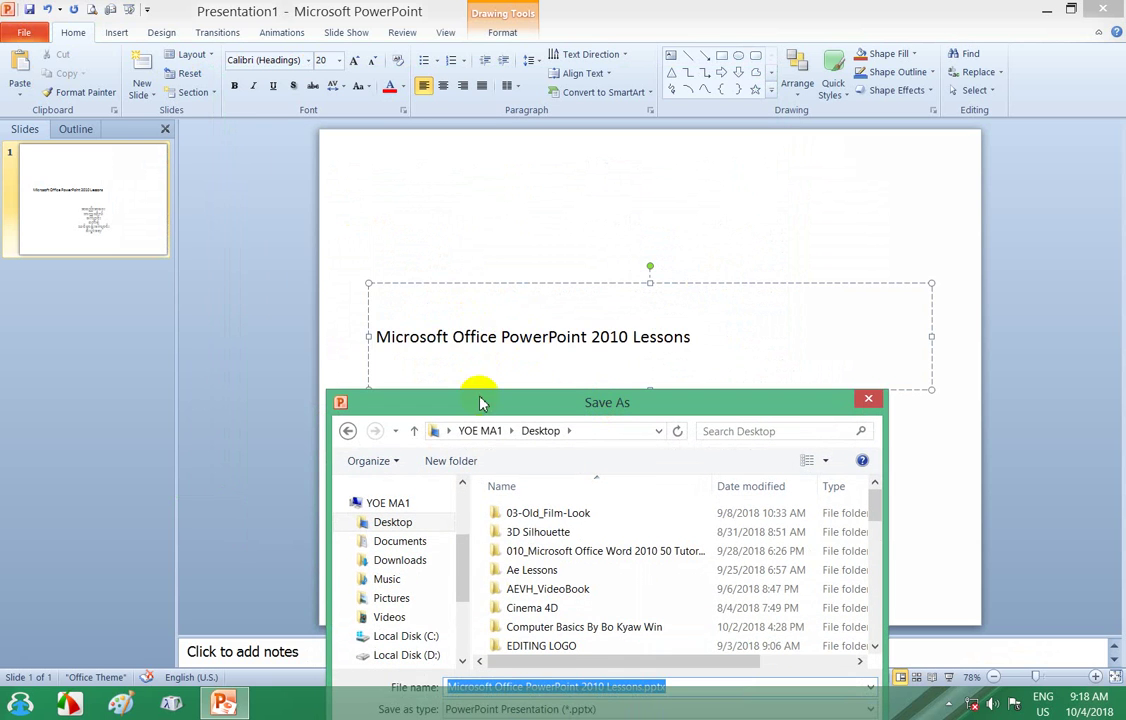
pyautogui.moveTo(468, 390); pyautogui.dragTo(307, 204)
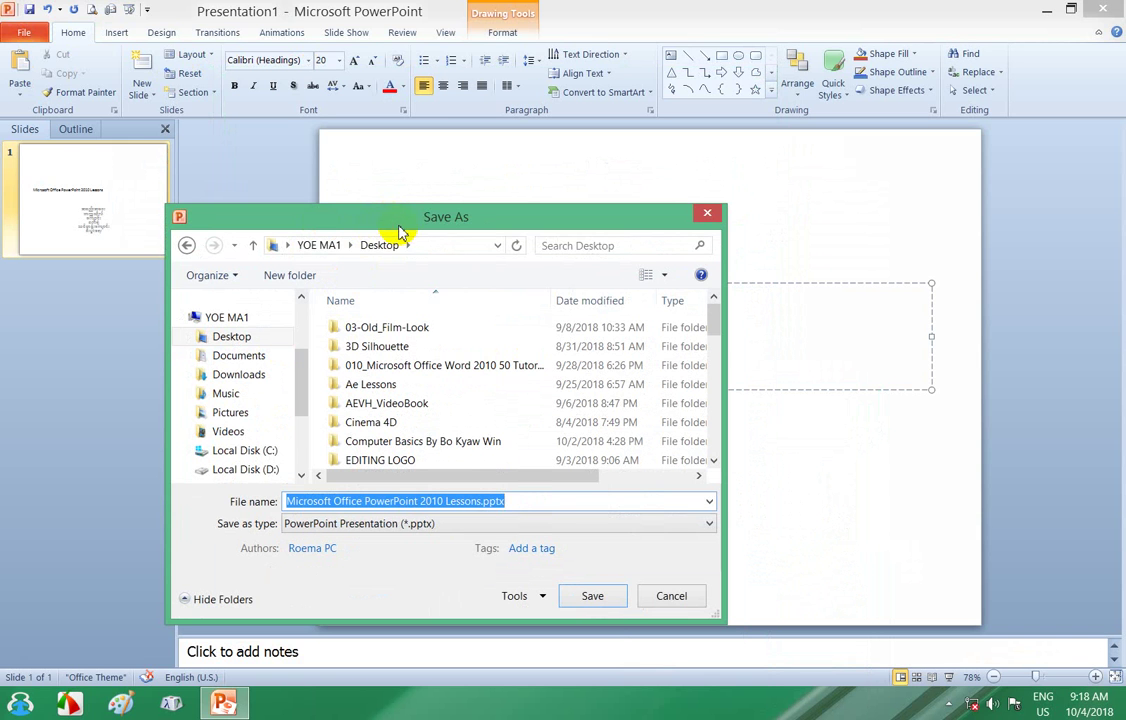
pyautogui.moveTo(399, 232); pyautogui.dragTo(388, 196)
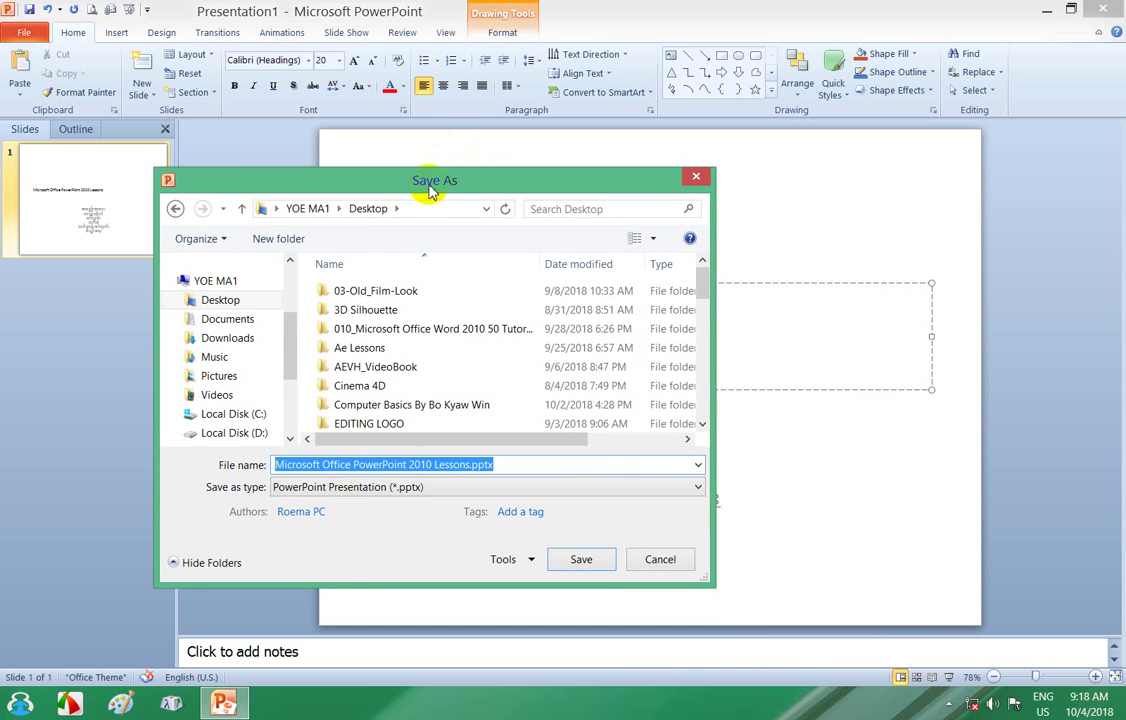
pyautogui.moveTo(432, 184)
pyautogui.mouseDown()
pyautogui.moveTo(567, 521)
pyautogui.moveTo(439, 172)
pyautogui.moveTo(286, 103)
pyautogui.mouseUp()
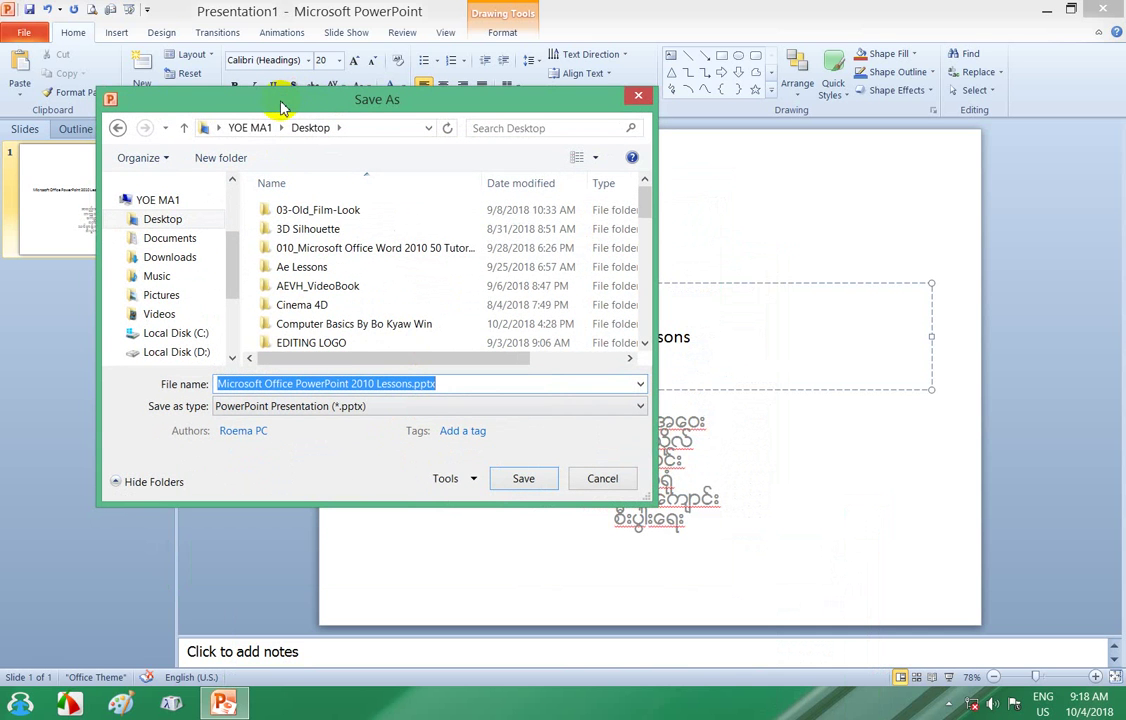
# Preview the password fields in Tools > General Options, then close them unchanged
pyautogui.click(476, 480)
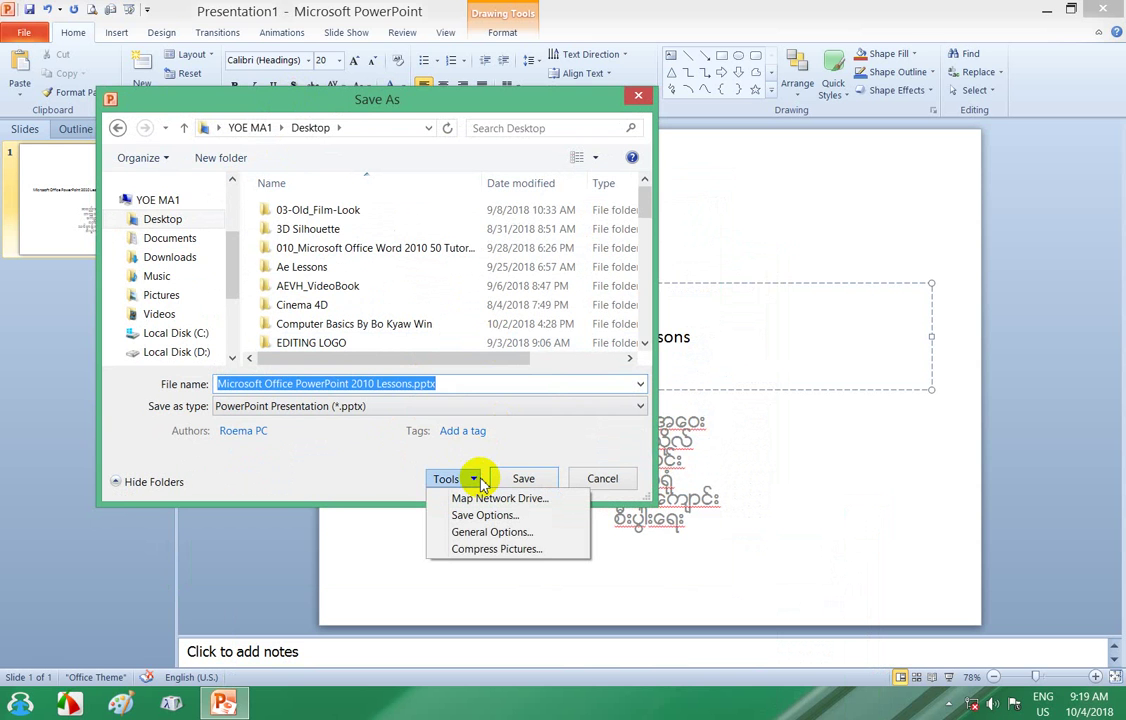
pyautogui.click(495, 532)
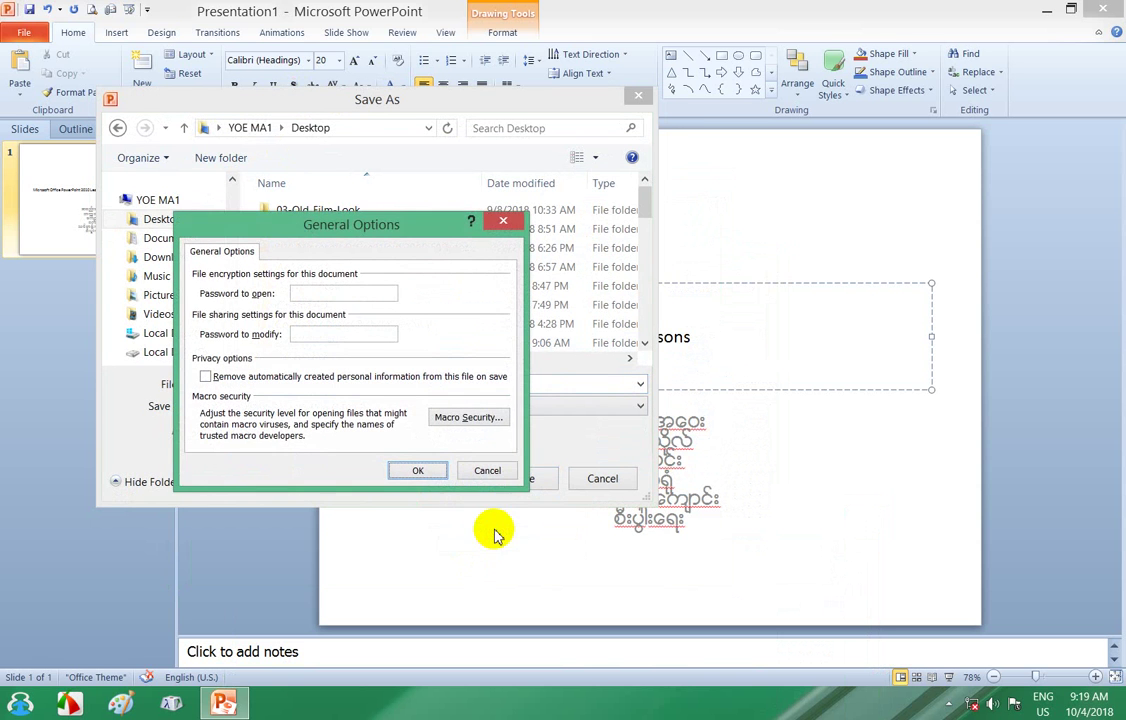
pyautogui.moveTo(332, 226); pyautogui.dragTo(513, 220)
pyautogui.click(492, 285)
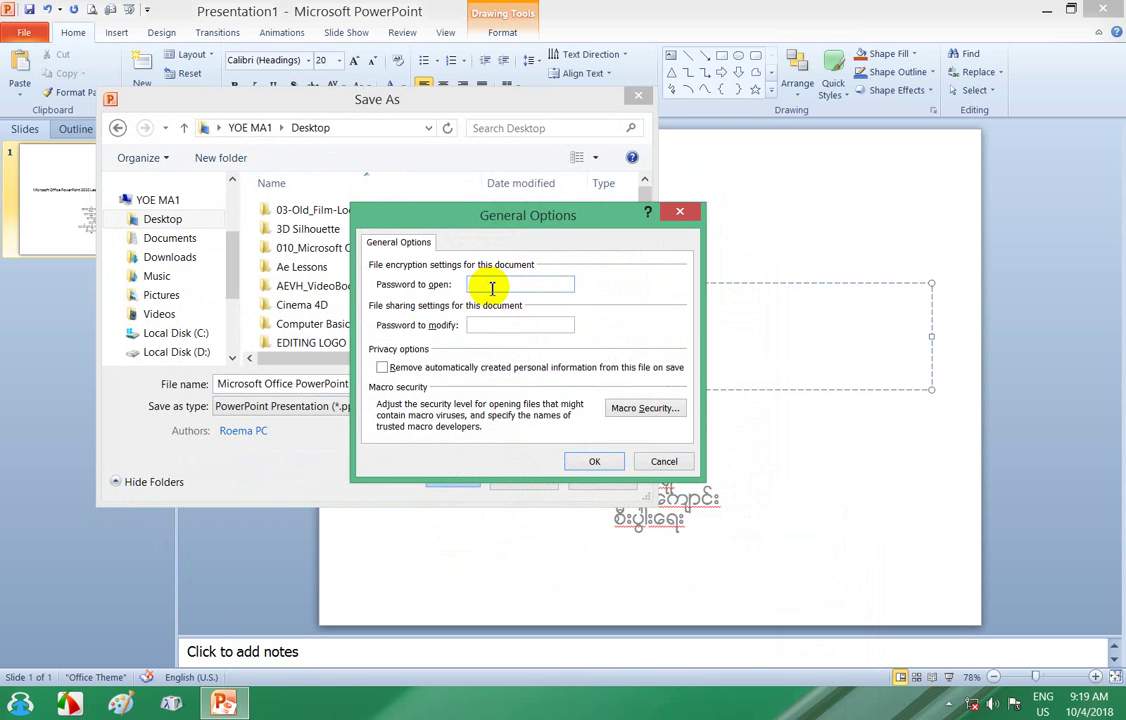
pyautogui.click(680, 211)
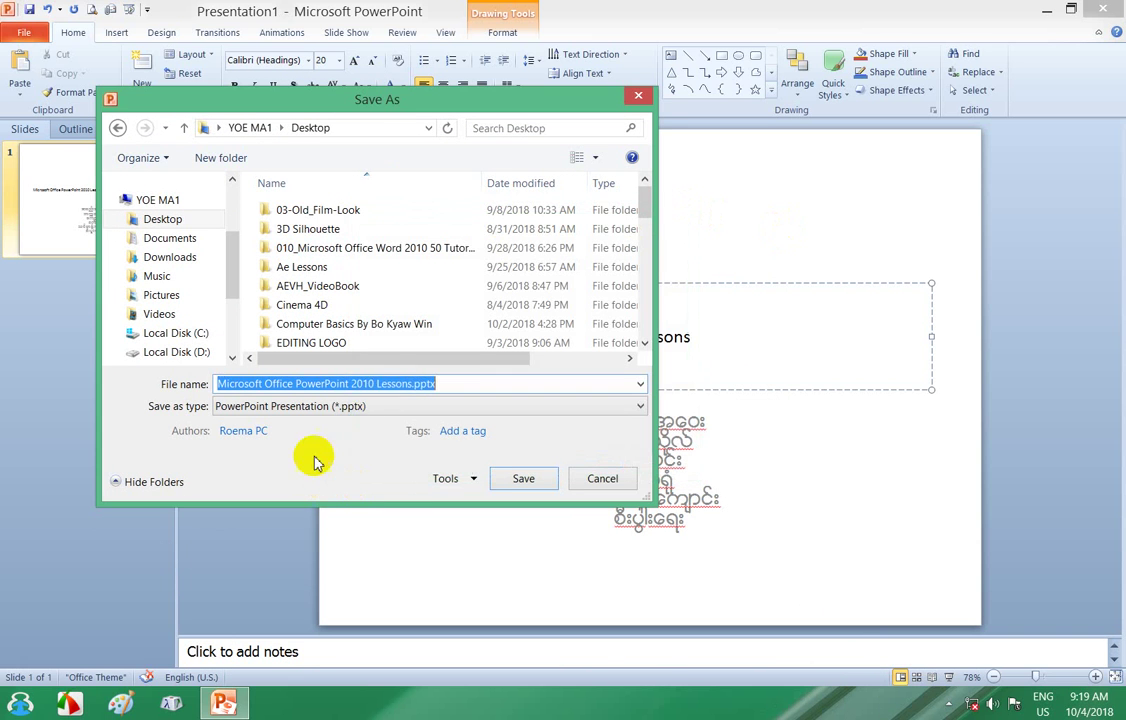
pyautogui.click(219, 384)
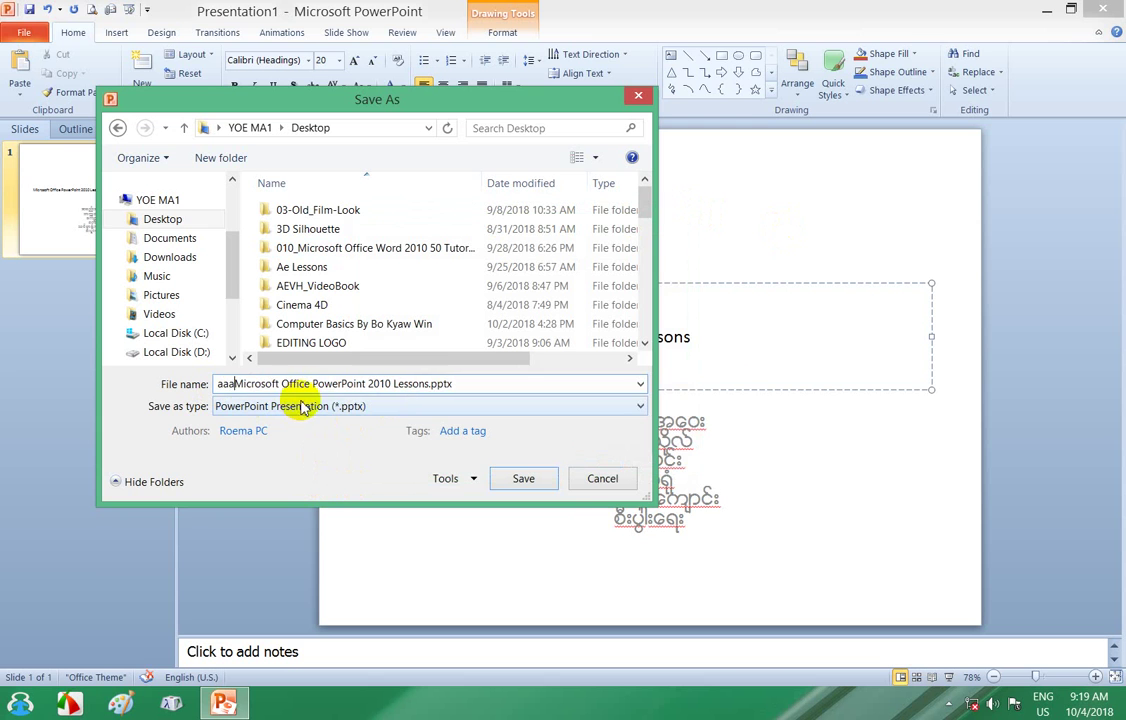
pyautogui.click(468, 479)
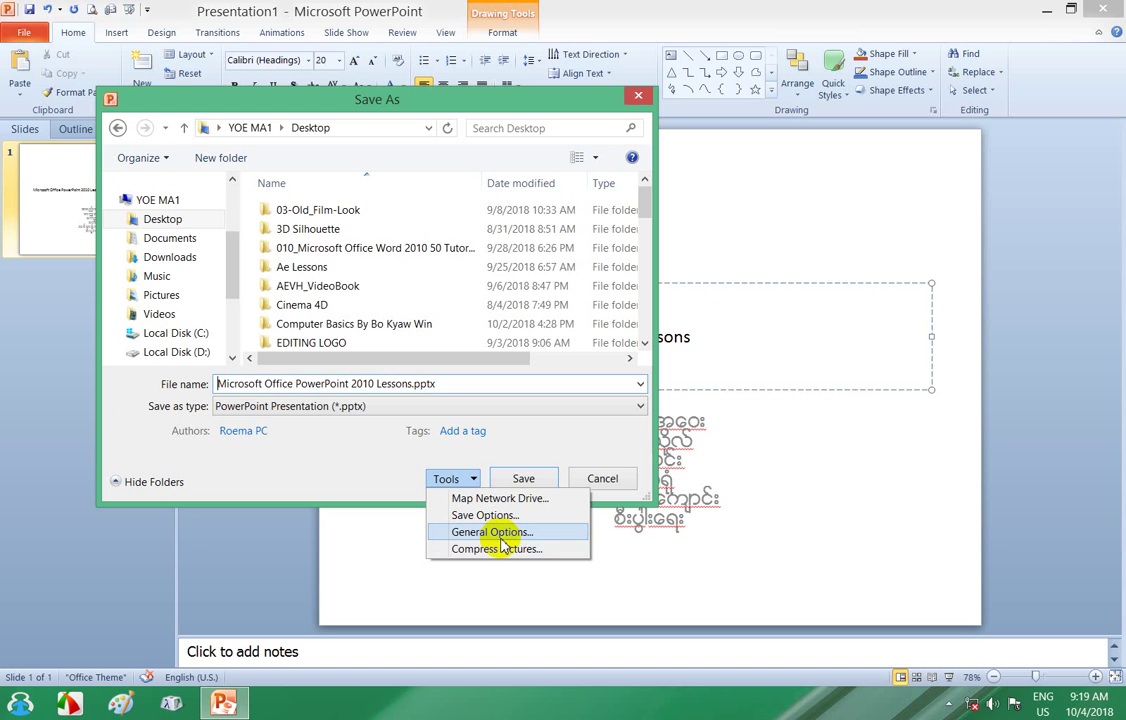
# Set a password to open and a password to modify, confirming each one
pyautogui.click(505, 535)
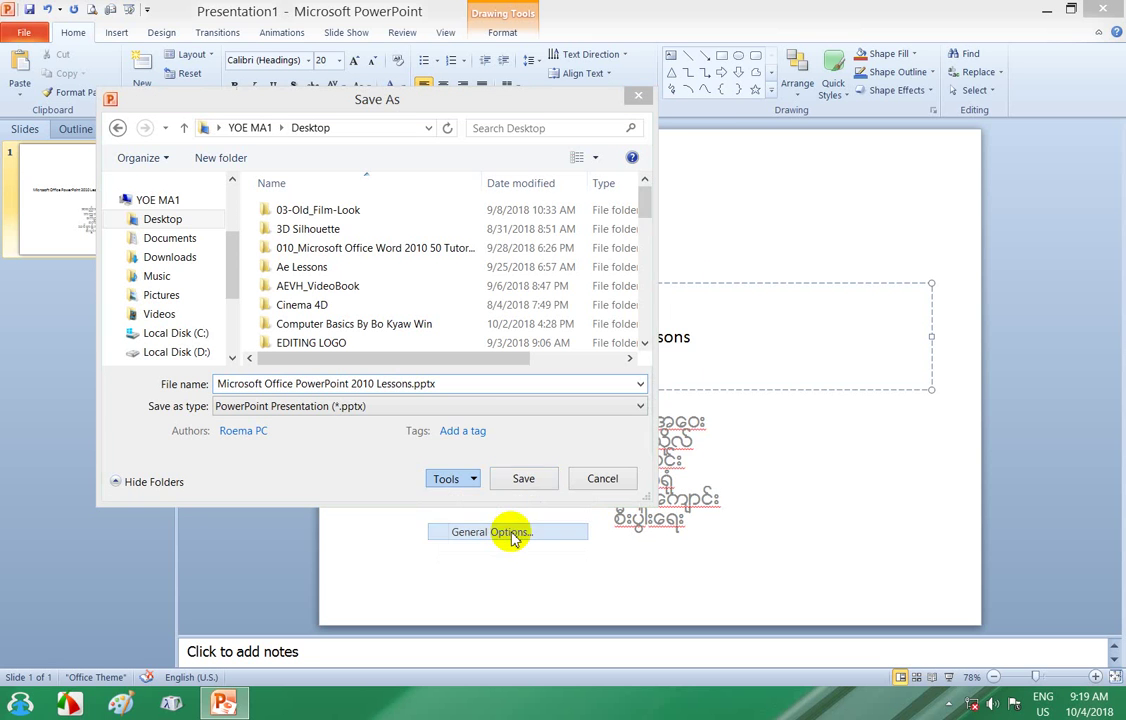
pyautogui.click(478, 285)
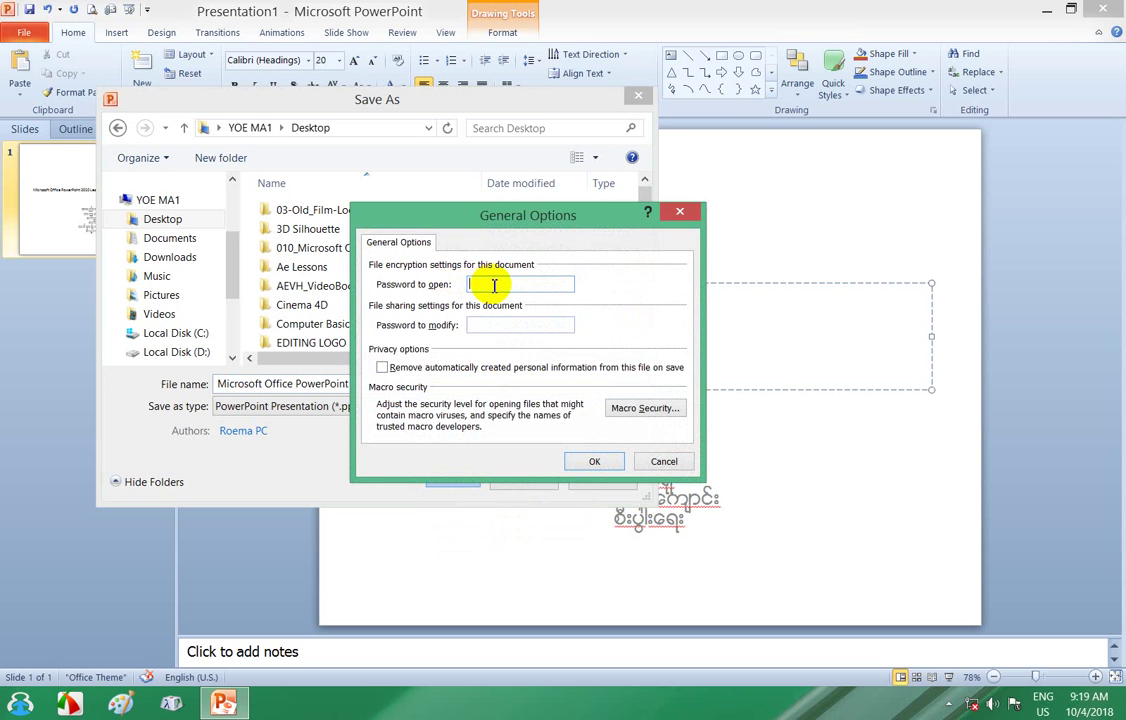
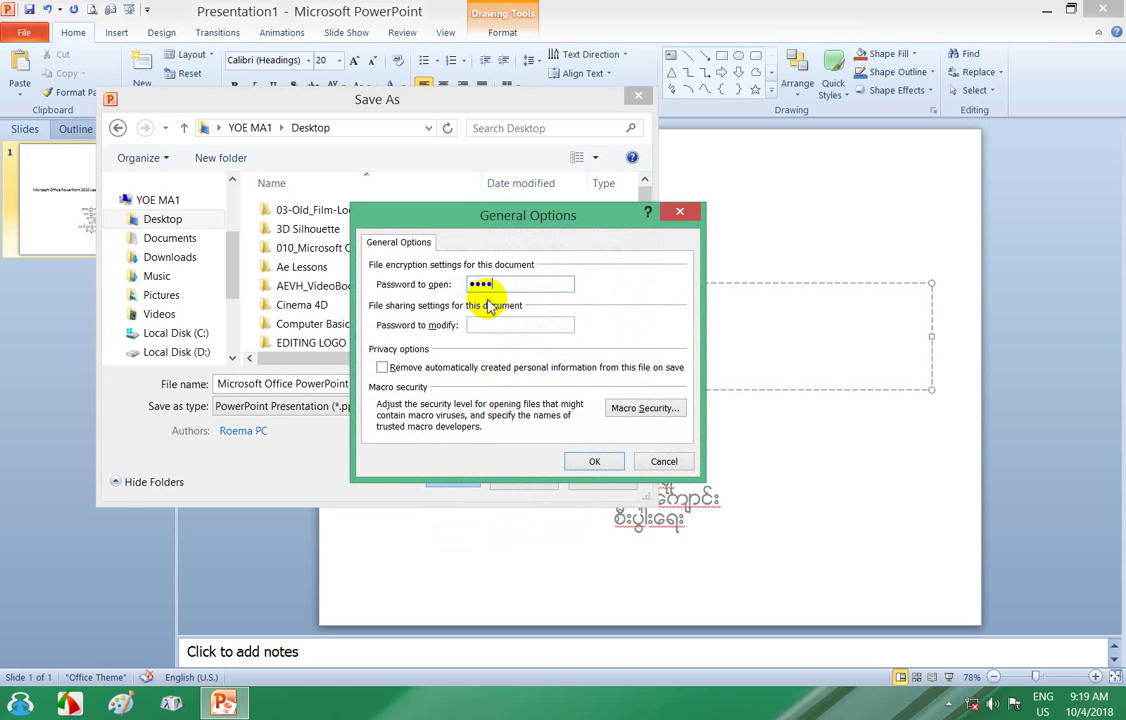
pyautogui.click(486, 325)
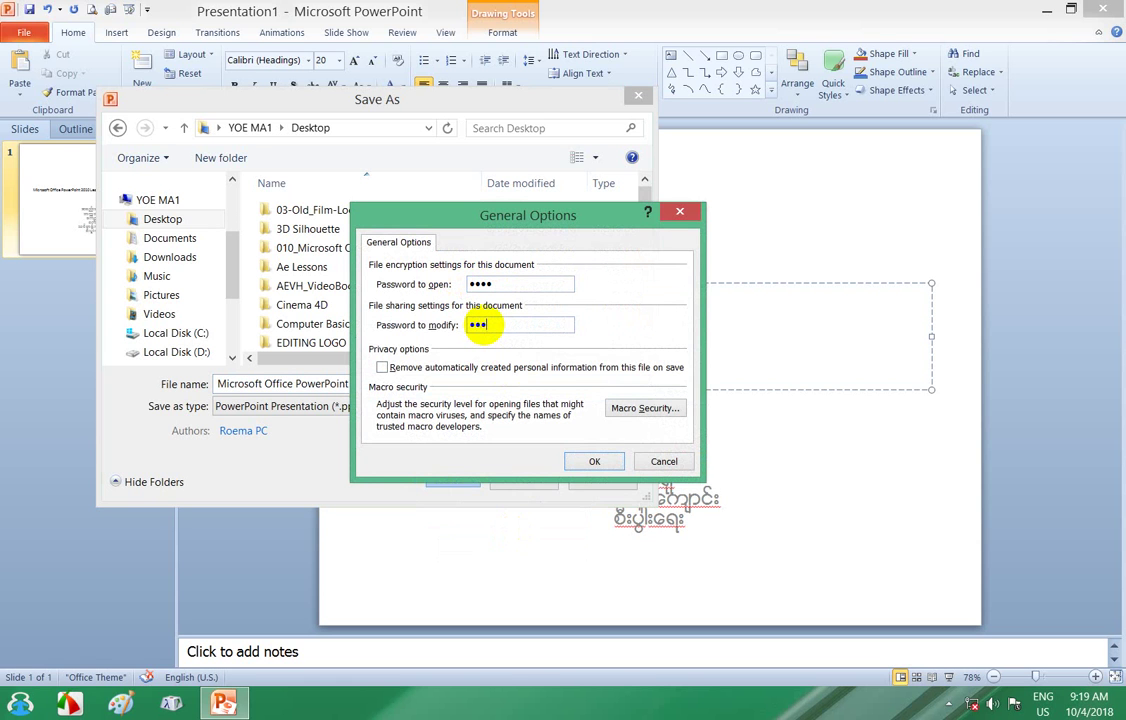
pyautogui.click(597, 461)
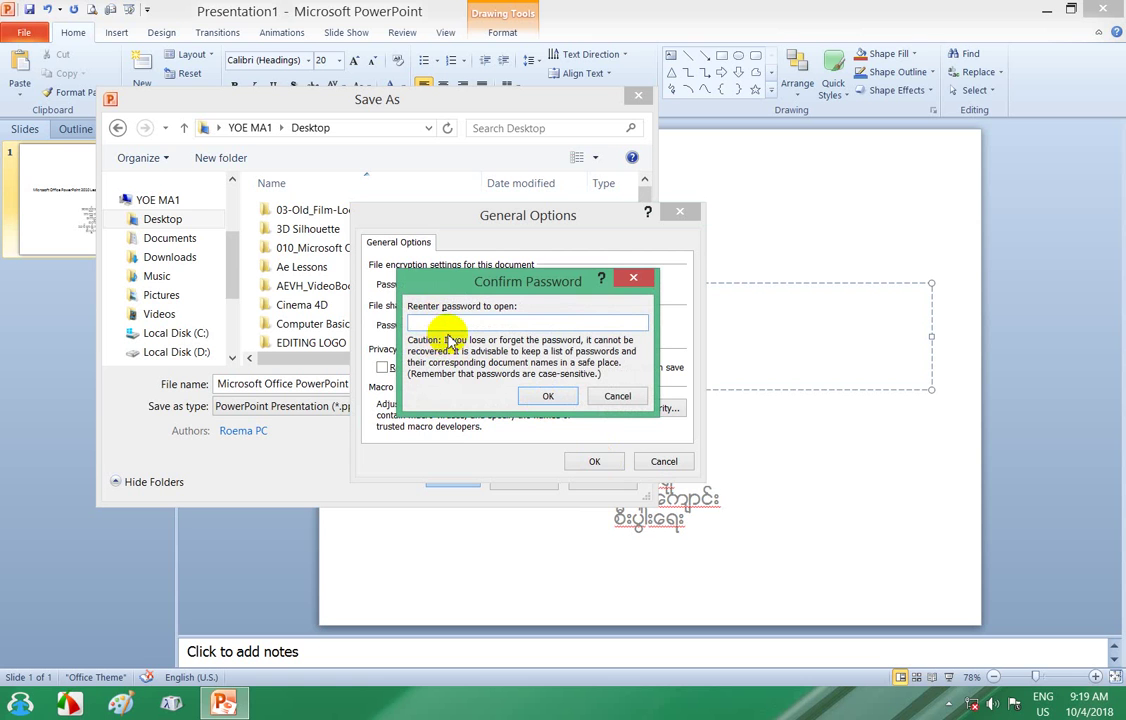
pyautogui.moveTo(445, 283); pyautogui.dragTo(509, 279)
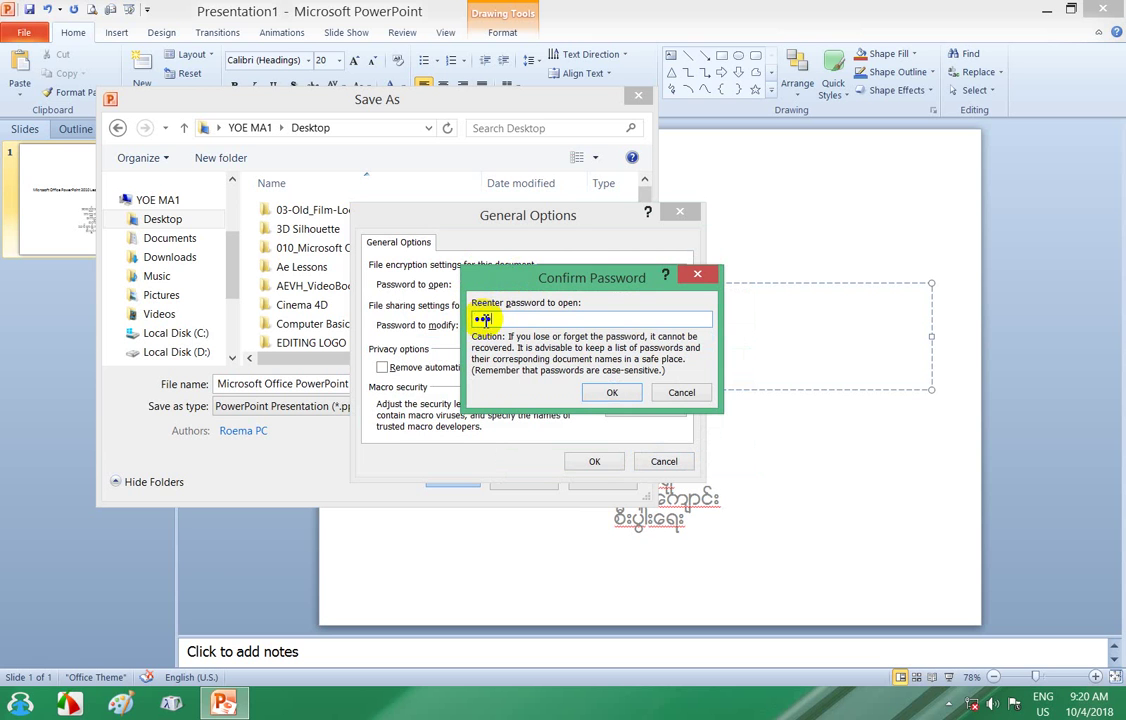
pyautogui.click(600, 392)
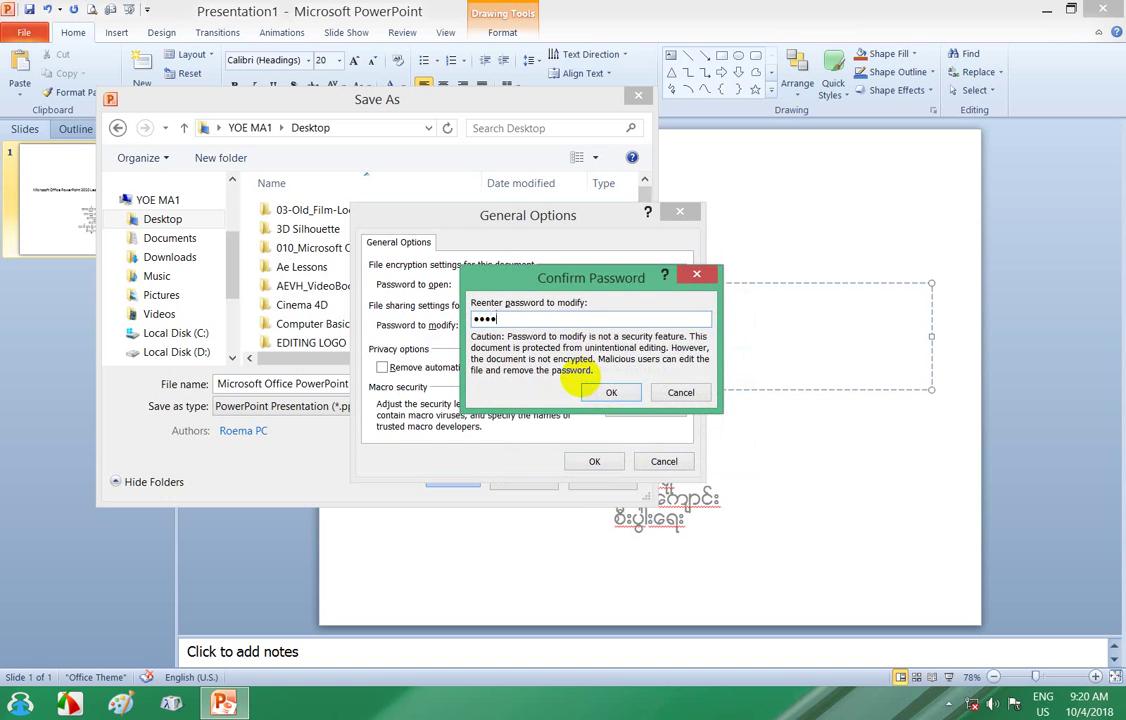
pyautogui.click(603, 391)
pyautogui.press('Return')
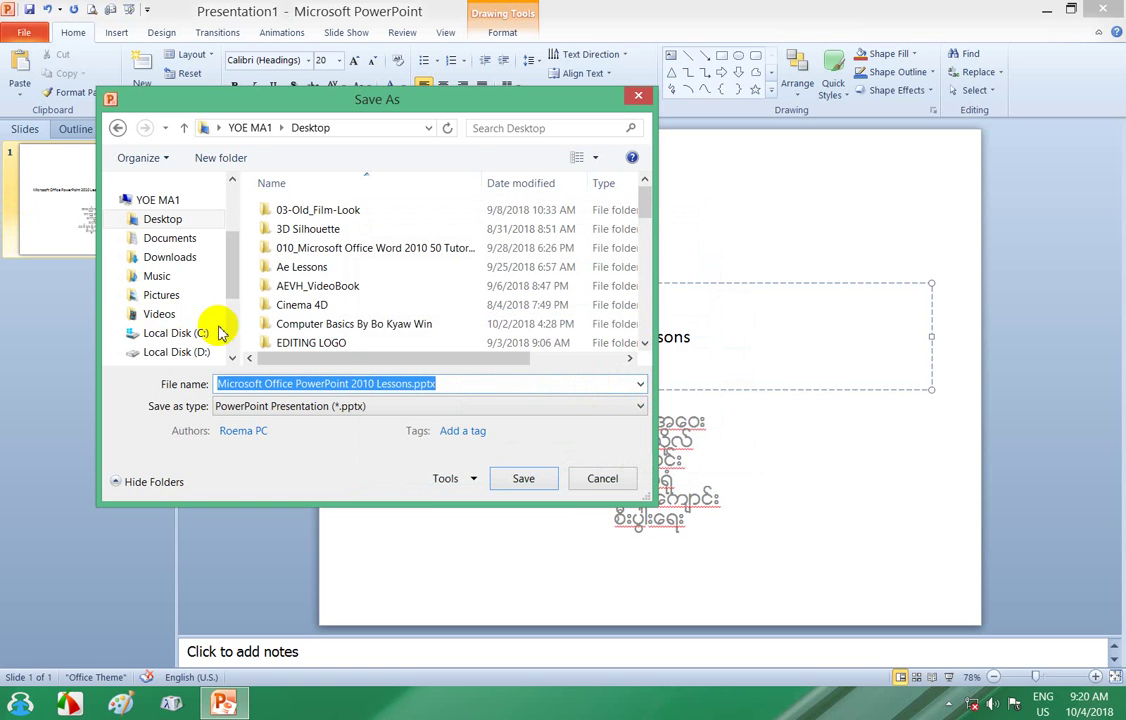
# Save the presentation to the Desktop, close PowerPoint, and refresh the desktop
pyautogui.click(523, 480)
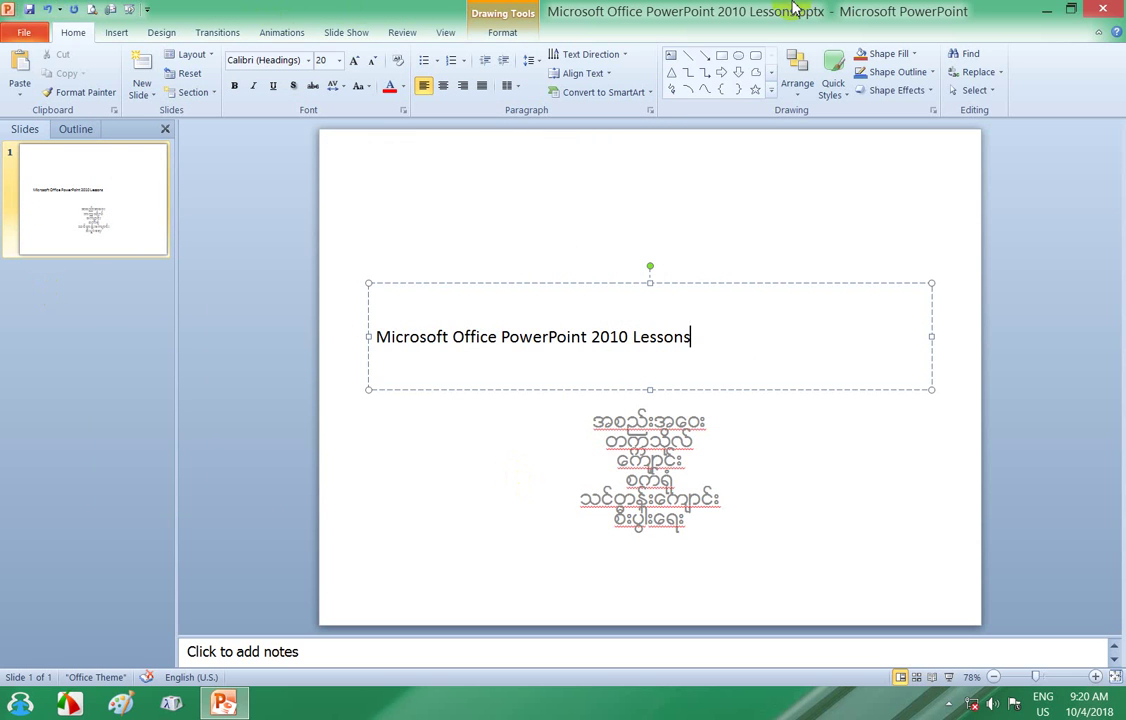
pyautogui.click(1103, 9)
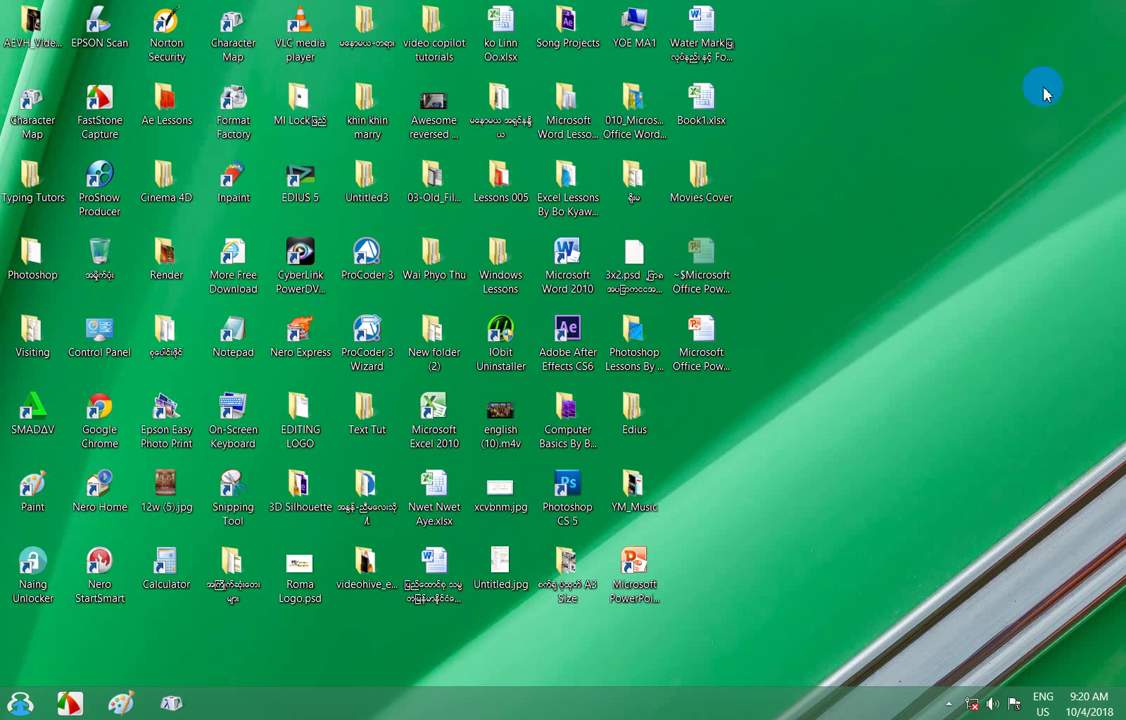
pyautogui.rightClick(745, 147)
pyautogui.click(765, 199)
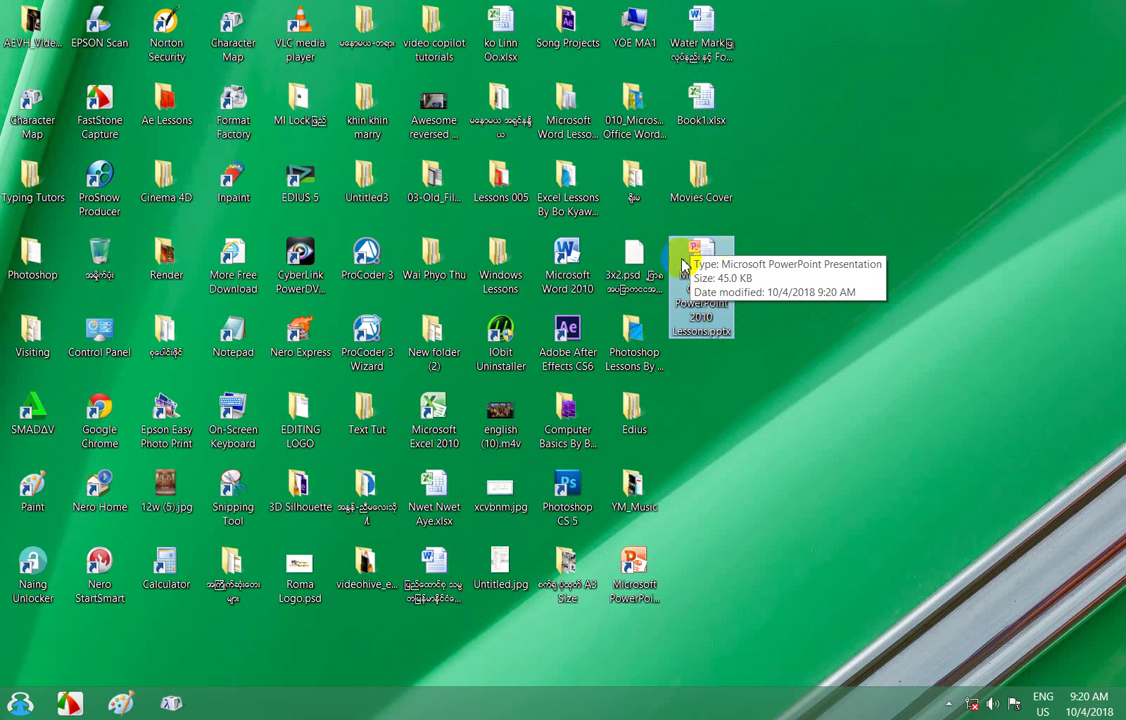
# Select the saved lessons presentation among the desktop files
pyautogui.click(703, 100)
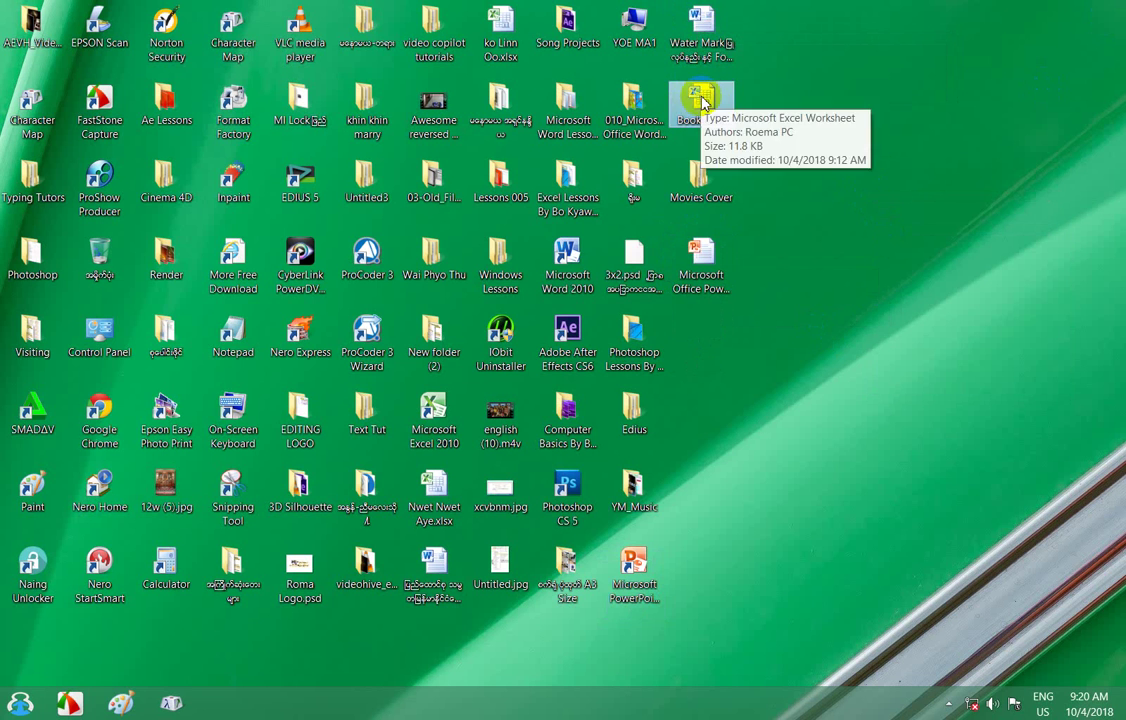
pyautogui.click(704, 26)
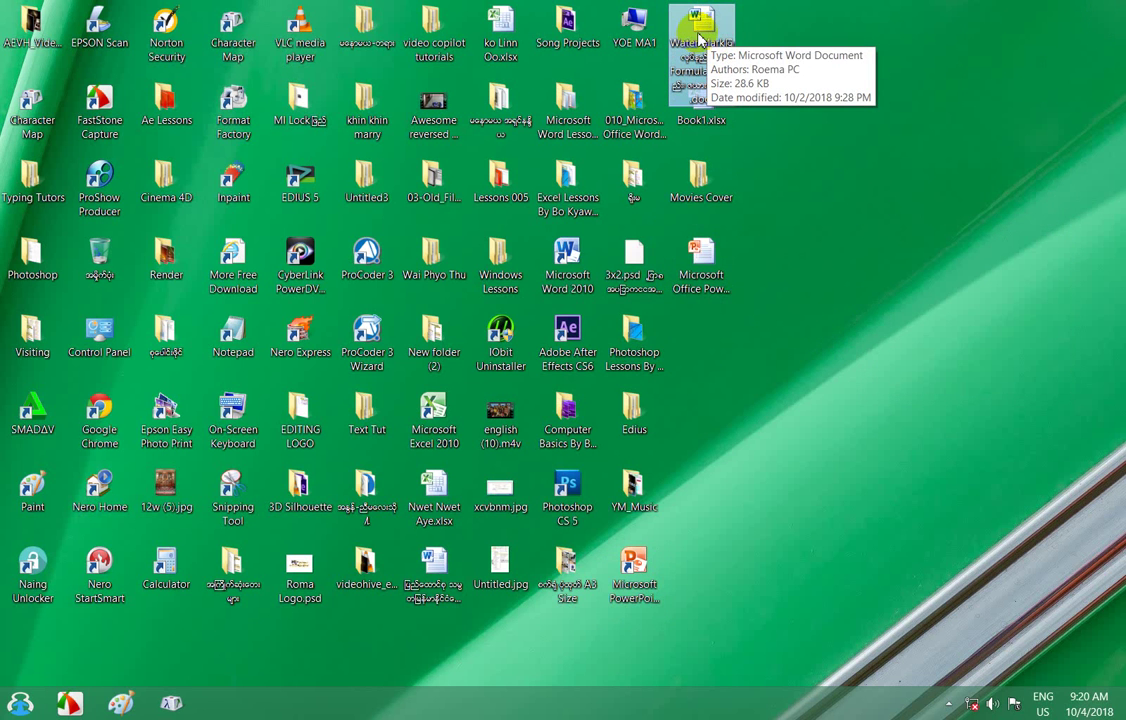
pyautogui.click(697, 257)
# Open the lessons .pptx, entering the open and modify passwords, and select slide 1
pyautogui.doubleClick(697, 257)
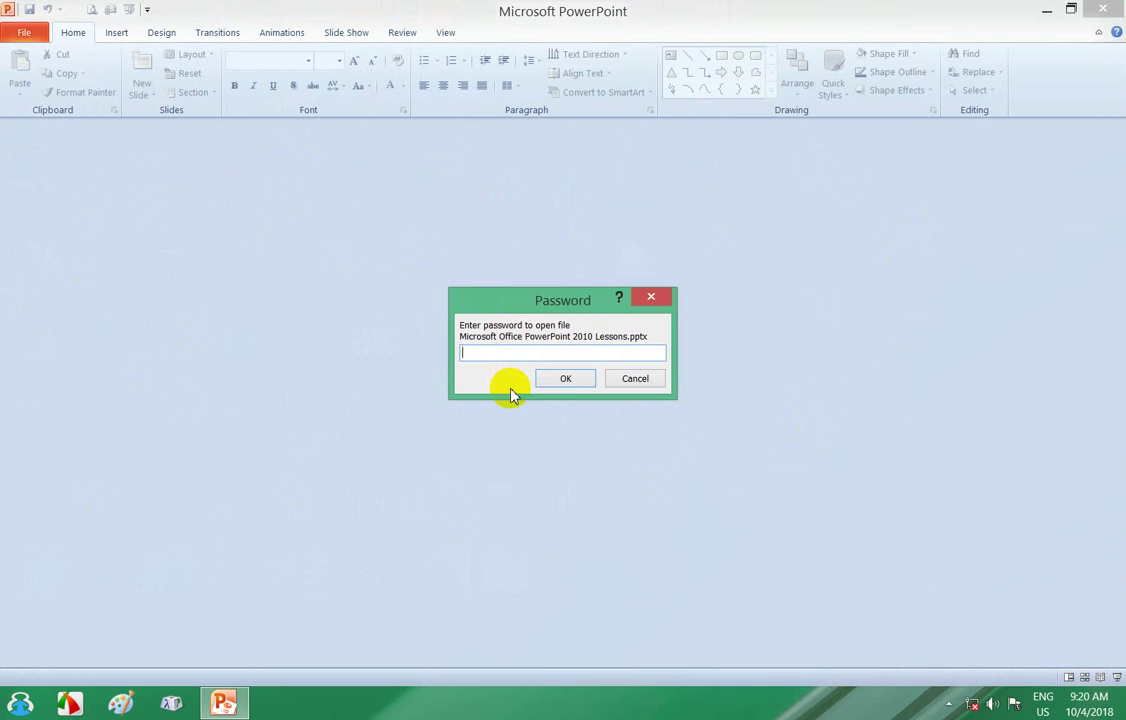
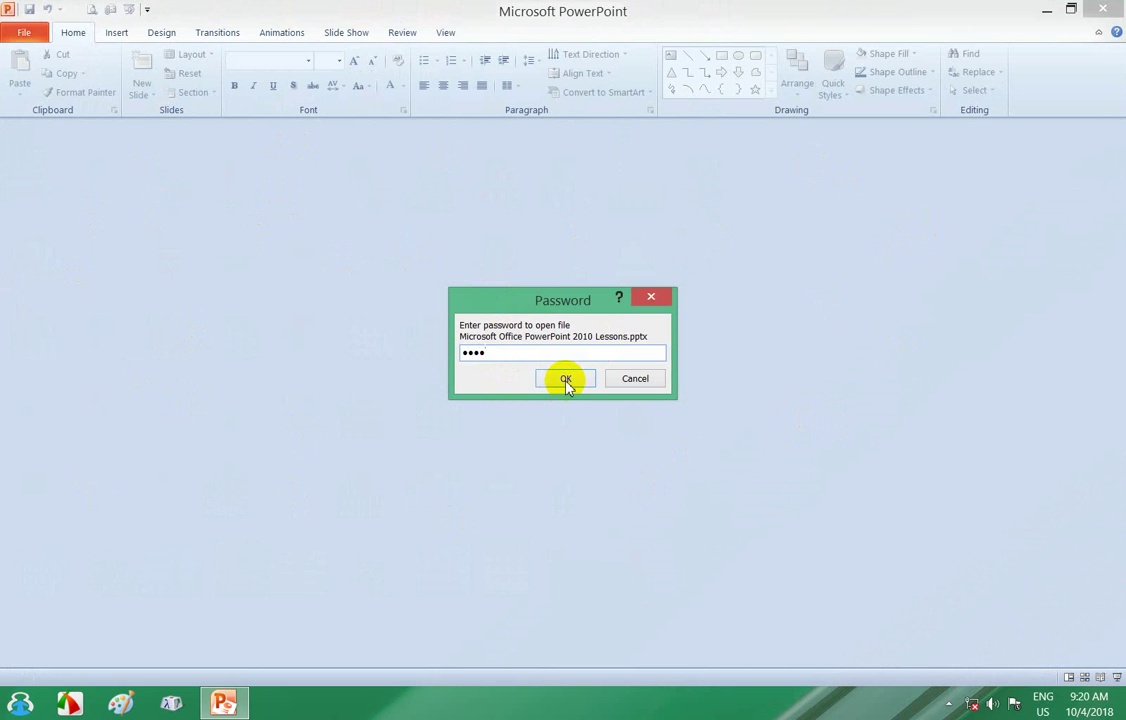
pyautogui.click(566, 381)
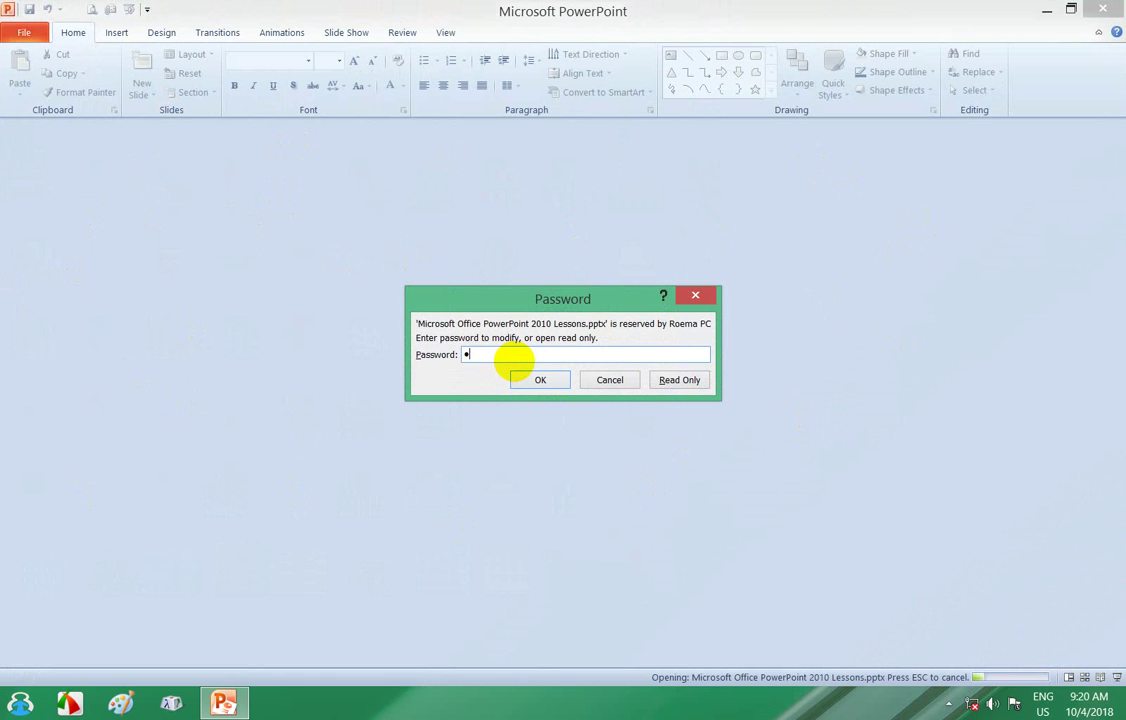
pyautogui.click(533, 382)
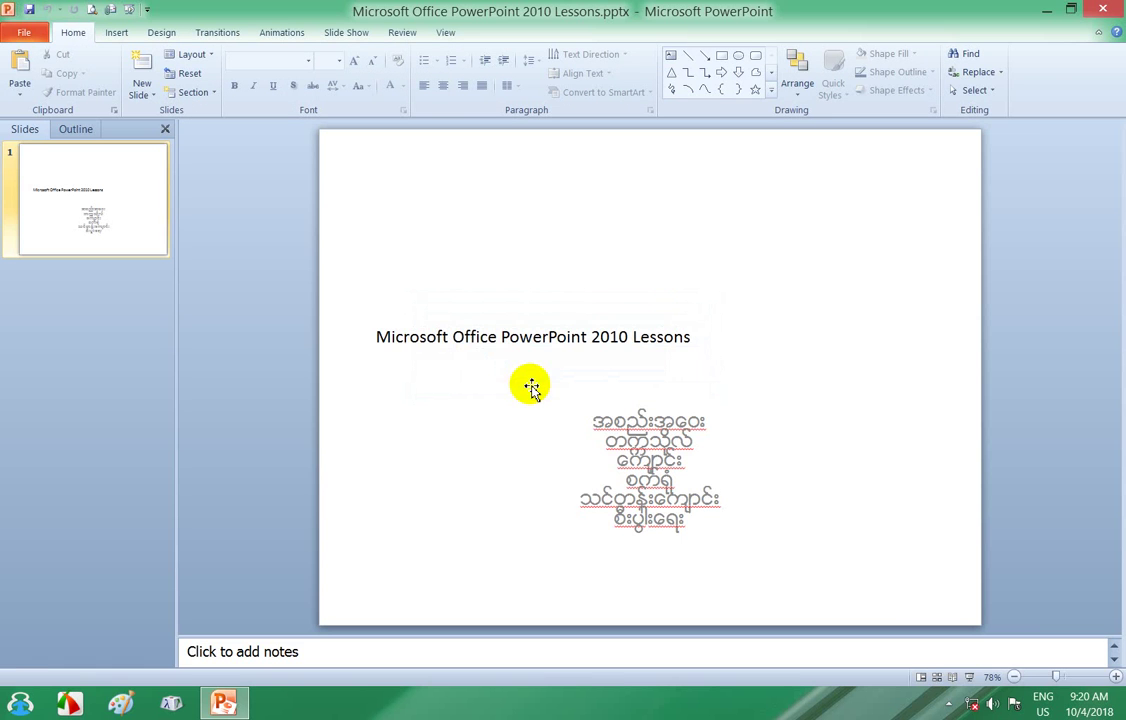
pyautogui.click(92, 190)
# Select all the Burmese subtitle text, left-align it, and bring up the bullet styles
pyautogui.click(603, 289)
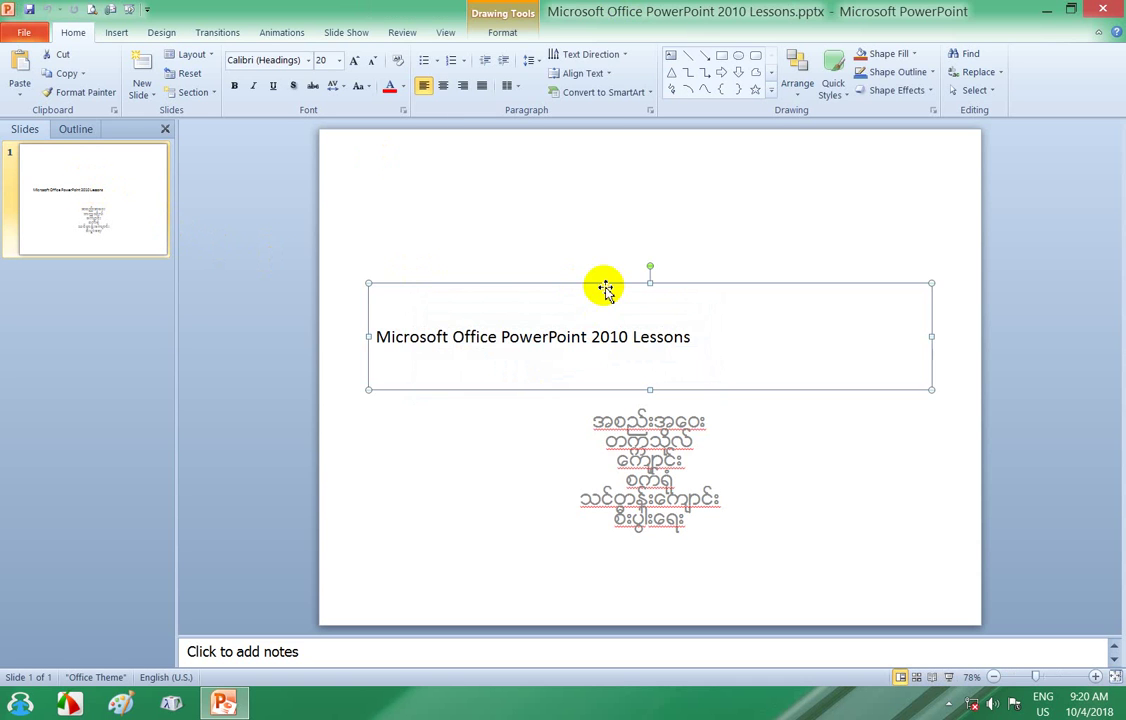
pyautogui.click(598, 221)
pyautogui.click(577, 335)
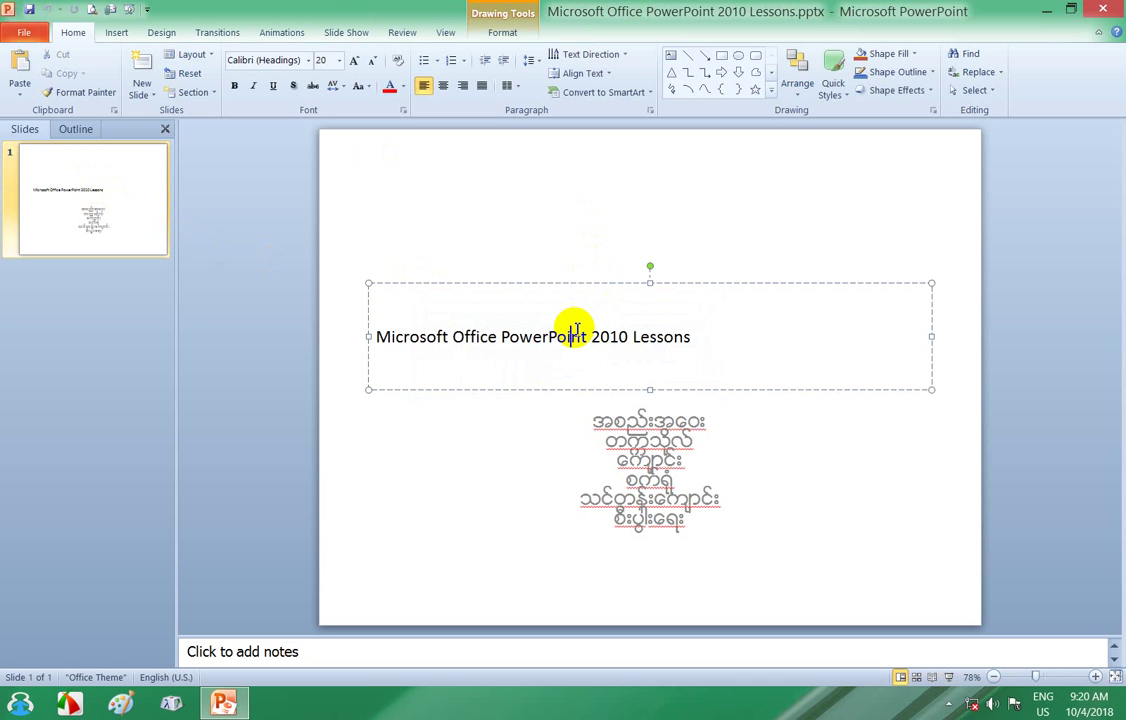
pyautogui.click(596, 418)
pyautogui.moveTo(593, 415); pyautogui.dragTo(710, 543)
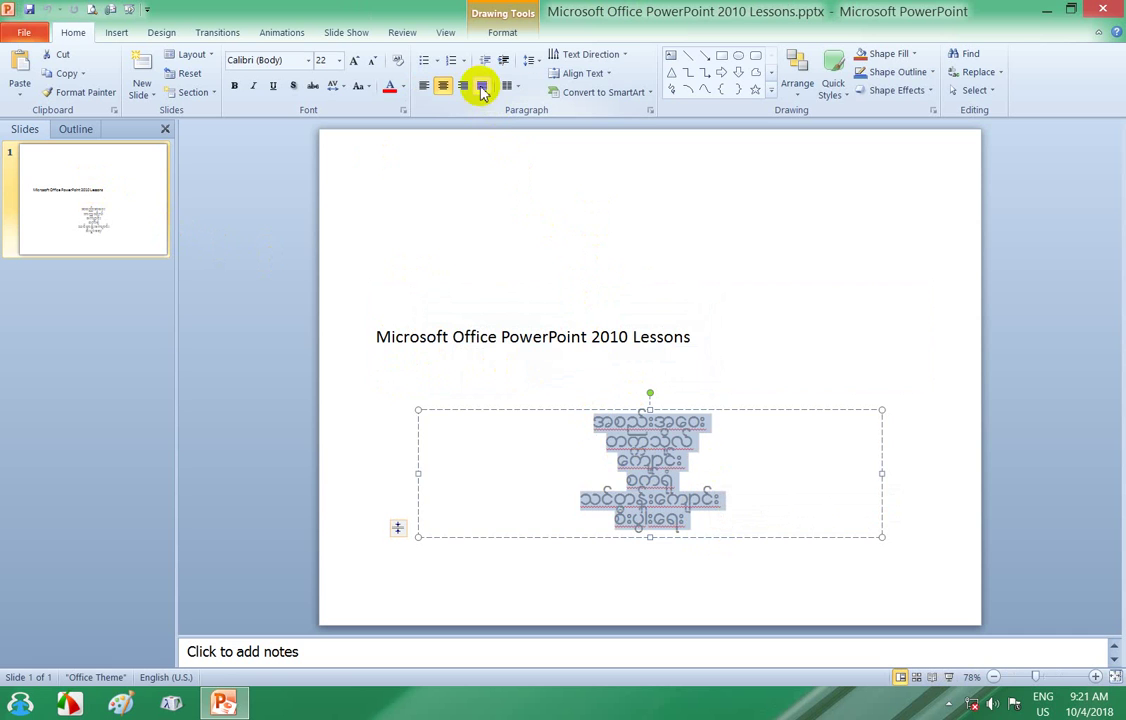
pyautogui.click(423, 87)
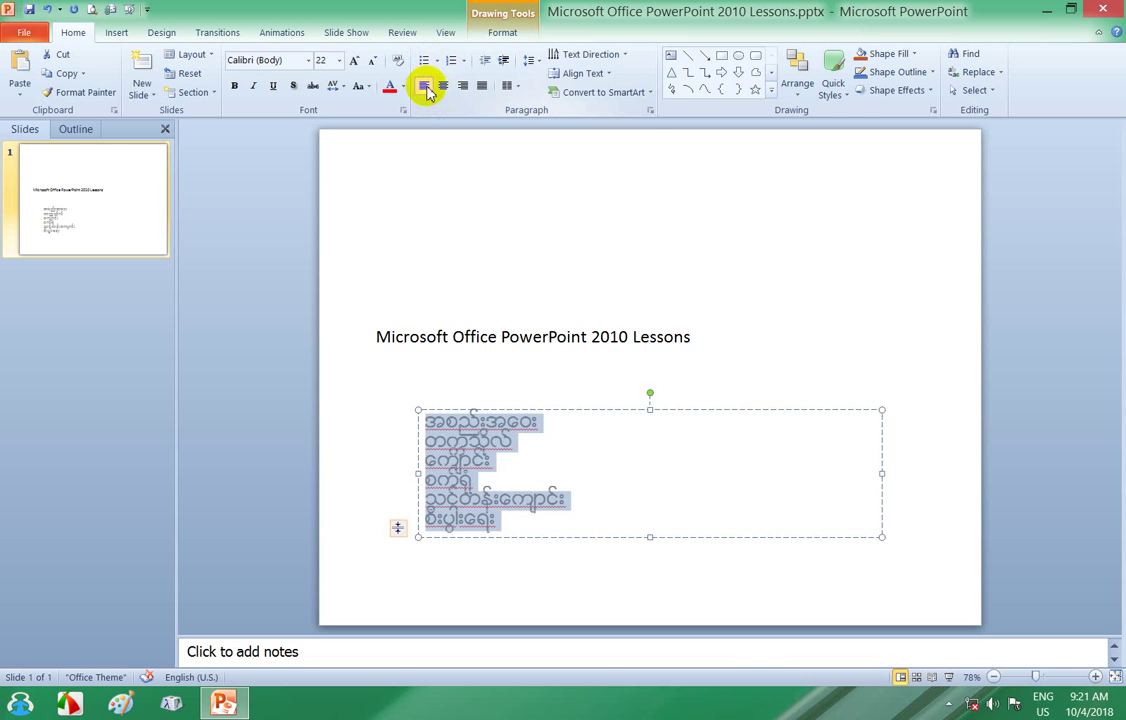
pyautogui.click(437, 62)
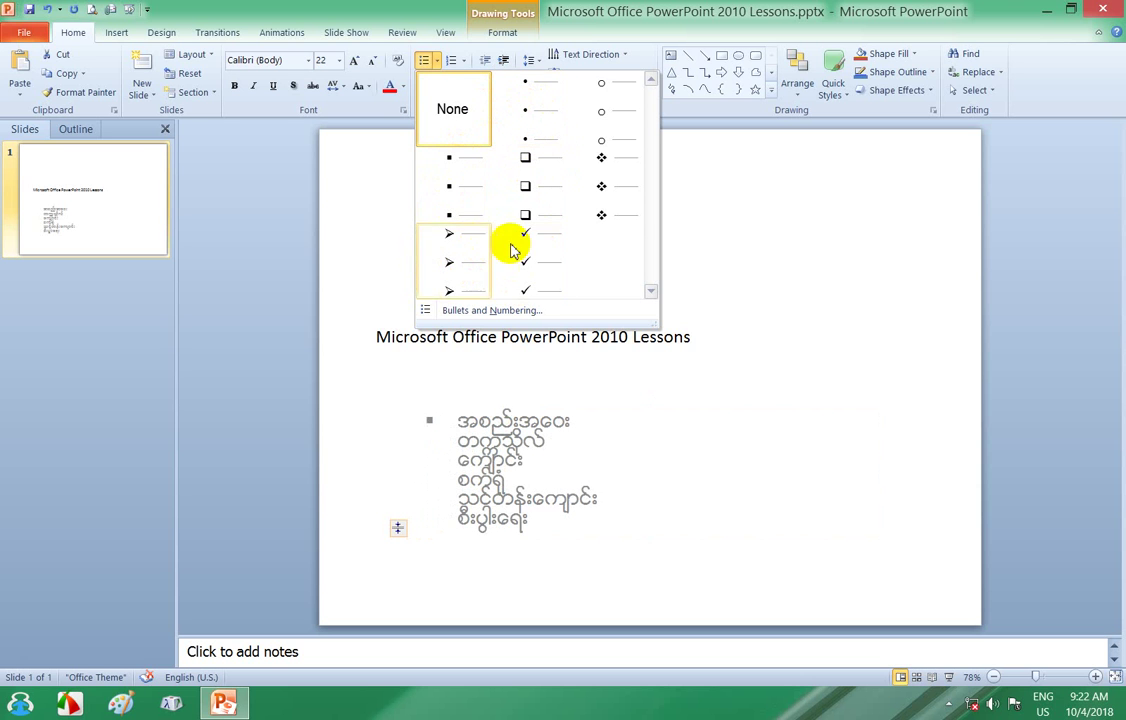
# Browse the Bullets and Numbering galleries for the Burmese subtitle without applying any style
pyautogui.click(436, 60)
pyautogui.click(465, 62)
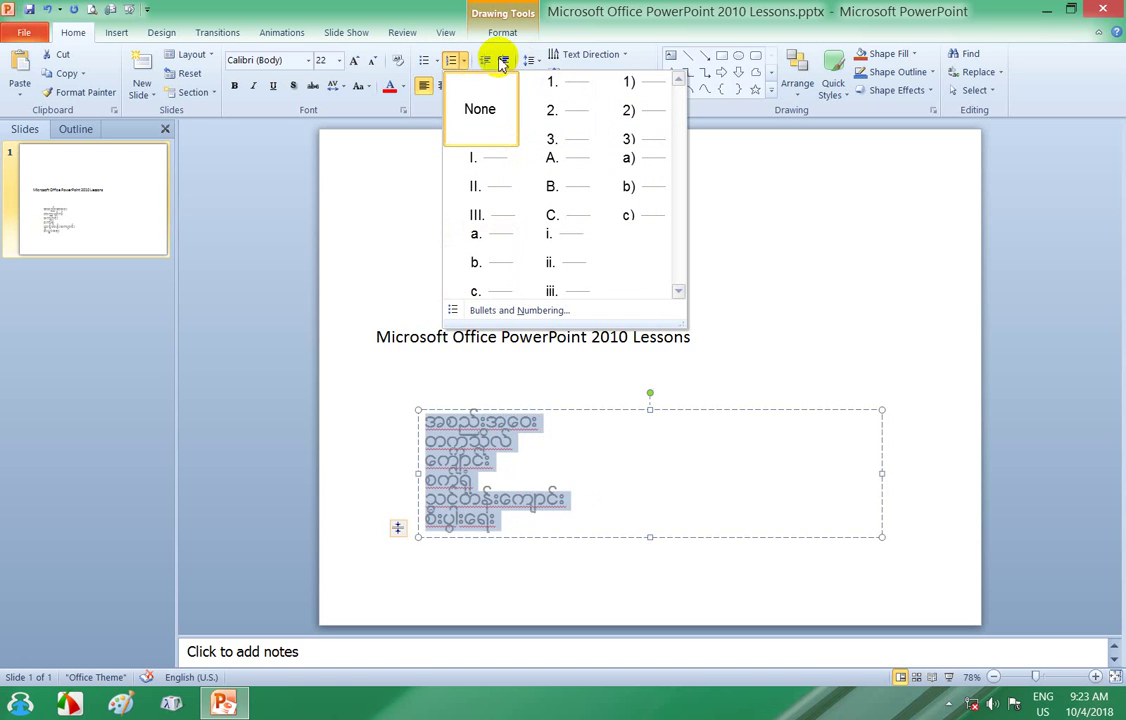
pyautogui.click(466, 62)
# Give the Burmese list the fourth coloured picture bullet from Bullets and Numbering
pyautogui.click(466, 62)
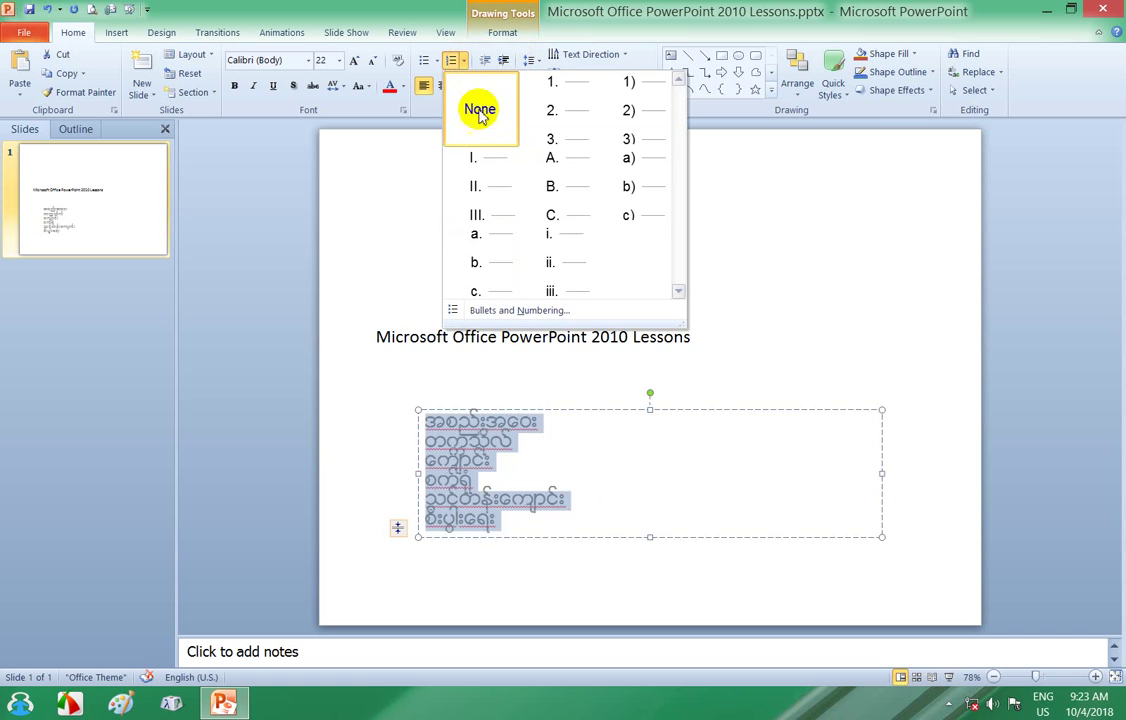
pyautogui.click(513, 316)
pyautogui.moveTo(558, 206); pyautogui.dragTo(550, 178)
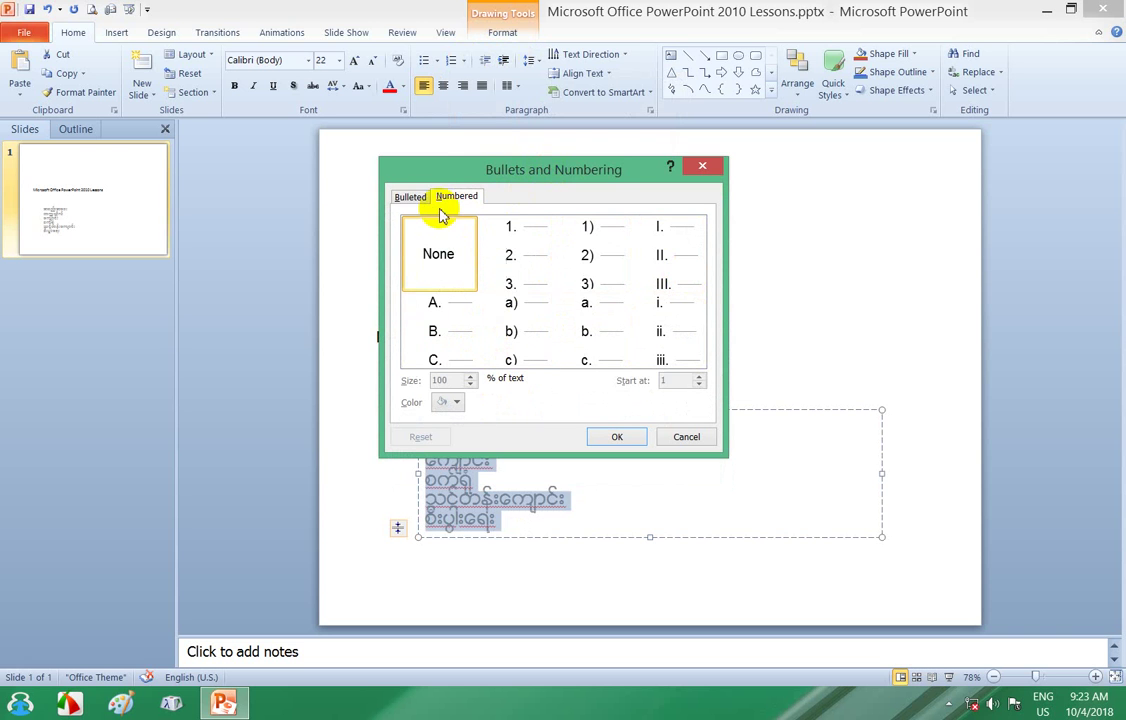
pyautogui.click(408, 196)
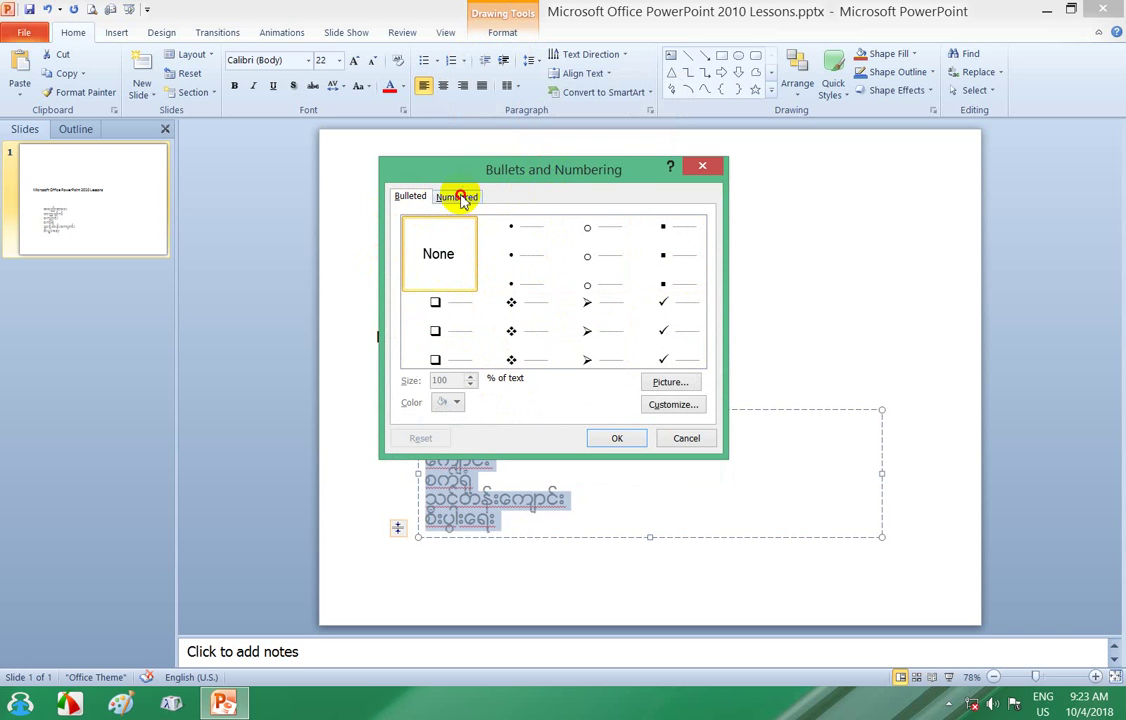
pyautogui.click(455, 196)
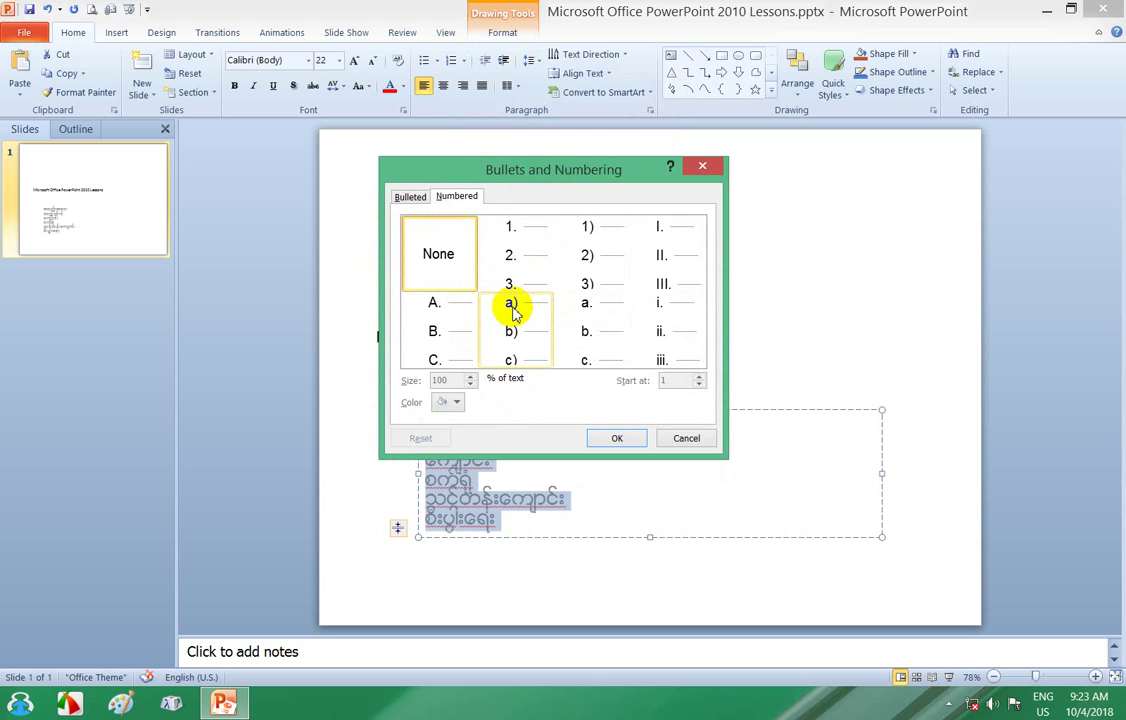
pyautogui.click(409, 199)
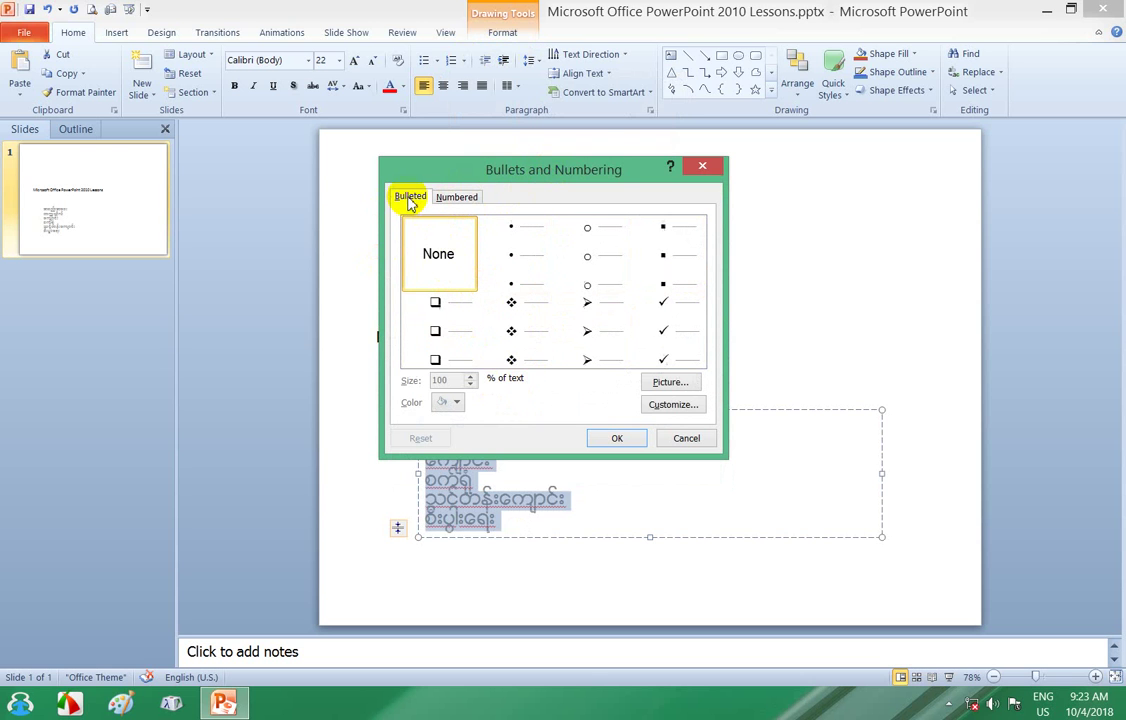
pyautogui.click(507, 325)
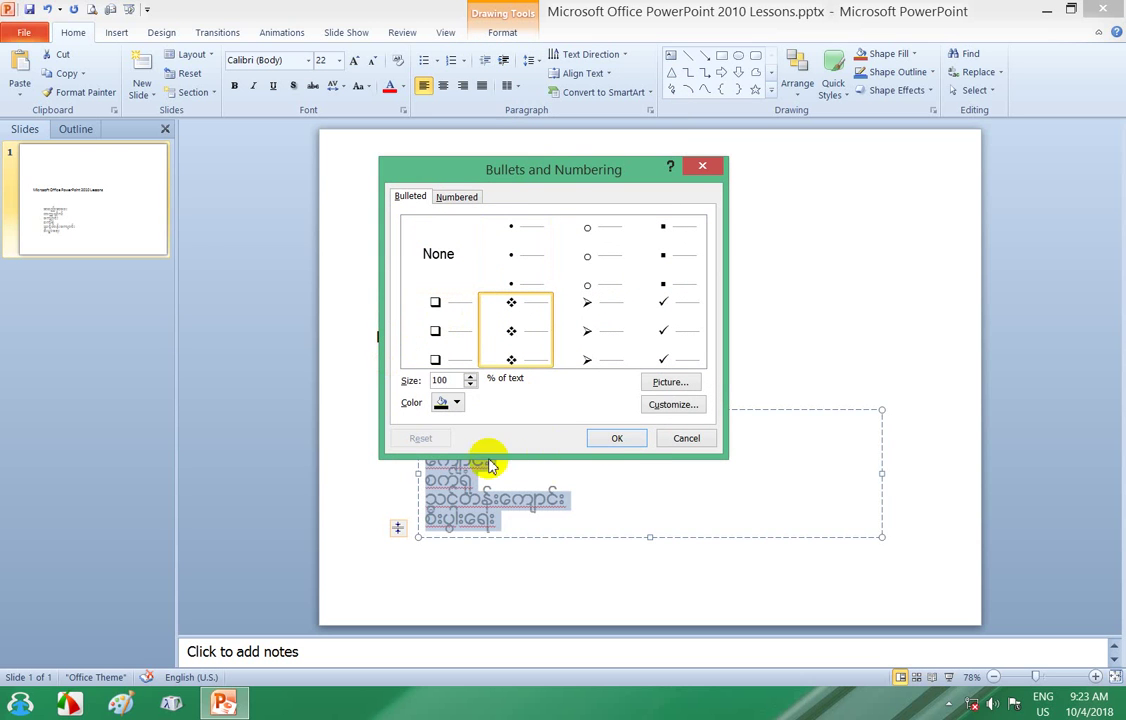
pyautogui.click(667, 384)
pyautogui.click(493, 294)
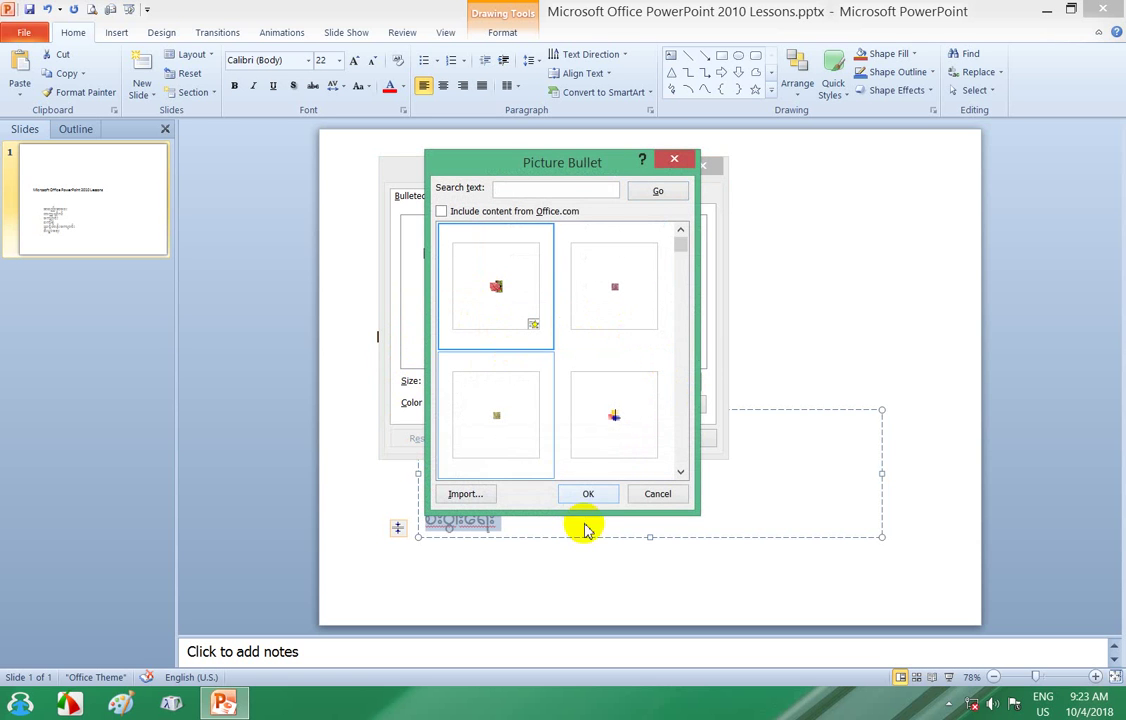
pyautogui.click(616, 430)
pyautogui.click(594, 497)
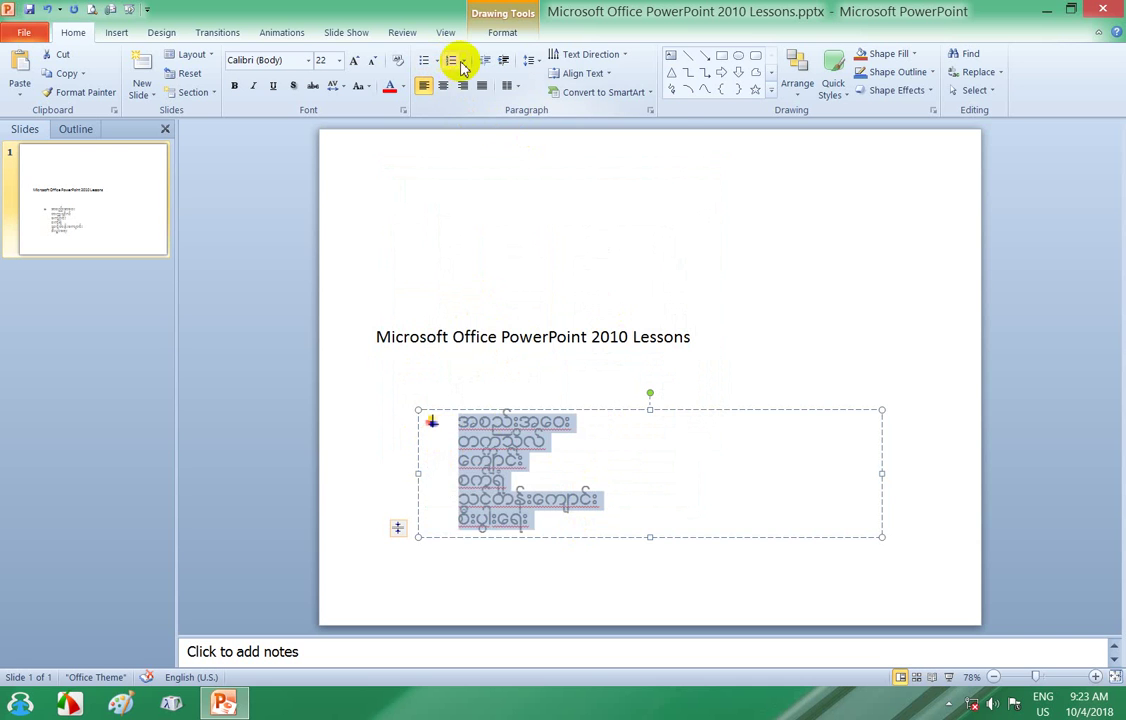
# Customize the Burmese list's bullet to the @ symbol from the Basic Latin subset
pyautogui.click(462, 62)
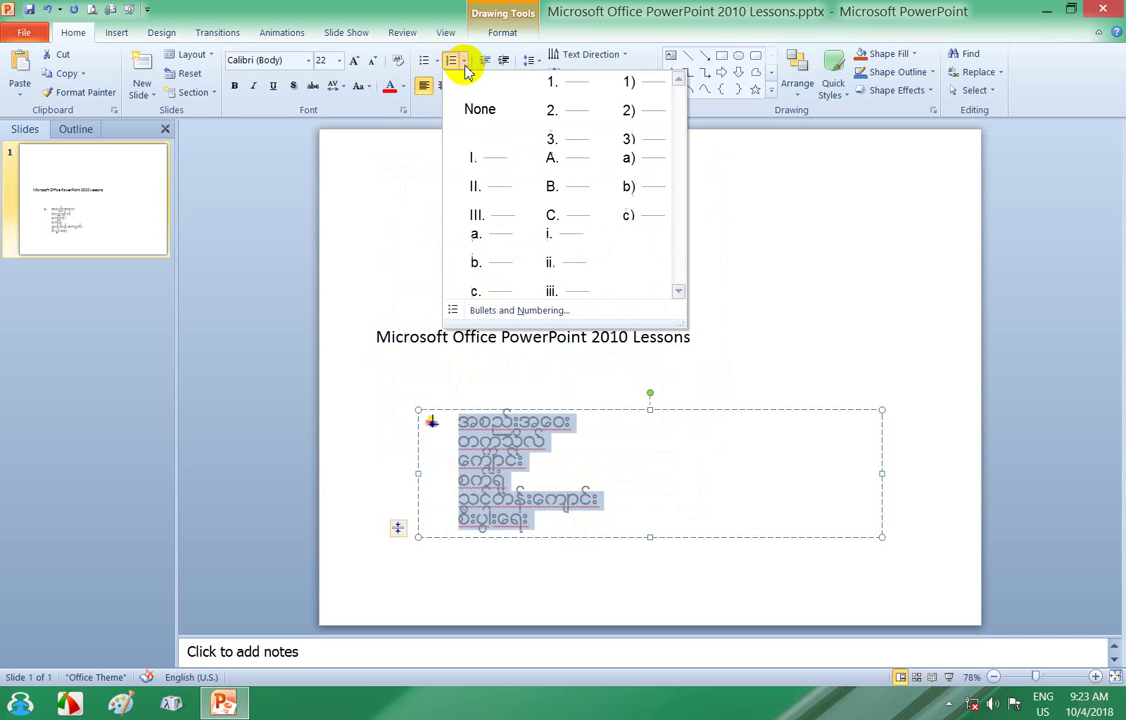
pyautogui.click(563, 311)
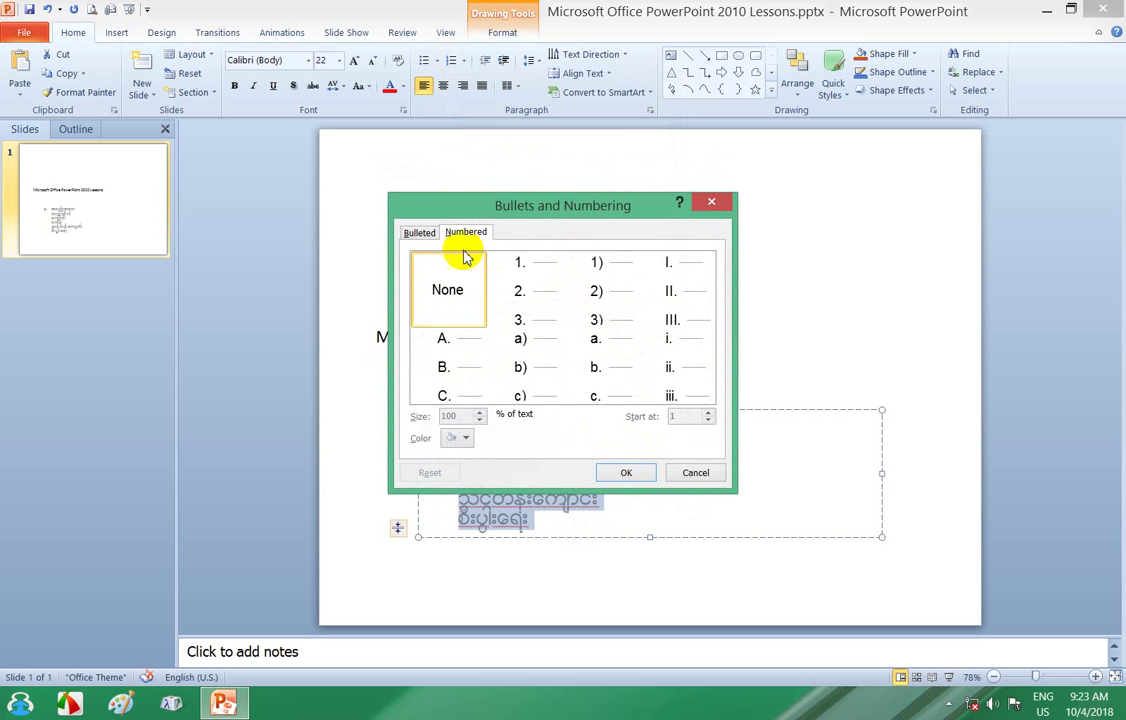
pyautogui.click(420, 232)
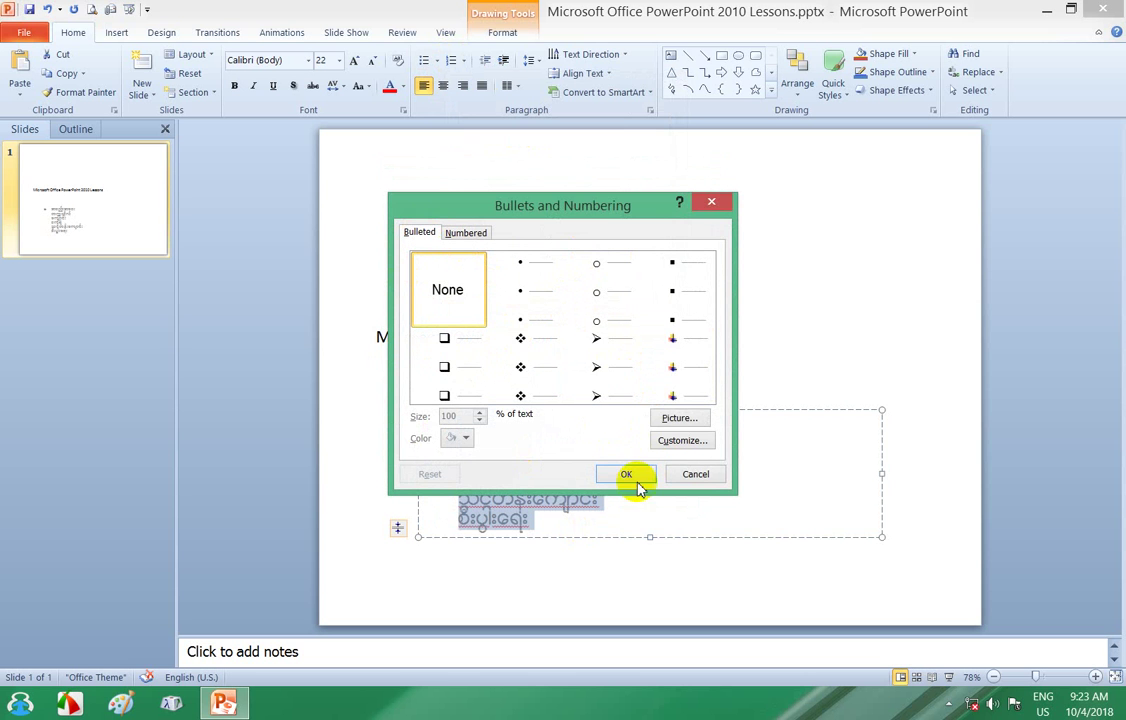
pyautogui.click(672, 441)
pyautogui.moveTo(573, 194); pyautogui.dragTo(591, 146)
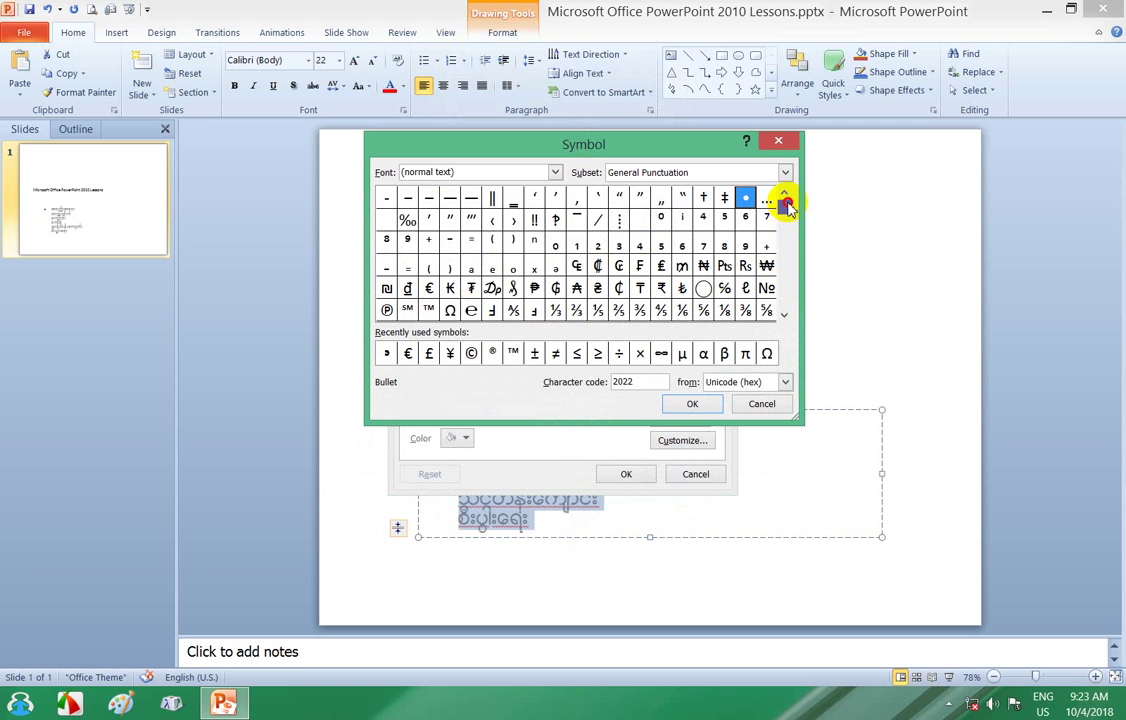
pyautogui.moveTo(787, 205)
pyautogui.mouseDown()
pyautogui.moveTo(787, 248)
pyautogui.moveTo(787, 218)
pyautogui.moveTo(786, 229)
pyautogui.mouseUp()
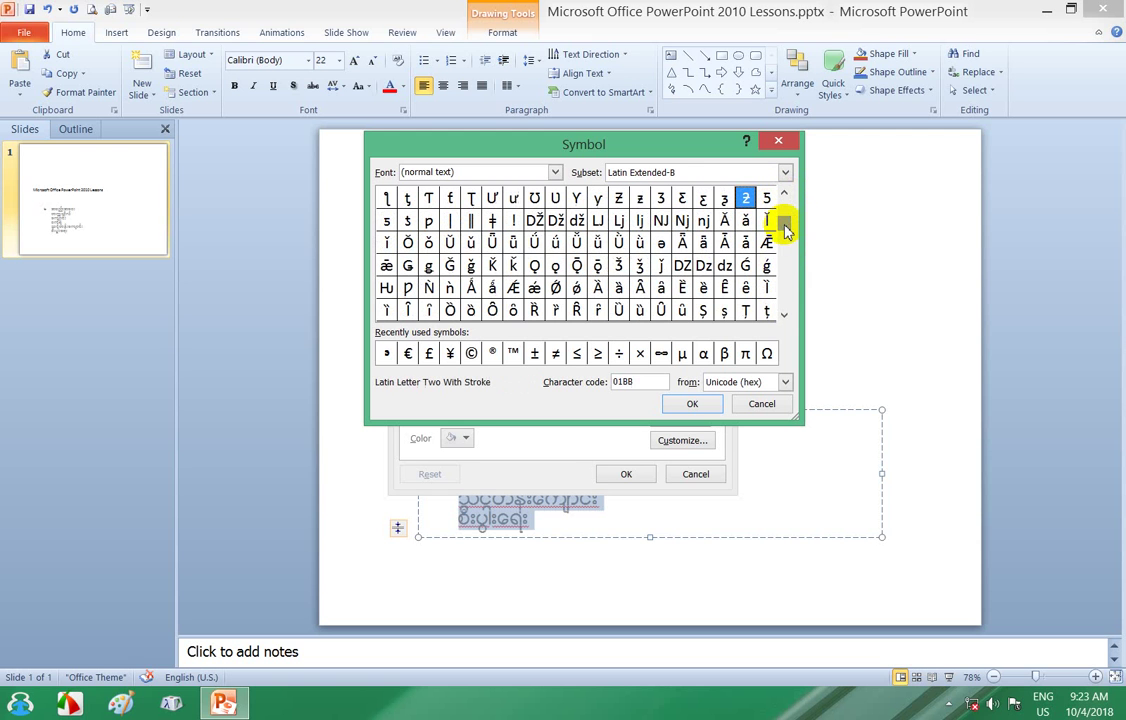
pyautogui.moveTo(786, 229); pyautogui.dragTo(786, 213)
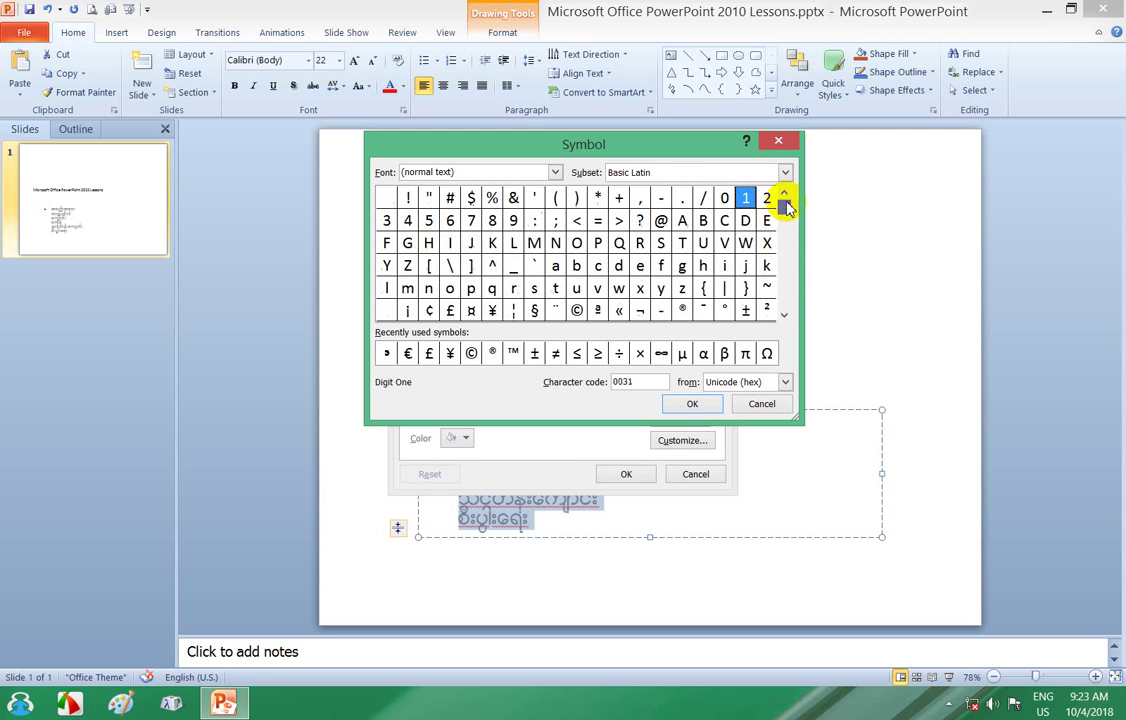
pyautogui.click(661, 221)
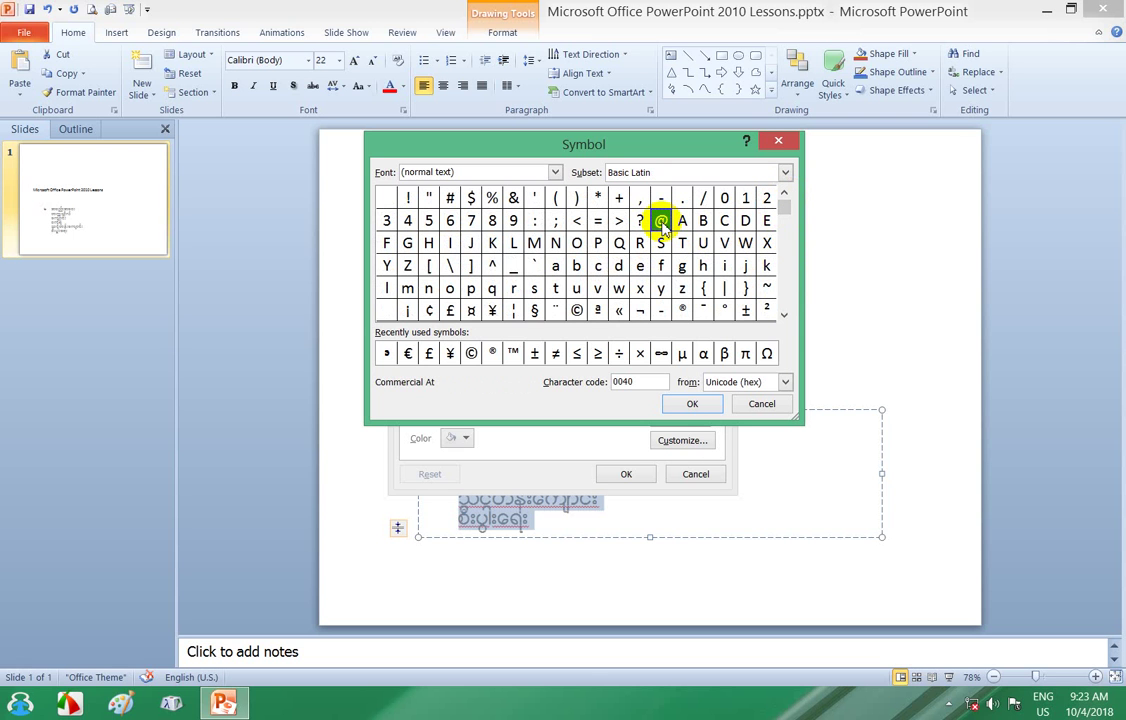
pyautogui.click(692, 405)
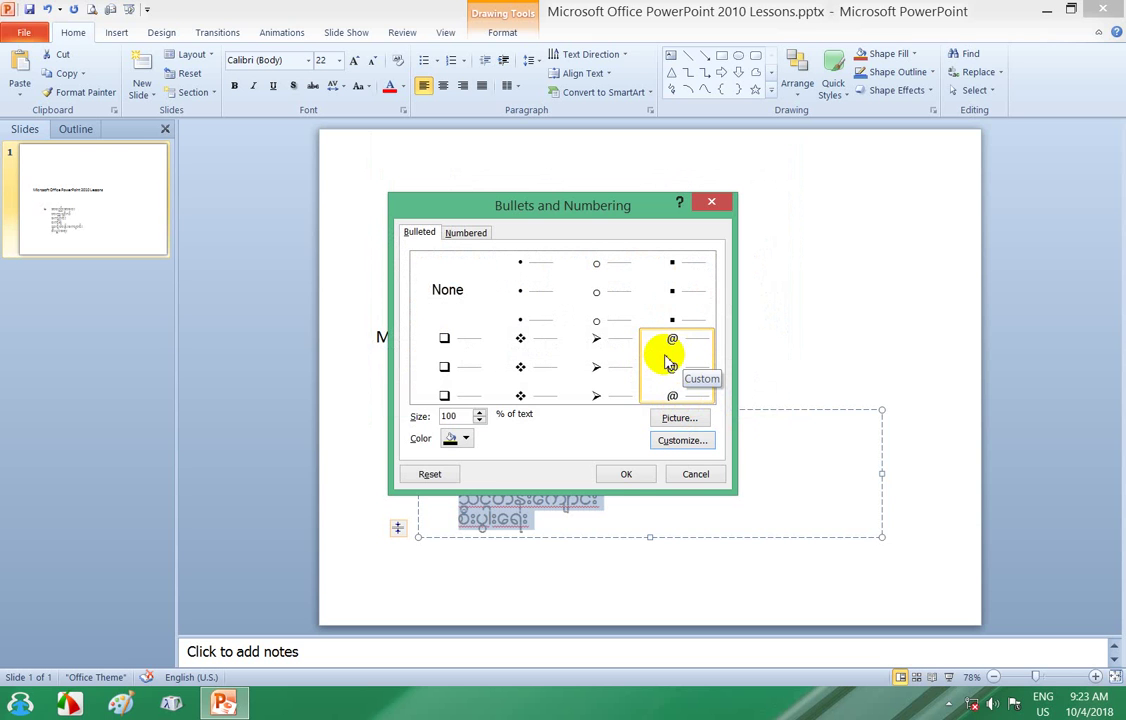
pyautogui.click(636, 472)
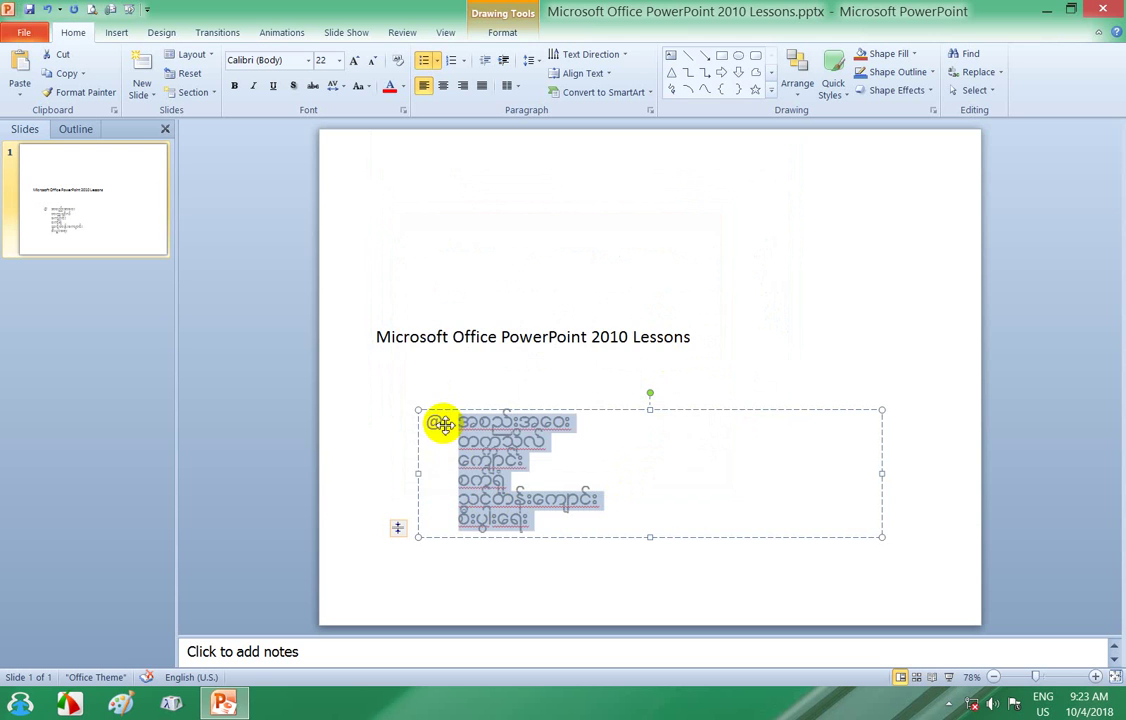
# Delete list lines 2 to 6 and shrink the first line's Burmese text size
pyautogui.moveTo(533, 522); pyautogui.dragTo(503, 497)
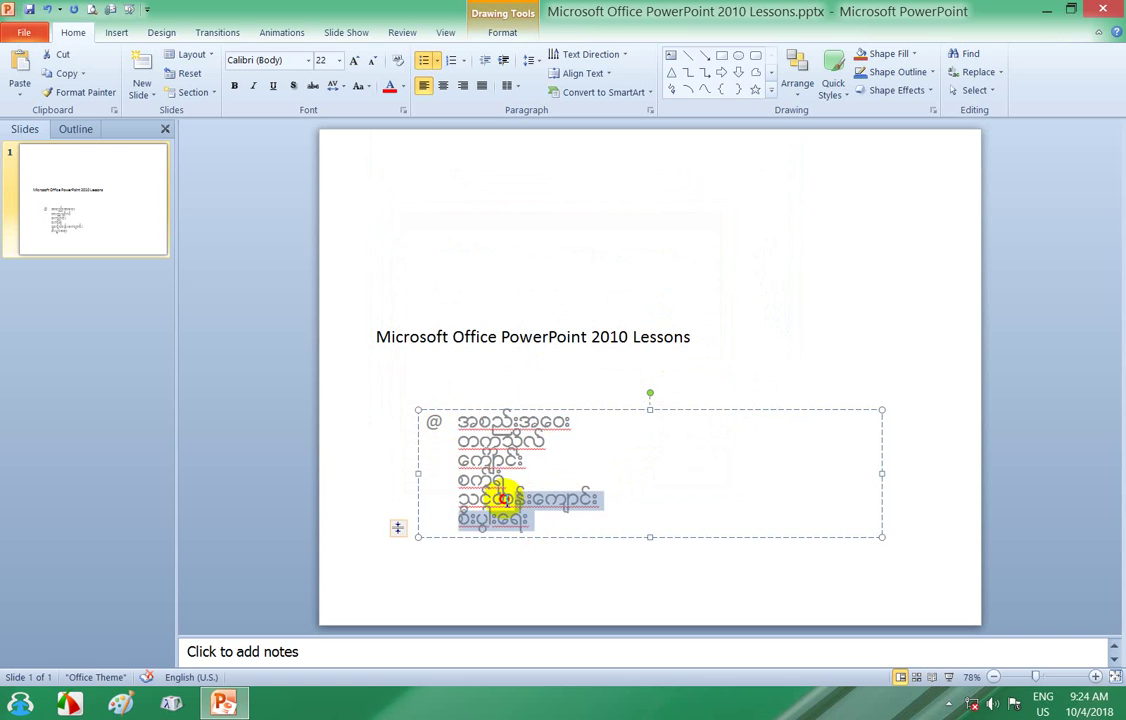
pyautogui.click(584, 425)
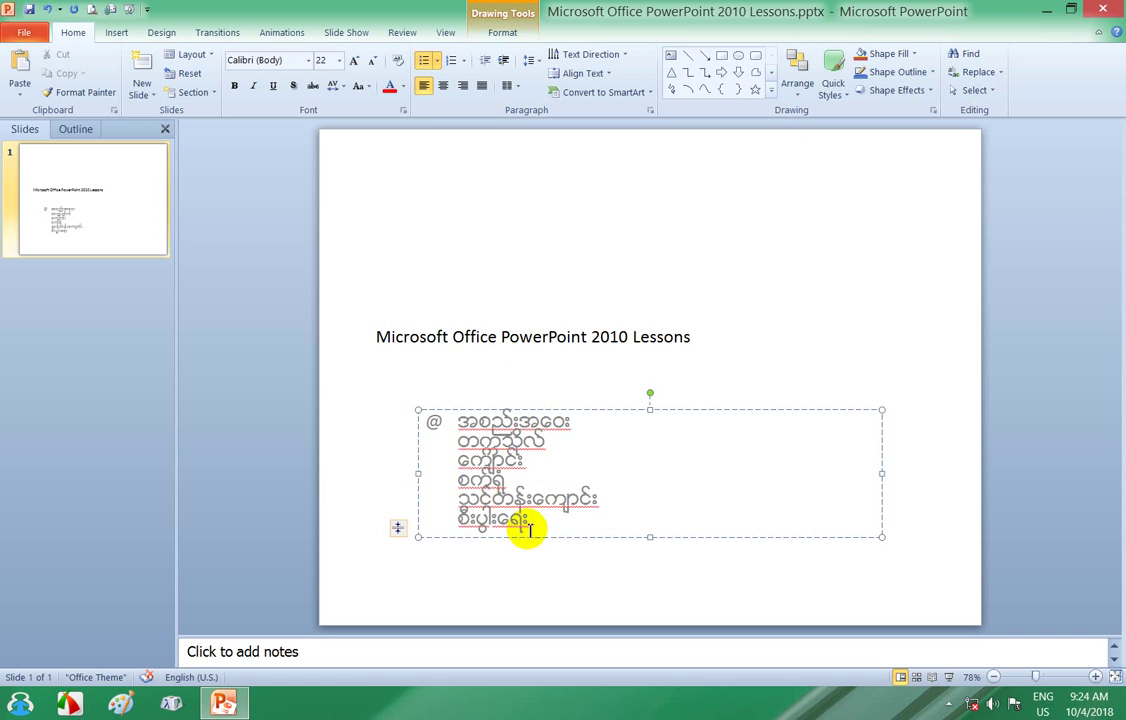
pyautogui.moveTo(530, 530); pyautogui.dragTo(450, 445)
pyautogui.press('Delete')
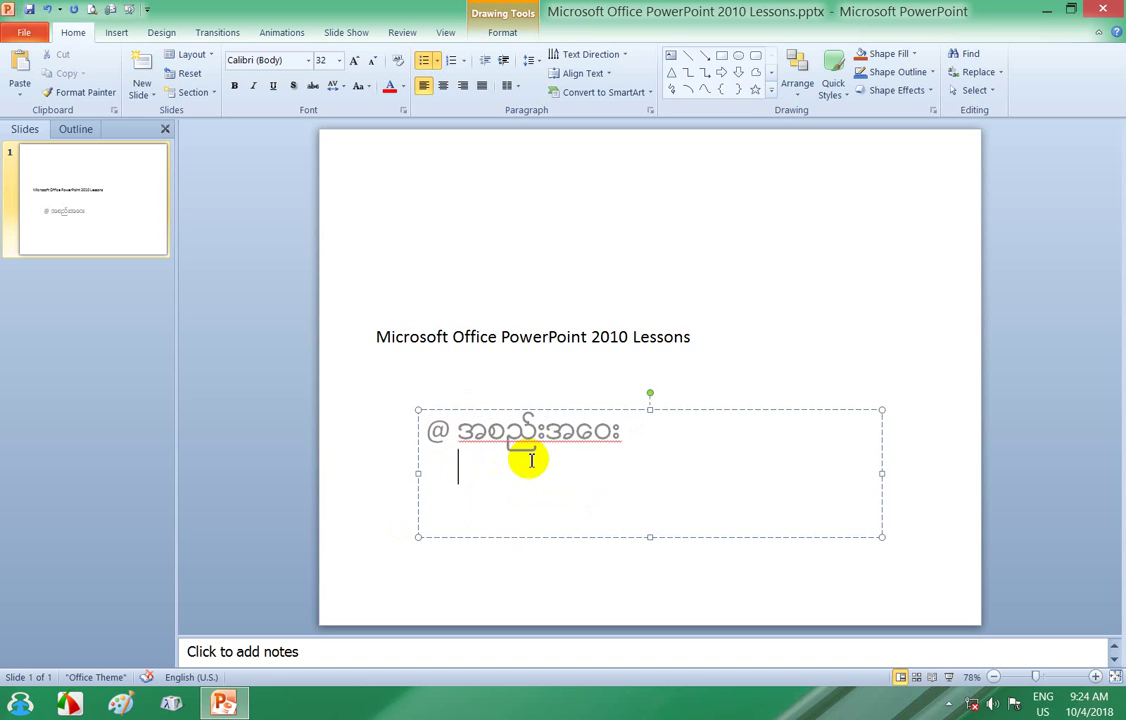
pyautogui.moveTo(628, 430); pyautogui.dragTo(418, 438)
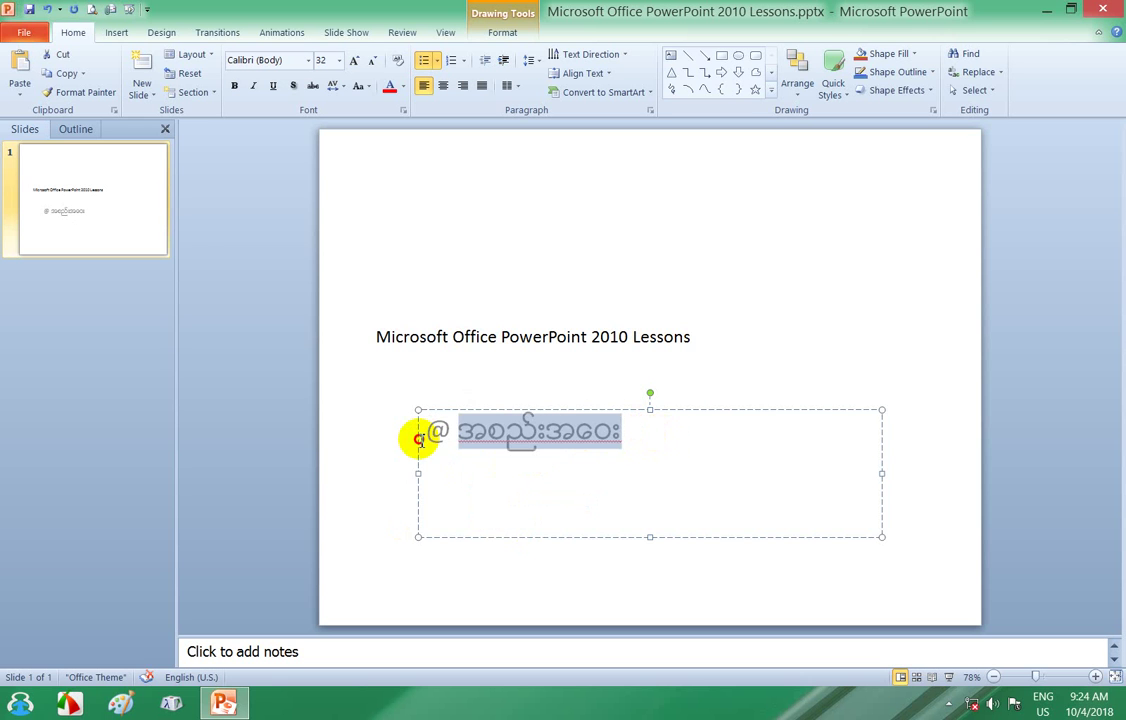
pyautogui.click(373, 62)
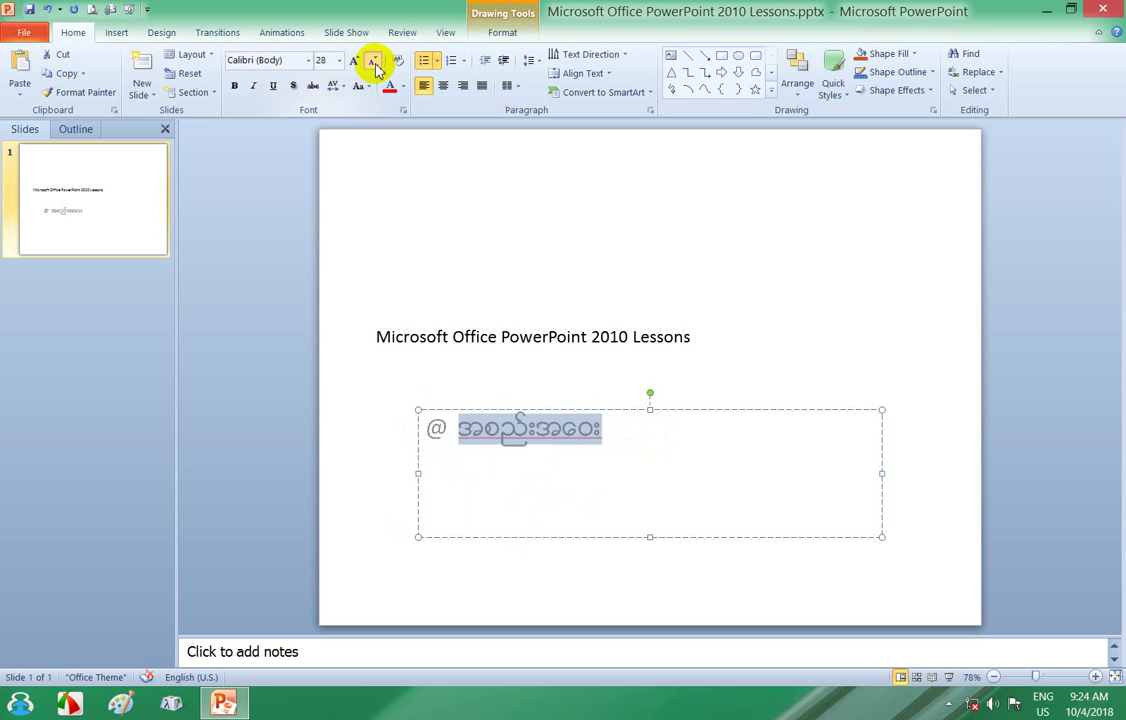
pyautogui.click(373, 62)
pyautogui.click(373, 62)
pyautogui.click(373, 62)
pyautogui.click(558, 420)
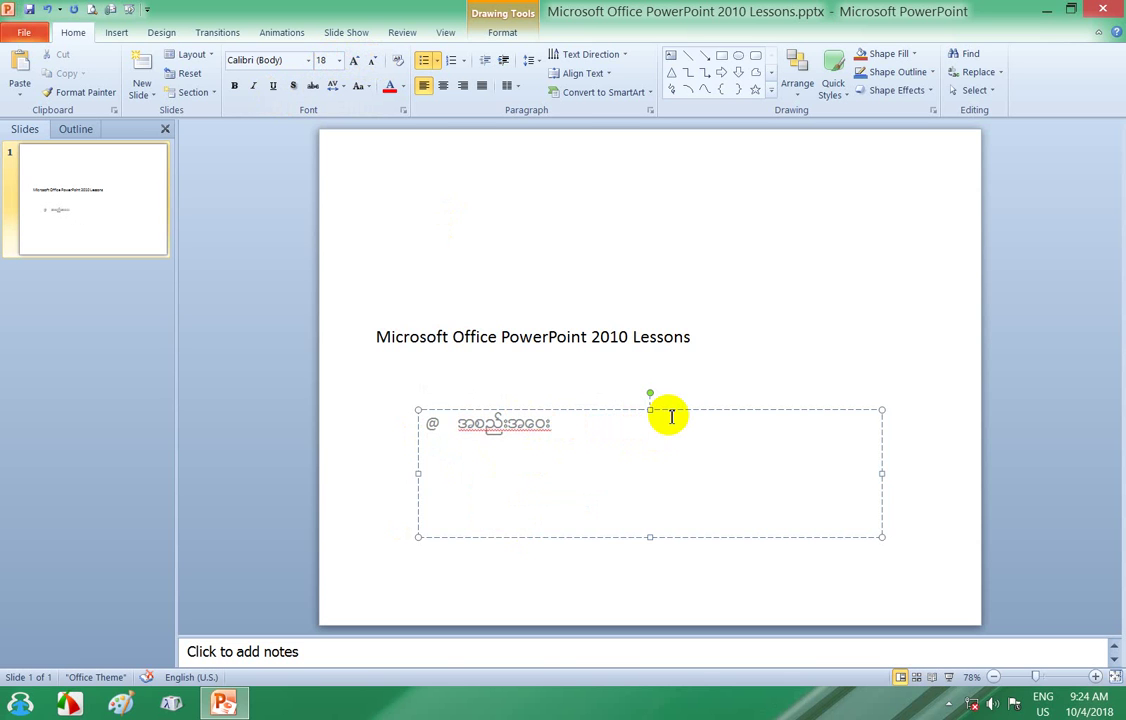
# Add the second @ bullet line 'တက္ကသ' after removing a mistyped entry
pyautogui.press('Return')
pyautogui.write('wu')
pyautogui.press('BackSpace')
pyautogui.press('BackSpace')
pyautogui.press('BackSpace')
pyautogui.write('တက')
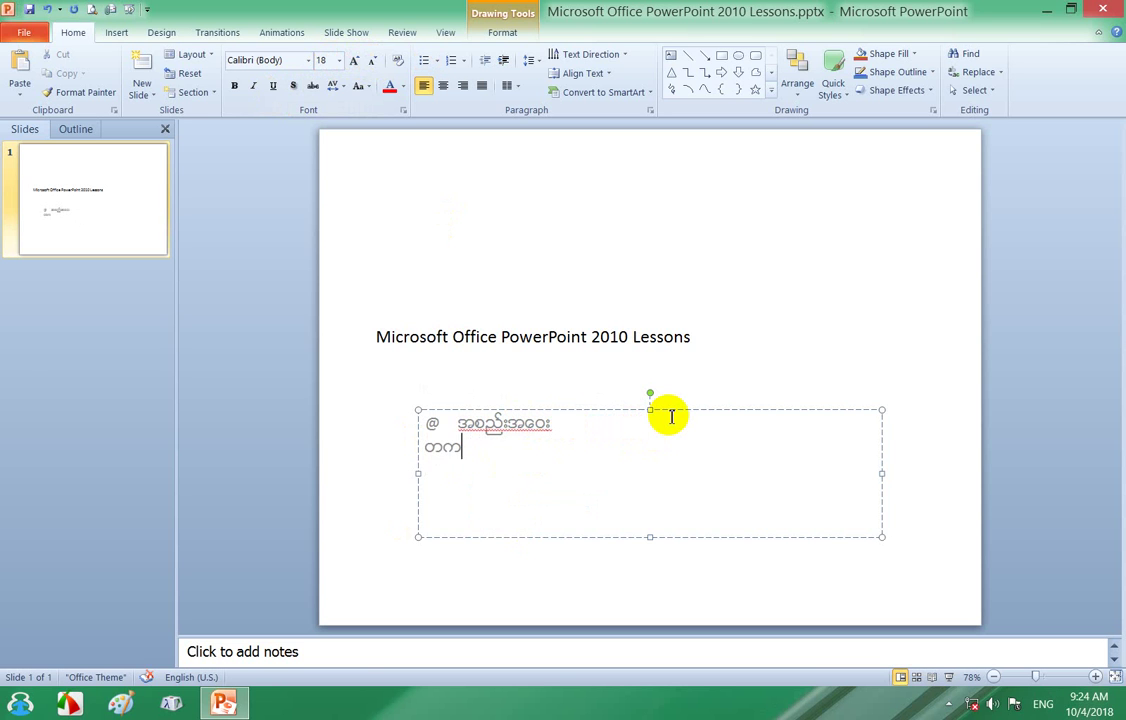
pyautogui.press('BackSpace')
pyautogui.press('BackSpace')
pyautogui.press('Return')
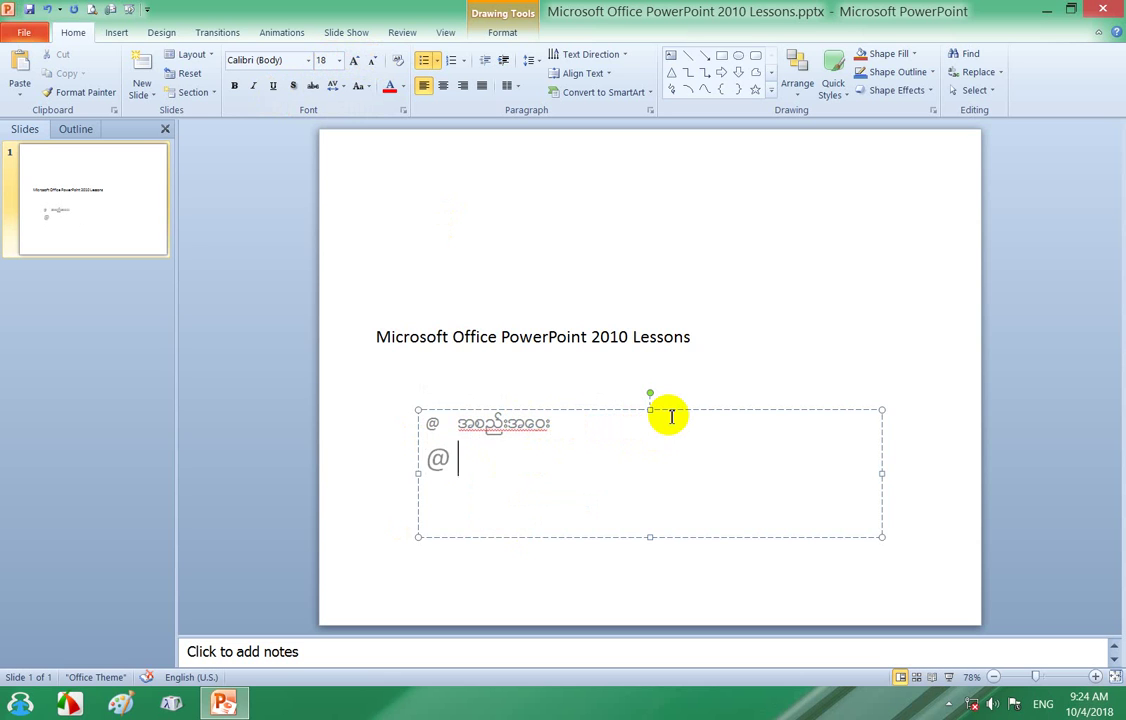
pyautogui.write('တက္က')
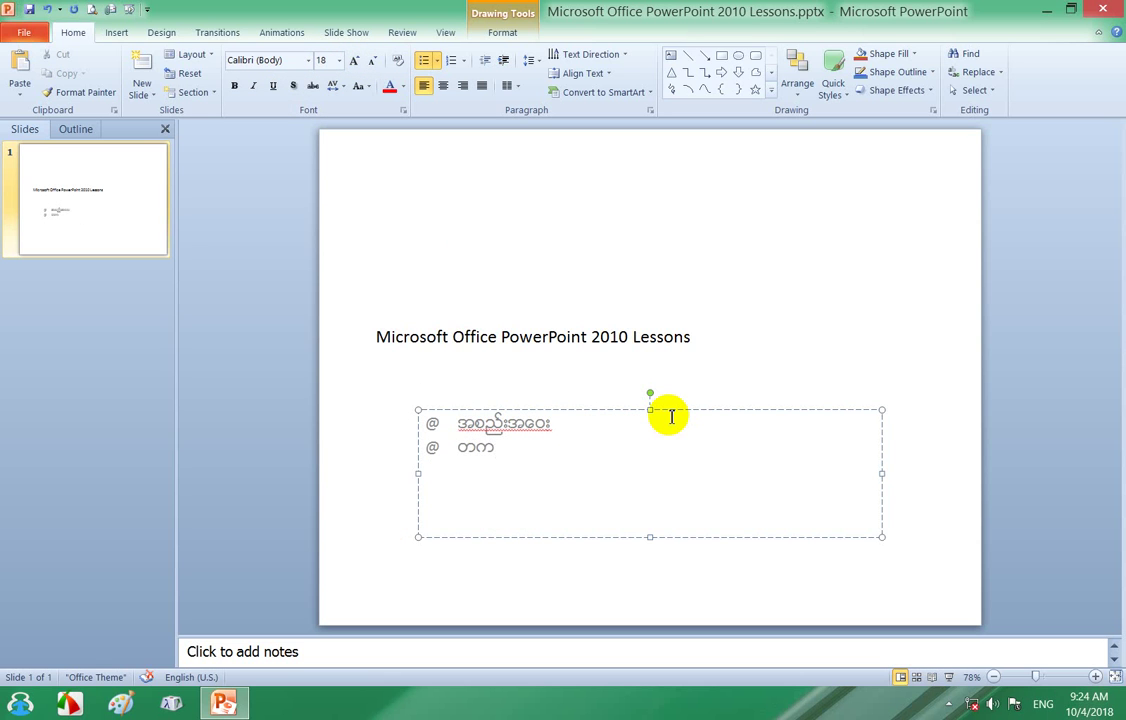
pyautogui.write('သိုလ်')
# Type bullet lines three to six, including 'သင်တန်းကျောင်း' and ending with 'စီးပွားရေးနယ်ပယ်'
pyautogui.press('Return')
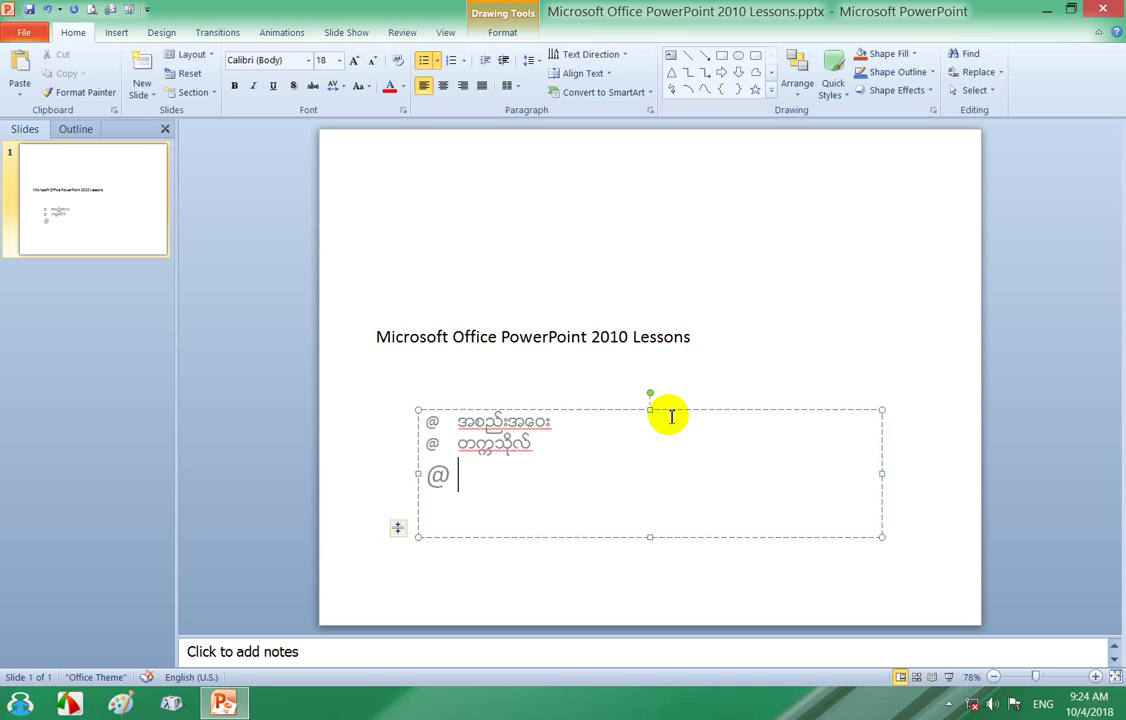
pyautogui.write('ကေ')
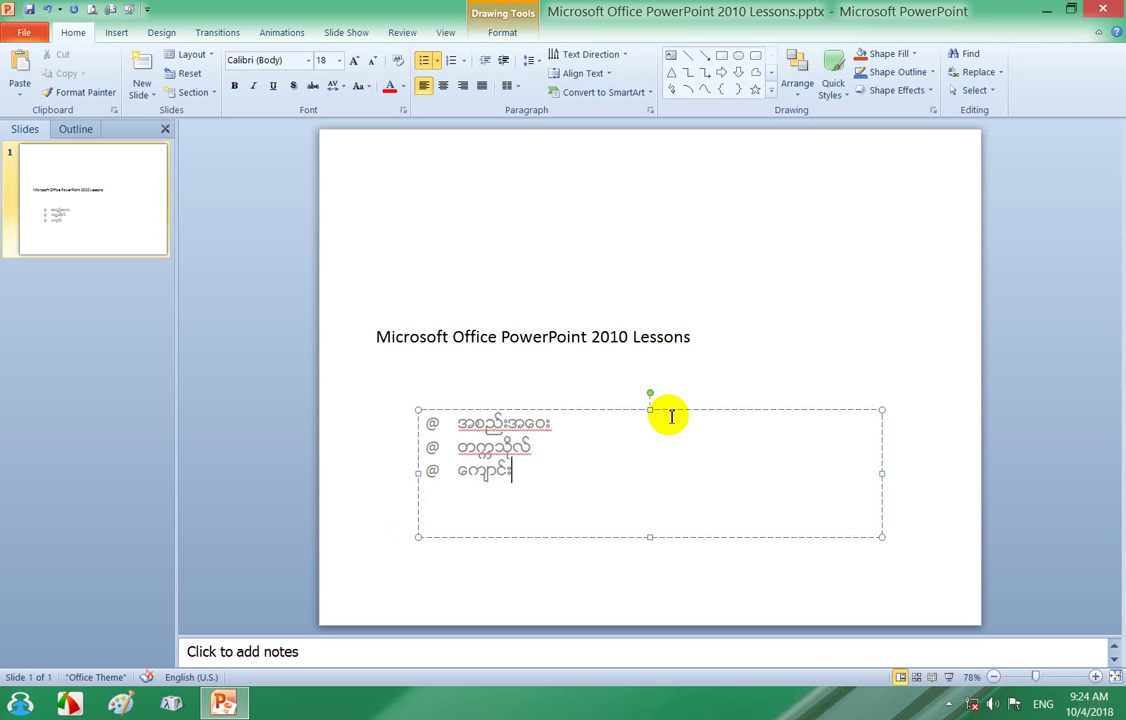
pyautogui.press('Return')
pyautogui.write('စက်ရ')
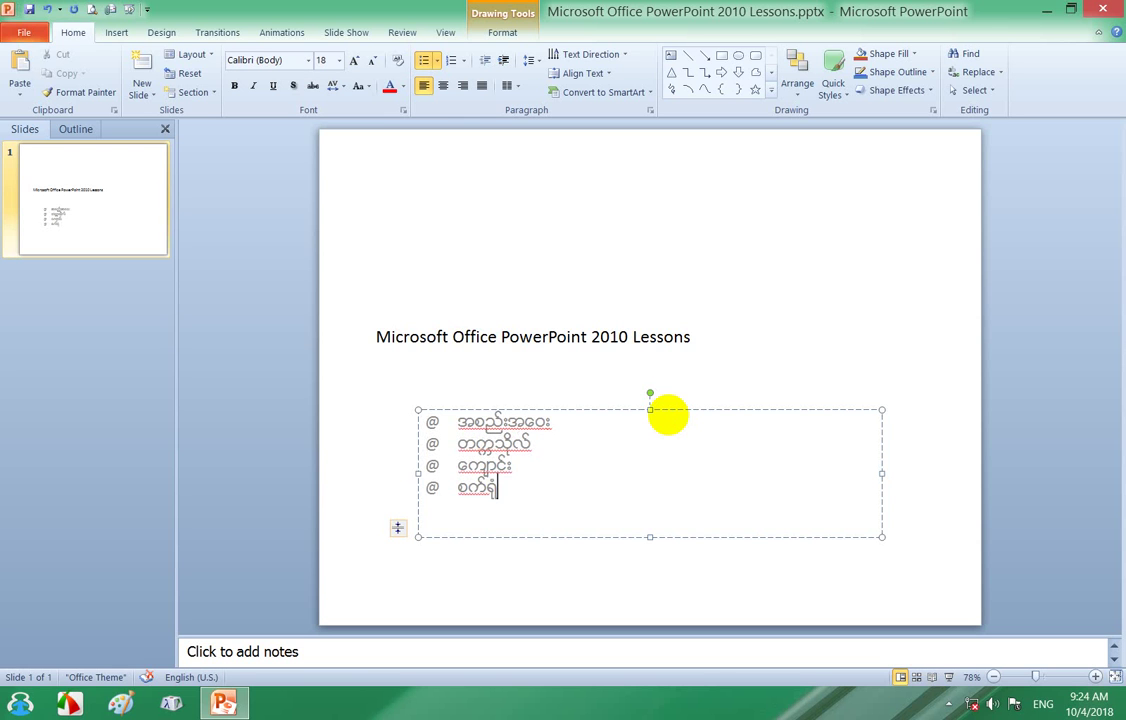
pyautogui.press('Return')
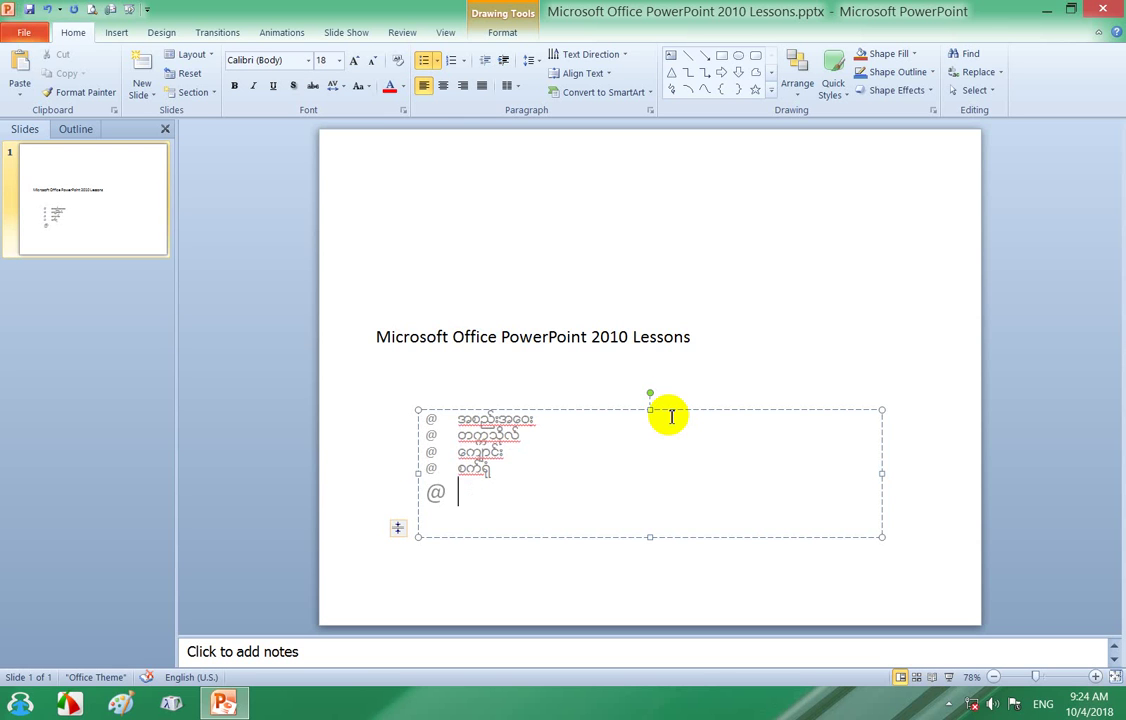
pyautogui.write('သင်တန်းကျောင')
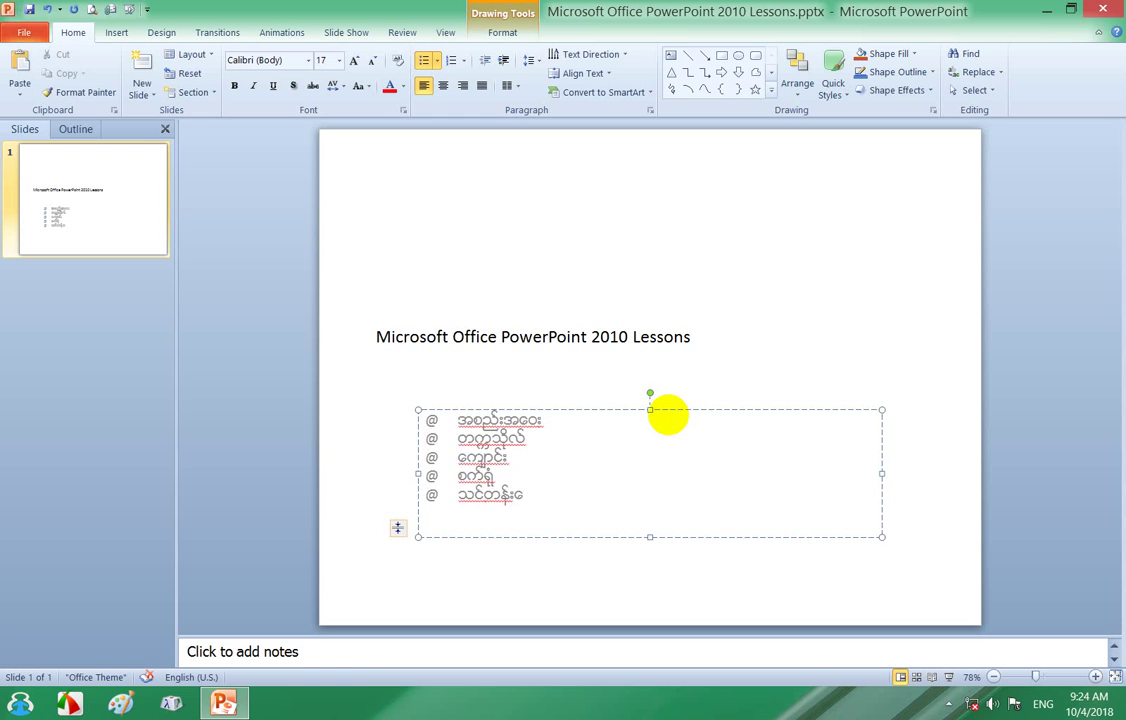
pyautogui.write('်း')
pyautogui.press('Return')
pyautogui.write('စီးပွါးရေးနယ်')
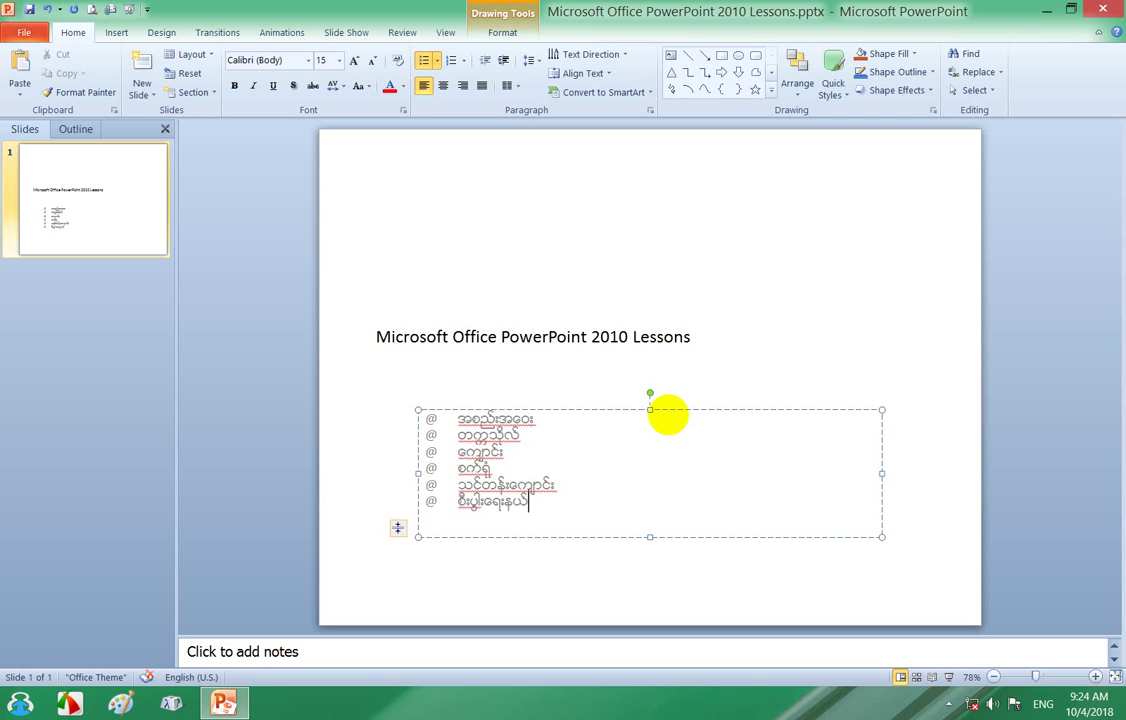
pyautogui.write('က')
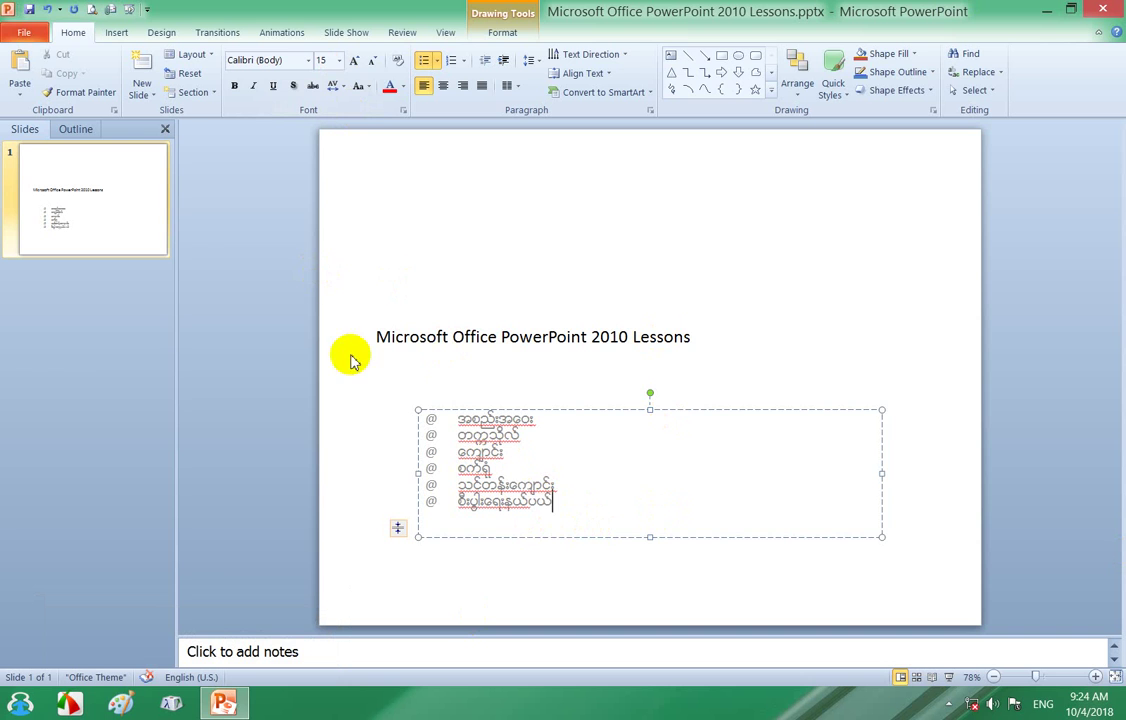
pyautogui.click(90, 318)
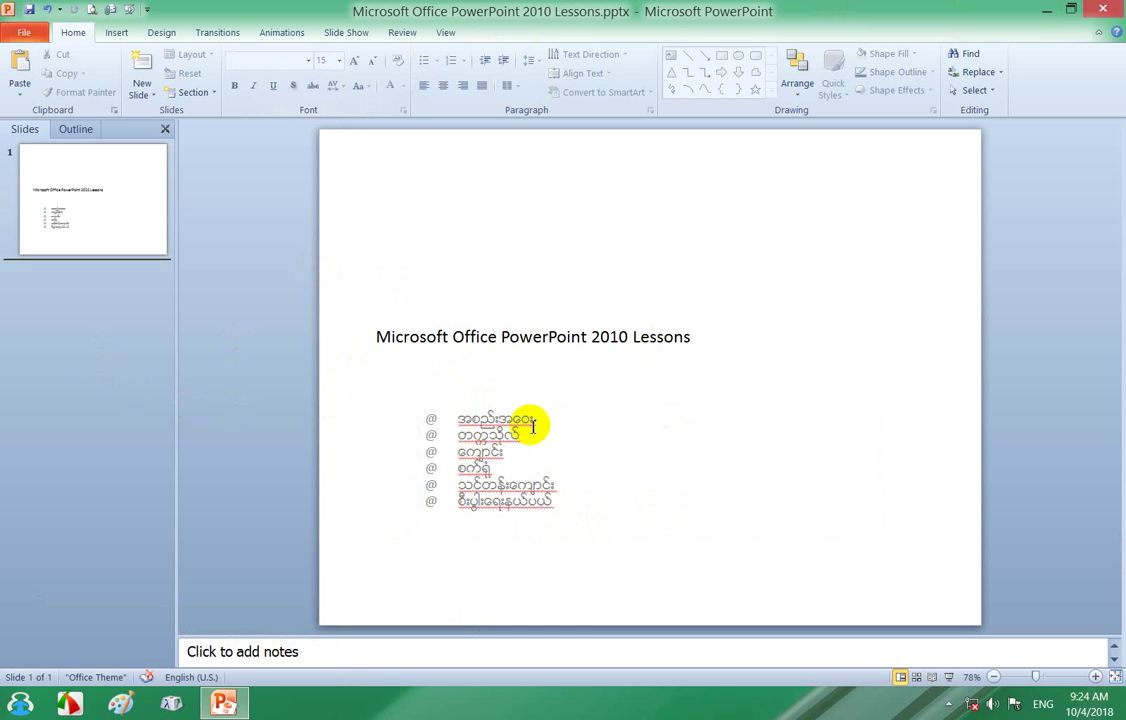
# Insert a Blank-layout slide 2, then return to the title slide
pyautogui.click(562, 312)
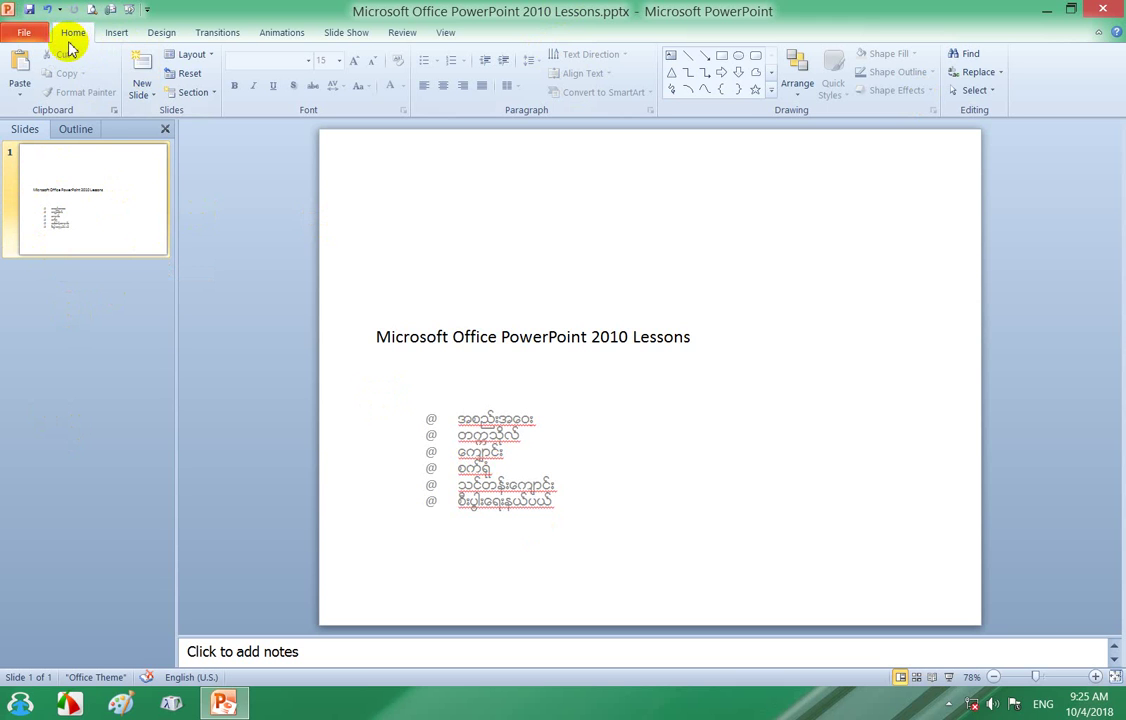
pyautogui.click(153, 97)
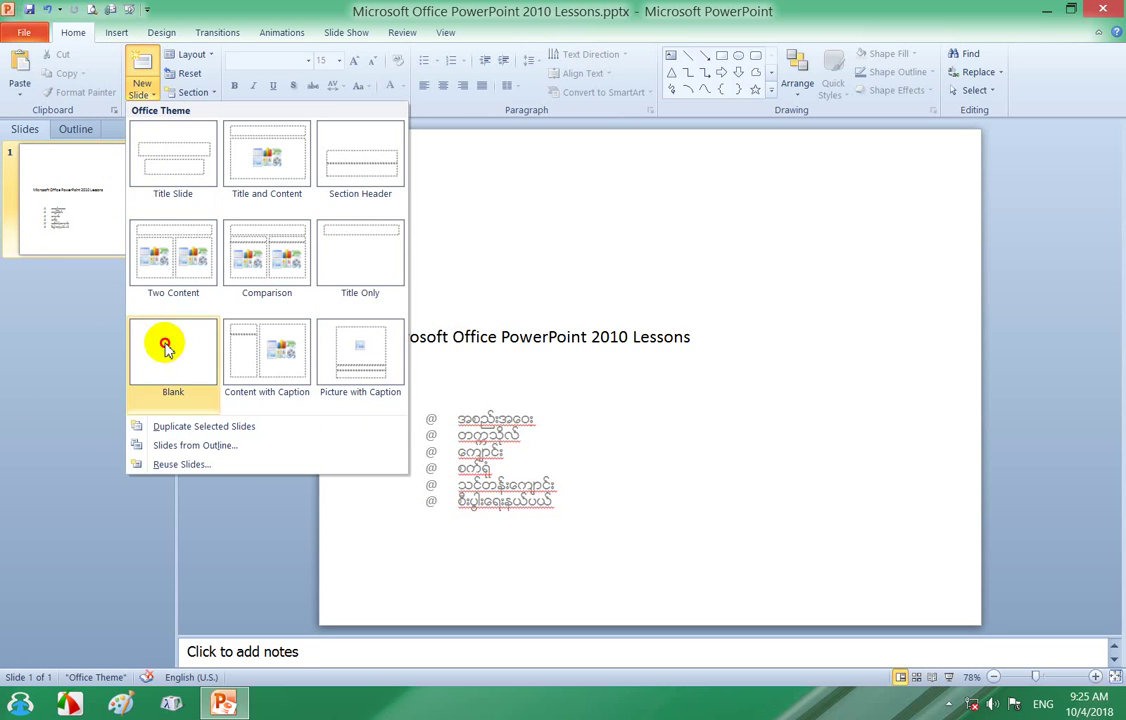
pyautogui.click(168, 345)
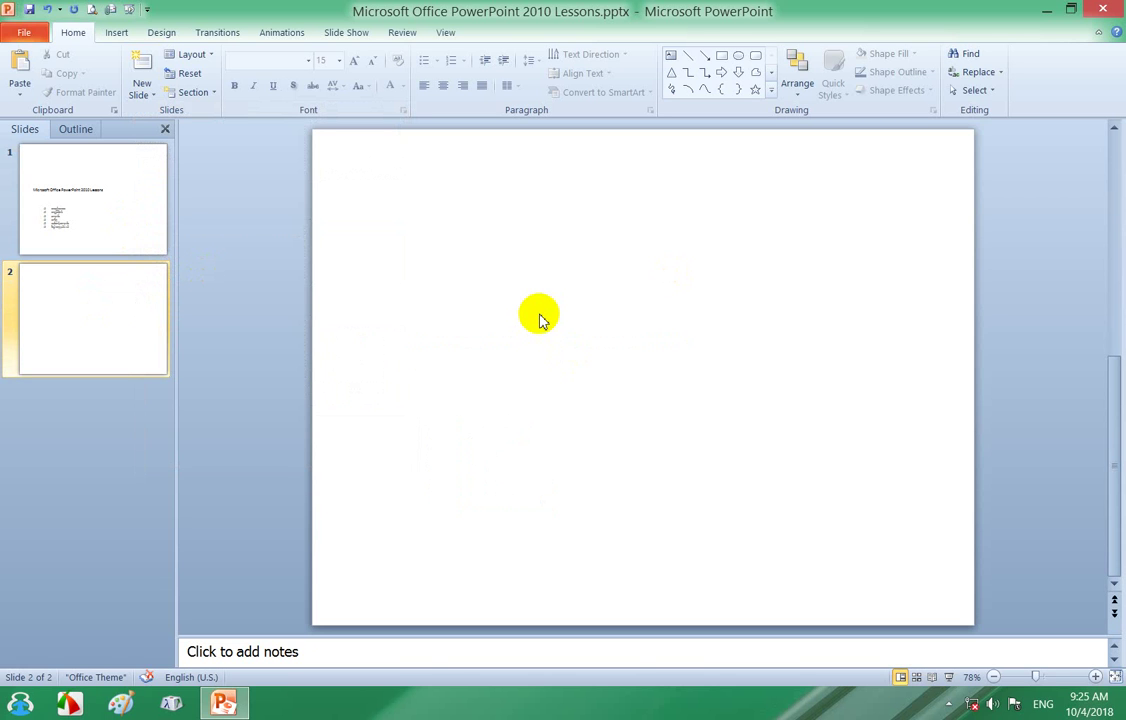
pyautogui.click(55, 210)
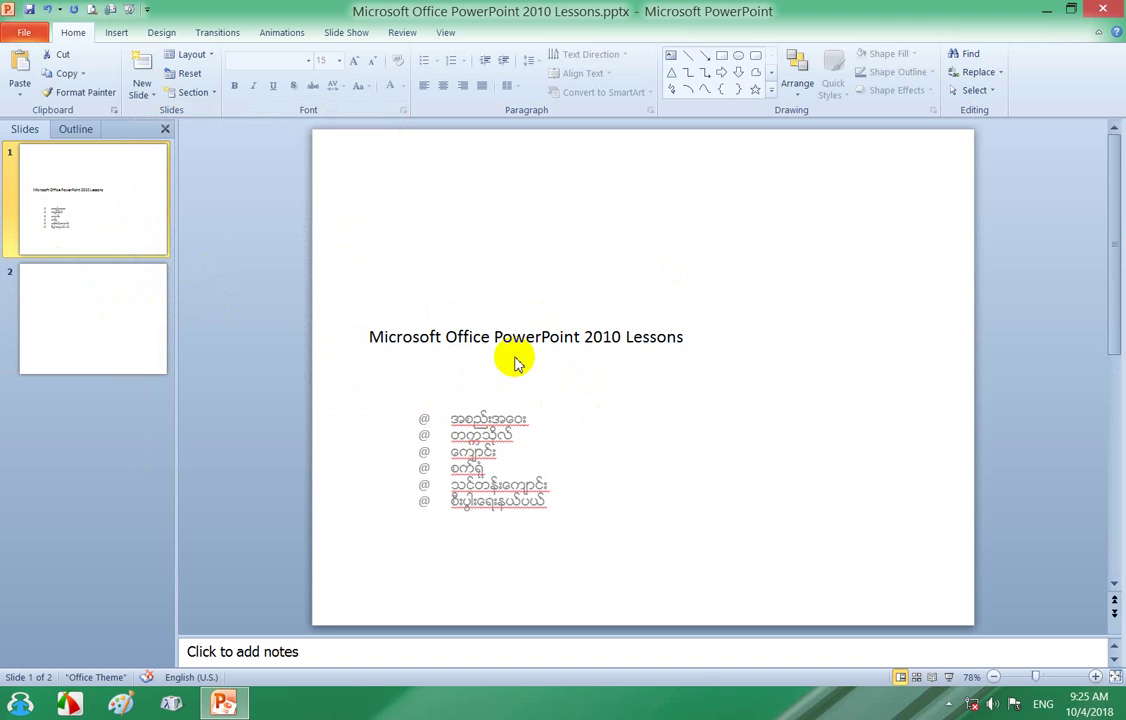
# Type 'Introductions' before 'Lessons' in the title
pyautogui.click(628, 340)
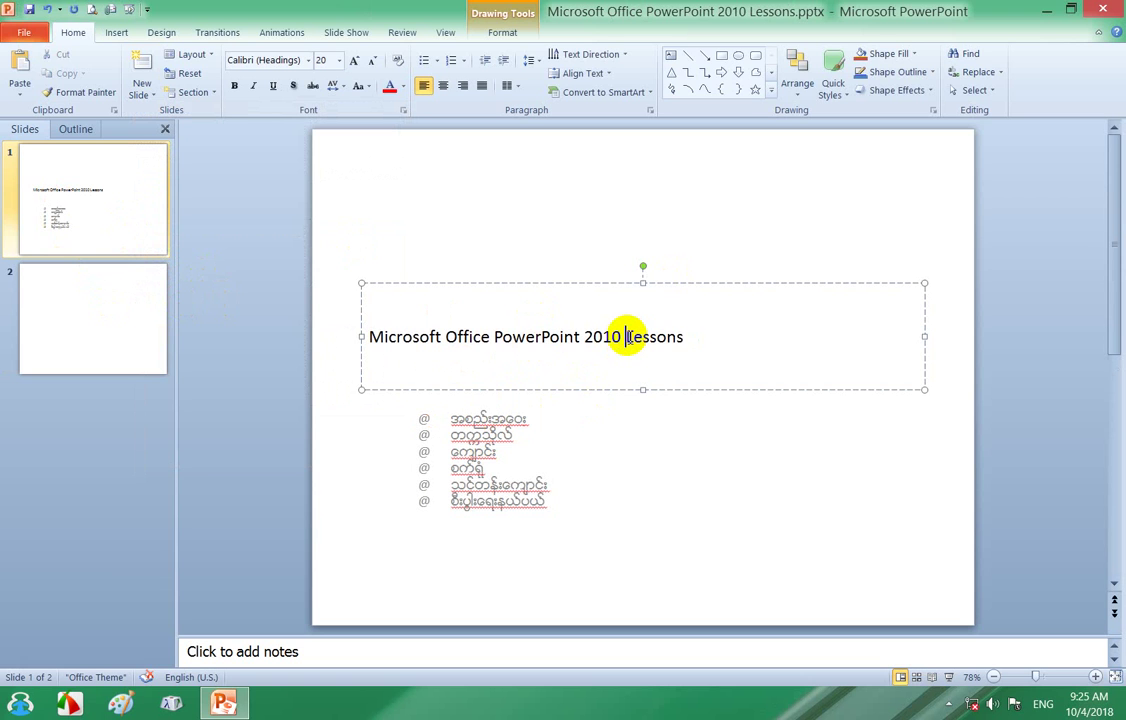
pyautogui.hotkey('alt', 'shift')
pyautogui.write('i')
pyautogui.press('BackSpace')
pyautogui.write('I')
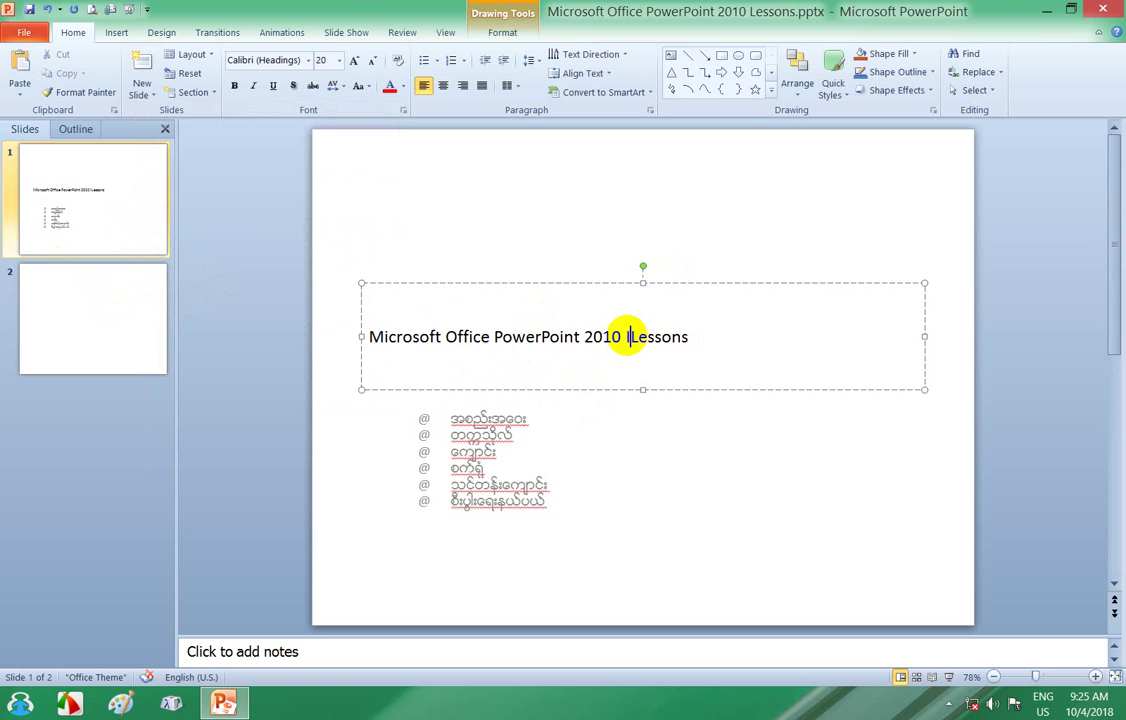
pyautogui.write('ntro')
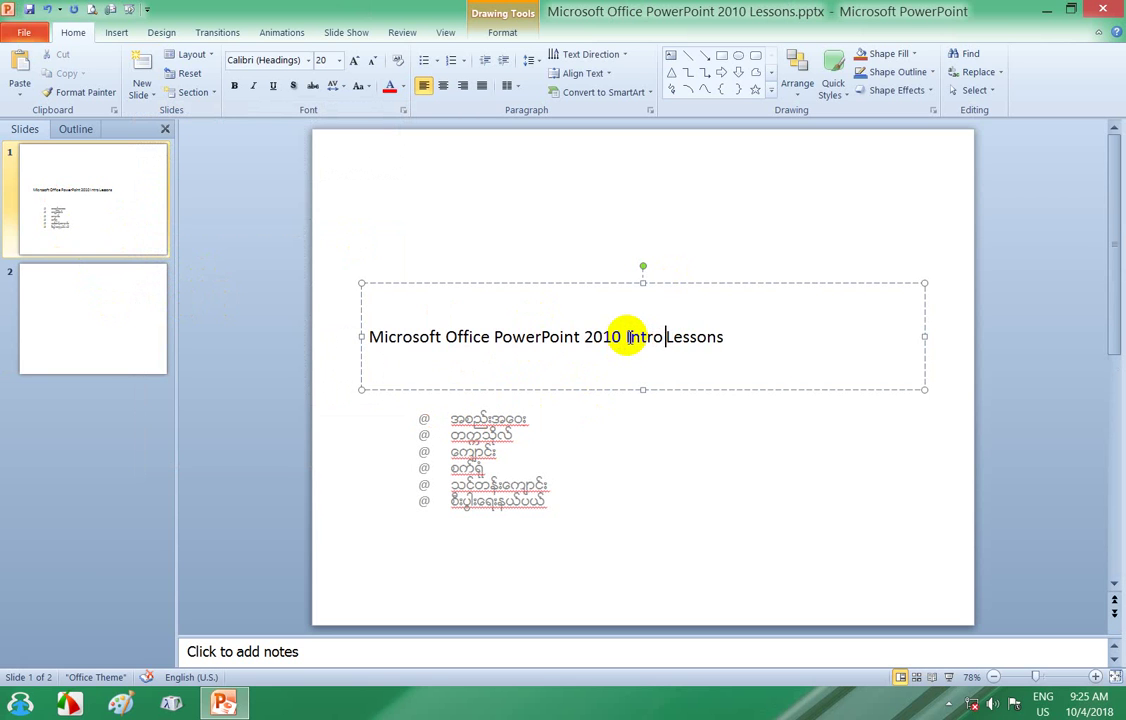
pyautogui.write('ducti')
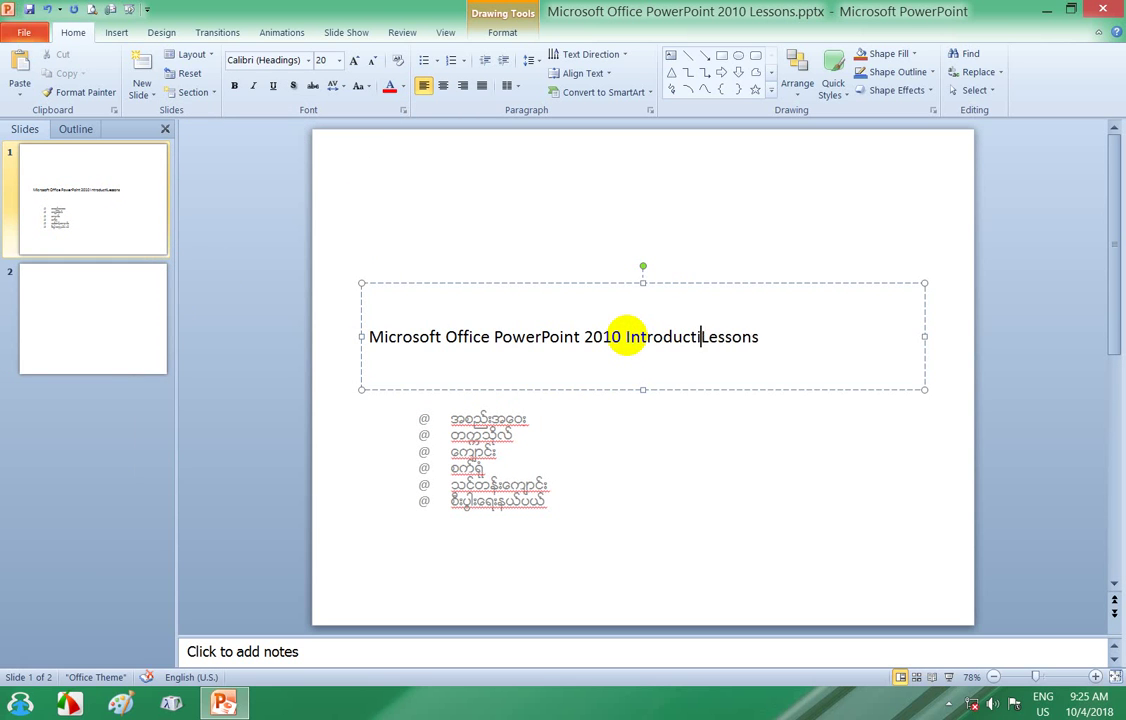
pyautogui.write('ons')
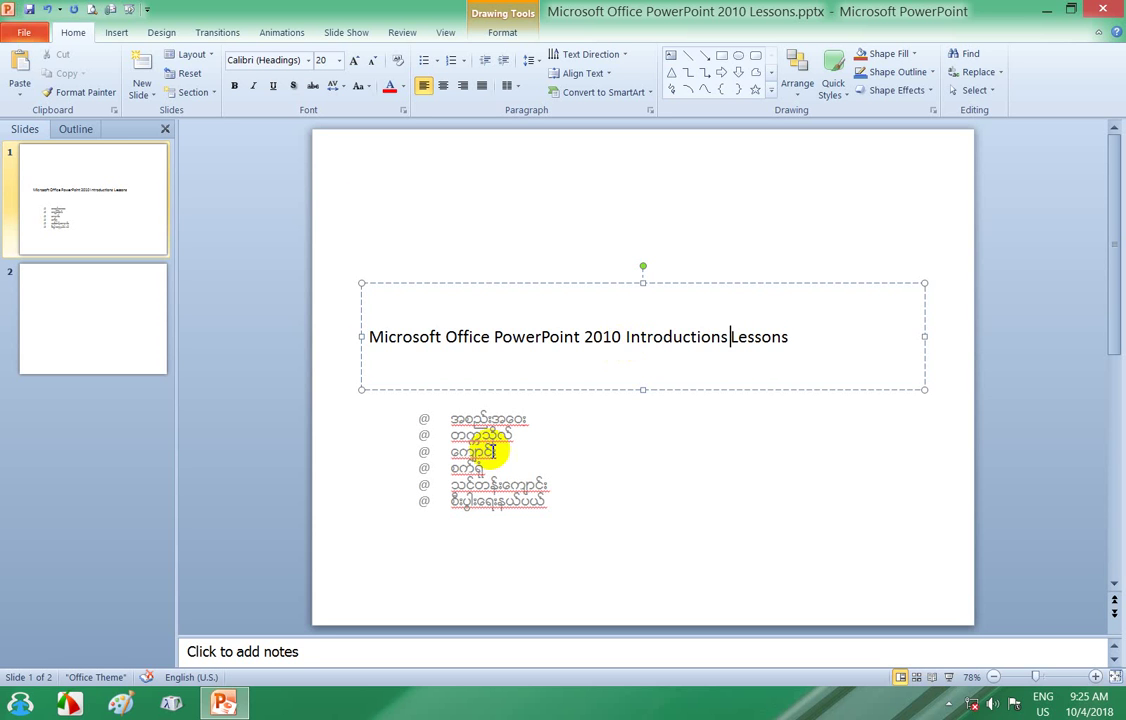
# Extend the last bullet line with text ending in 'Slideshow', then open slide 2
pyautogui.moveTo(421, 420); pyautogui.dragTo(565, 478)
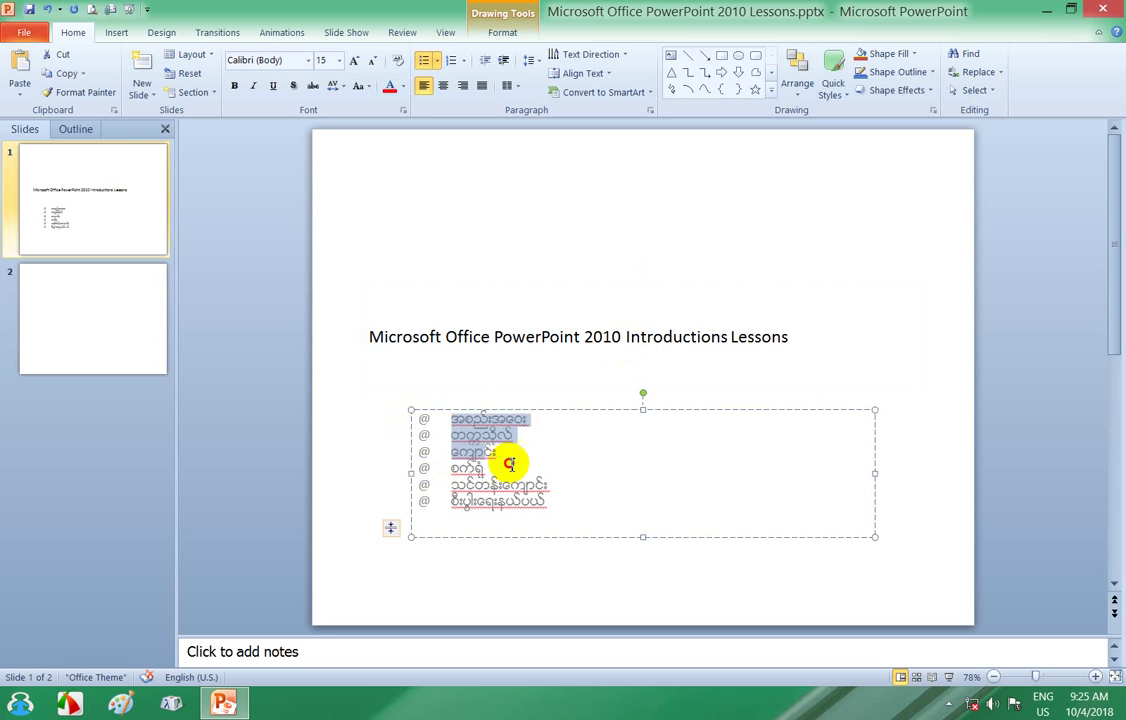
pyautogui.click(553, 496)
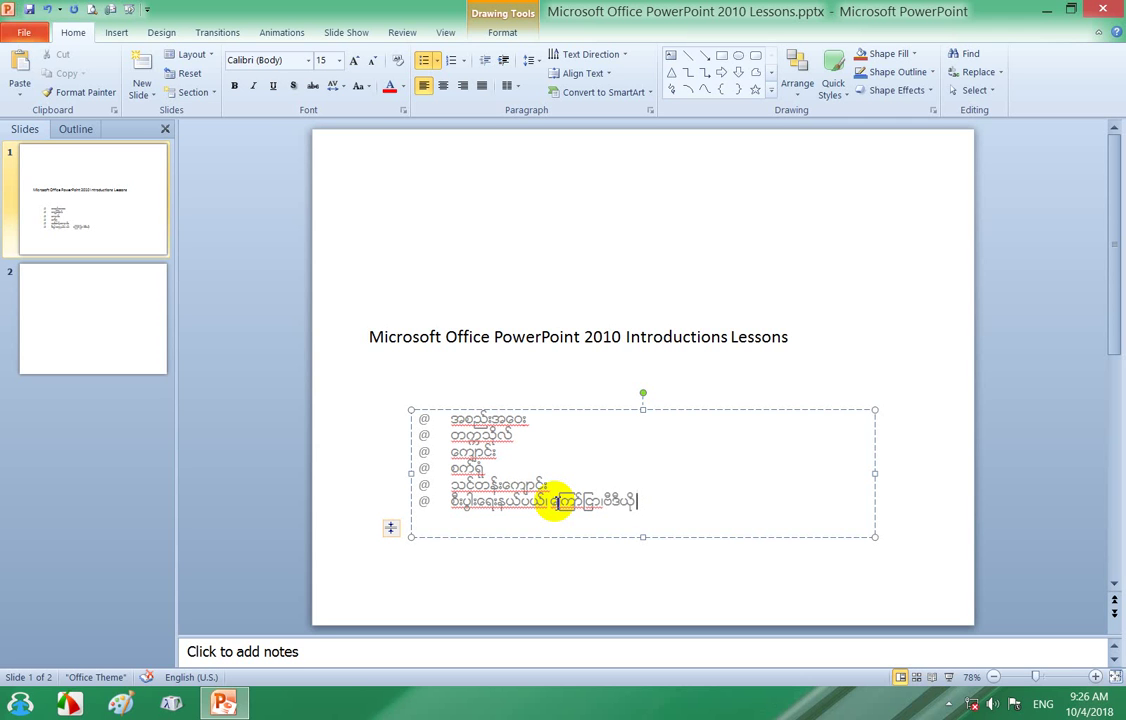
pyautogui.hotkey('alt', 'shift')
pyautogui.write('Slideshow')
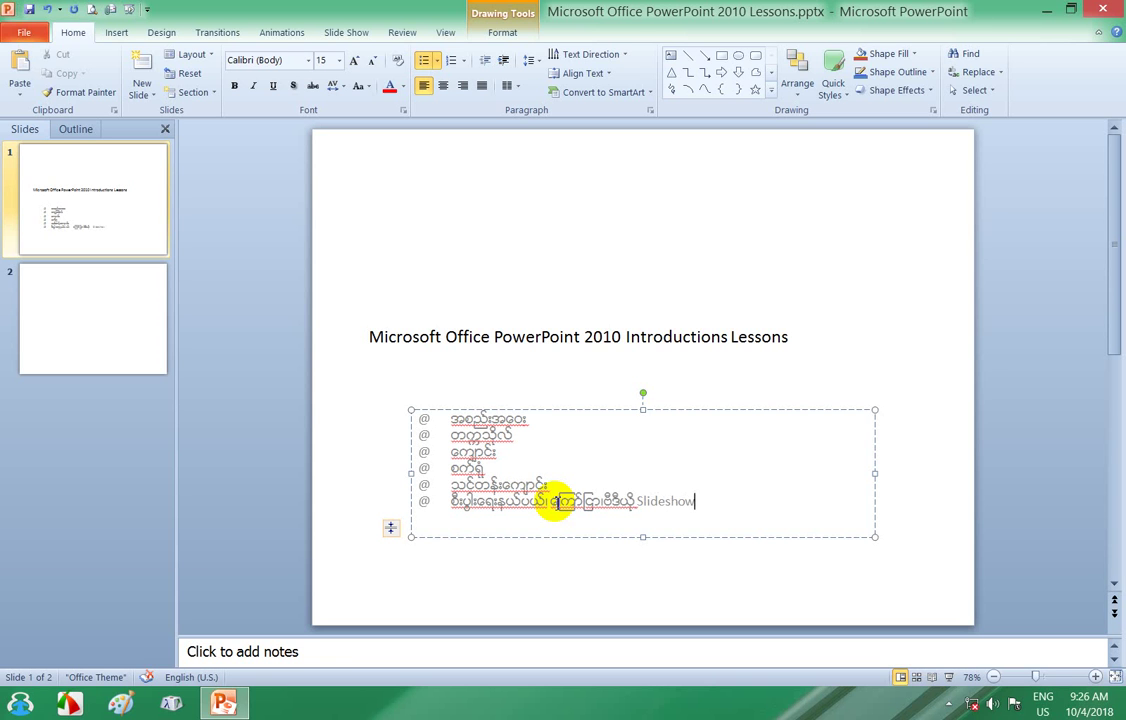
pyautogui.click(67, 304)
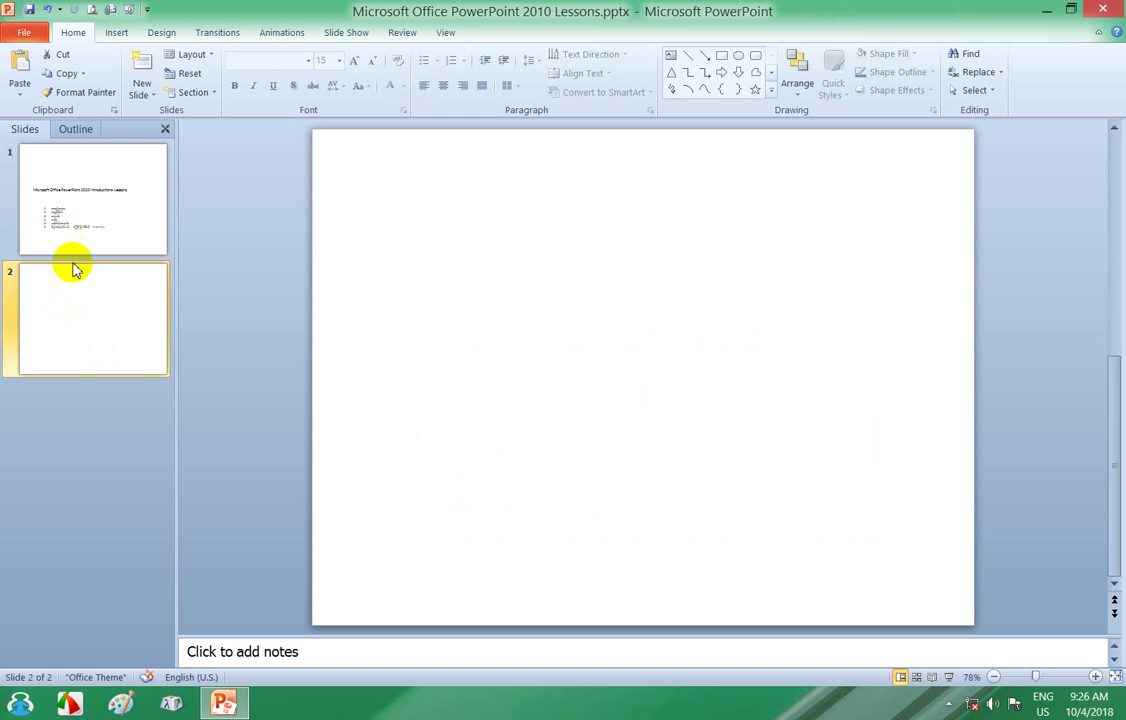
# Add five new slides from the thumbnail right-click menu, growing the deck to seven
pyautogui.click(74, 212)
pyautogui.click(73, 292)
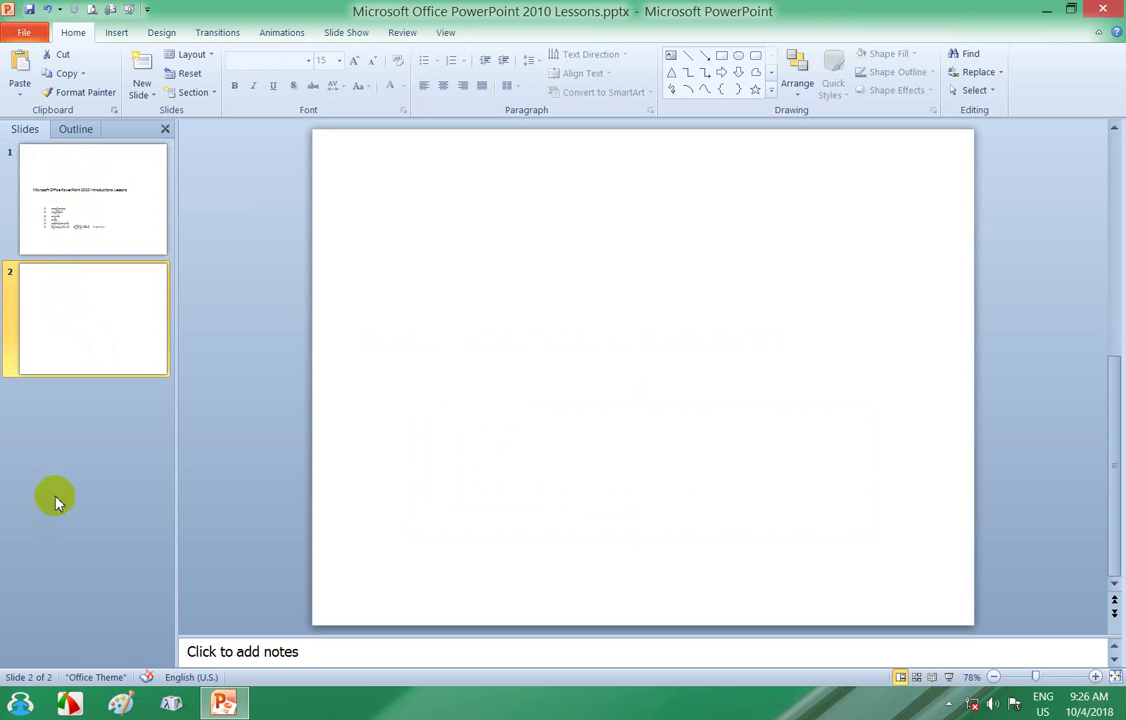
pyautogui.rightClick(61, 420)
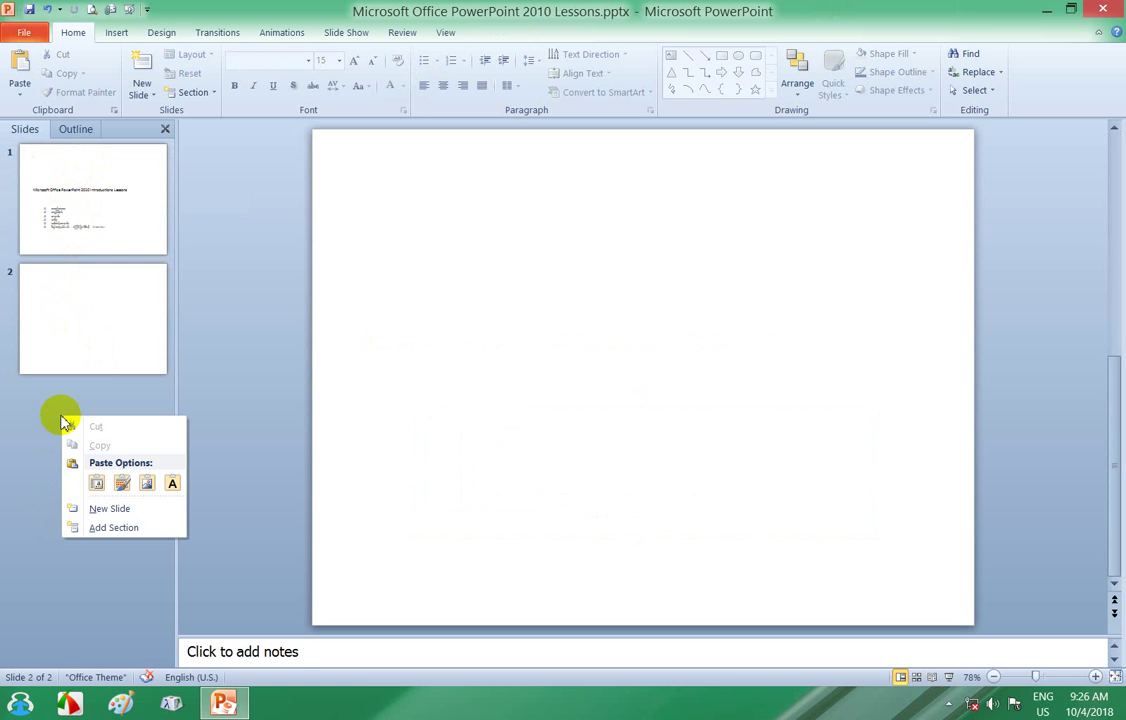
pyautogui.click(100, 511)
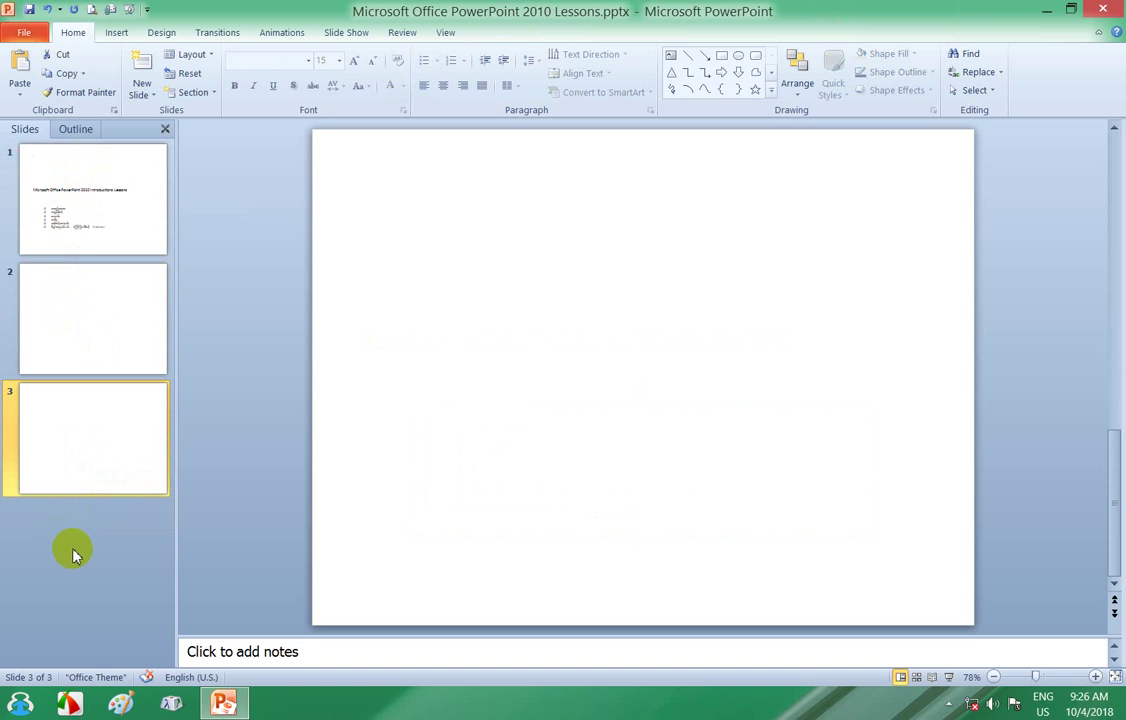
pyautogui.rightClick(74, 552)
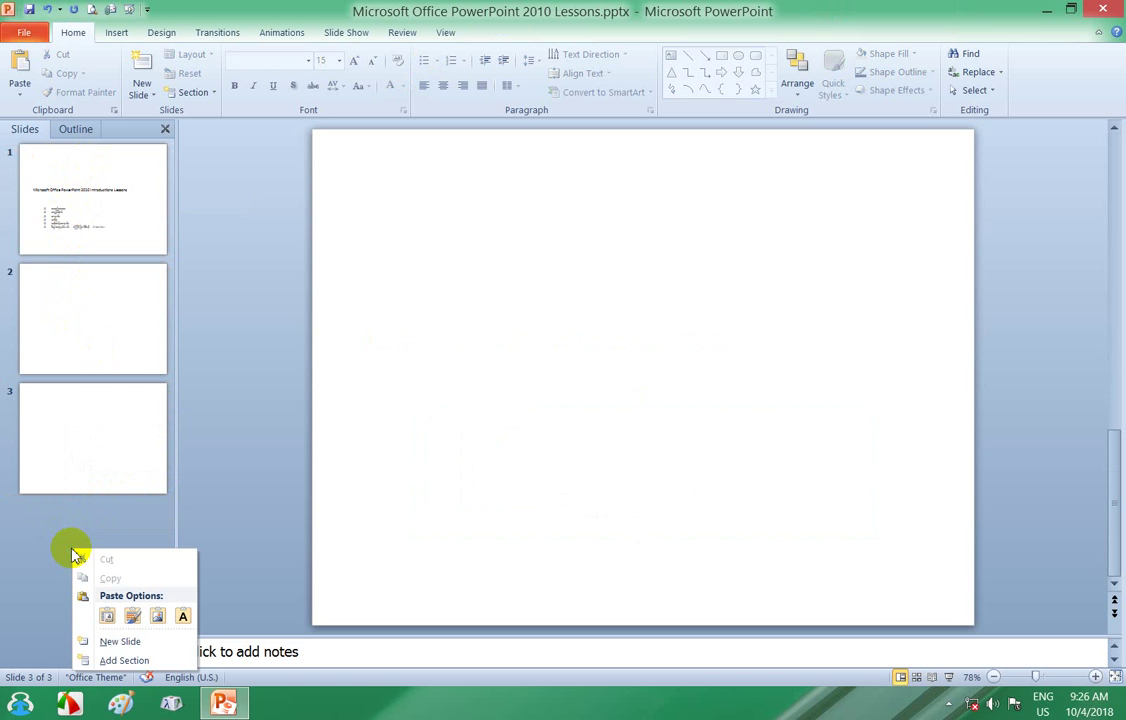
pyautogui.click(120, 641)
pyautogui.rightClick(90, 446)
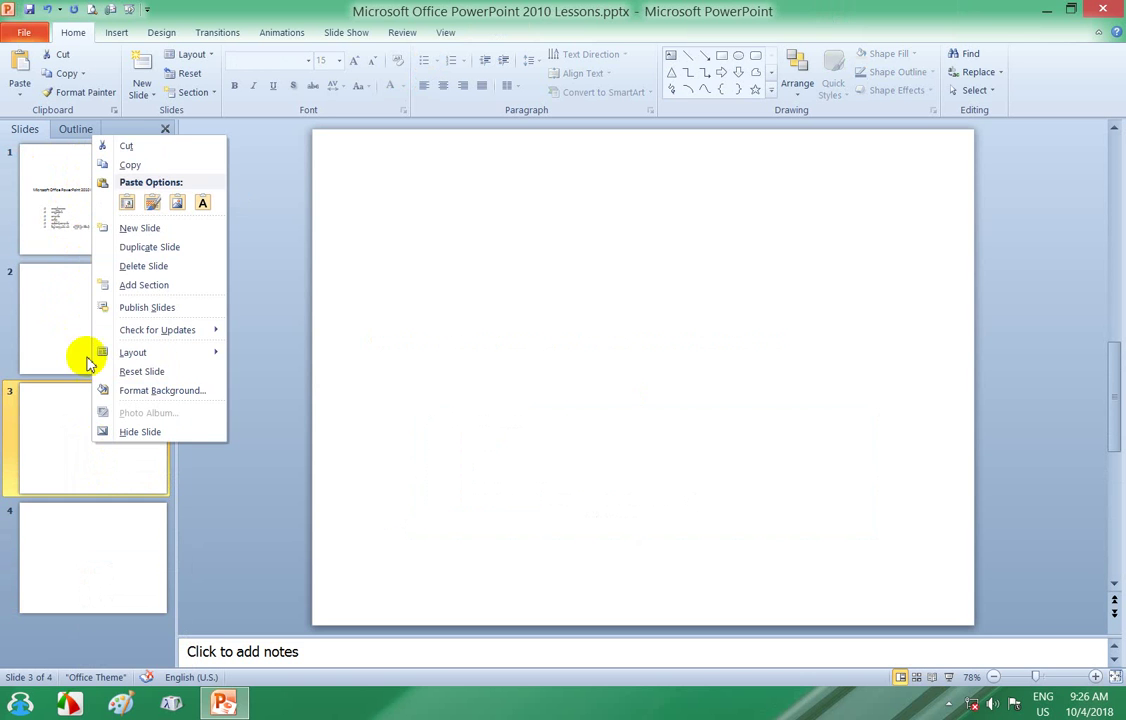
pyautogui.click(128, 230)
pyautogui.click(83, 288)
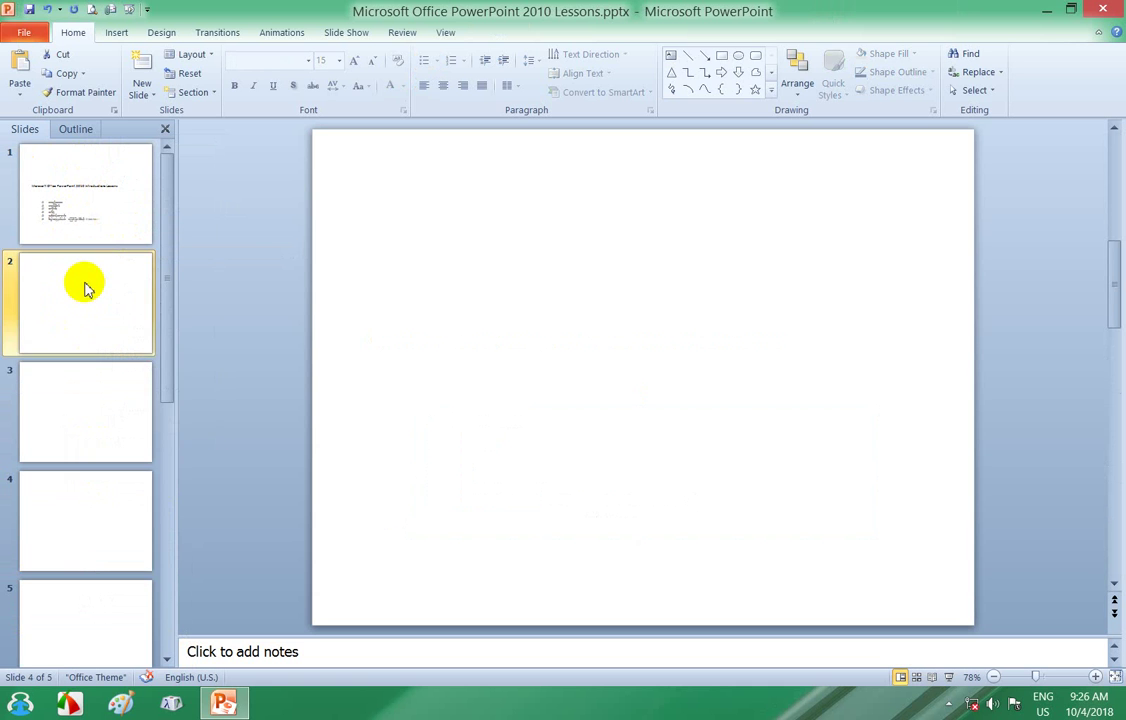
pyautogui.rightClick(86, 285)
pyautogui.click(124, 378)
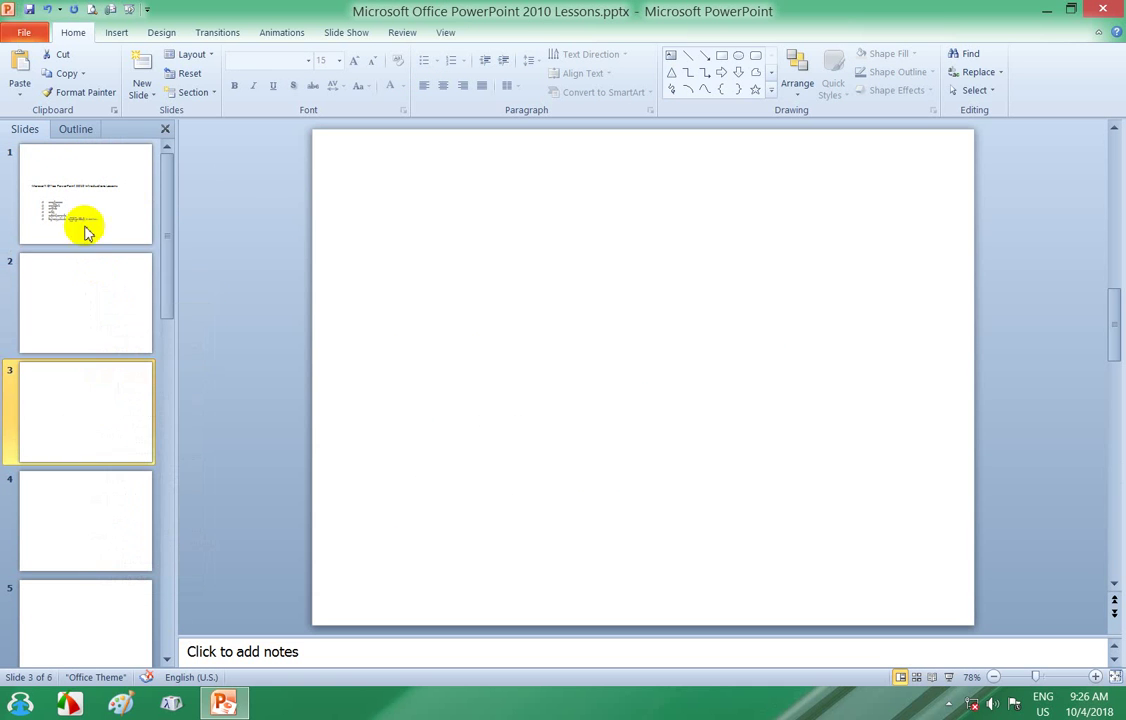
pyautogui.rightClick(85, 175)
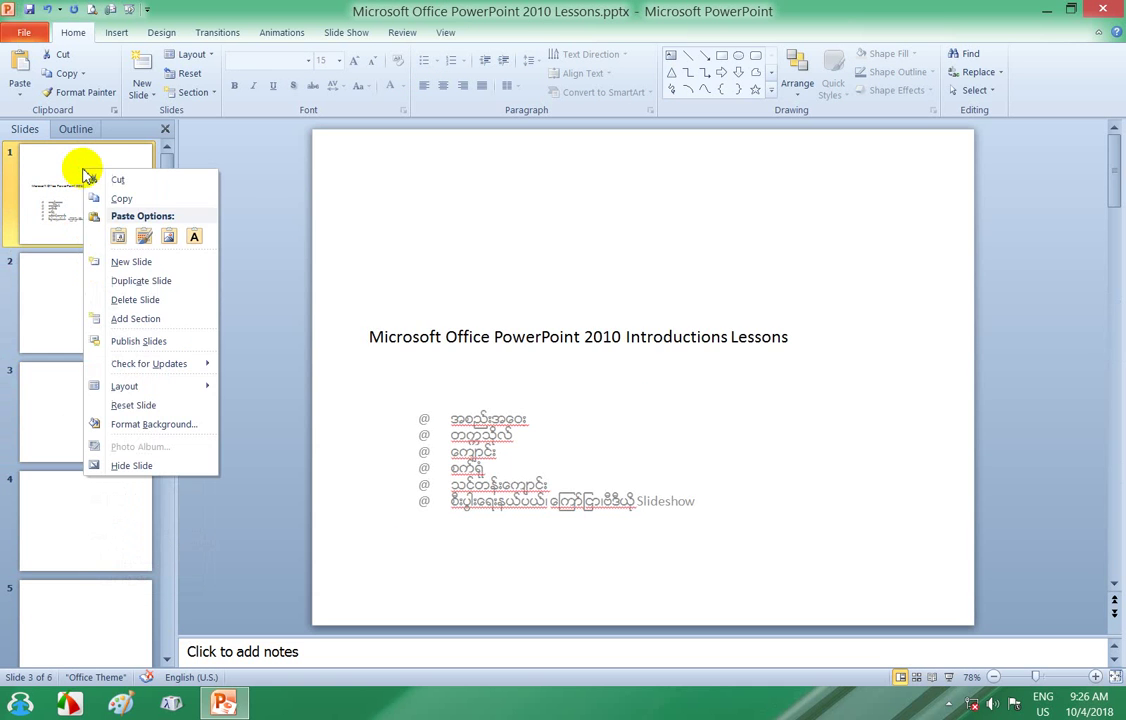
pyautogui.click(110, 261)
# Add three more slides after slides 7, 6 and 5, then delete the extra tenth slide
pyautogui.scroll(-5, 90, 455)
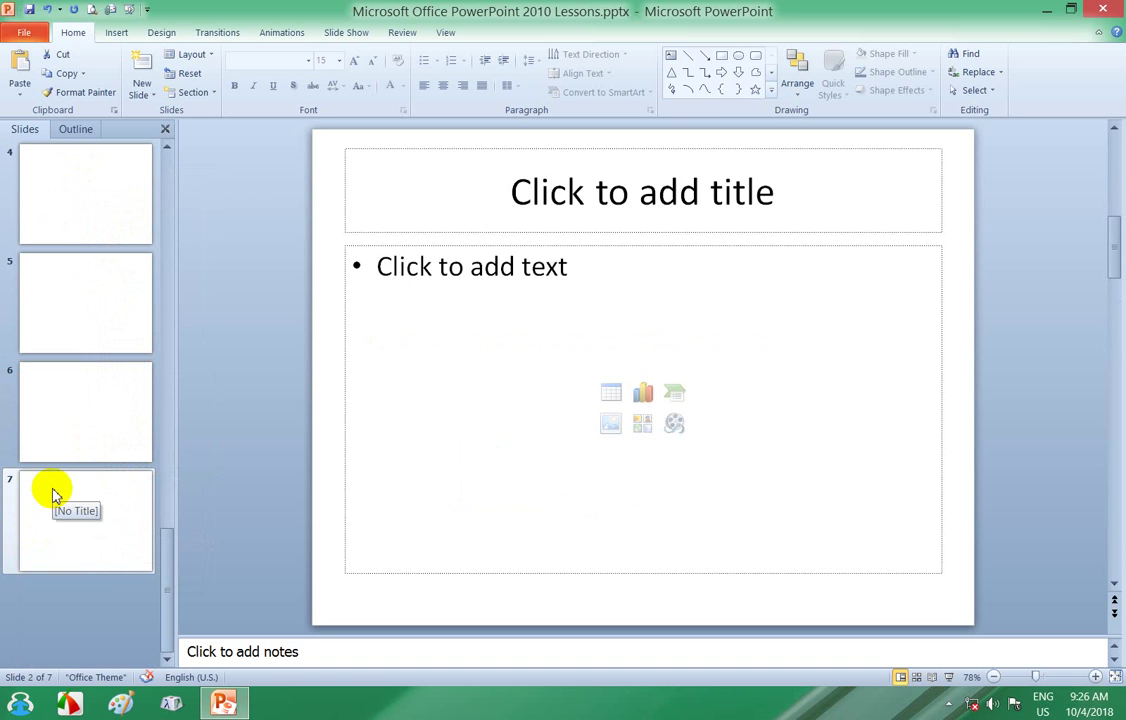
pyautogui.rightClick(60, 481)
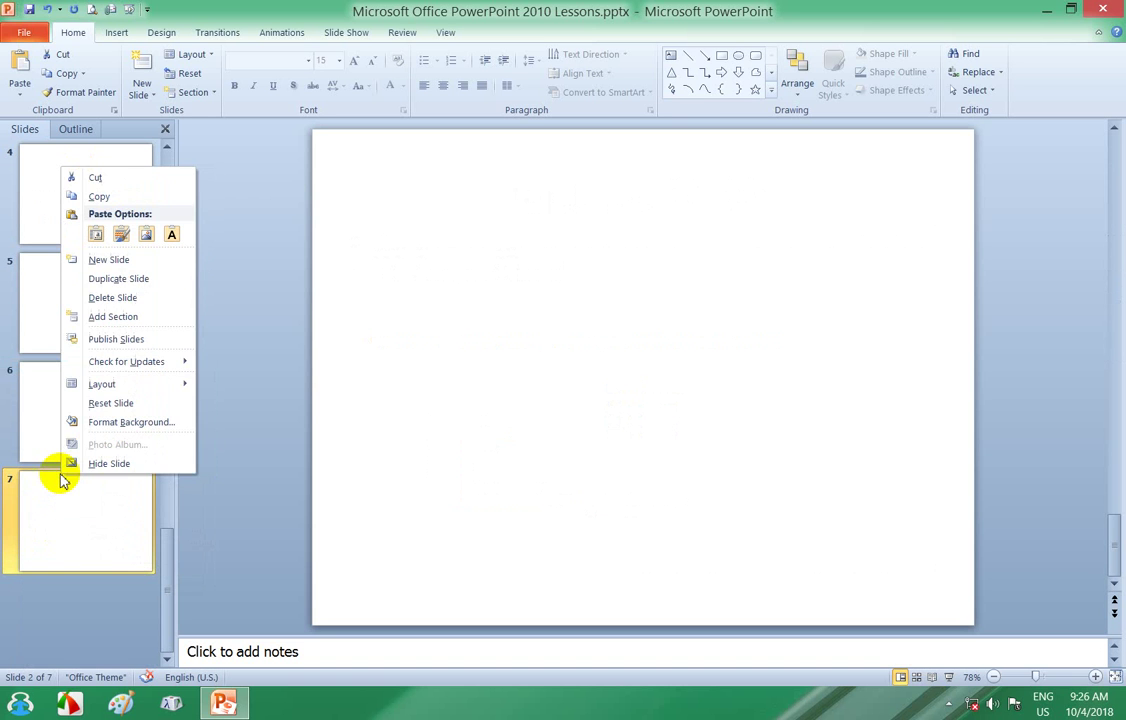
pyautogui.click(100, 260)
pyautogui.rightClick(98, 283)
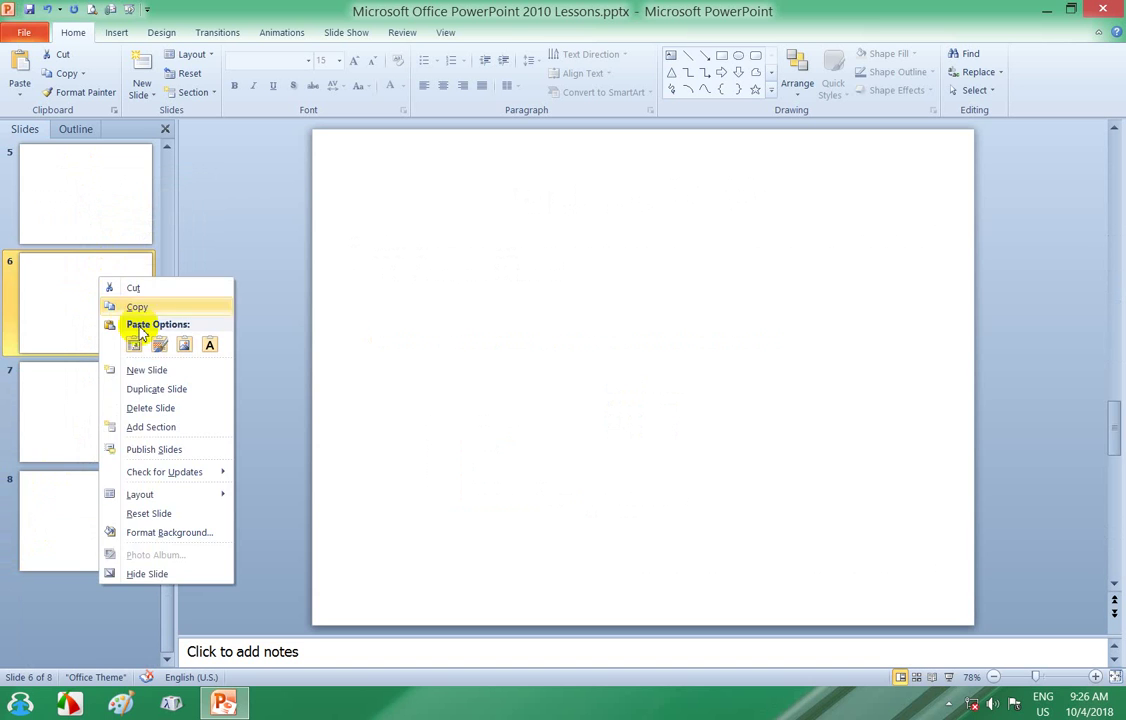
pyautogui.click(135, 367)
pyautogui.rightClick(80, 207)
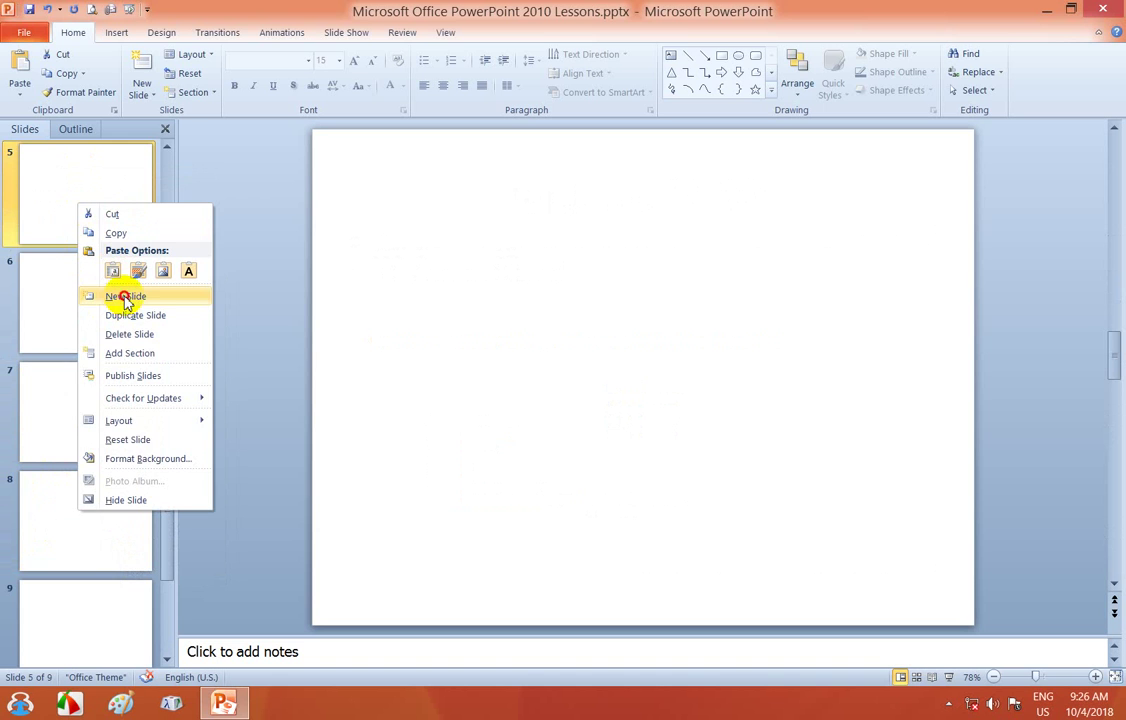
pyautogui.click(124, 297)
pyautogui.scroll(-3, 115, 330)
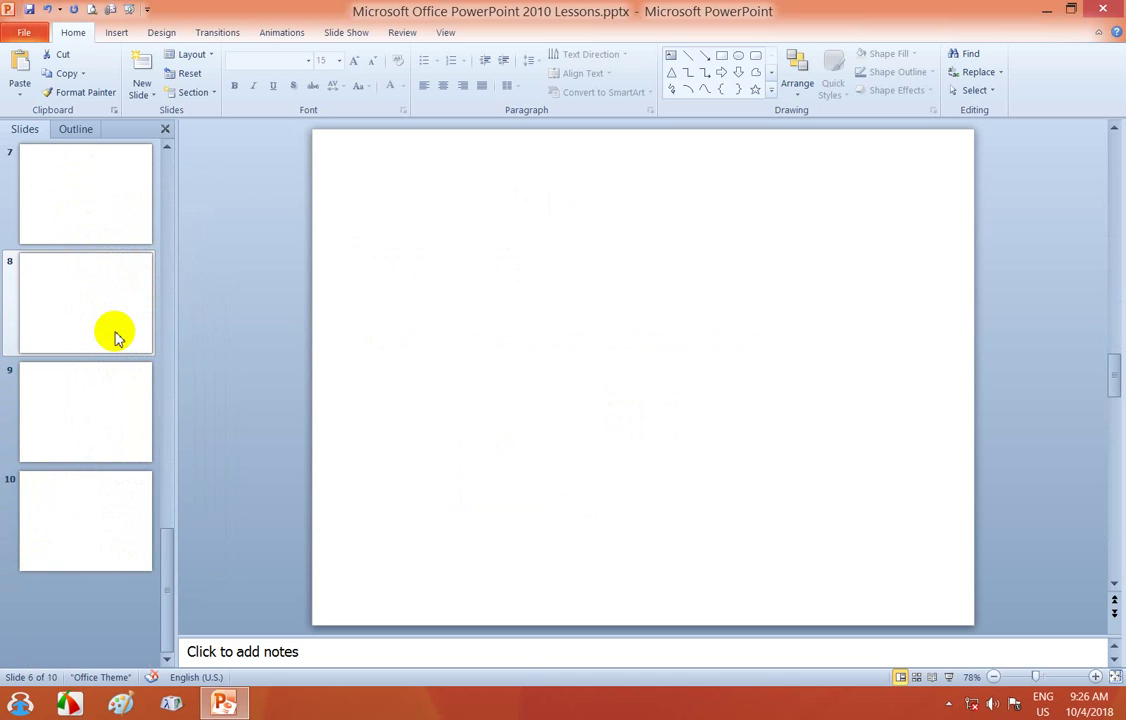
pyautogui.rightClick(50, 519)
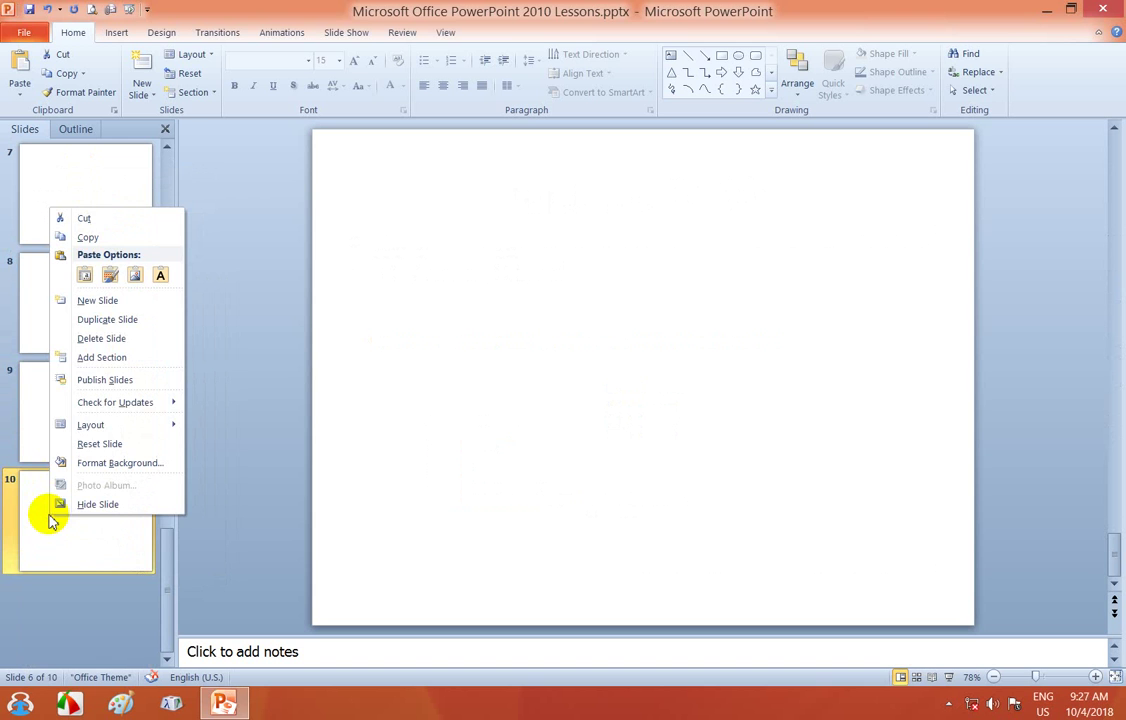
pyautogui.click(97, 340)
pyautogui.scroll(10, 90, 431)
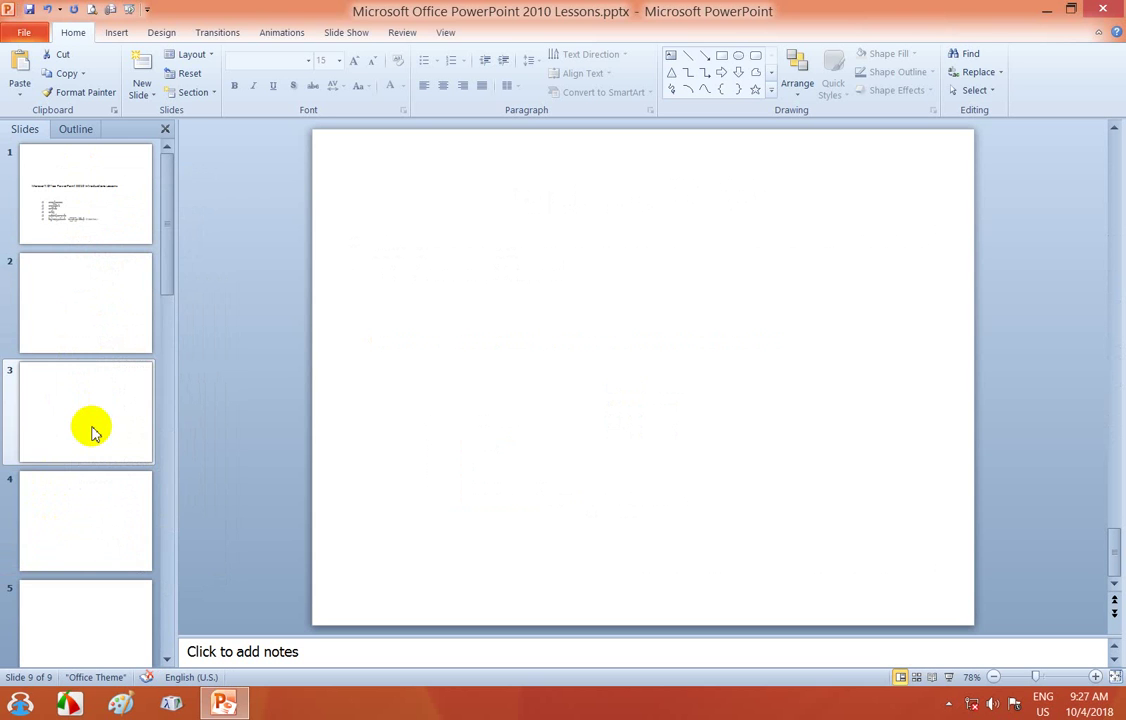
# Duplicate slide 1 via its right-click menu so the copy becomes slide 2
pyautogui.click(80, 203)
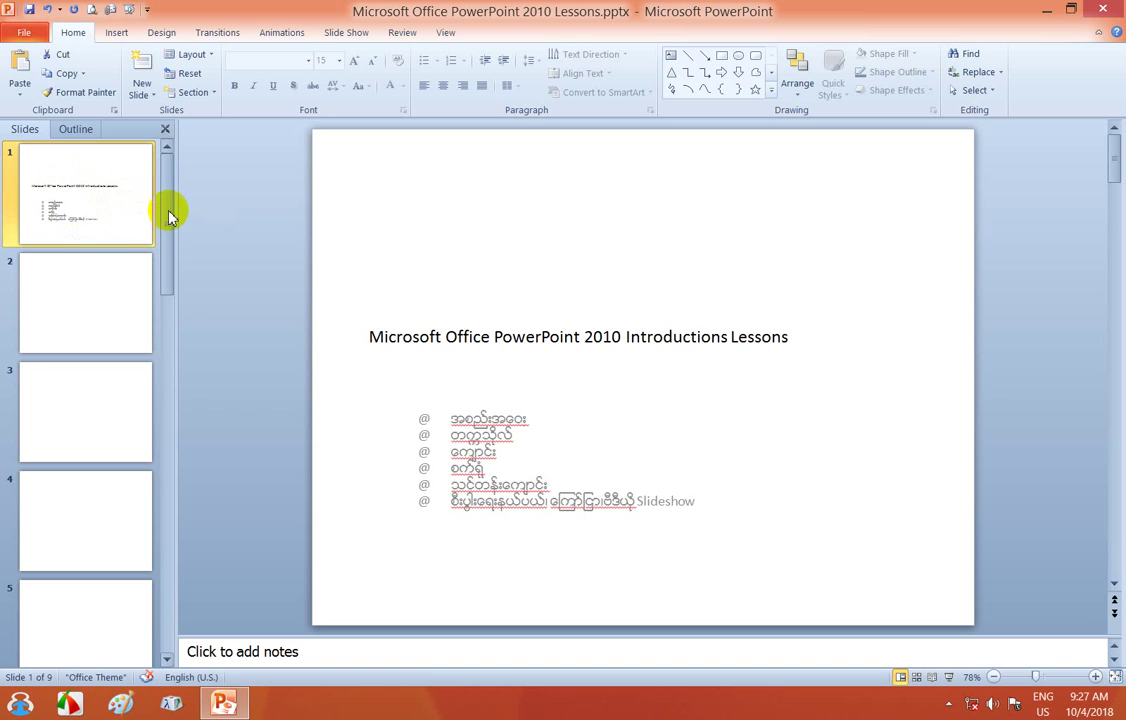
pyautogui.rightClick(75, 186)
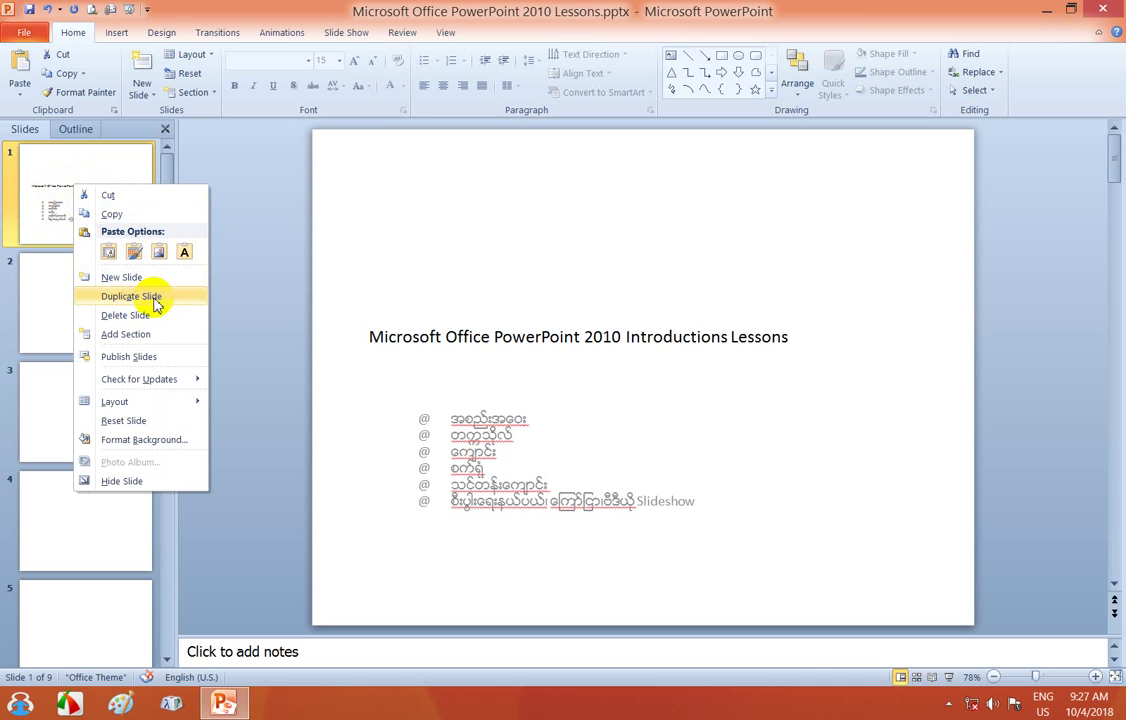
pyautogui.click(150, 300)
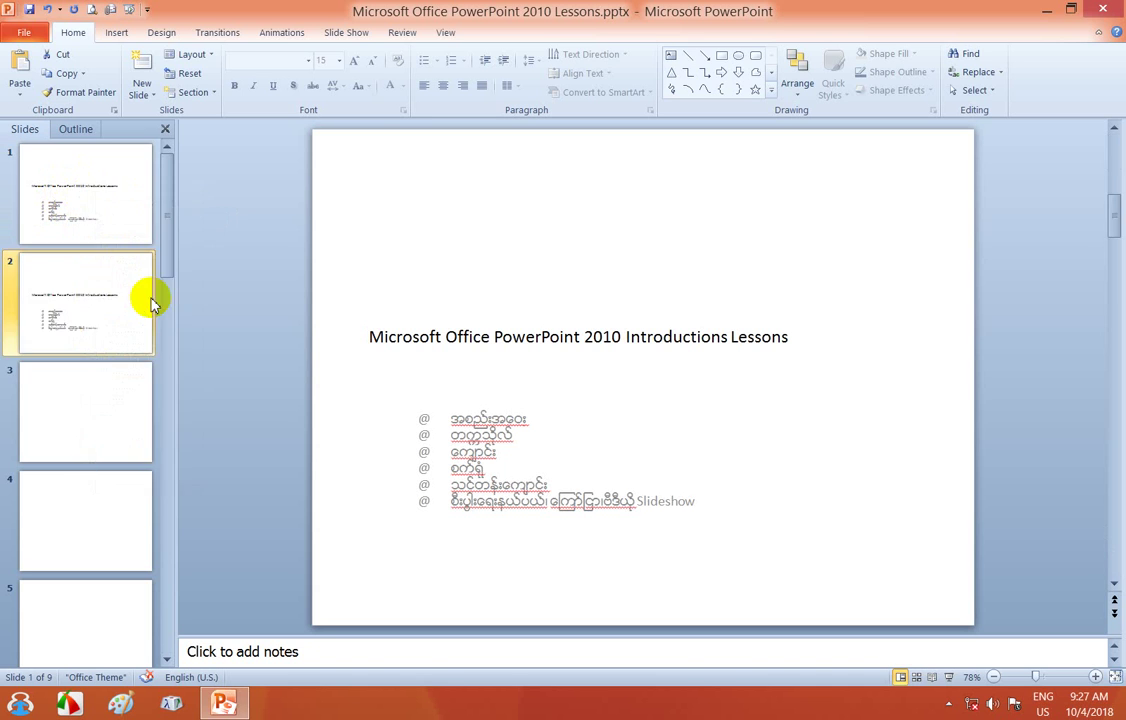
pyautogui.scroll(-5, 55, 255)
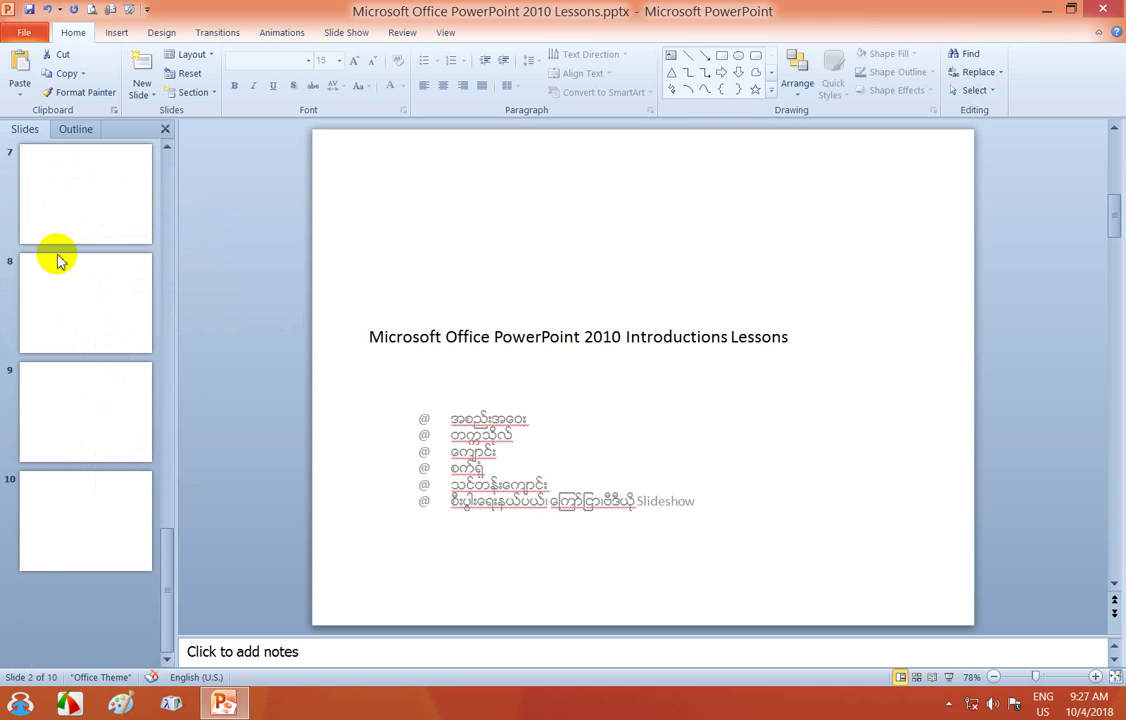
pyautogui.scroll(3, 20, 450)
pyautogui.scroll(3, 5, 240)
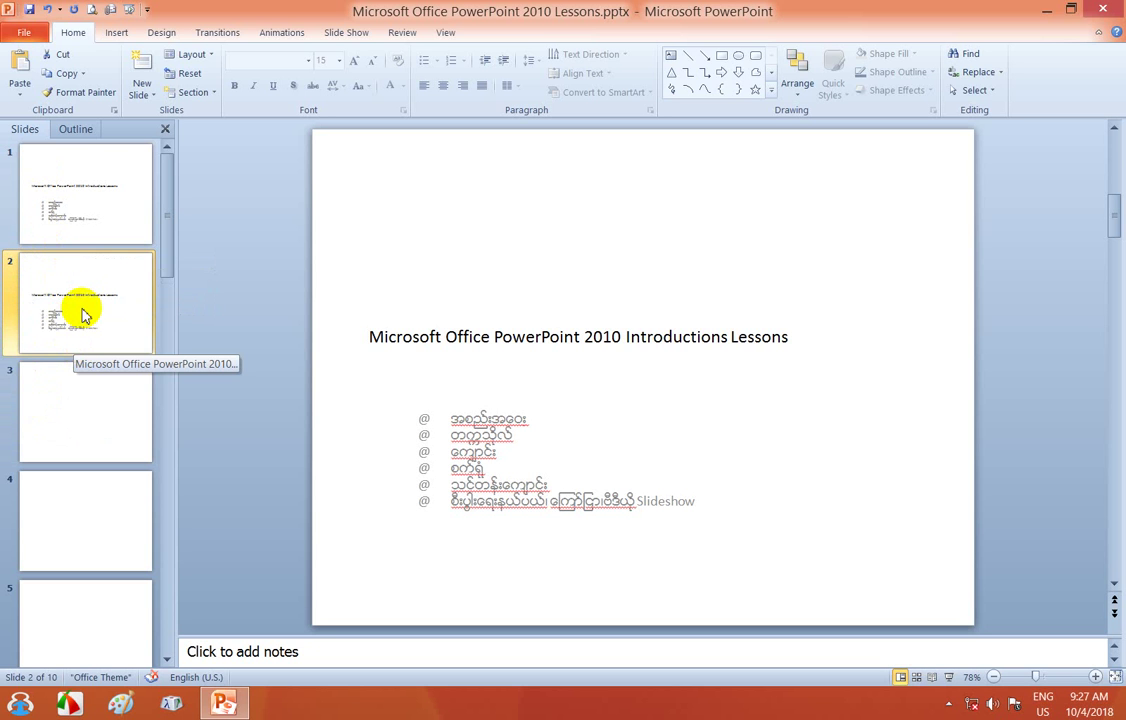
# Drag slide 1's title up toward the top and check the list's autofit options
pyautogui.click(55, 203)
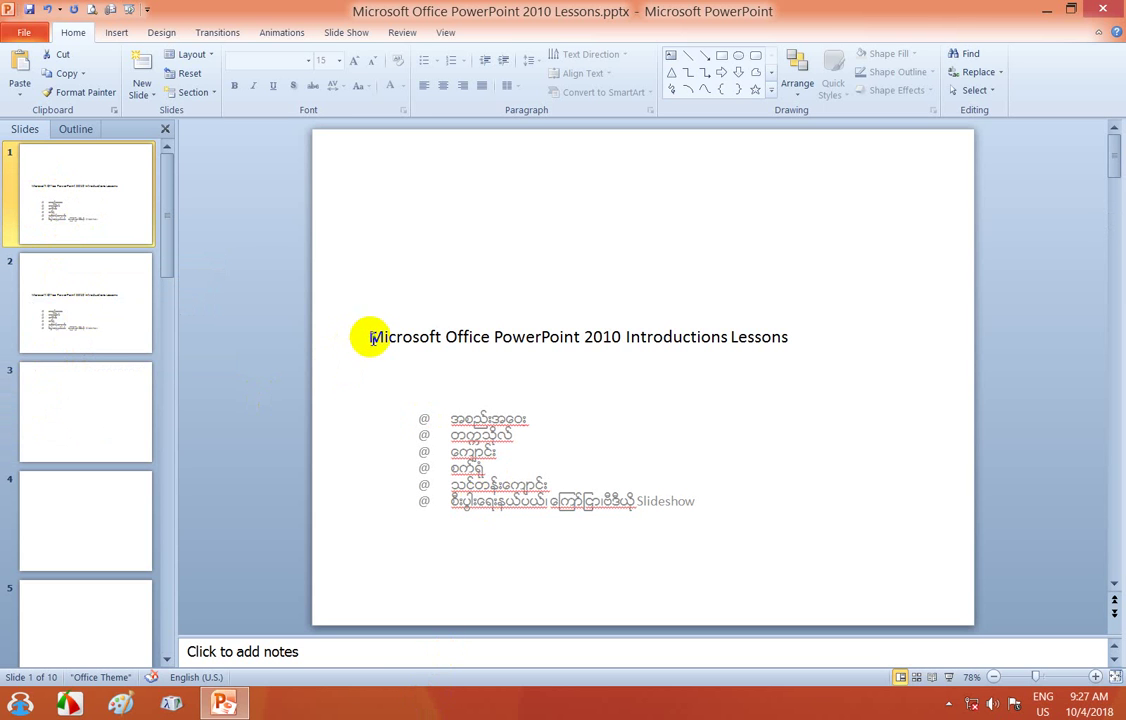
pyautogui.moveTo(368, 338); pyautogui.dragTo(369, 229)
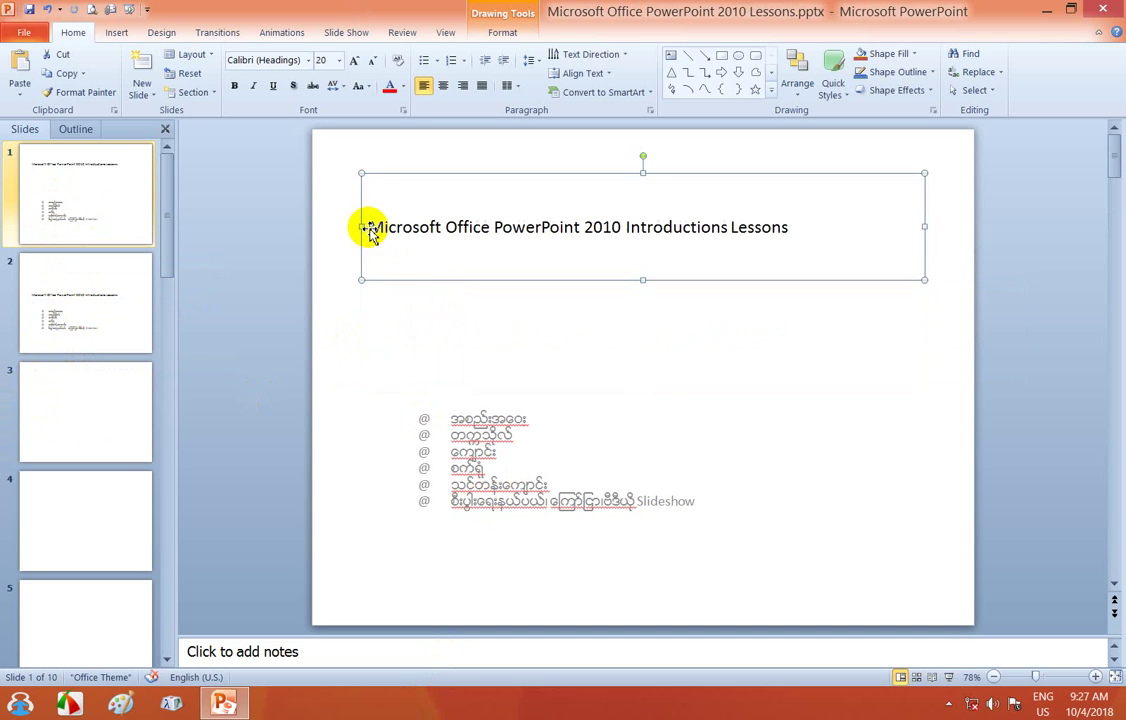
pyautogui.click(414, 420)
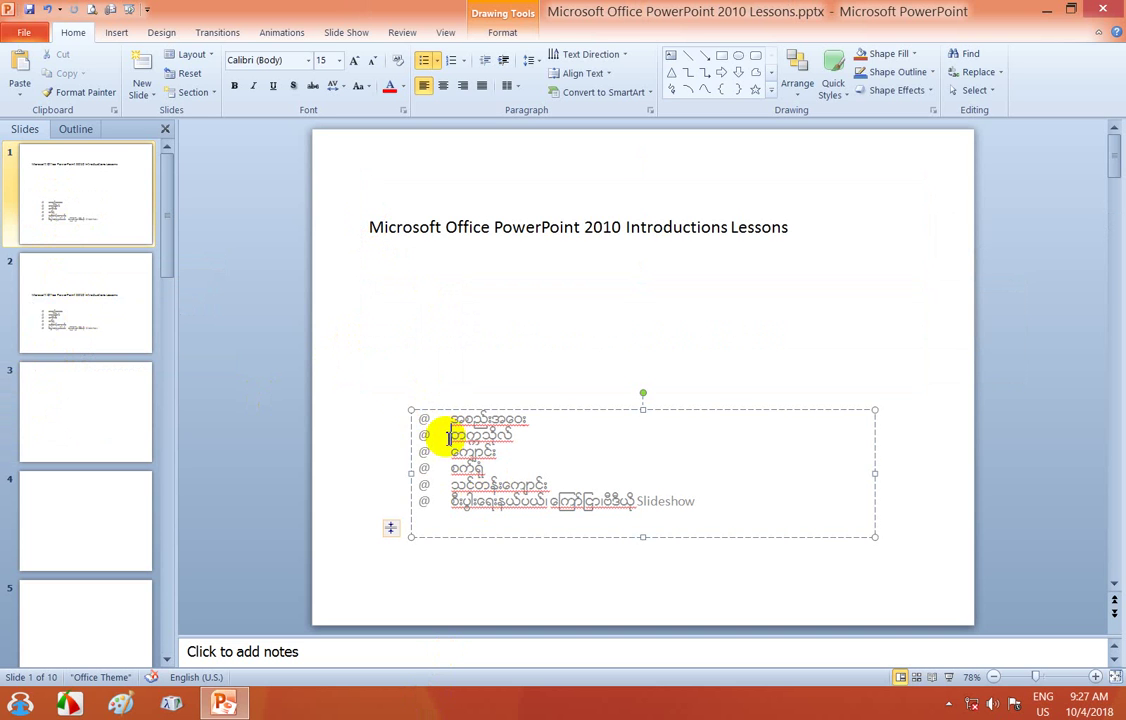
pyautogui.click(391, 527)
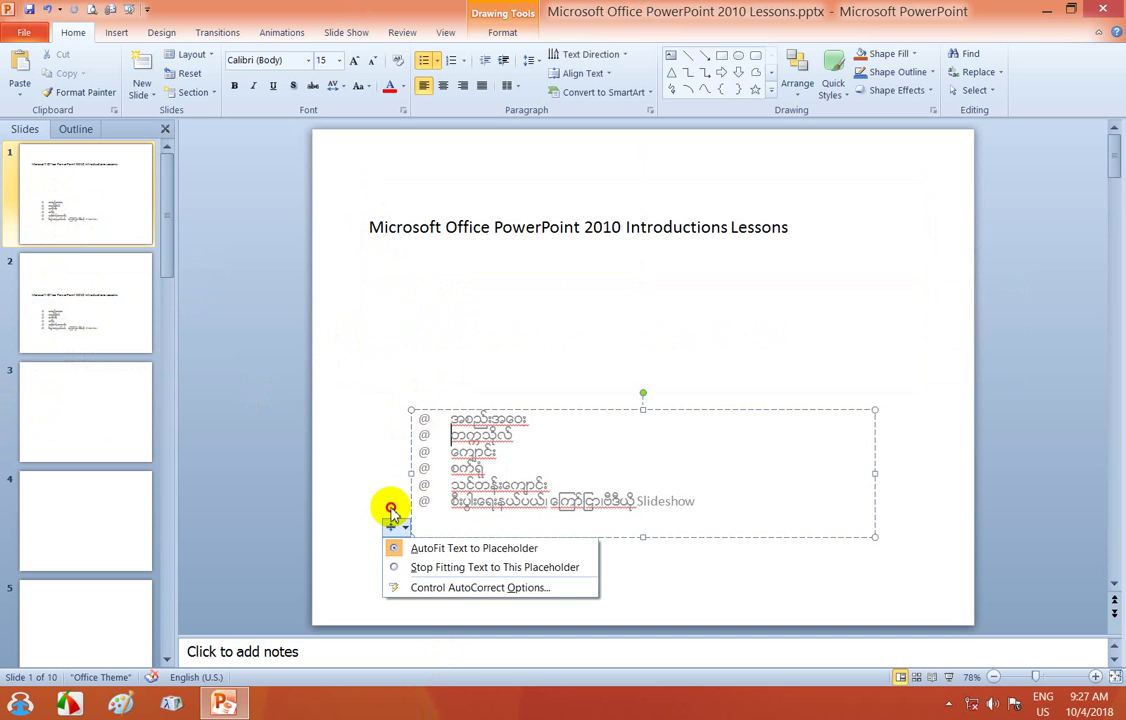
pyautogui.click(487, 457)
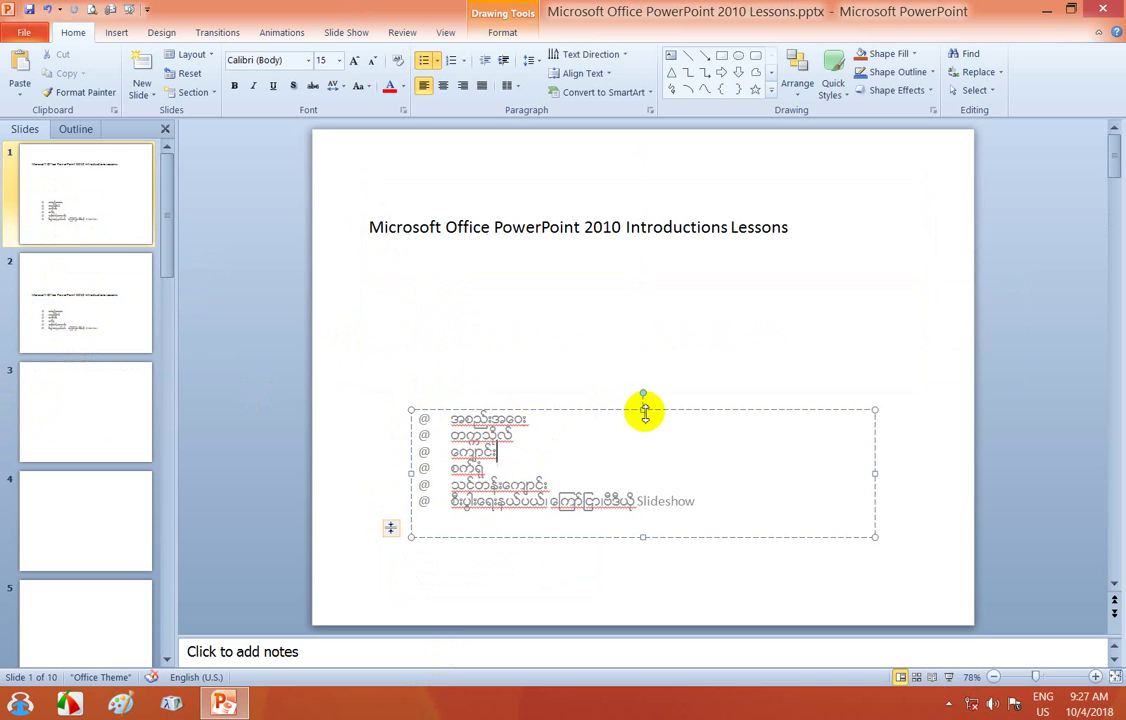
# Nudge the title slightly and move the bulleted list up and left beneath it
pyautogui.click(493, 372)
pyautogui.moveTo(497, 452); pyautogui.dragTo(458, 405)
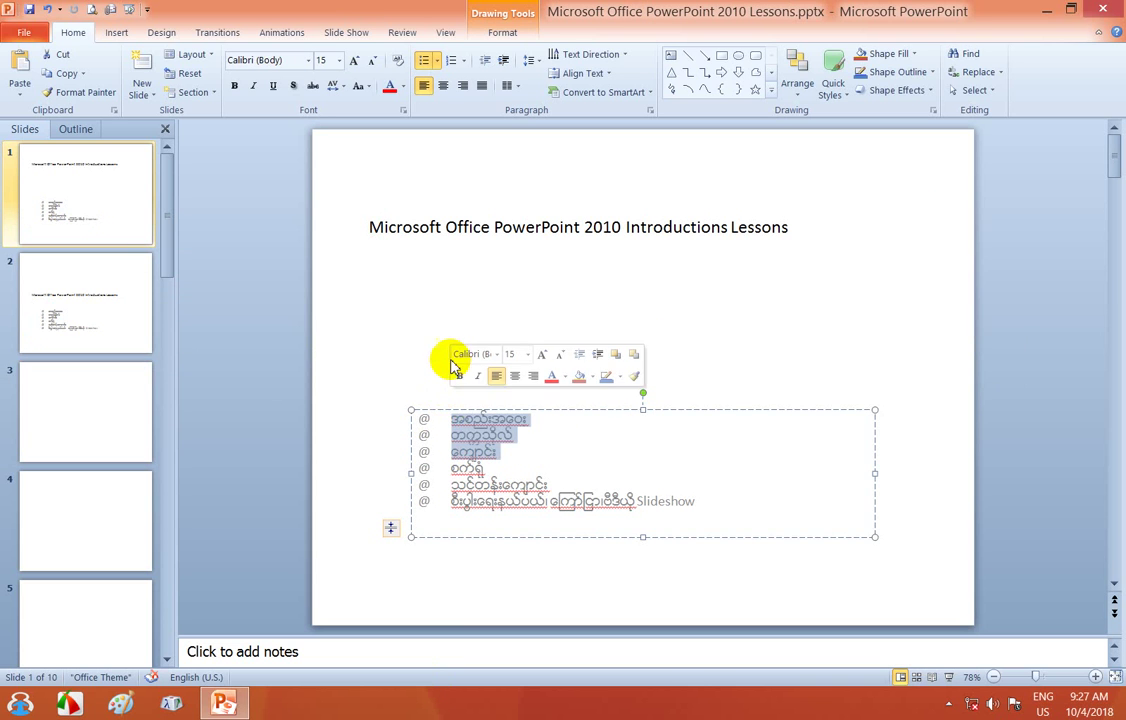
pyautogui.click(533, 224)
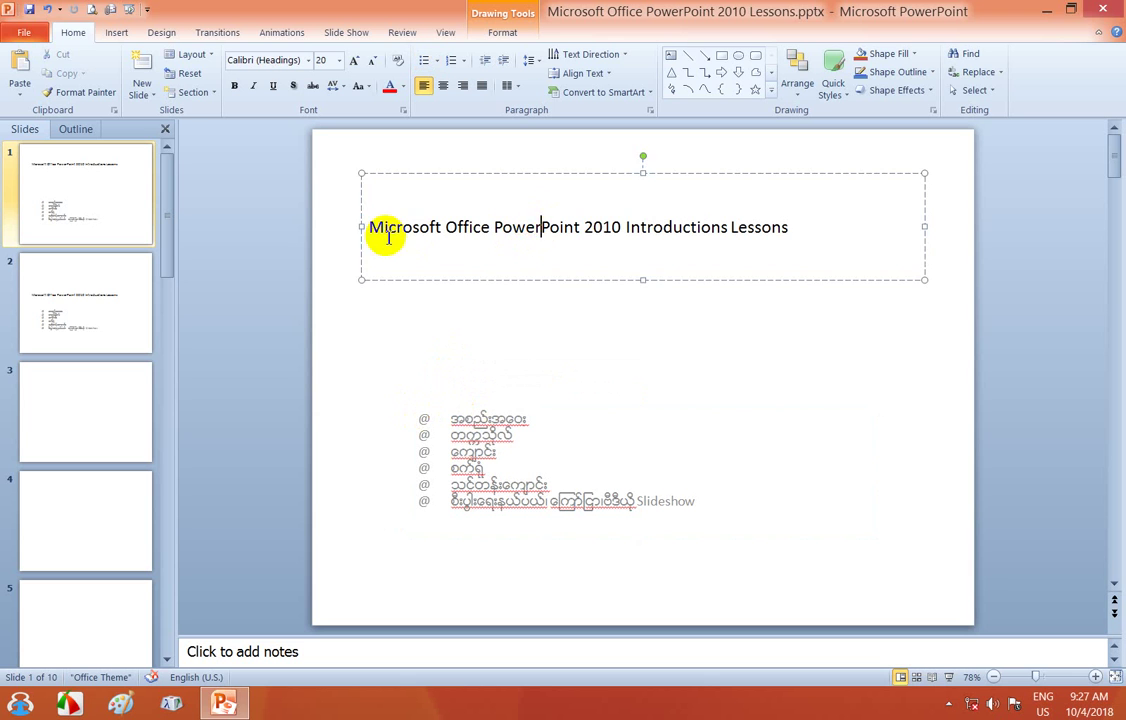
pyautogui.moveTo(364, 260); pyautogui.dragTo(386, 254)
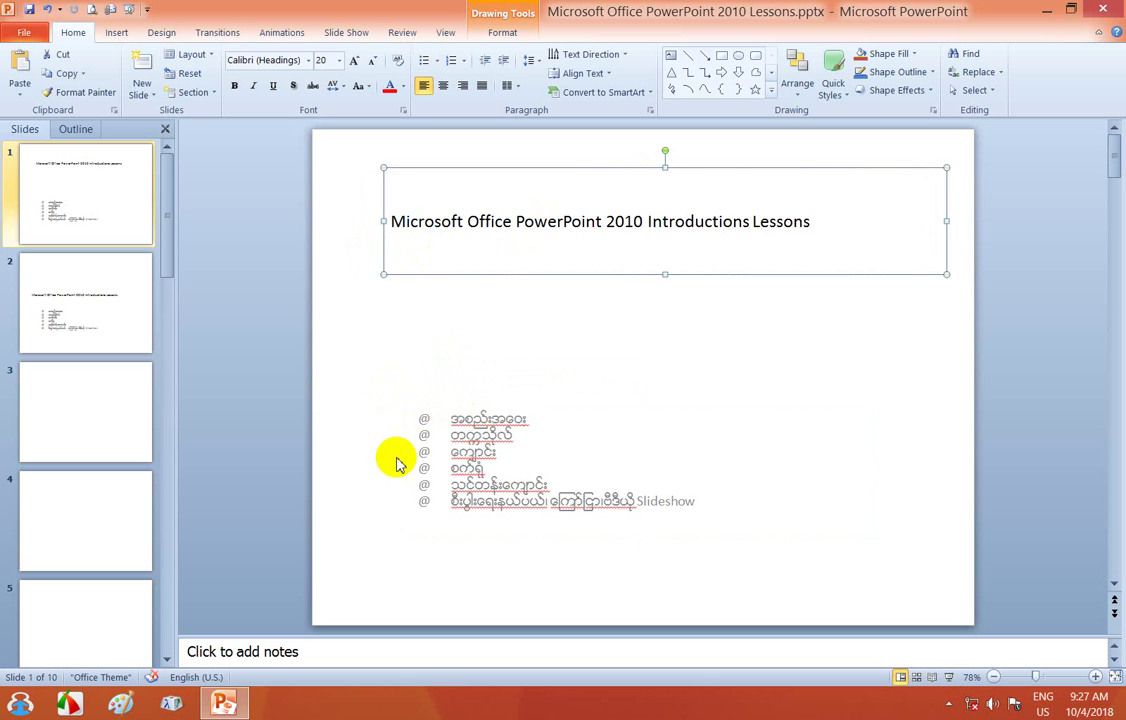
pyautogui.click(410, 418)
pyautogui.moveTo(410, 418); pyautogui.dragTo(385, 332)
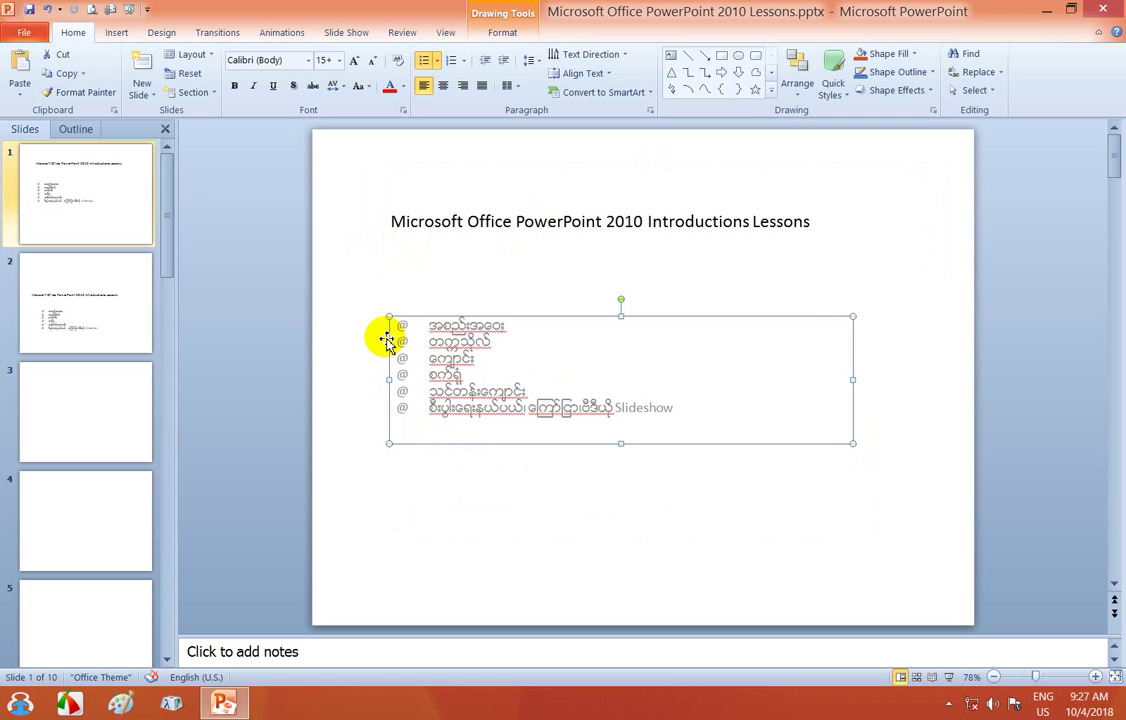
pyautogui.click(456, 221)
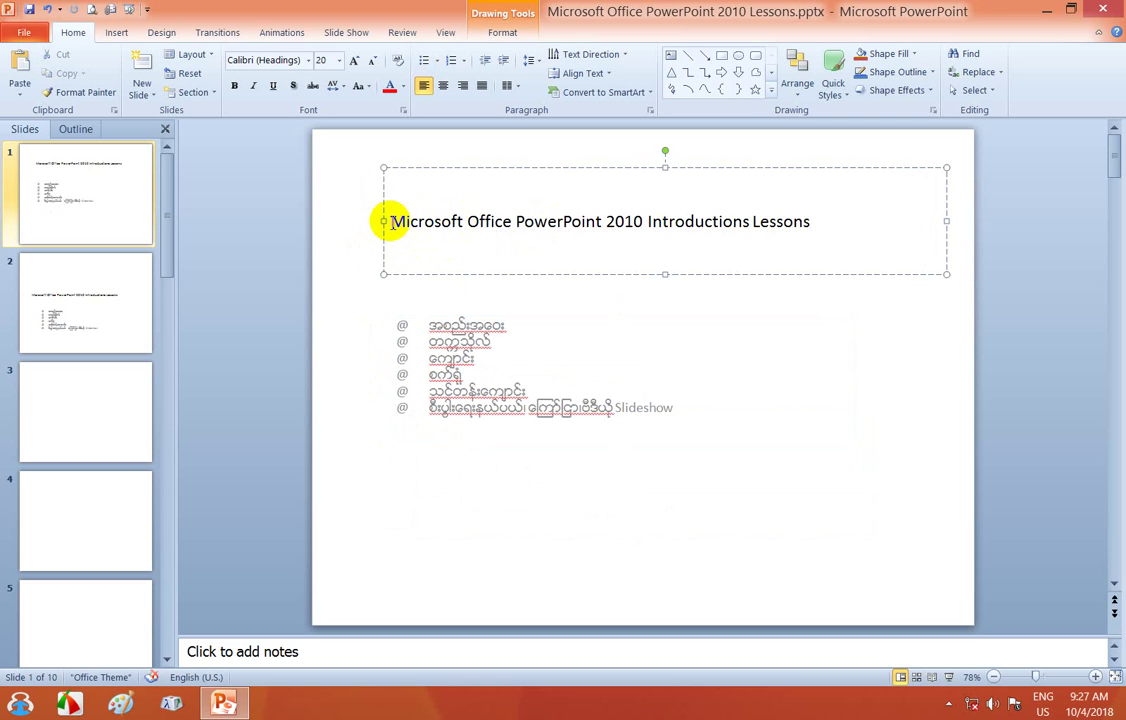
pyautogui.moveTo(384, 221); pyautogui.dragTo(800, 221)
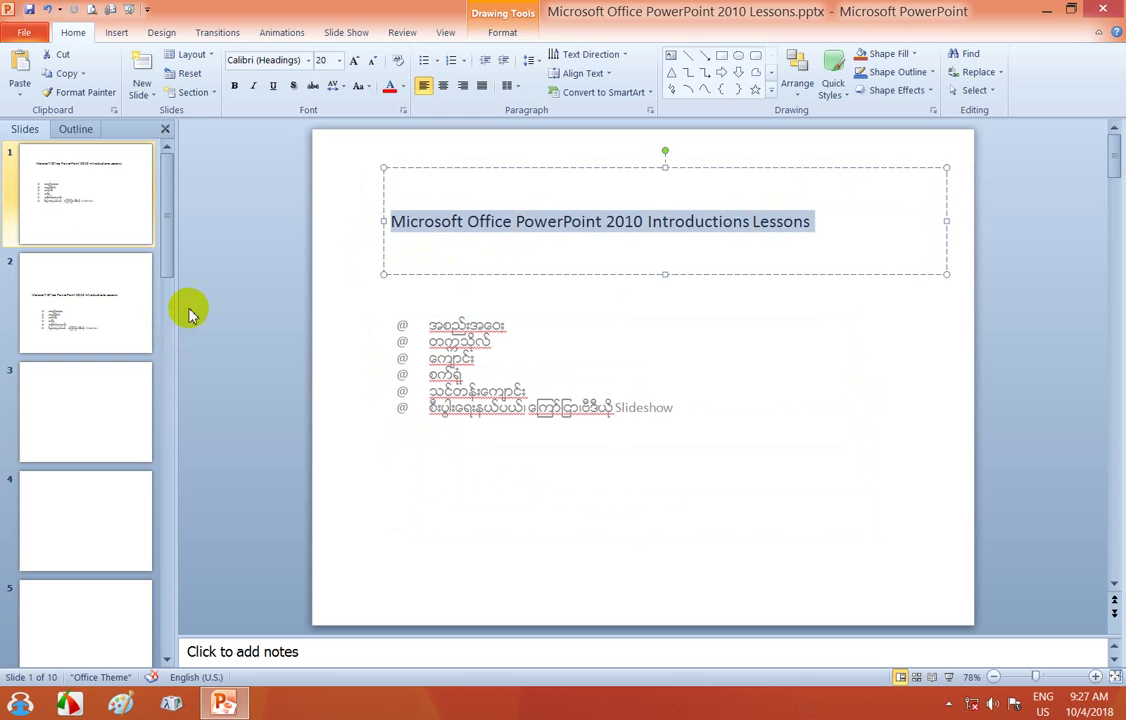
# Apply bold, 24 pt size, italic, underline and red font colour to the title text
pyautogui.hotkey('ctrl', 'b')
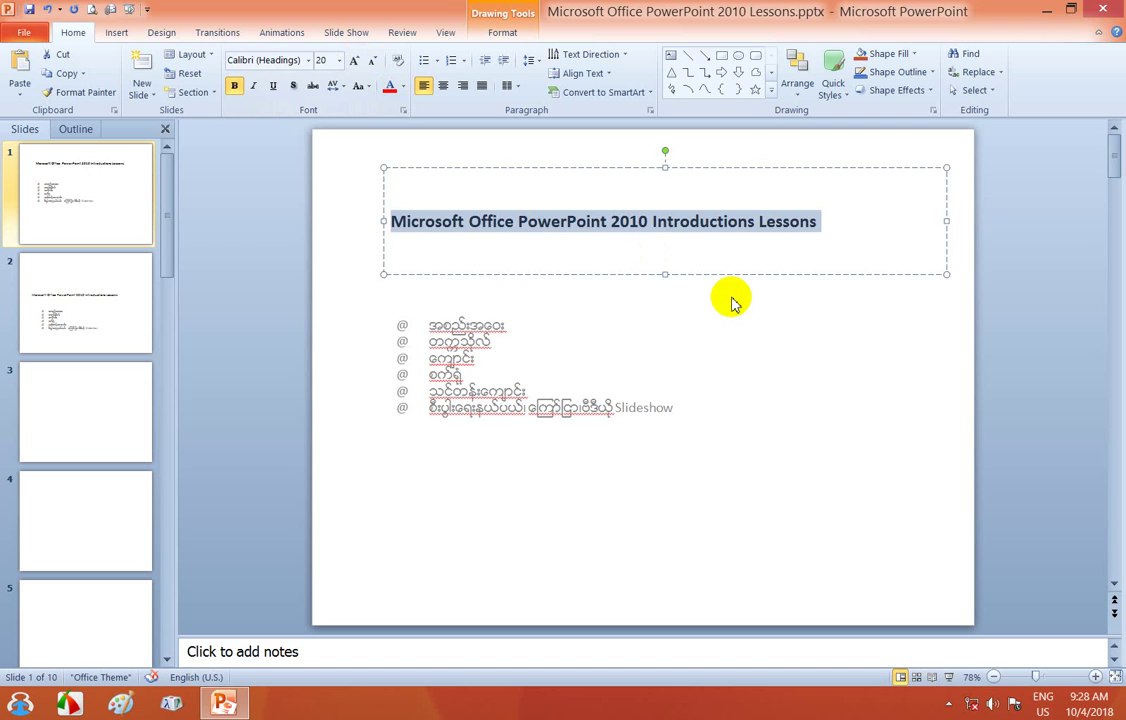
pyautogui.hotkey('ctrl', 'shift', '.')
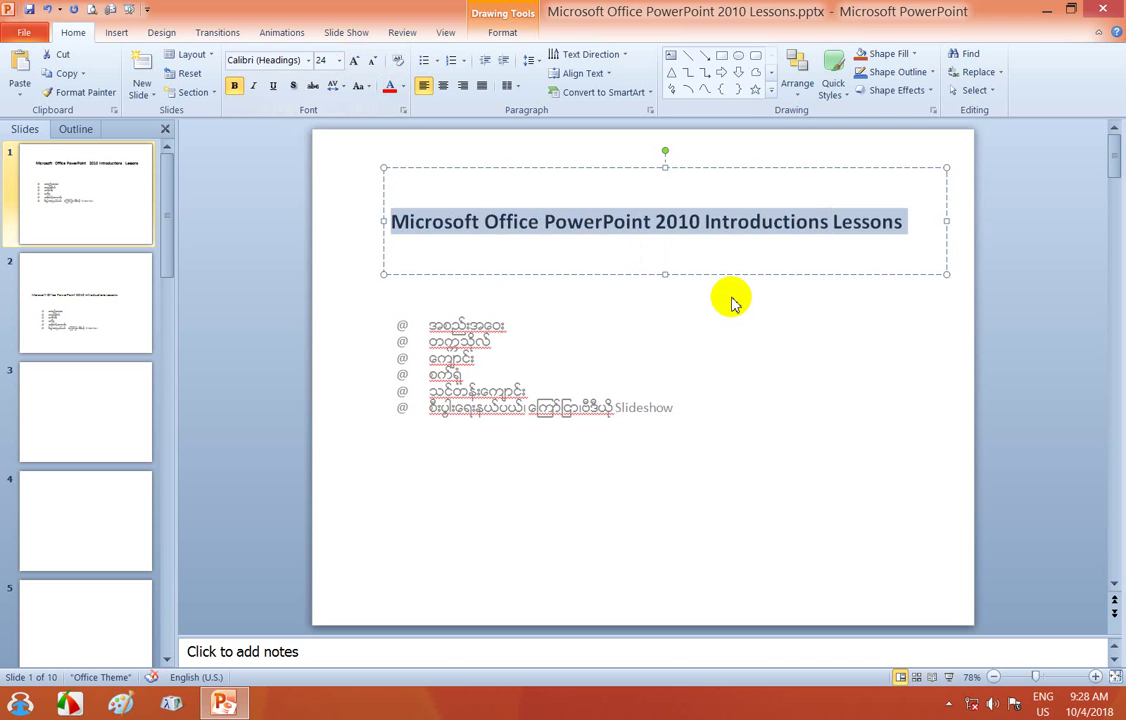
pyautogui.hotkey('ctrl', 'shift', ',')
pyautogui.hotkey('ctrl', 'shift', ',')
pyautogui.hotkey('ctrl', 'shift', ',')
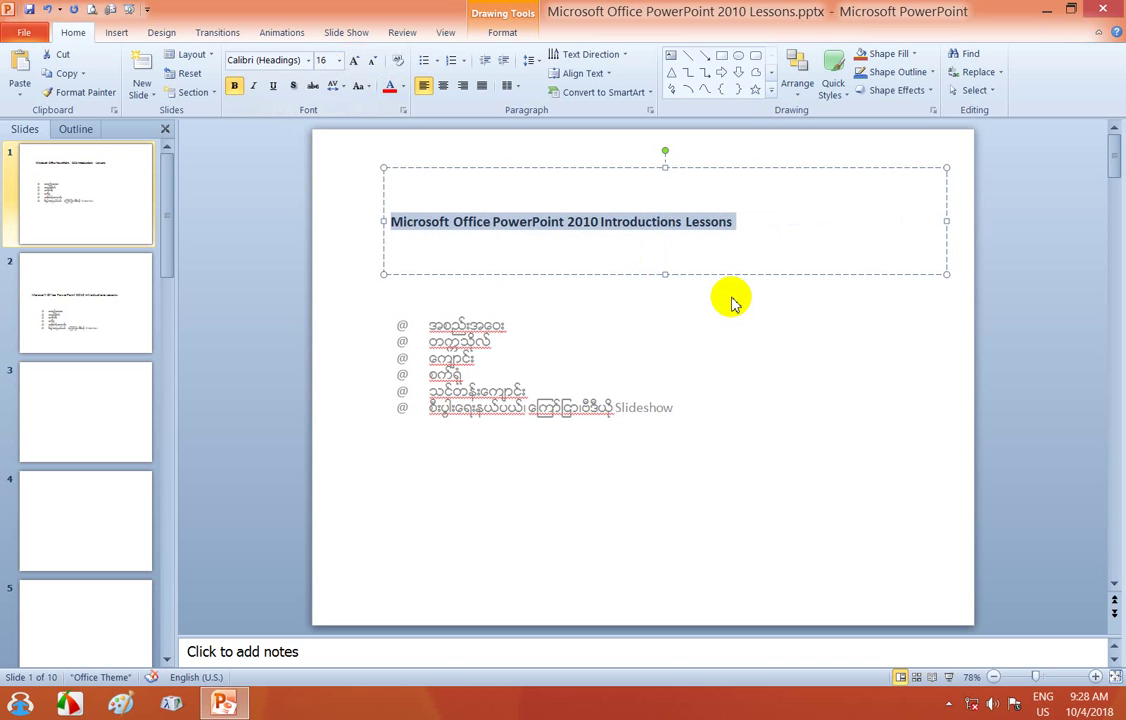
pyautogui.hotkey('ctrl', 'shift', ',')
pyautogui.hotkey('ctrl', 'shift', ',')
pyautogui.hotkey('ctrl', 'shift', '.')
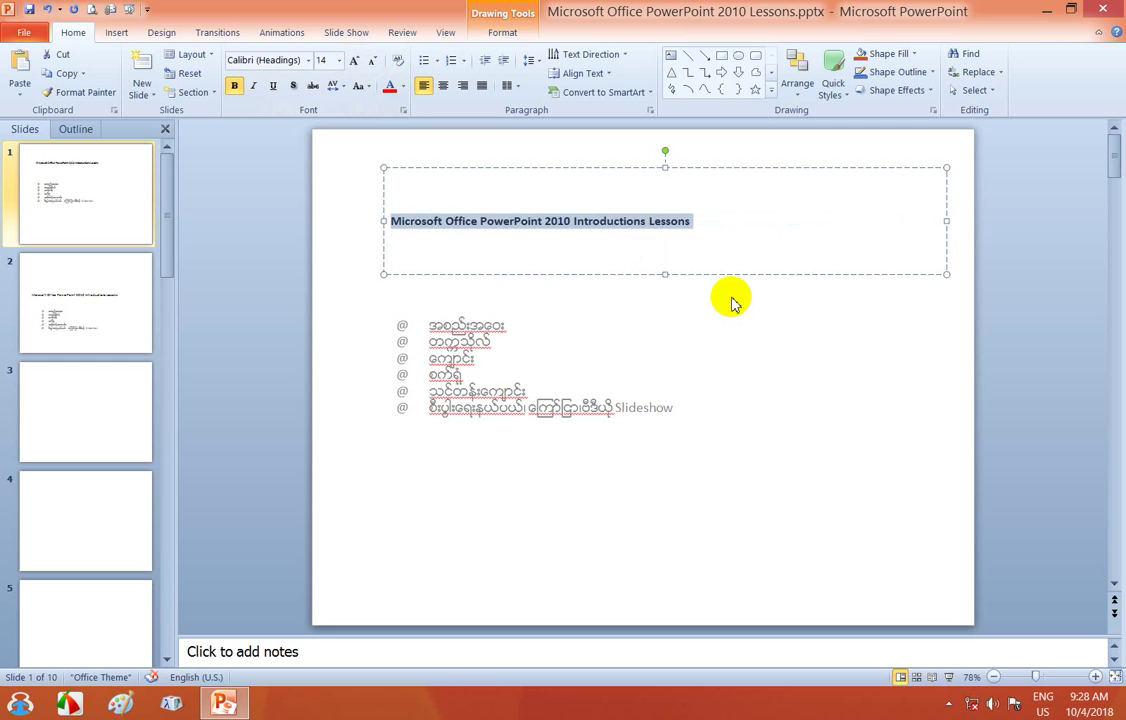
pyautogui.hotkey('ctrl', 'shift', '.')
pyautogui.hotkey('ctrl', 'shift', '.')
pyautogui.hotkey('ctrl', 'shift', '.')
pyautogui.hotkey('ctrl', 'shift', '.')
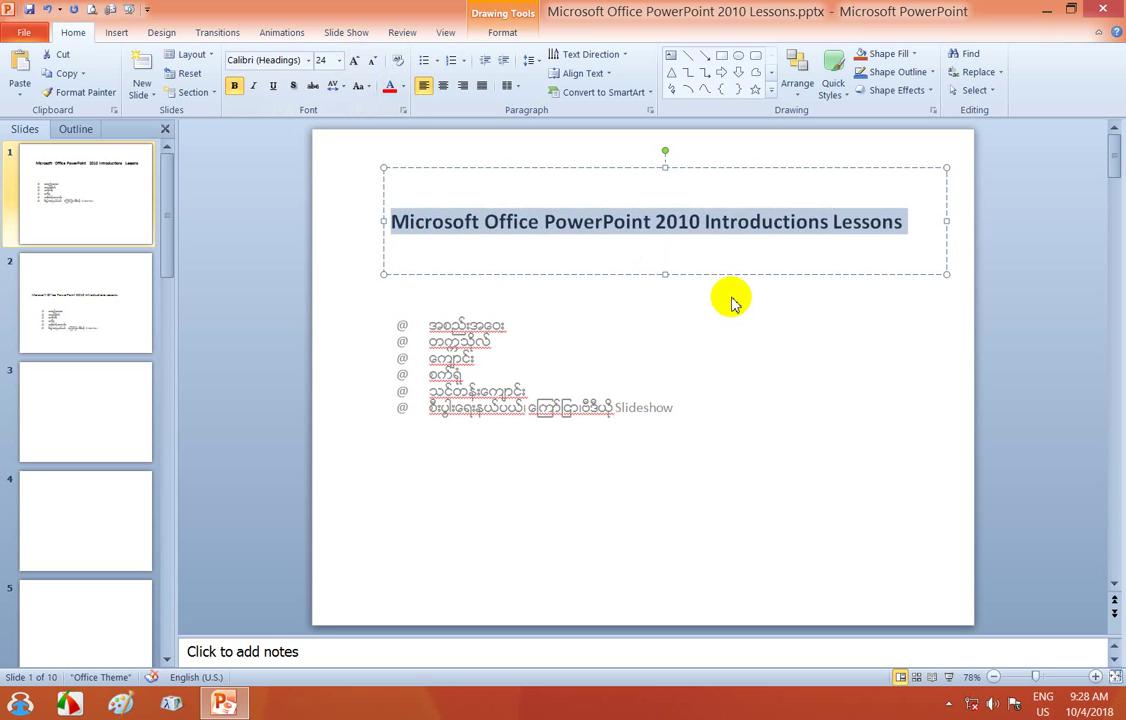
pyautogui.hotkey('ctrl', 'b')
pyautogui.hotkey('ctrl', 'b')
pyautogui.hotkey('ctrl', 'b')
pyautogui.hotkey('ctrl', 'b')
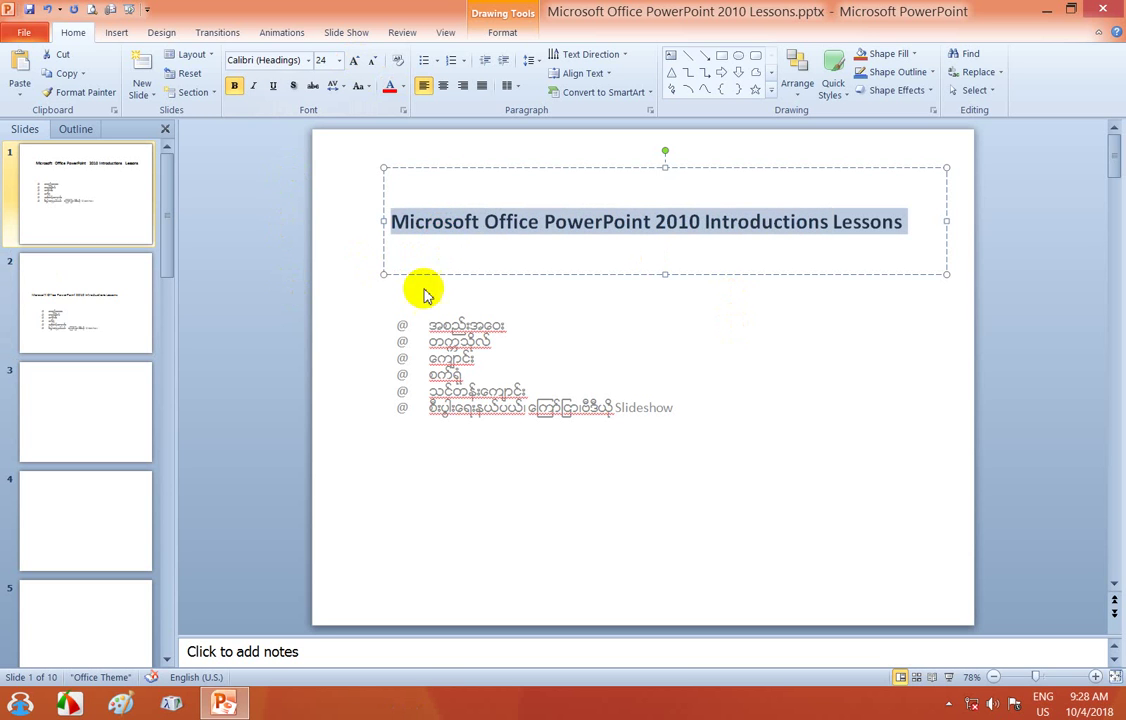
pyautogui.click(254, 88)
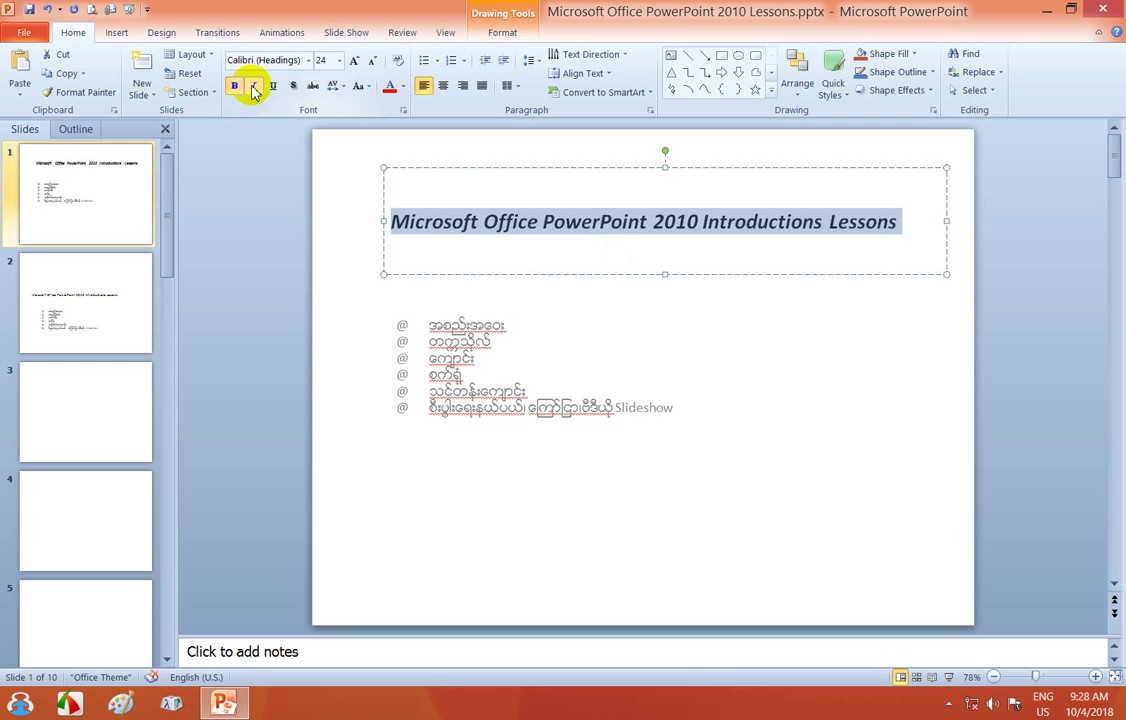
pyautogui.click(278, 88)
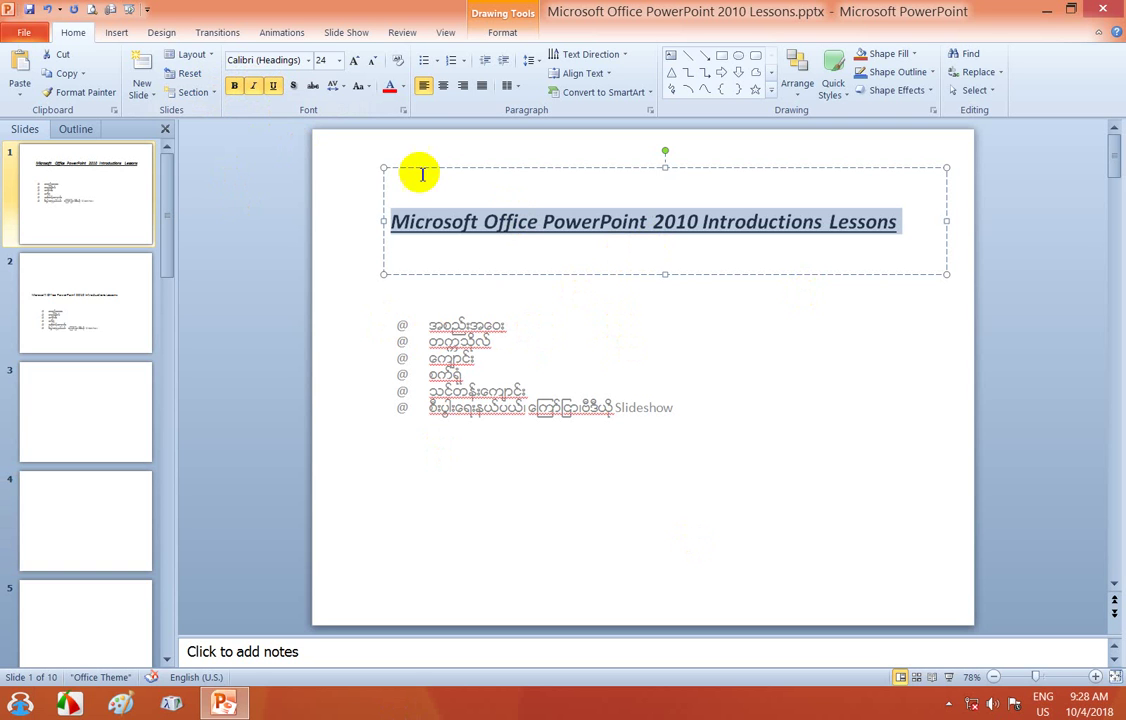
pyautogui.click(405, 90)
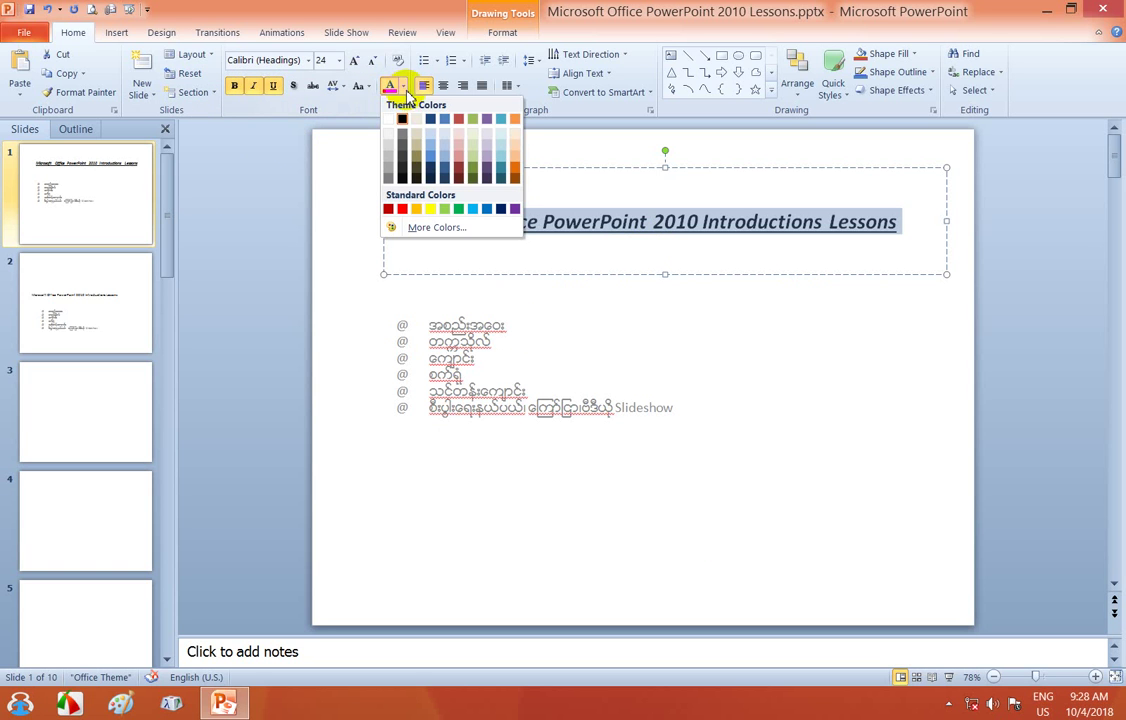
pyautogui.click(403, 210)
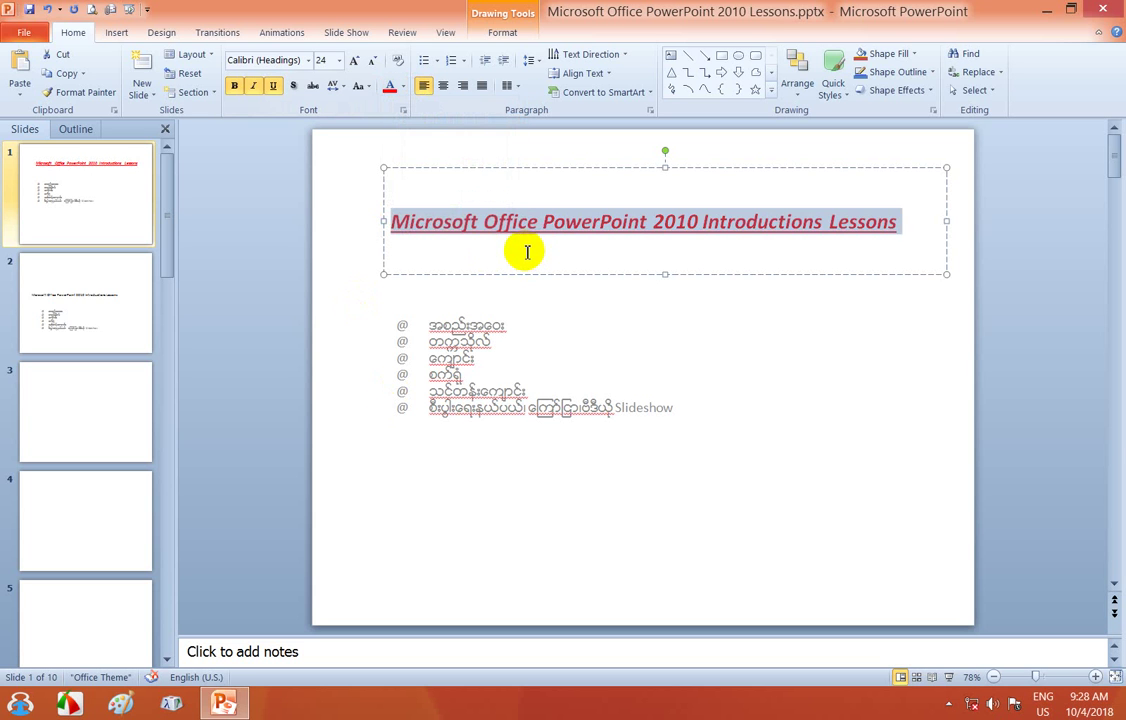
pyautogui.click(563, 493)
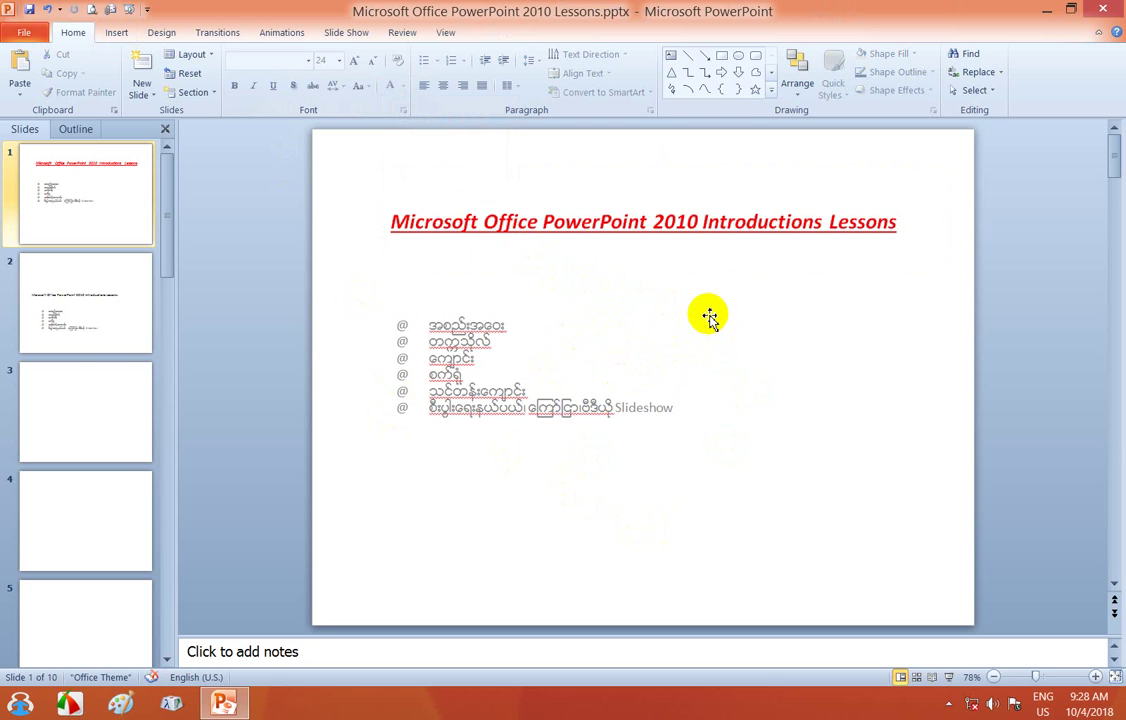
pyautogui.rightClick(711, 316)
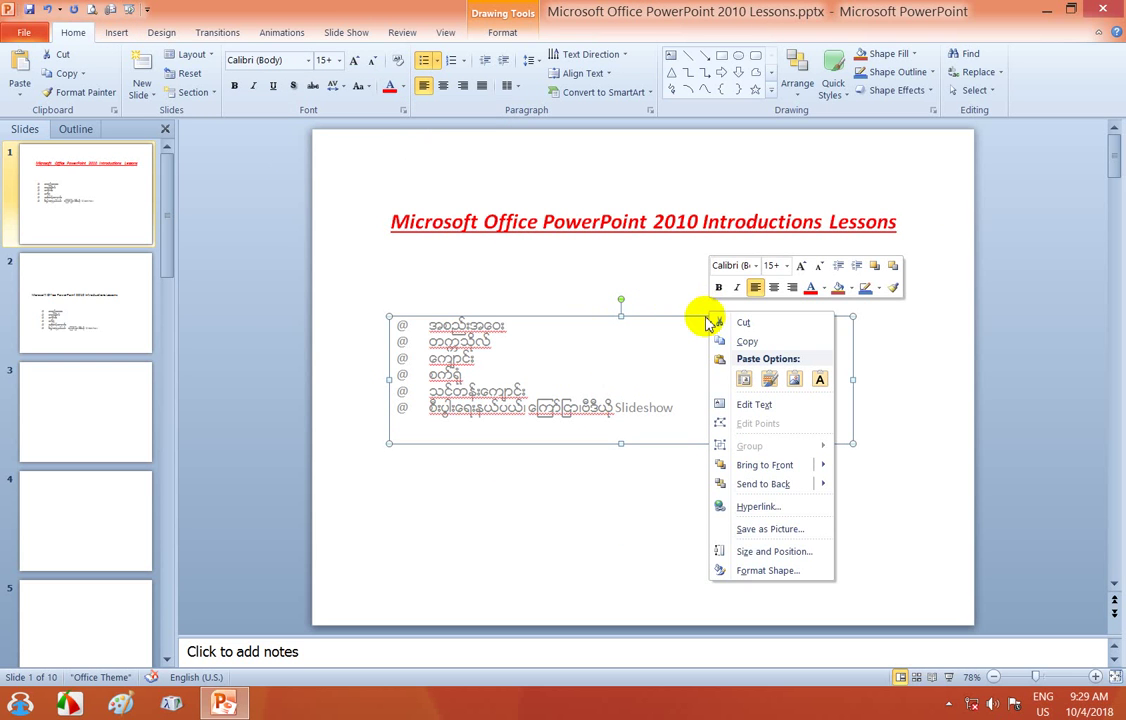
pyautogui.rightClick(648, 187)
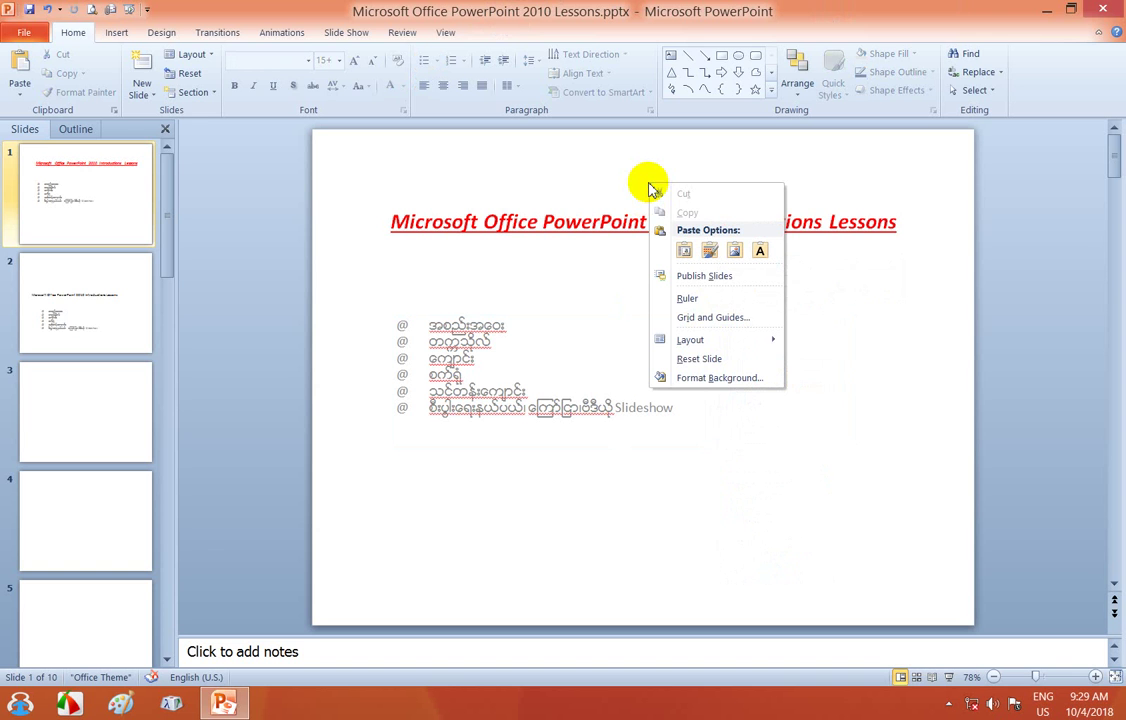
pyautogui.rightClick(824, 312)
pyautogui.rightClick(728, 254)
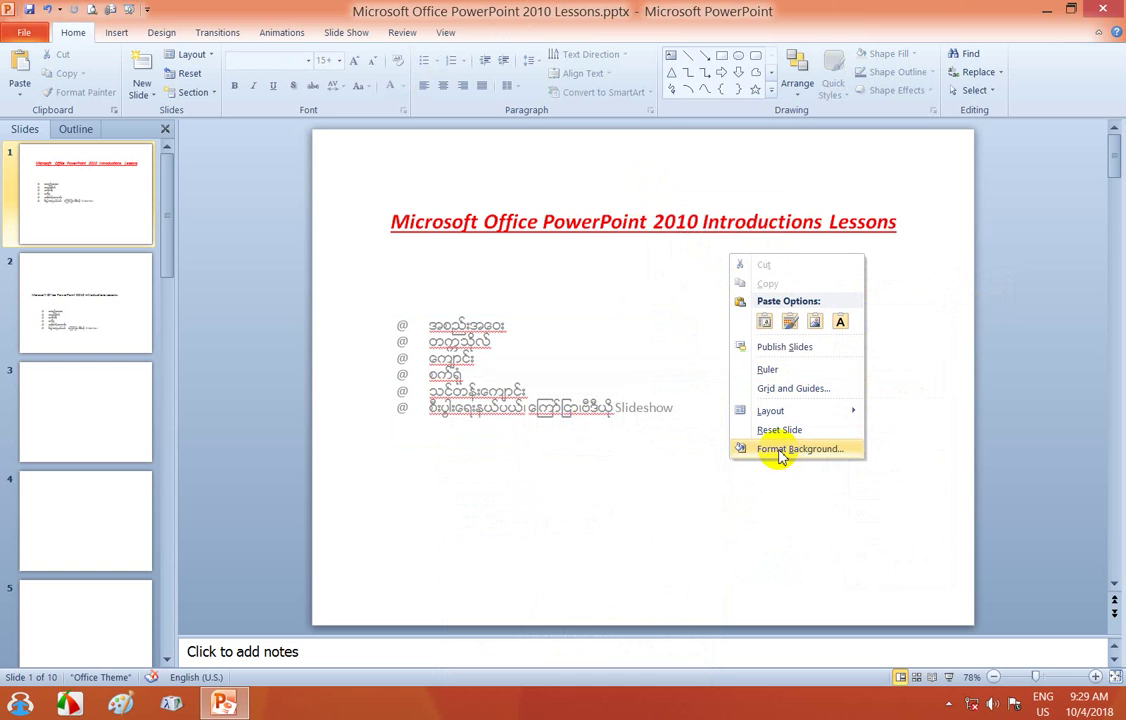
pyautogui.click(781, 451)
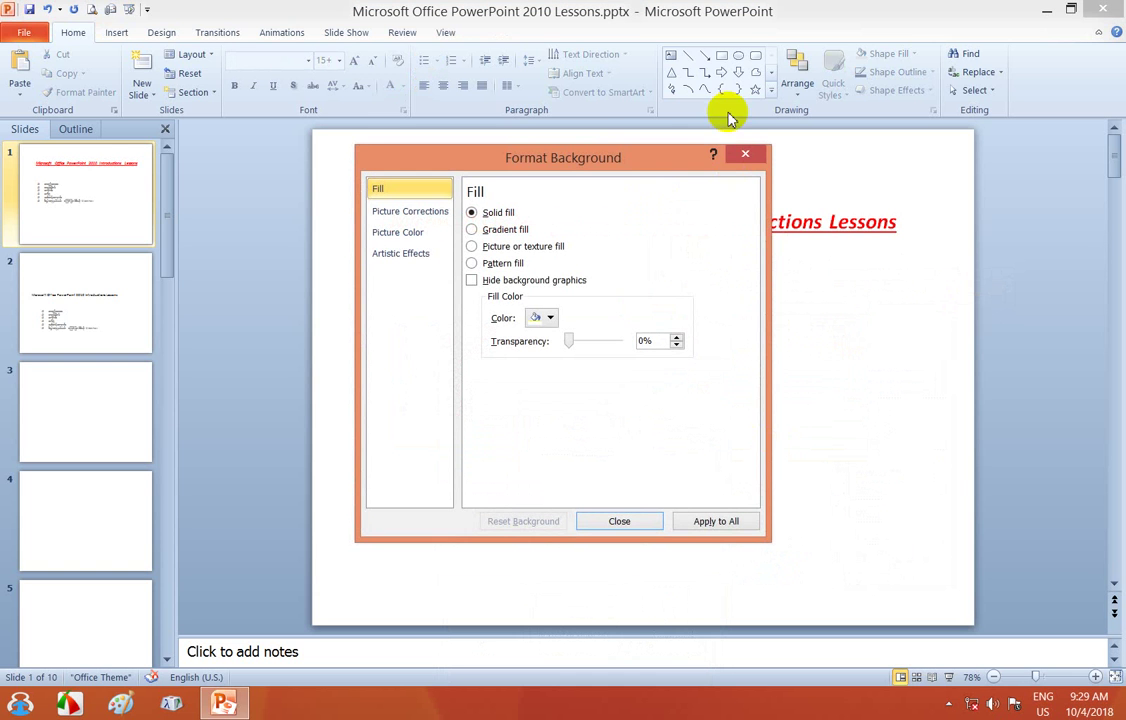
pyautogui.click(743, 157)
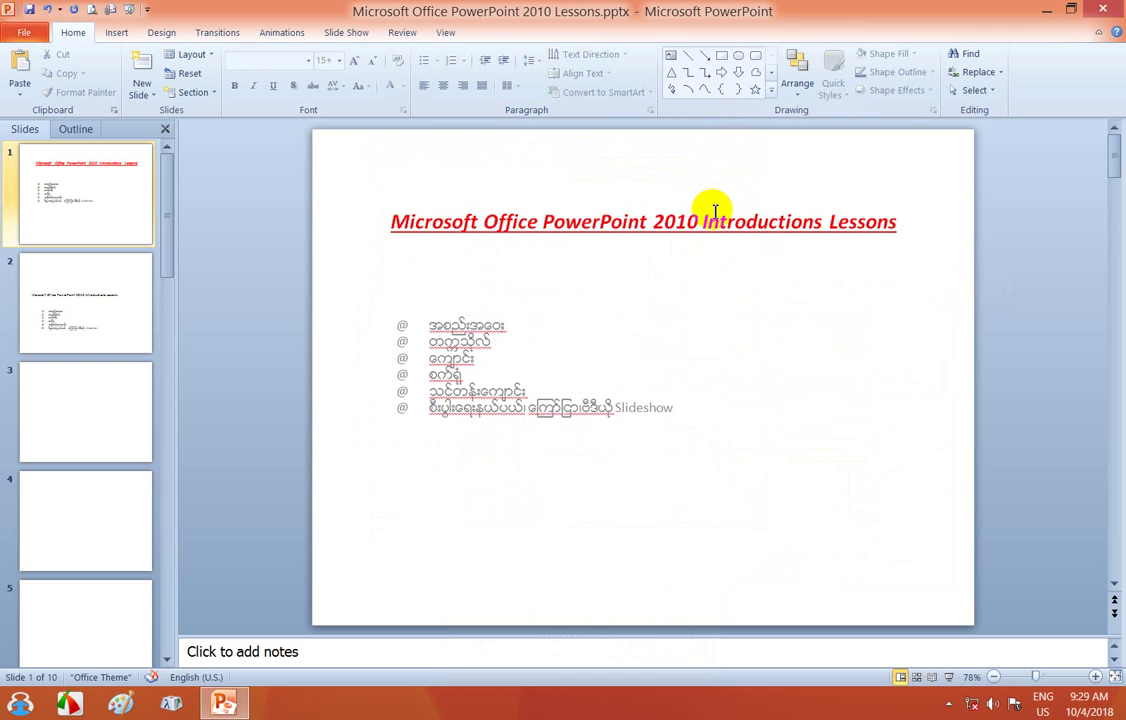
pyautogui.rightClick(788, 327)
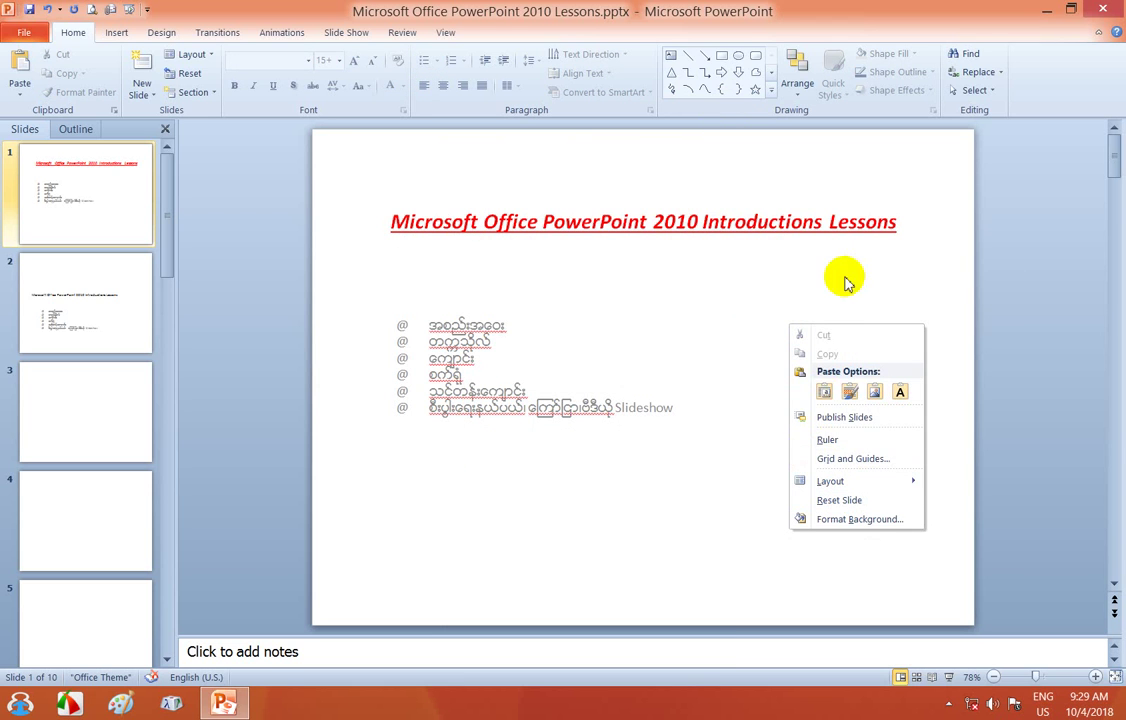
pyautogui.click(832, 172)
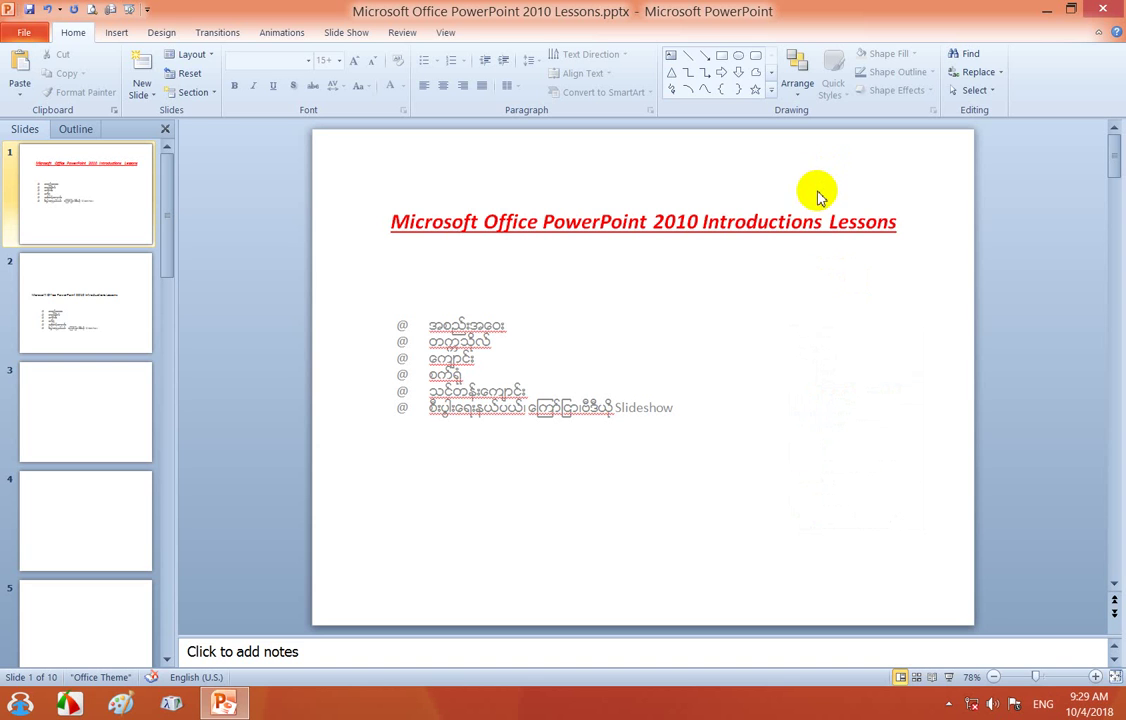
# Turn on the horizontal and vertical rulers with the Ruler checkbox on the View tab
pyautogui.click(445, 33)
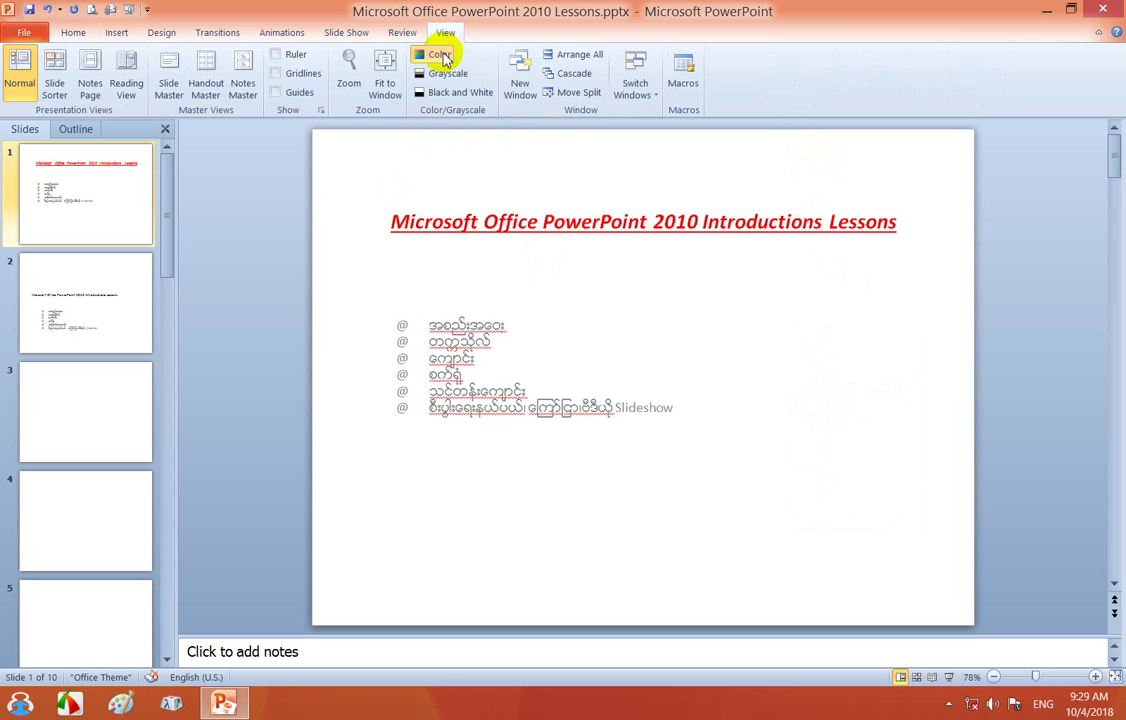
pyautogui.click(281, 58)
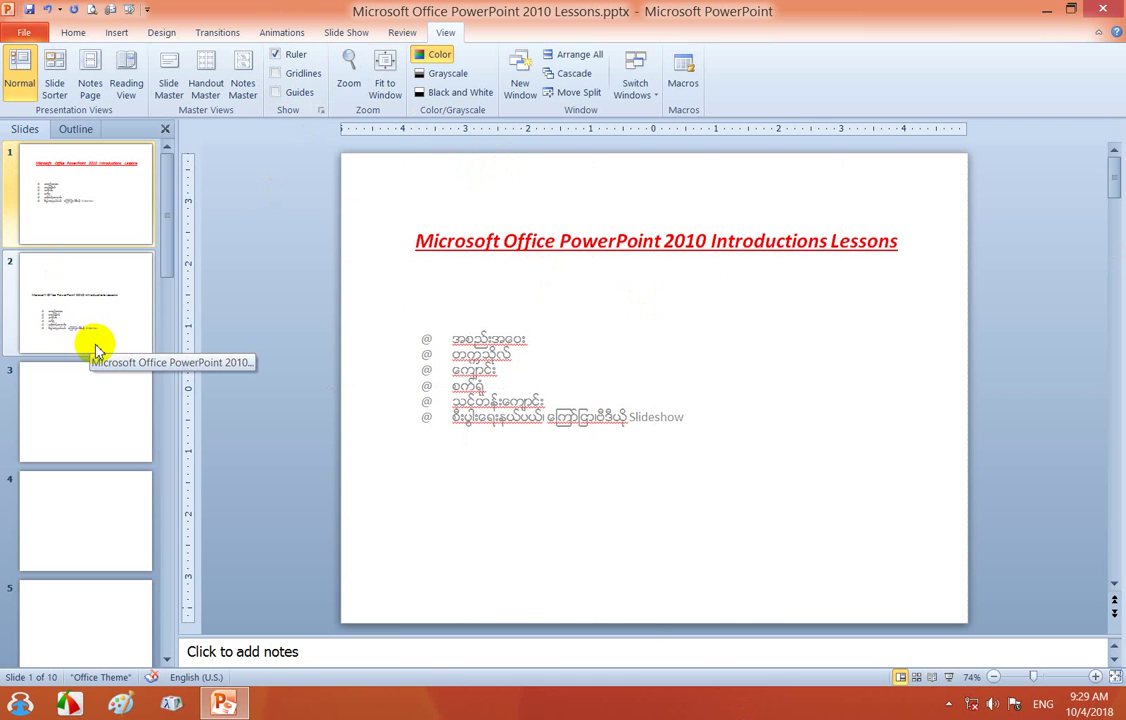
# Open Format Background for slide 1 and move the panel to the upper left, clear of the title
pyautogui.rightClick(392, 186)
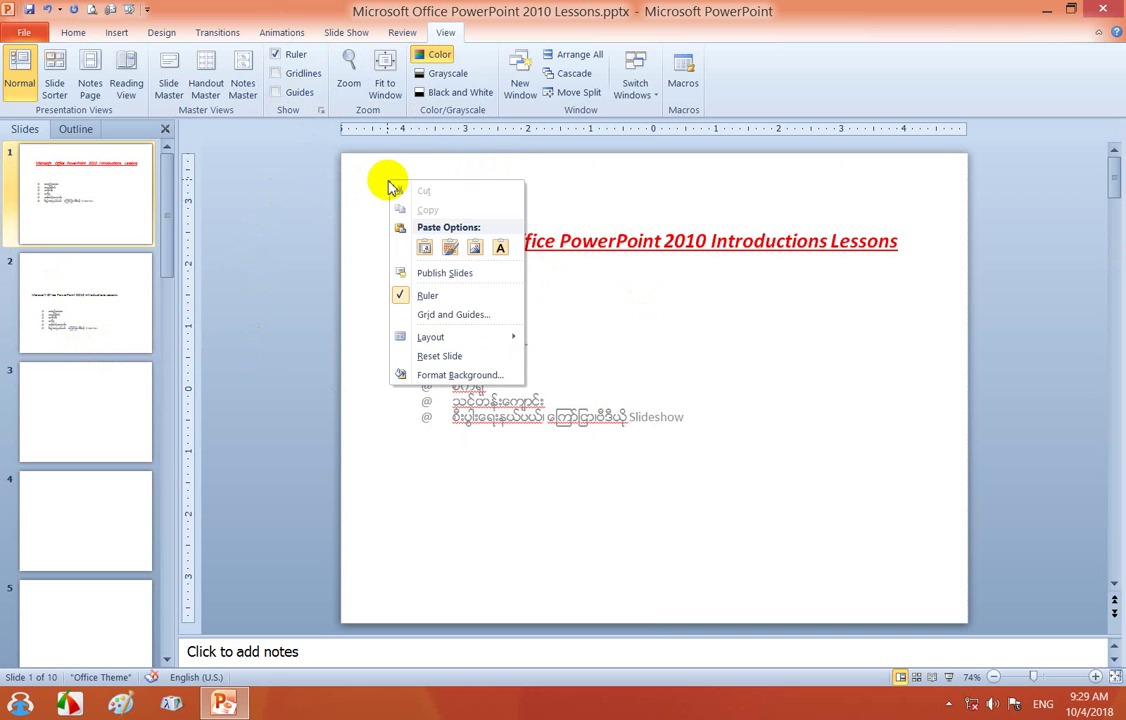
pyautogui.click(436, 383)
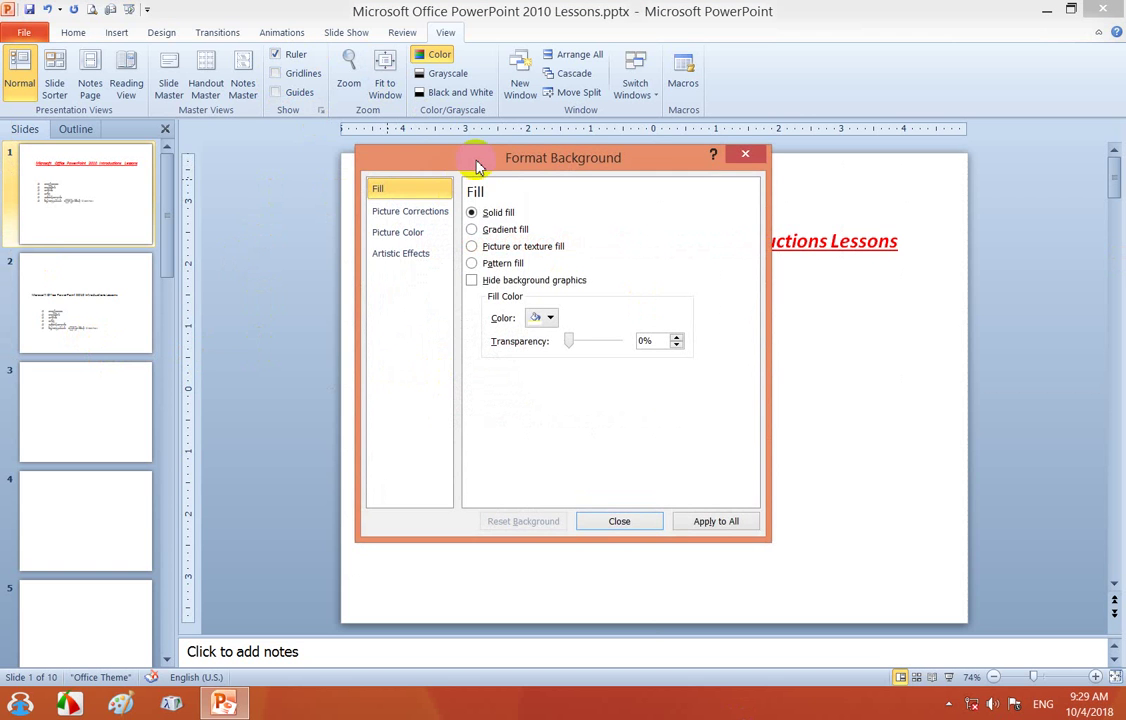
pyautogui.moveTo(465, 157); pyautogui.dragTo(790, 177)
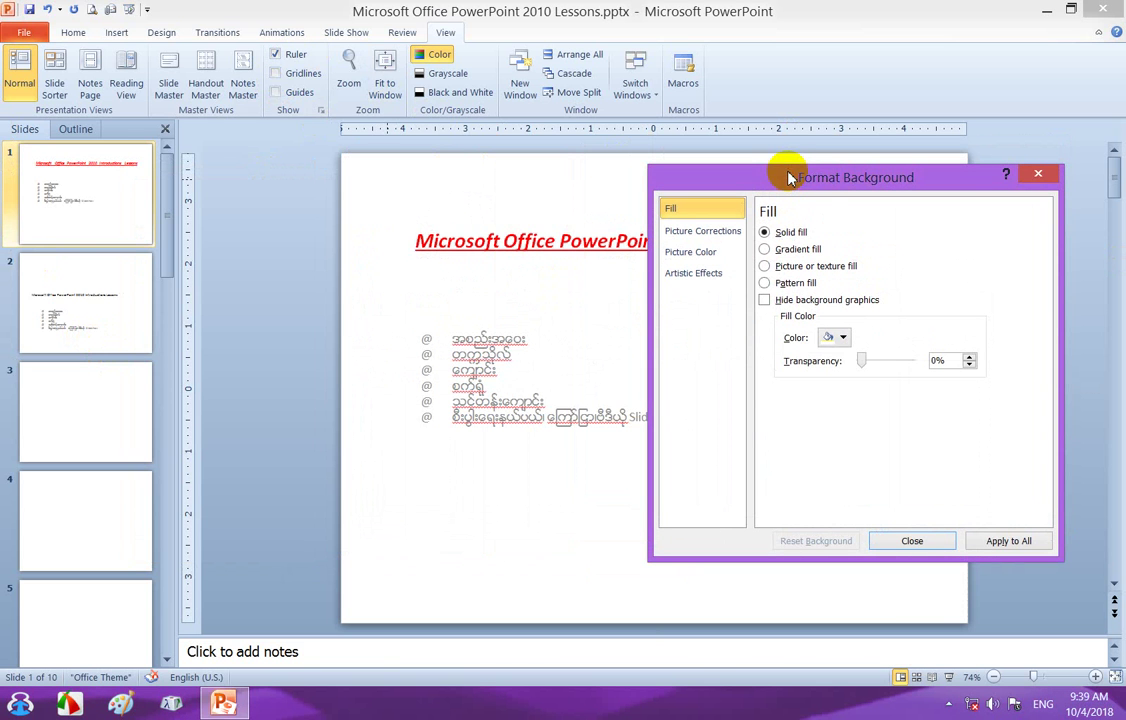
pyautogui.moveTo(817, 181); pyautogui.dragTo(347, 111)
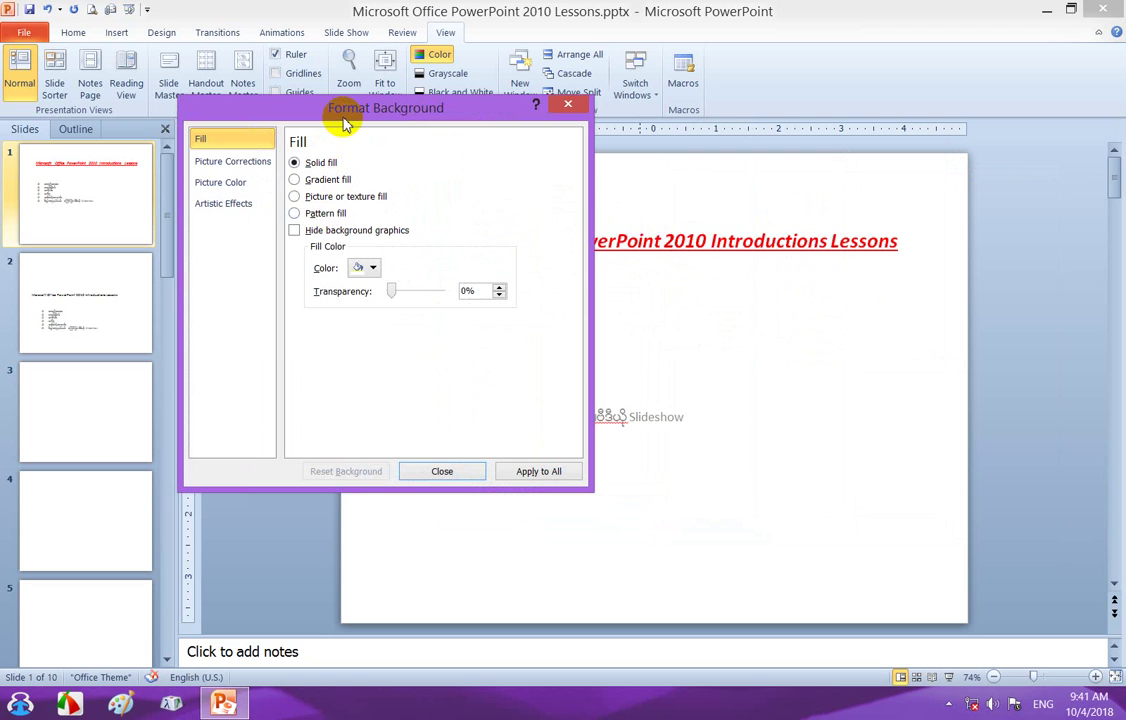
# Fill slide 1's background with light blue, then change the solid colour to light purple
pyautogui.click(368, 267)
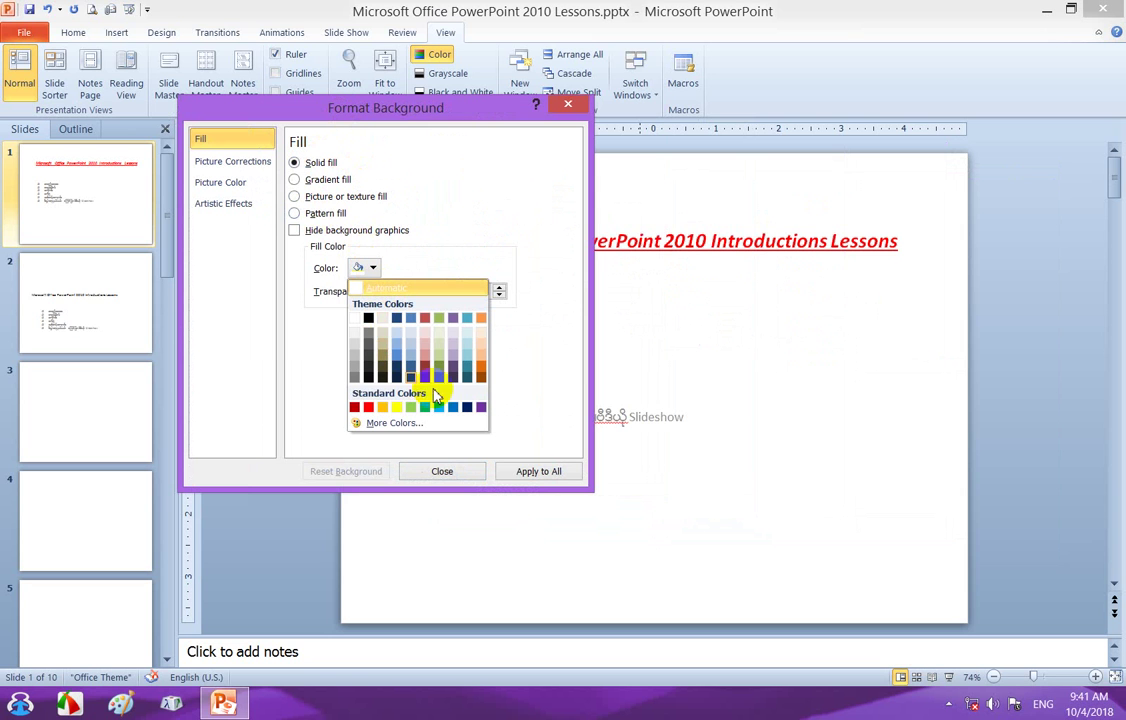
pyautogui.click(439, 407)
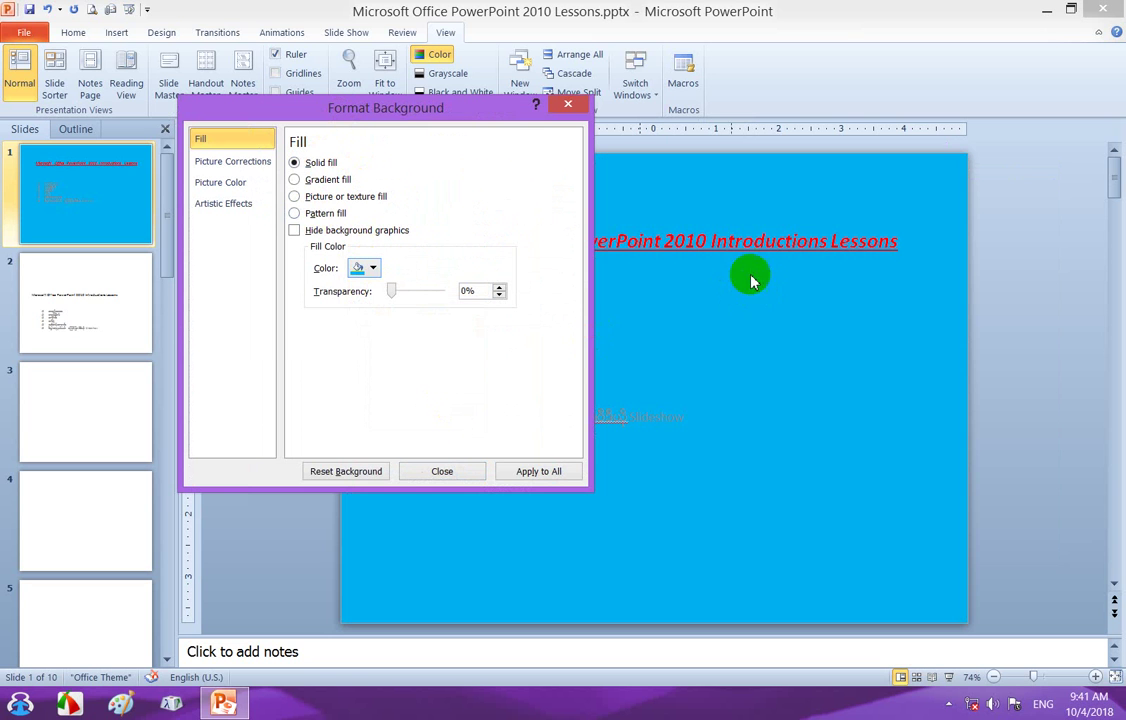
pyautogui.moveTo(387, 120); pyautogui.dragTo(737, 122)
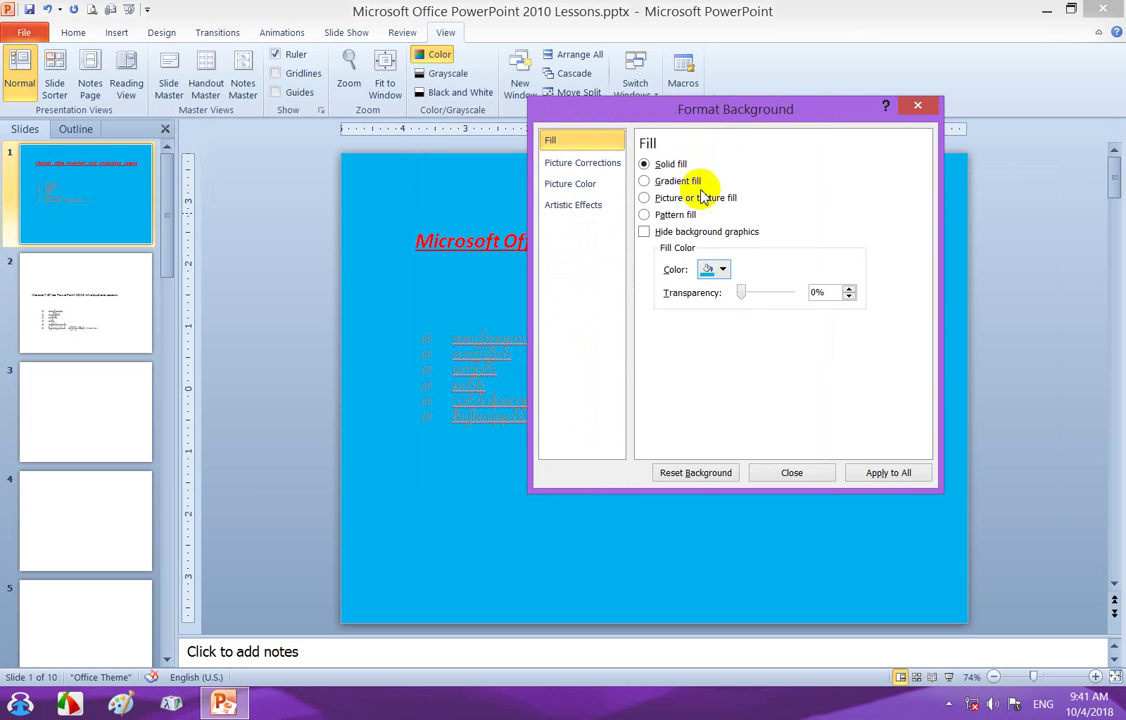
pyautogui.click(714, 269)
pyautogui.click(803, 364)
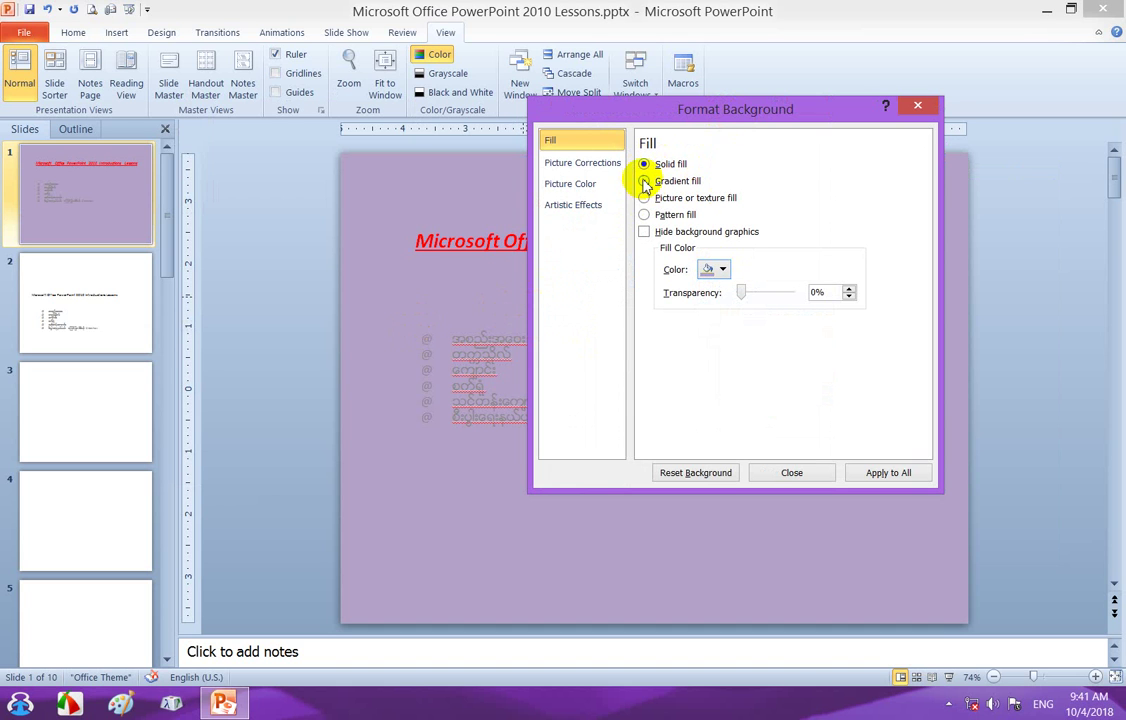
# Switch to a gradient fill, move stops to about 16% and 47%, and apply the cyan-to-blue preset
pyautogui.click(645, 182)
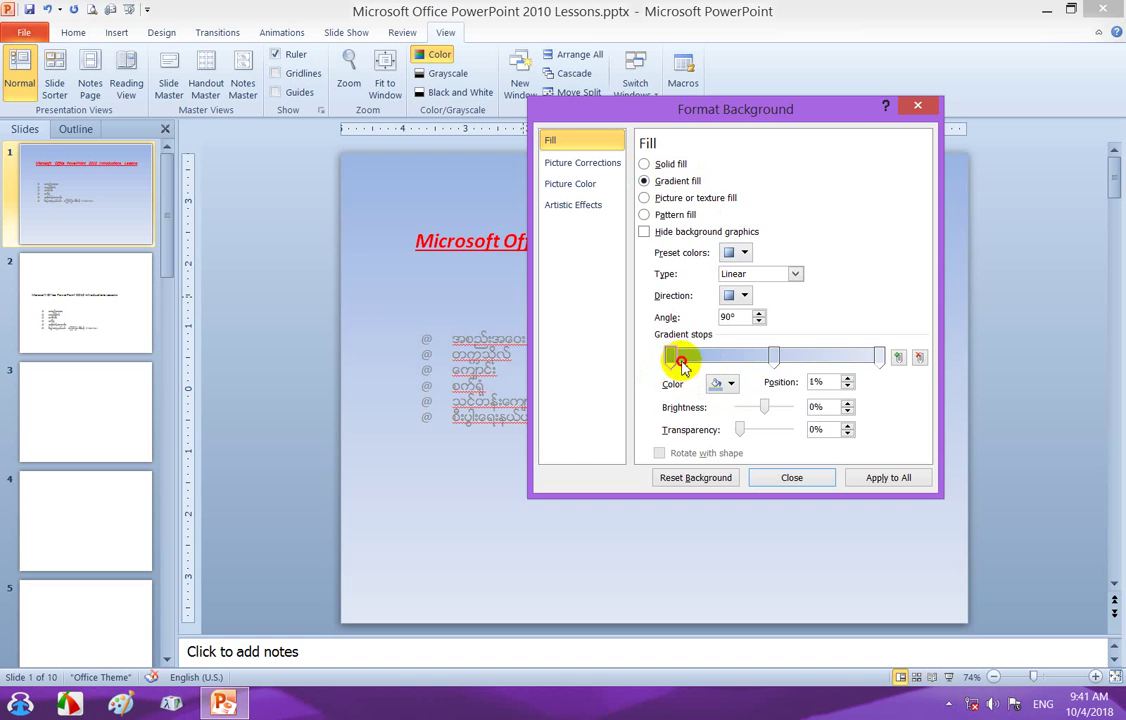
pyautogui.moveTo(669, 358); pyautogui.dragTo(801, 360)
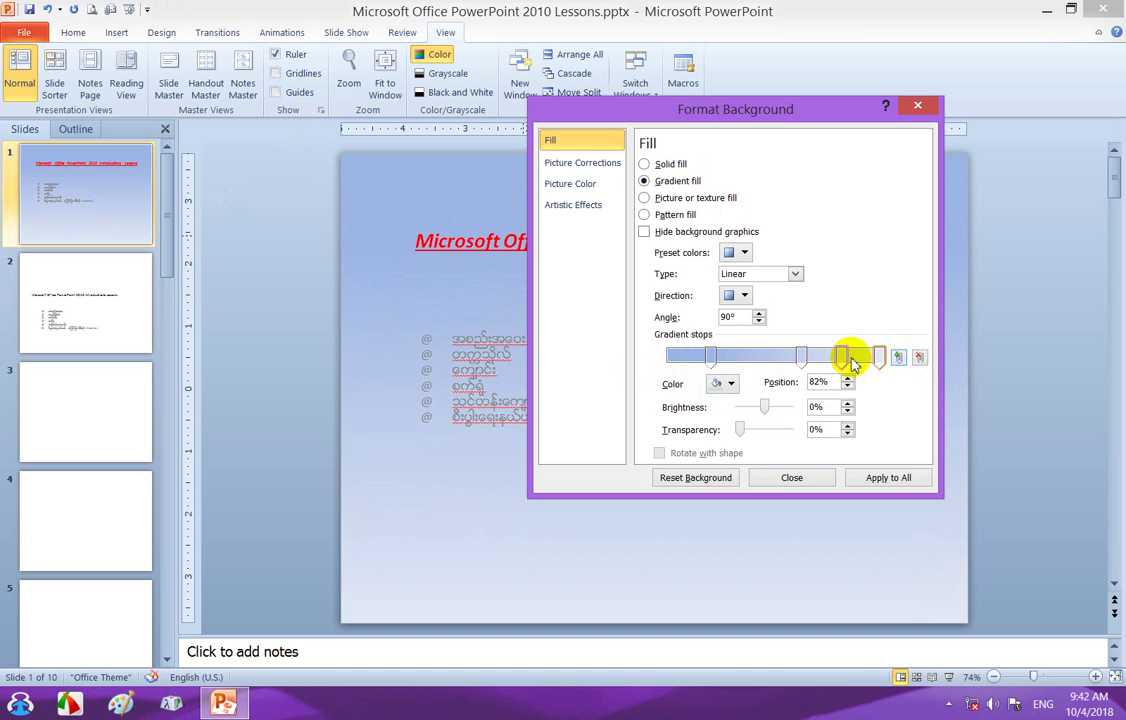
pyautogui.moveTo(800, 357); pyautogui.dragTo(757, 354)
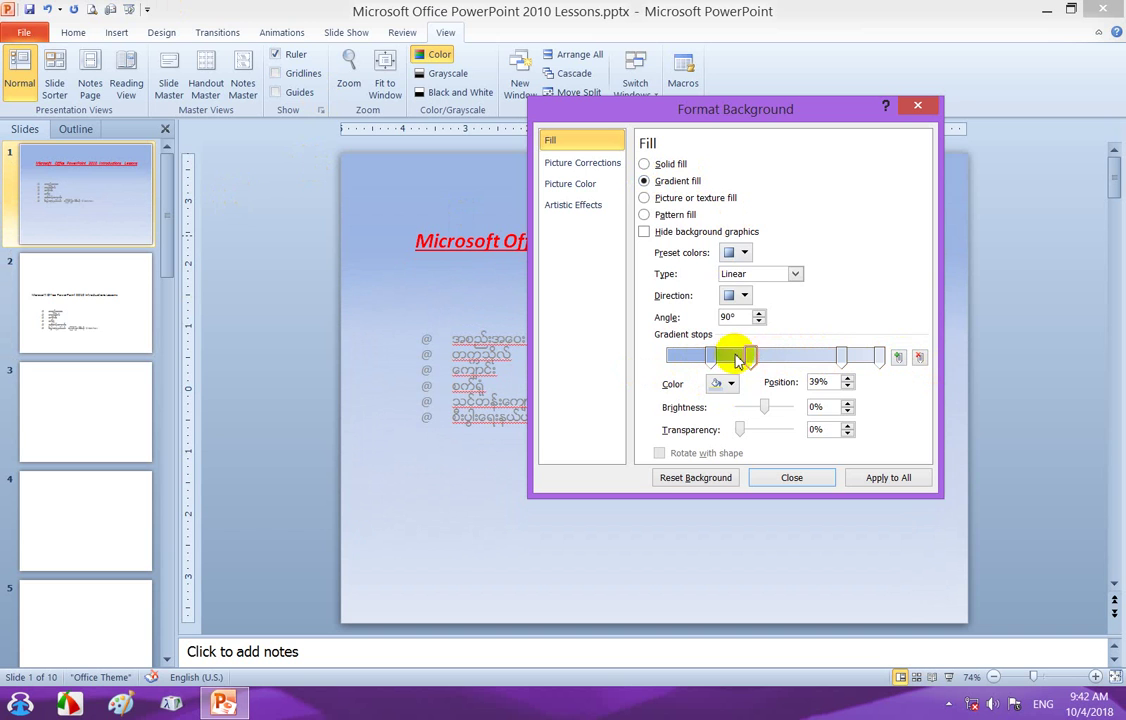
pyautogui.click(743, 253)
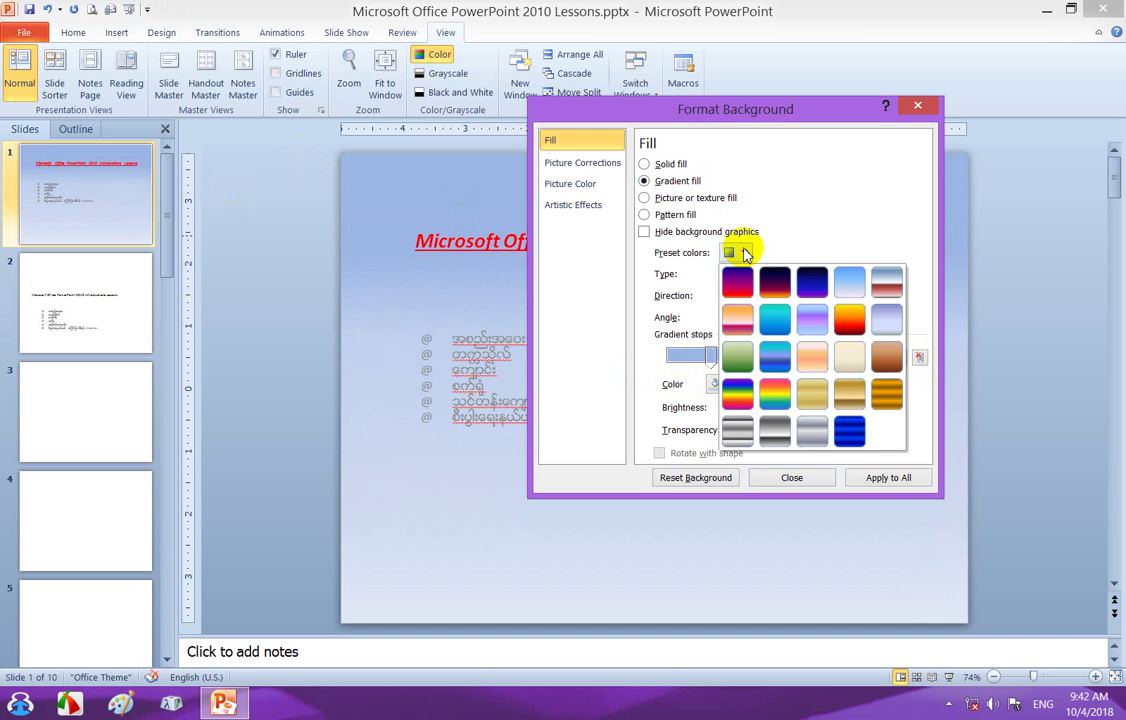
pyautogui.click(774, 318)
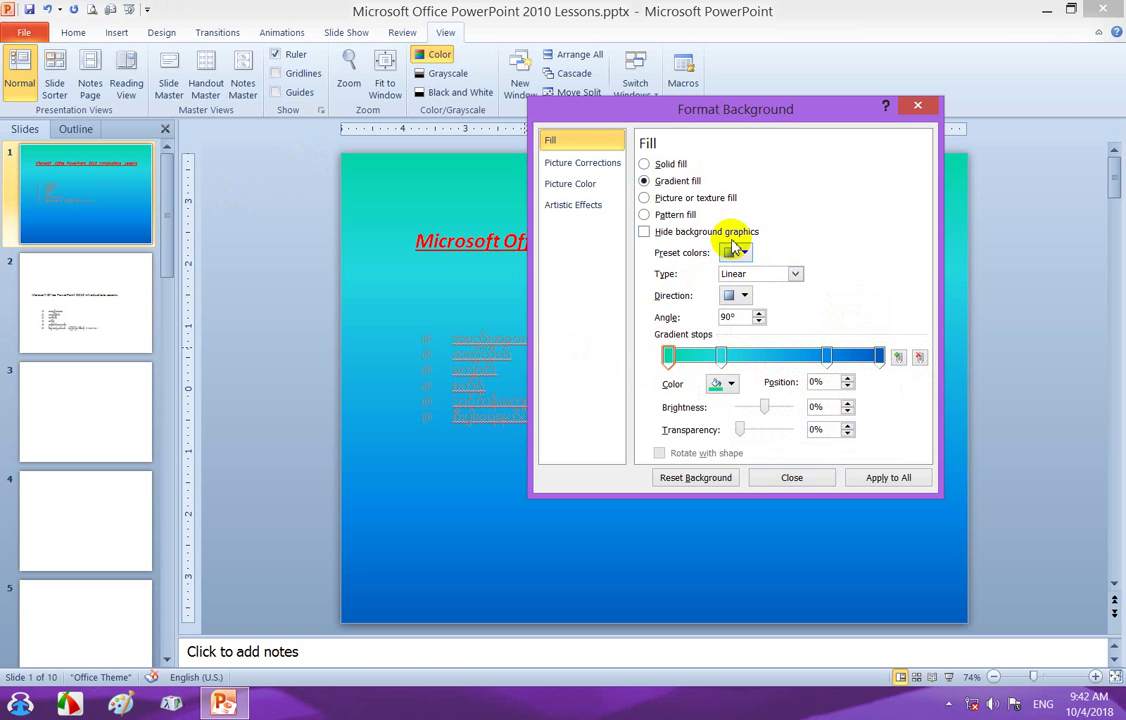
# Try Radial, Rectangular and Path gradient types, settling on Shade from title
pyautogui.click(796, 275)
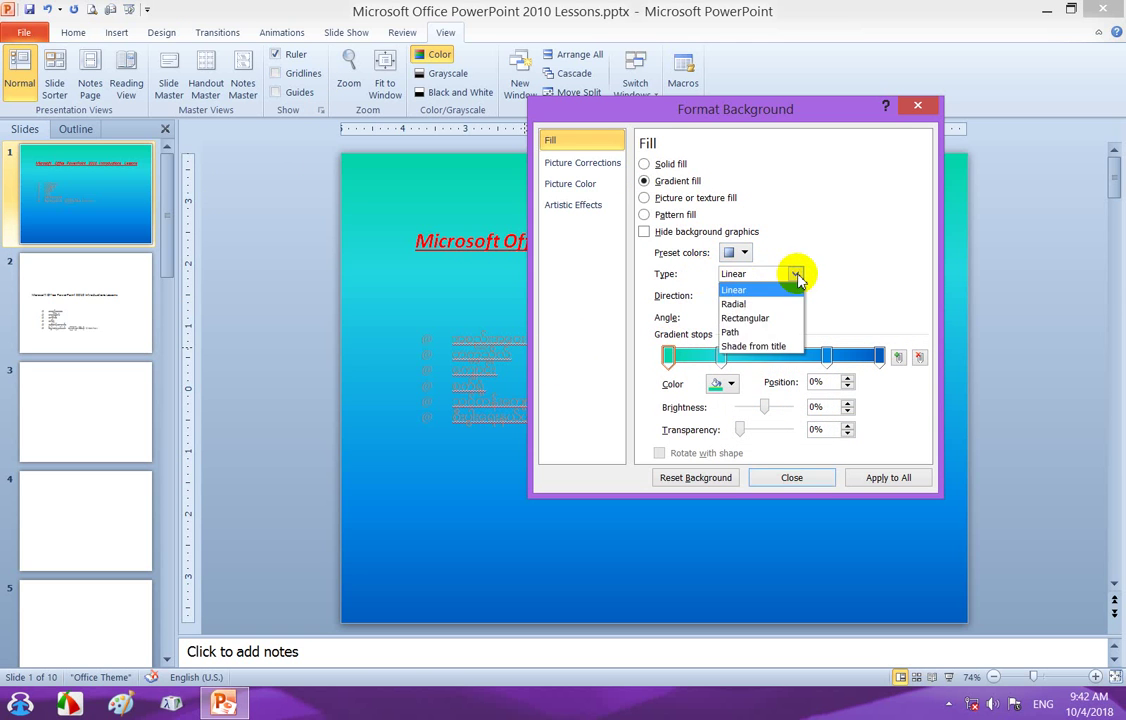
pyautogui.click(745, 303)
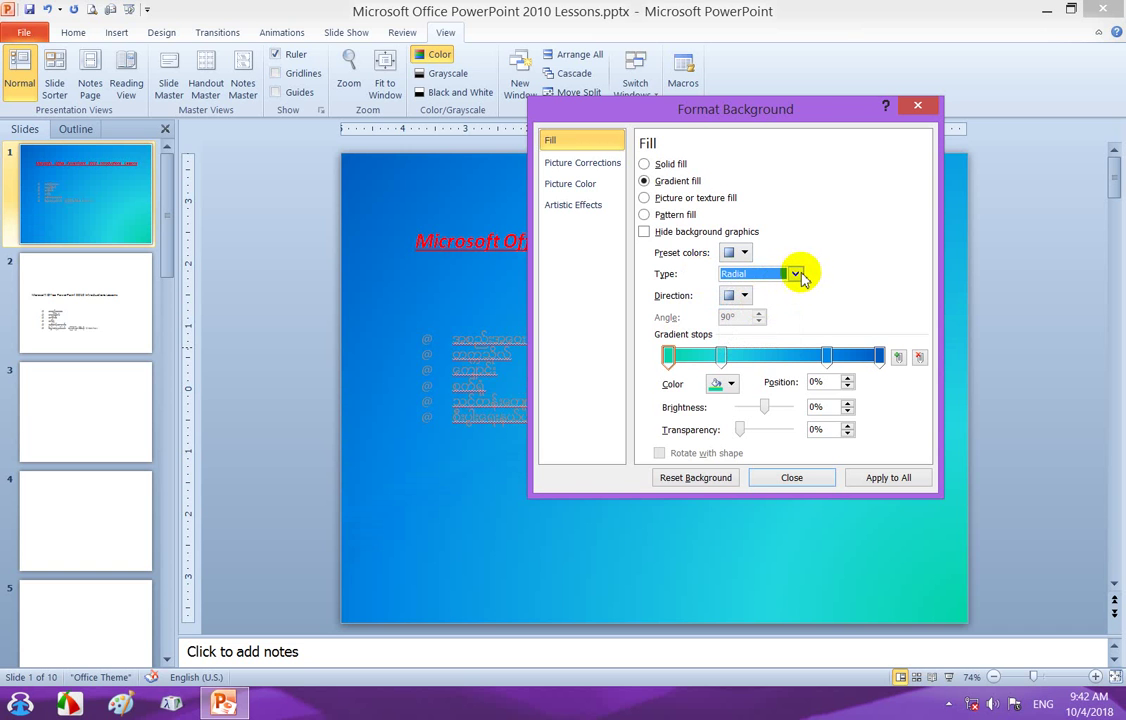
pyautogui.click(801, 276)
pyautogui.click(762, 318)
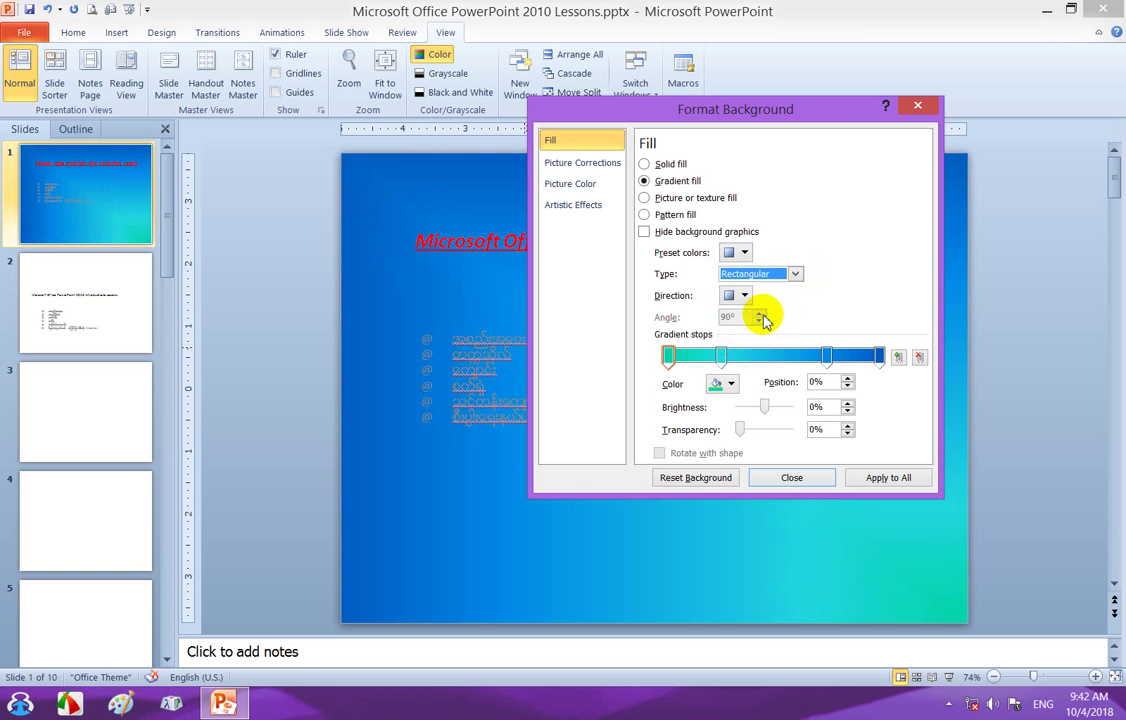
pyautogui.click(799, 274)
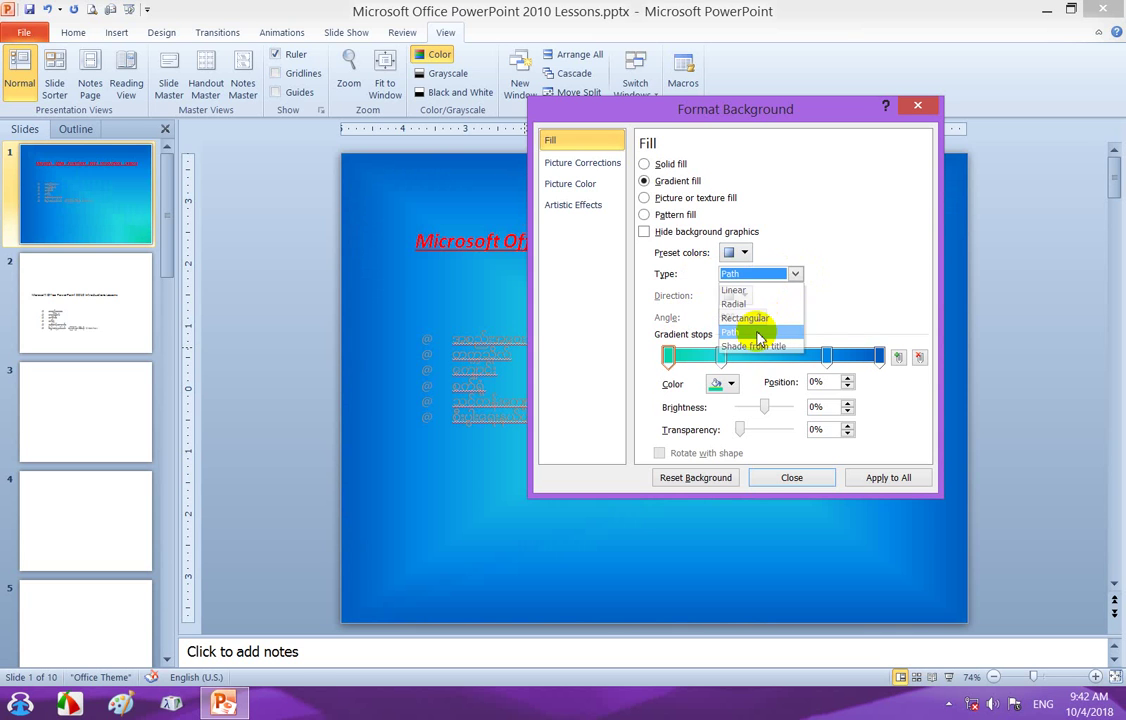
pyautogui.click(757, 333)
pyautogui.click(795, 275)
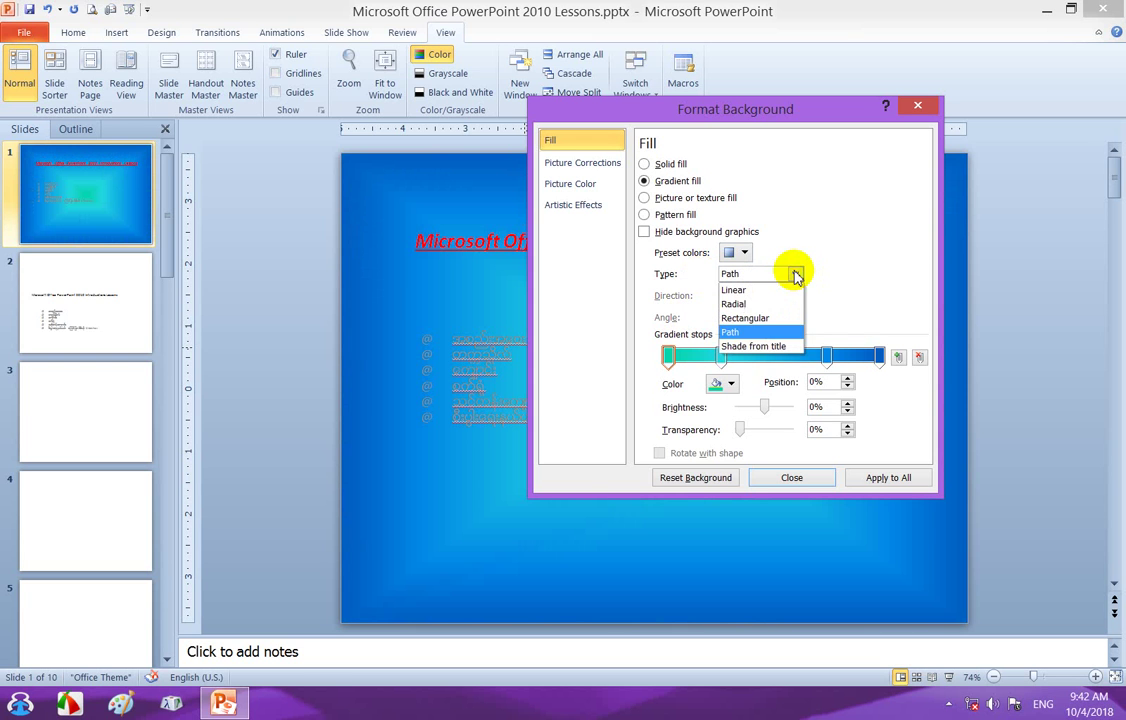
pyautogui.click(771, 347)
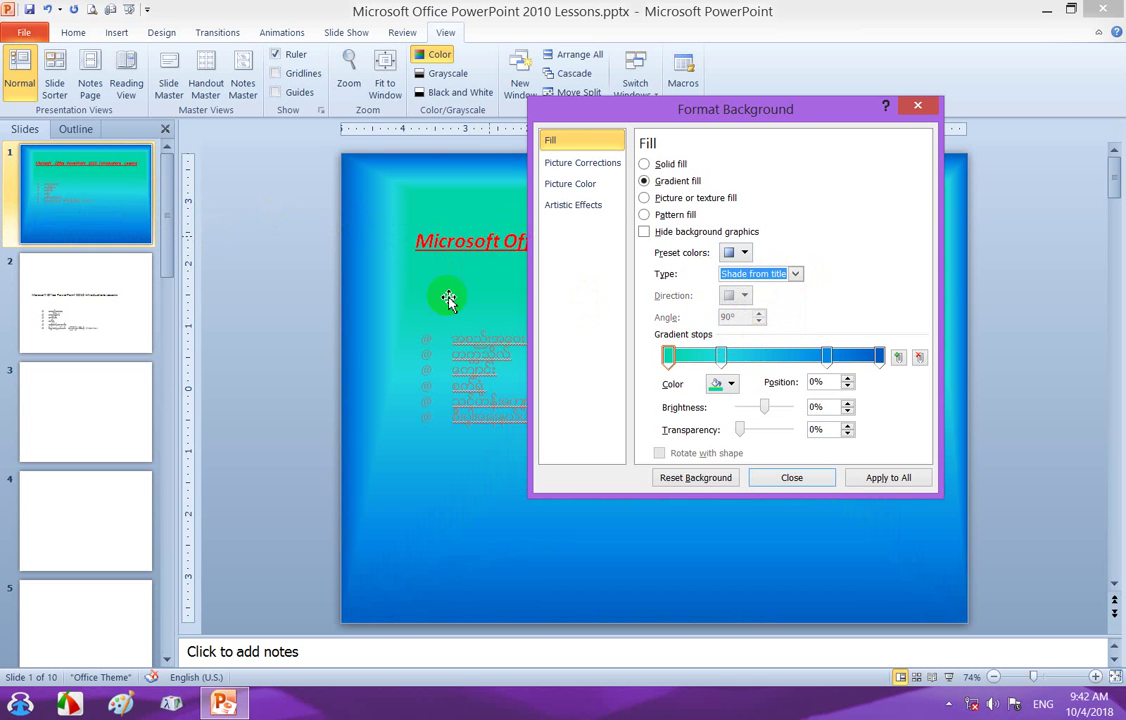
pyautogui.moveTo(787, 110); pyautogui.dragTo(341, 124)
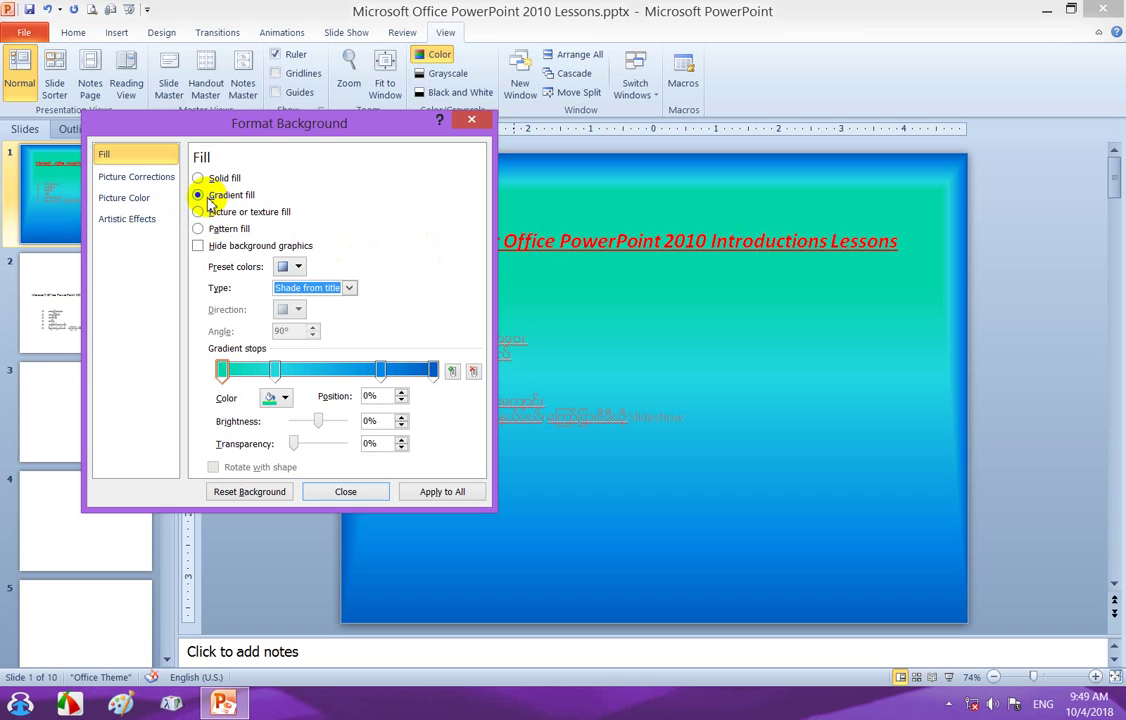
# Try the lavender and green preset gradients, settling on the light-blue preset
pyautogui.click(298, 267)
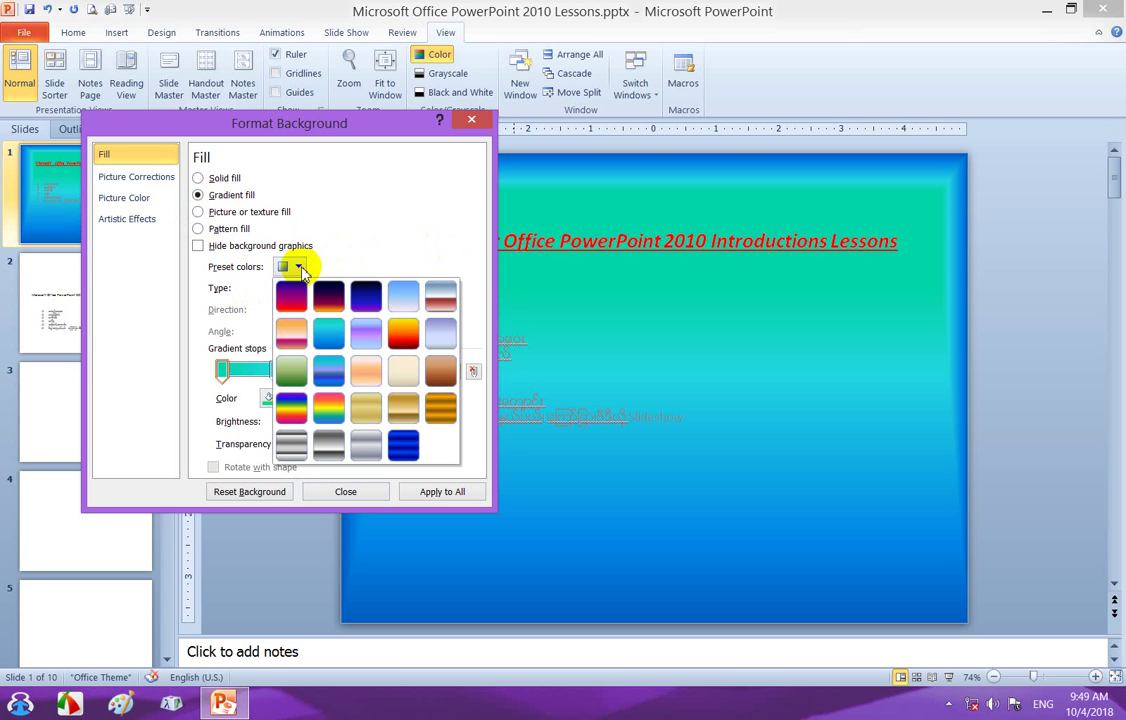
pyautogui.click(440, 337)
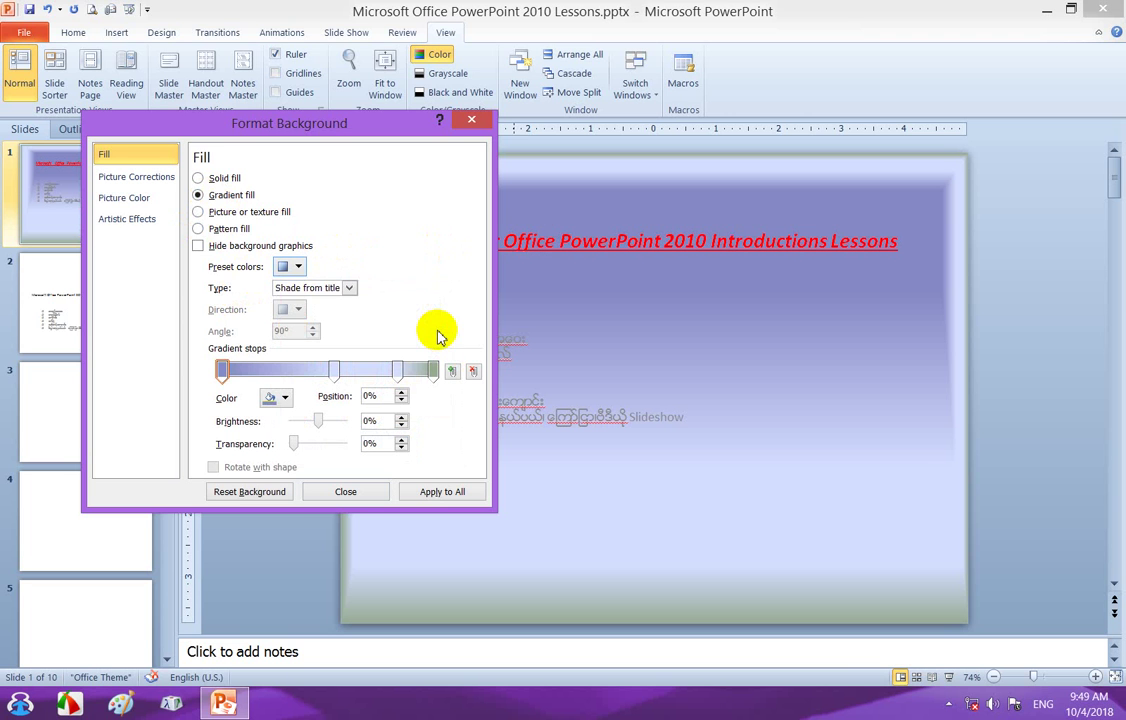
pyautogui.click(299, 268)
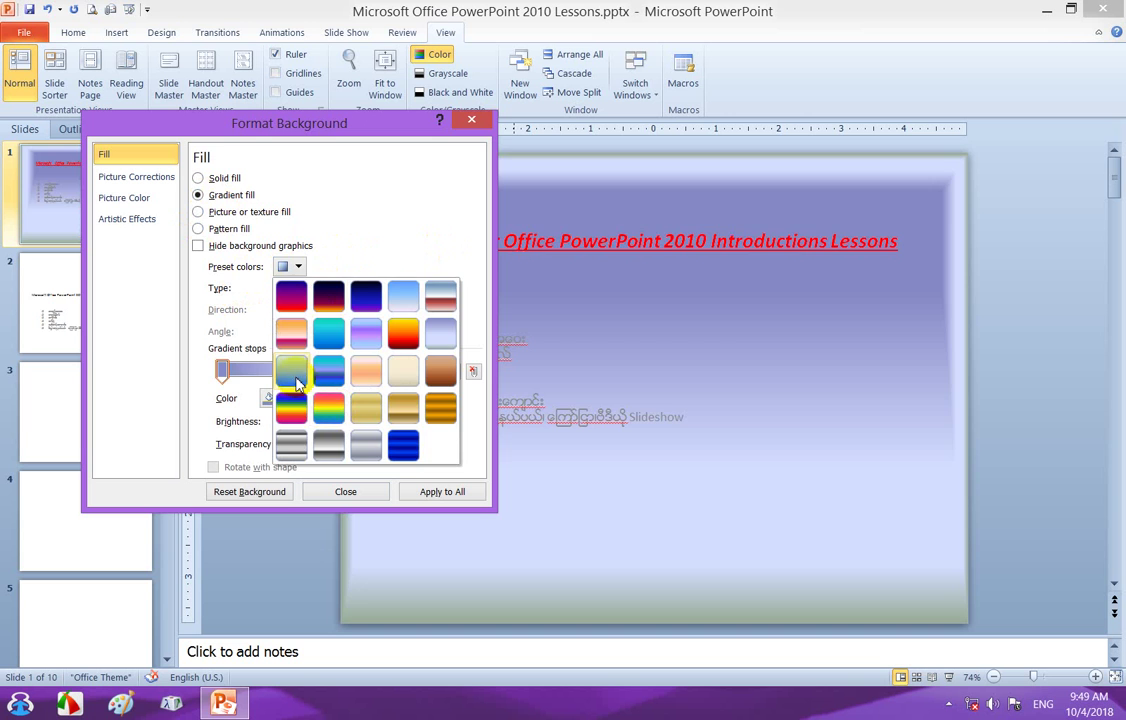
pyautogui.click(291, 376)
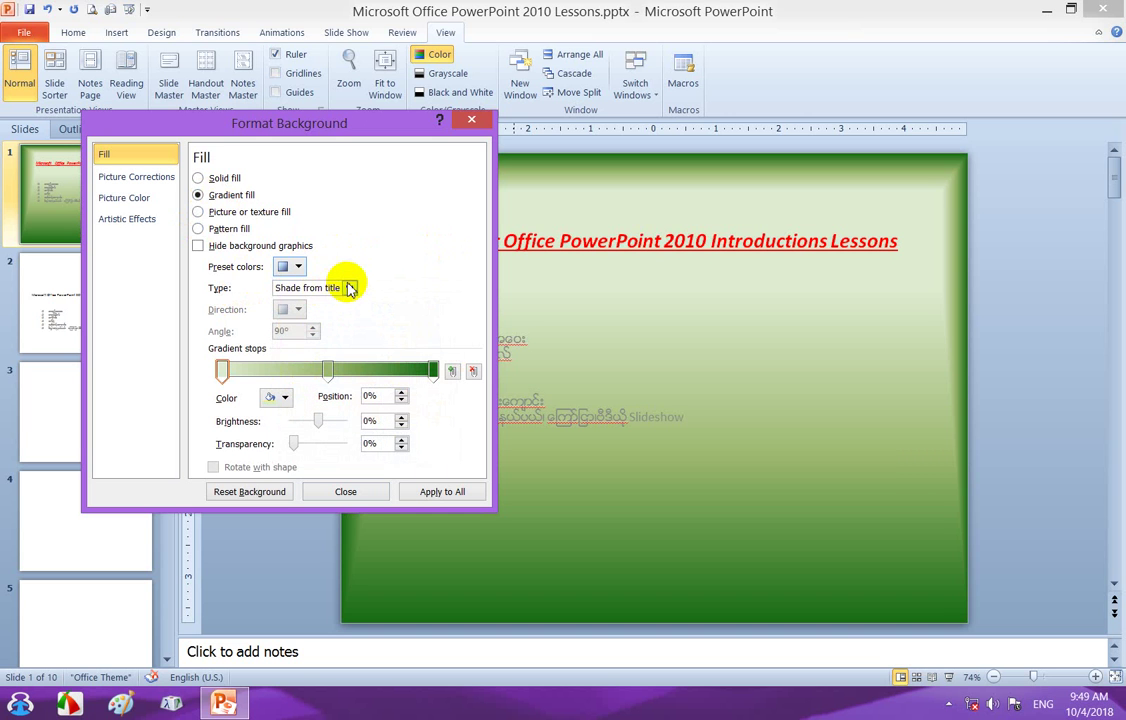
pyautogui.click(297, 267)
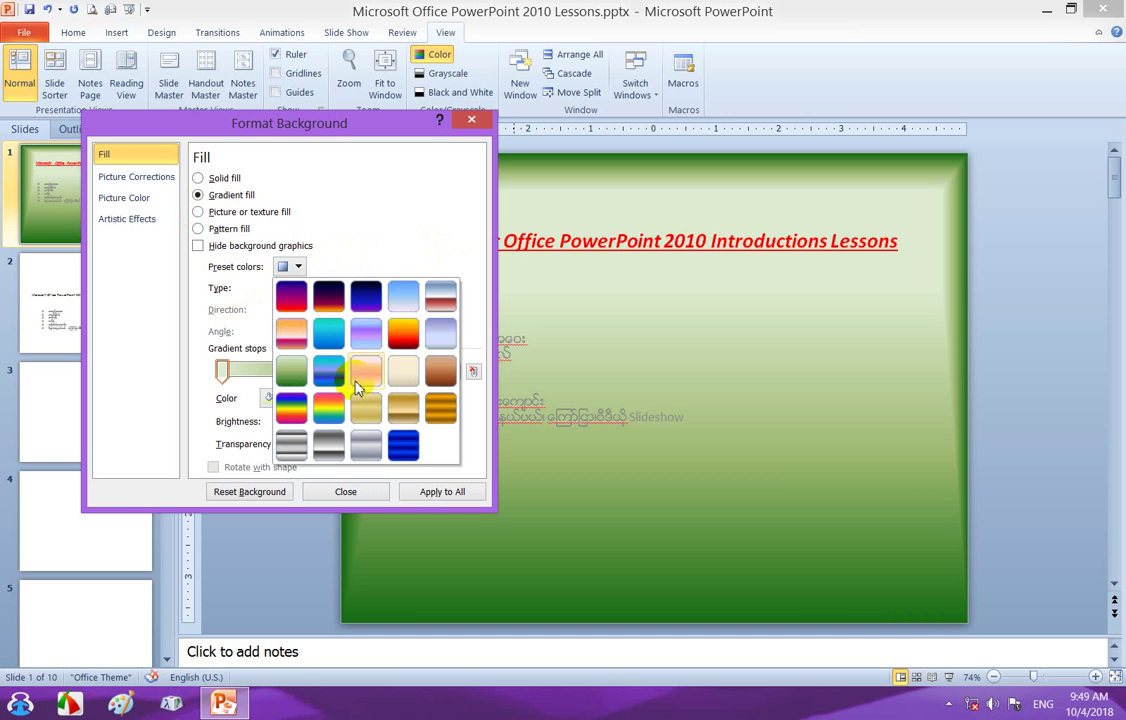
pyautogui.click(402, 297)
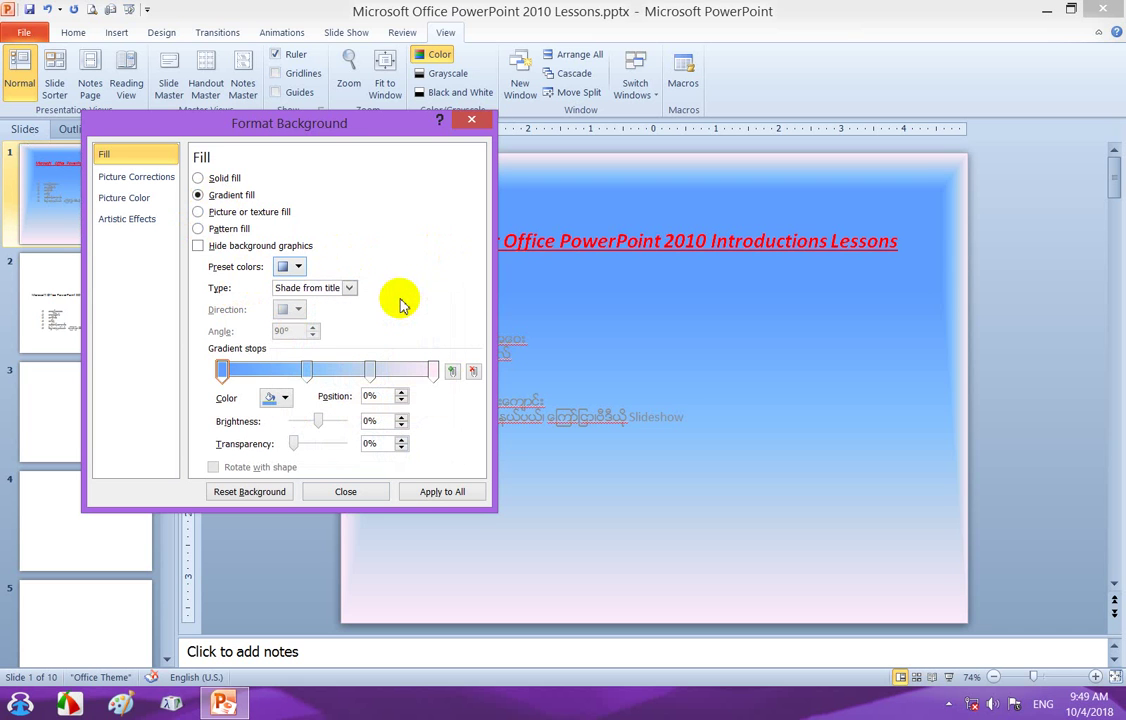
# Move the first gradient stop to 7% and set the background panel aside
pyautogui.moveTo(221, 371)
pyautogui.mouseDown()
pyautogui.moveTo(346, 375)
pyautogui.moveTo(246, 378)
pyautogui.moveTo(327, 370)
pyautogui.mouseUp()
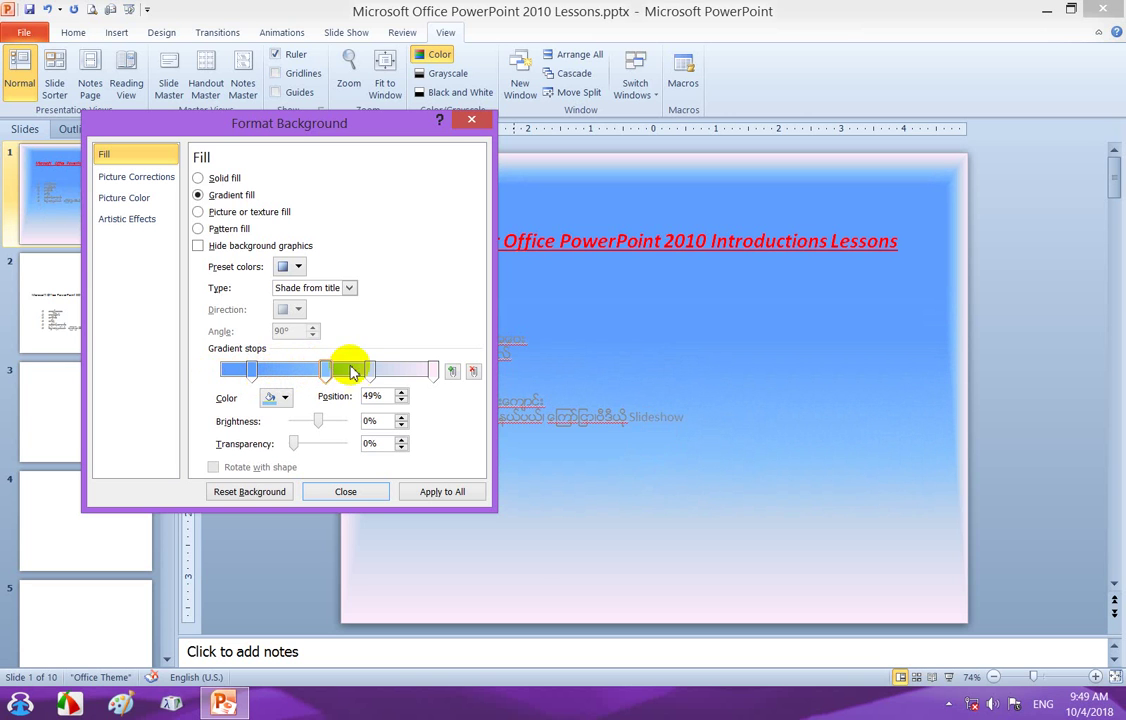
pyautogui.click(600, 237)
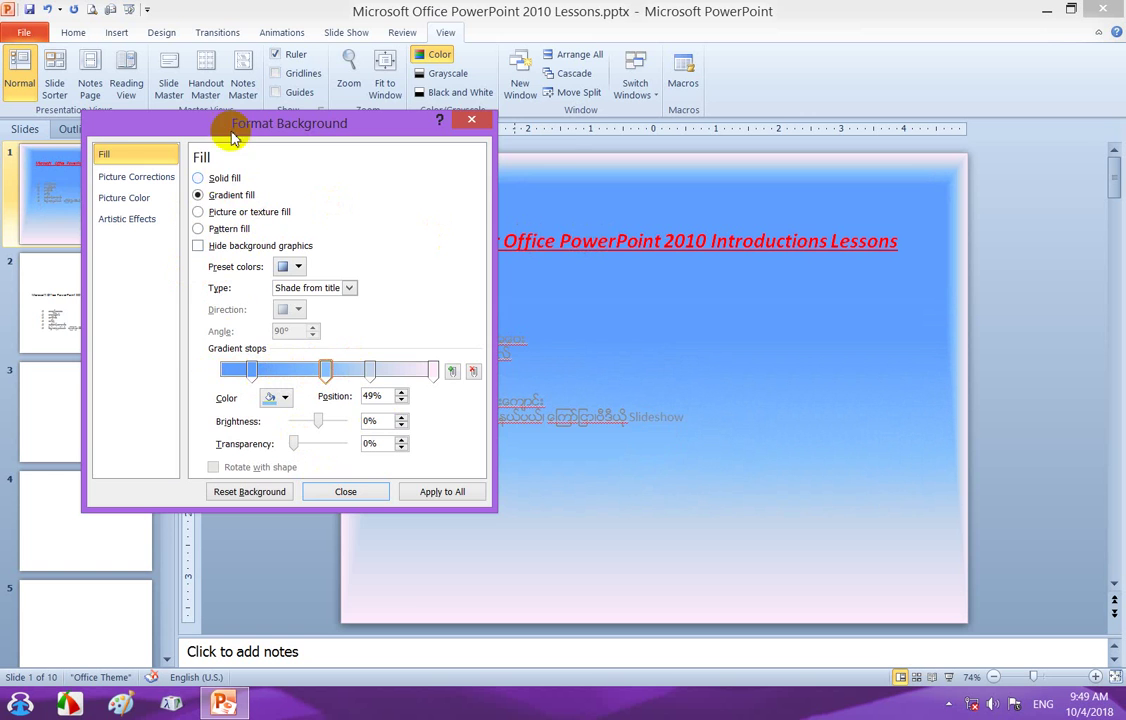
pyautogui.moveTo(221, 121); pyautogui.dragTo(197, 93)
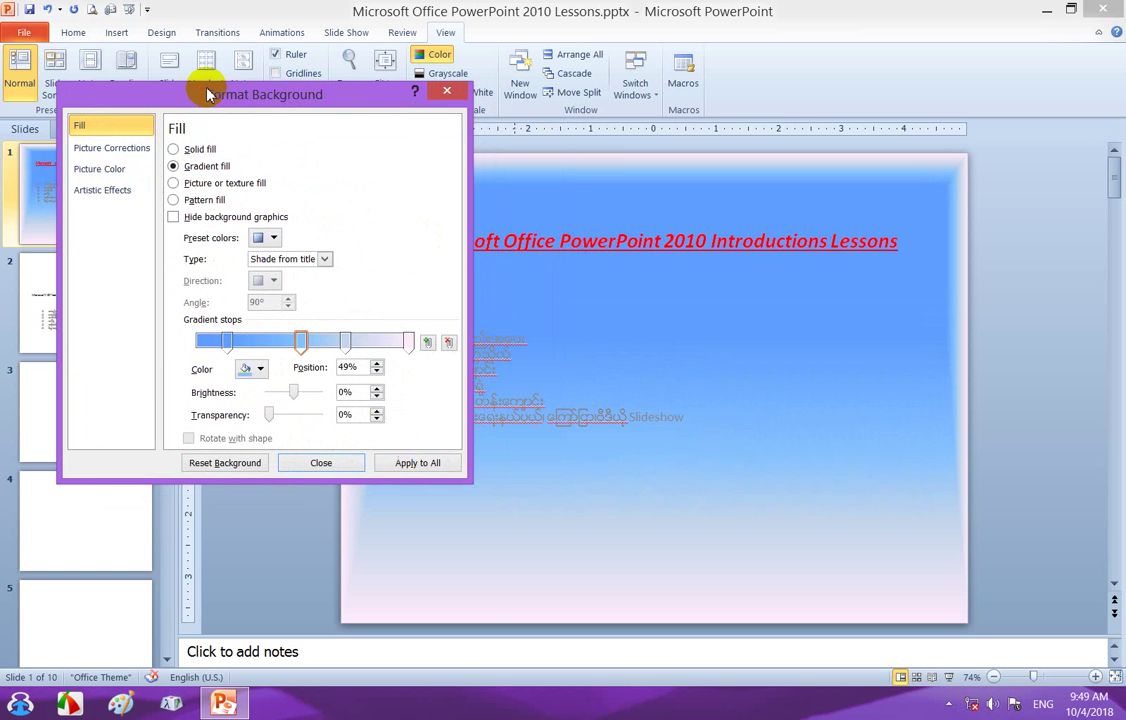
# Apply the papyrus picture/texture fill to slide 1's background and close Format Background
pyautogui.click(174, 184)
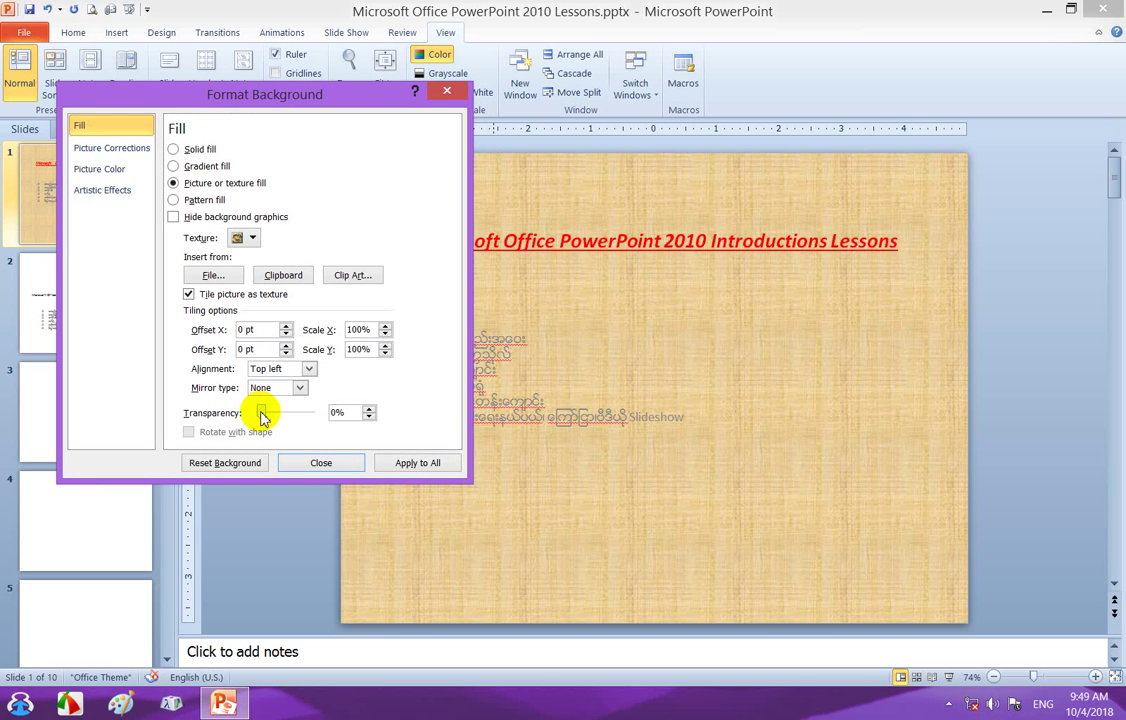
pyautogui.moveTo(261, 412)
pyautogui.mouseDown()
pyautogui.moveTo(279, 414)
pyautogui.moveTo(212, 414)
pyautogui.moveTo(380, 420)
pyautogui.moveTo(146, 422)
pyautogui.mouseUp()
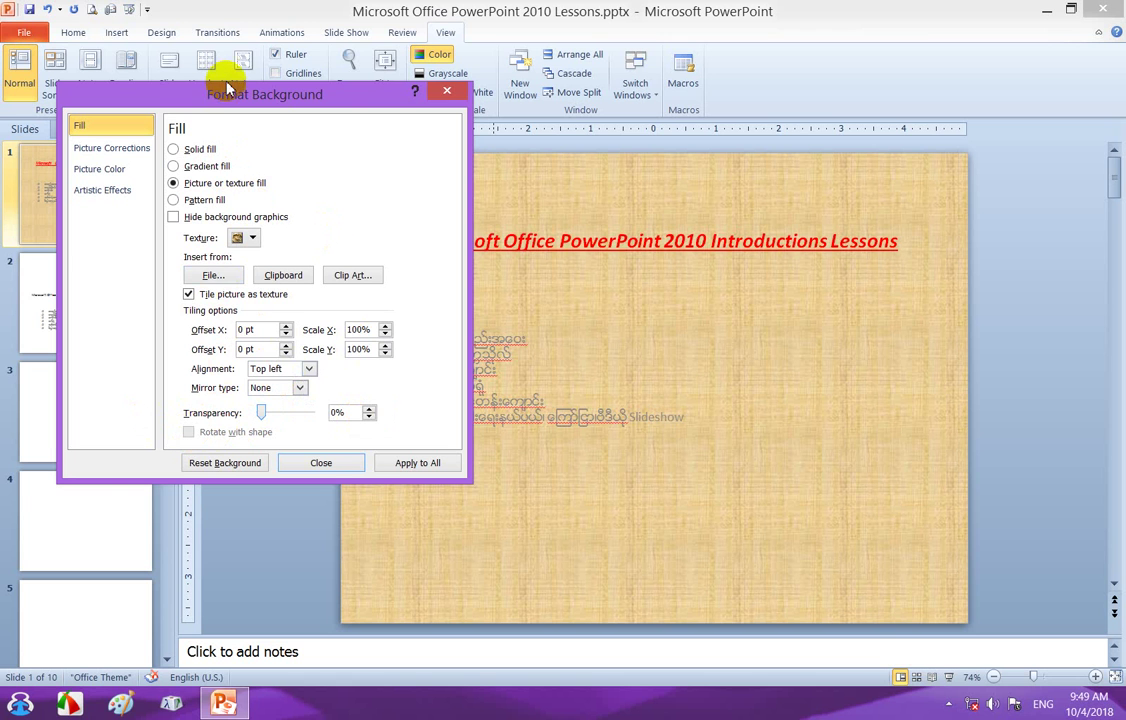
pyautogui.moveTo(214, 97); pyautogui.dragTo(264, 98)
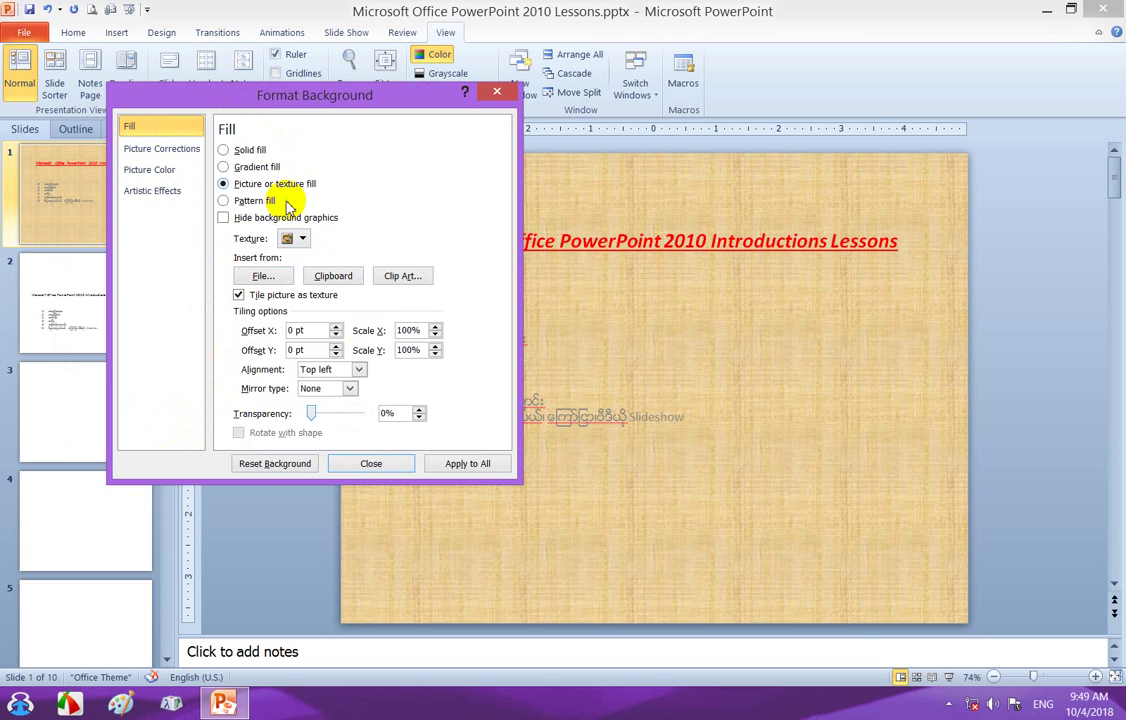
pyautogui.moveTo(295, 105); pyautogui.dragTo(270, 148)
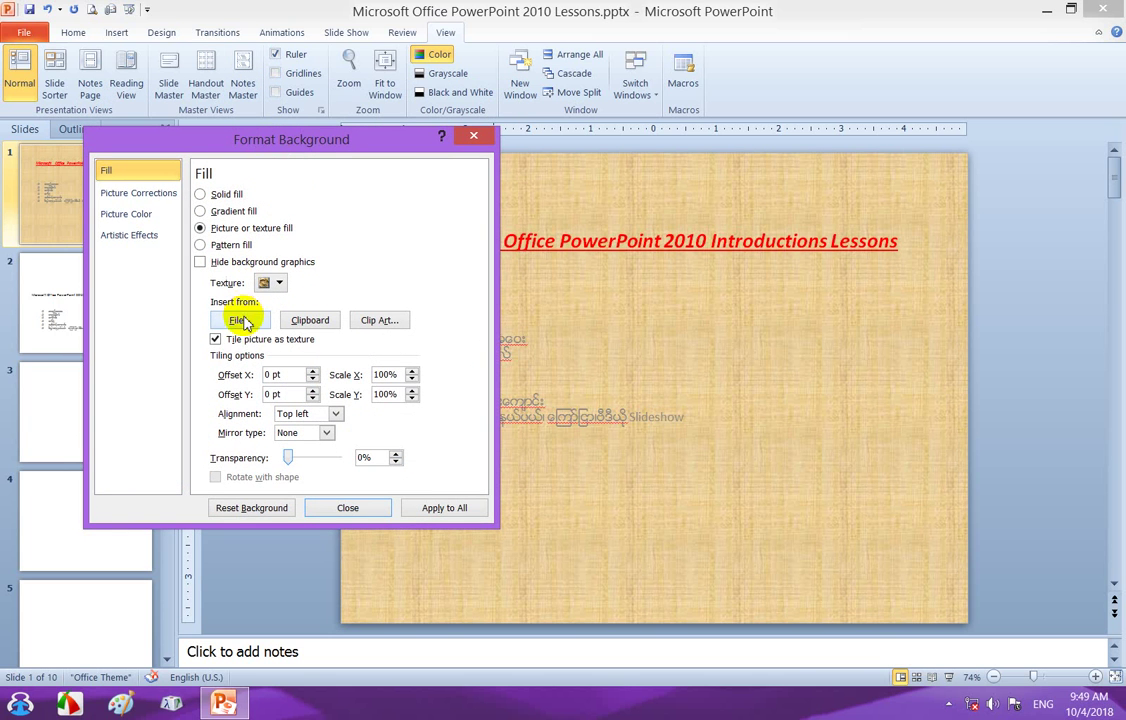
pyautogui.click(347, 508)
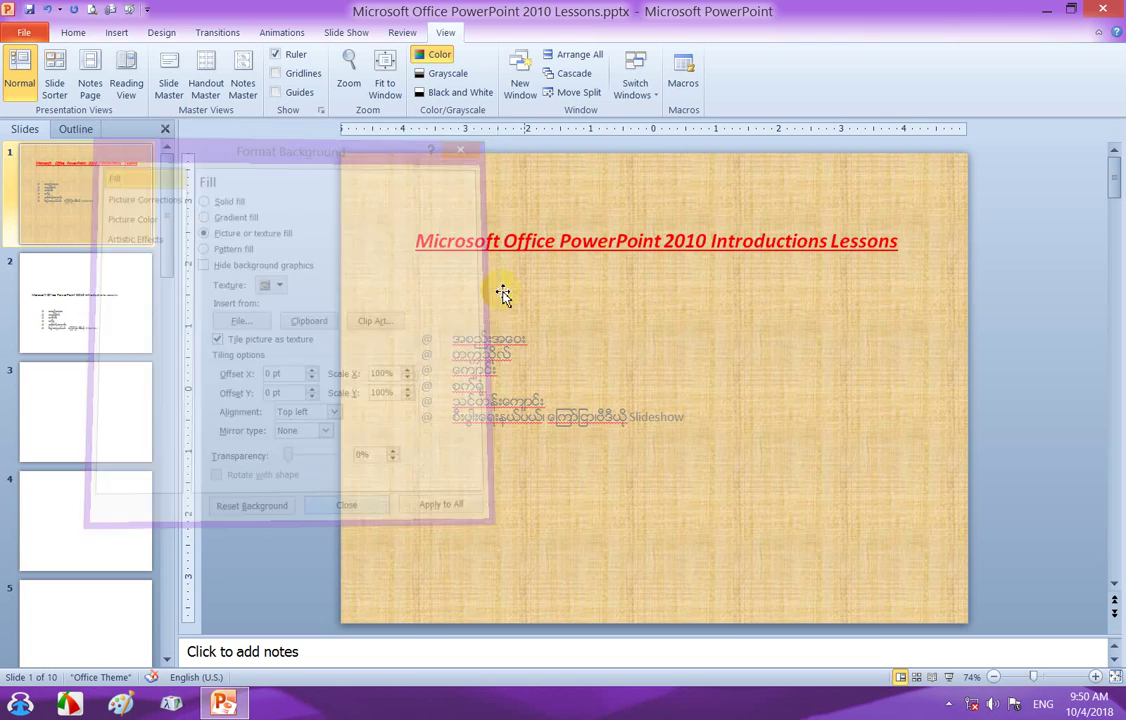
# Show and refresh the desktop, open the computer window maximized, and open Local Disk (I:)
pyautogui.press('super+d')
pyautogui.rightClick(857, 173)
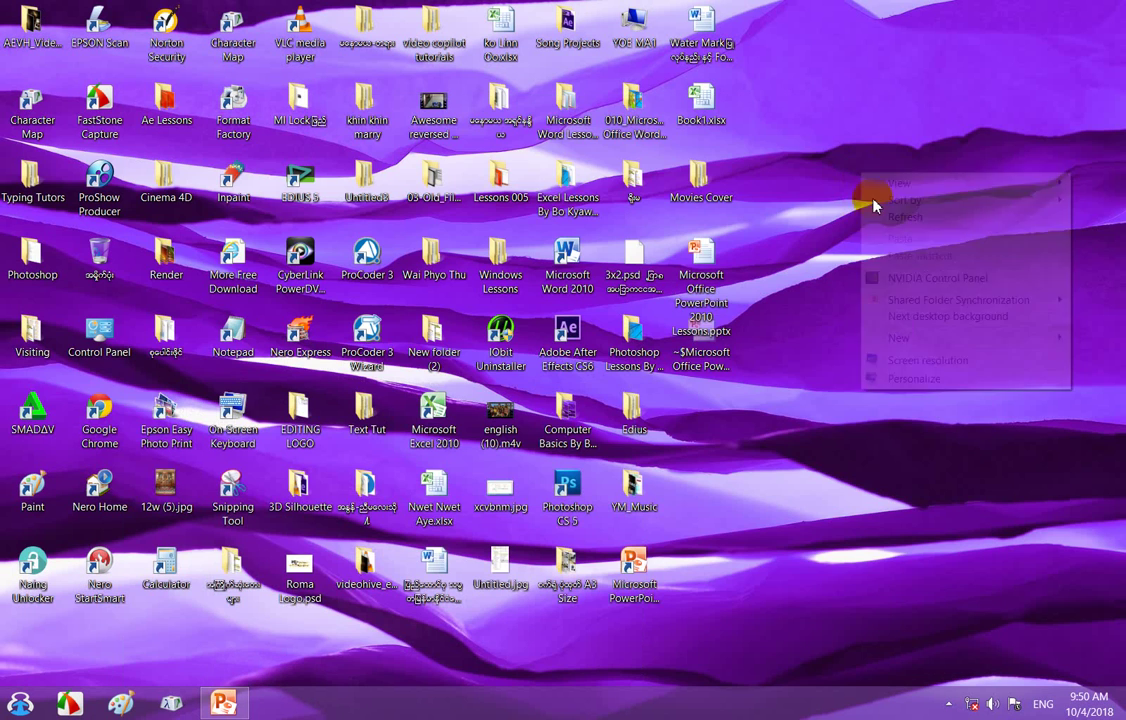
pyautogui.click(870, 218)
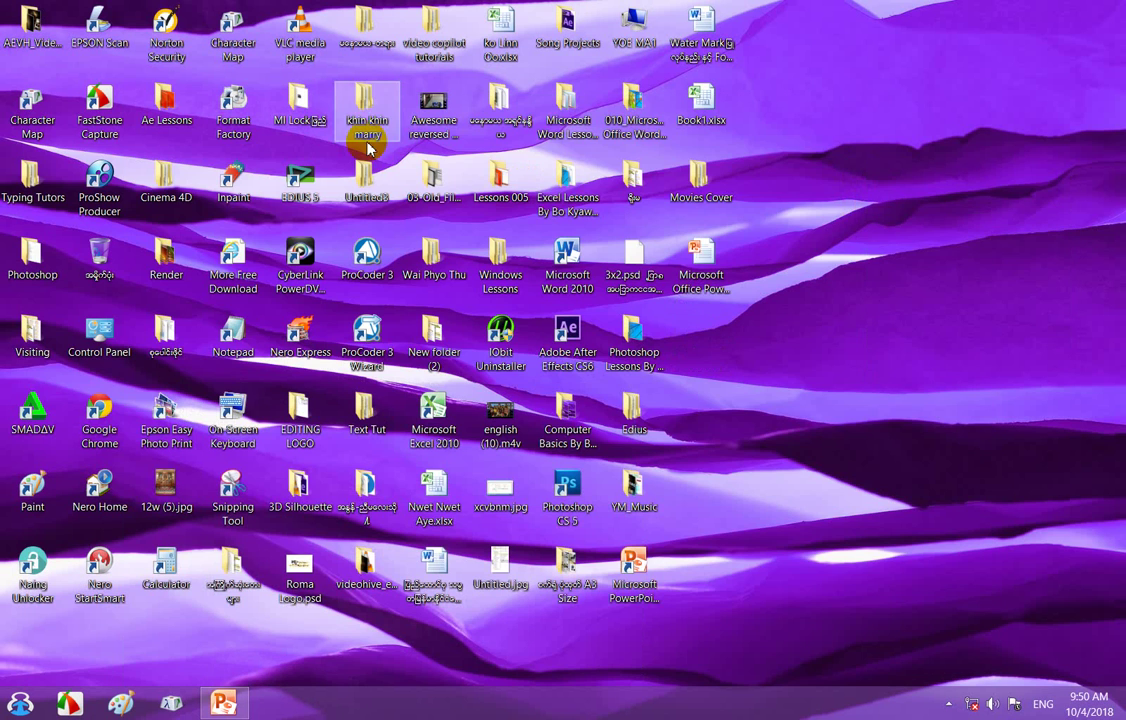
pyautogui.doubleClick(634, 25)
pyautogui.doubleClick(752, 118)
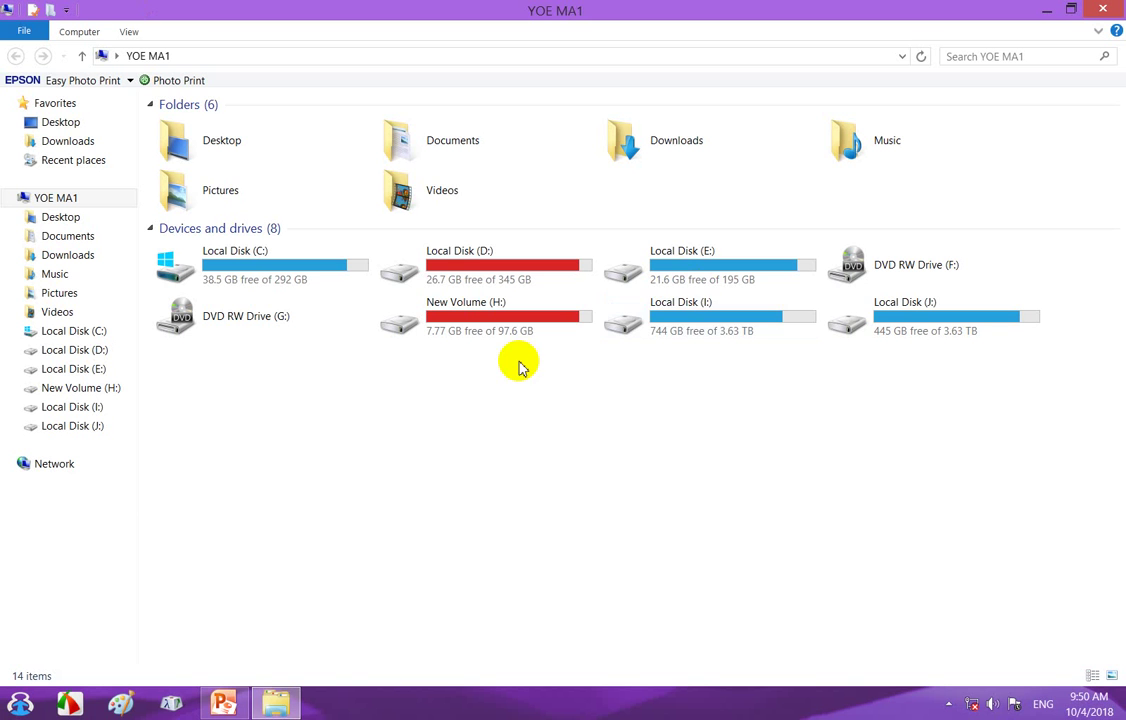
pyautogui.click(725, 323)
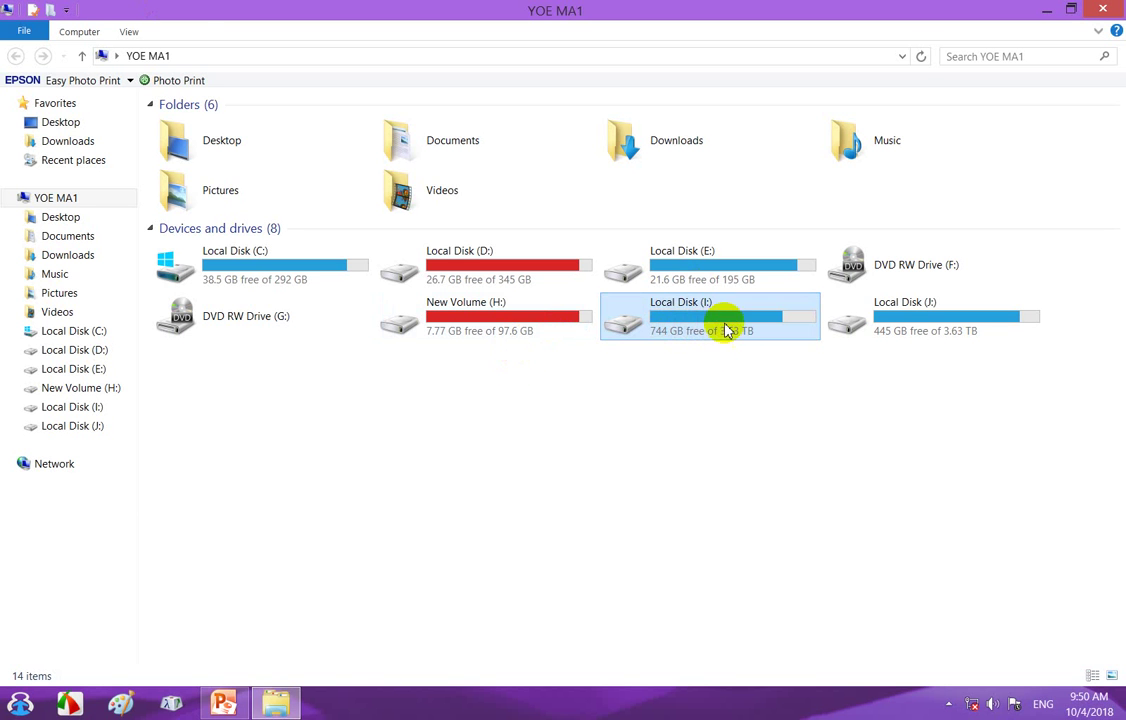
pyautogui.doubleClick(725, 316)
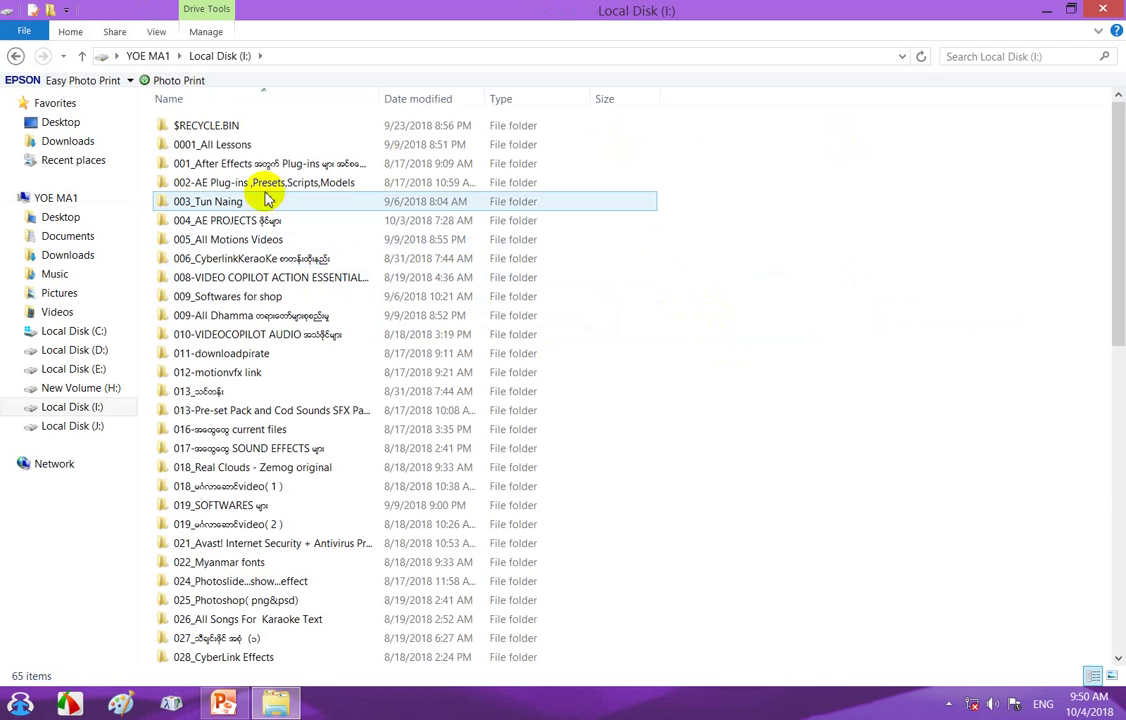
# Navigate through the Action Essentials folders into Action_Essentials_720p > 20. Textures
pyautogui.click(284, 163)
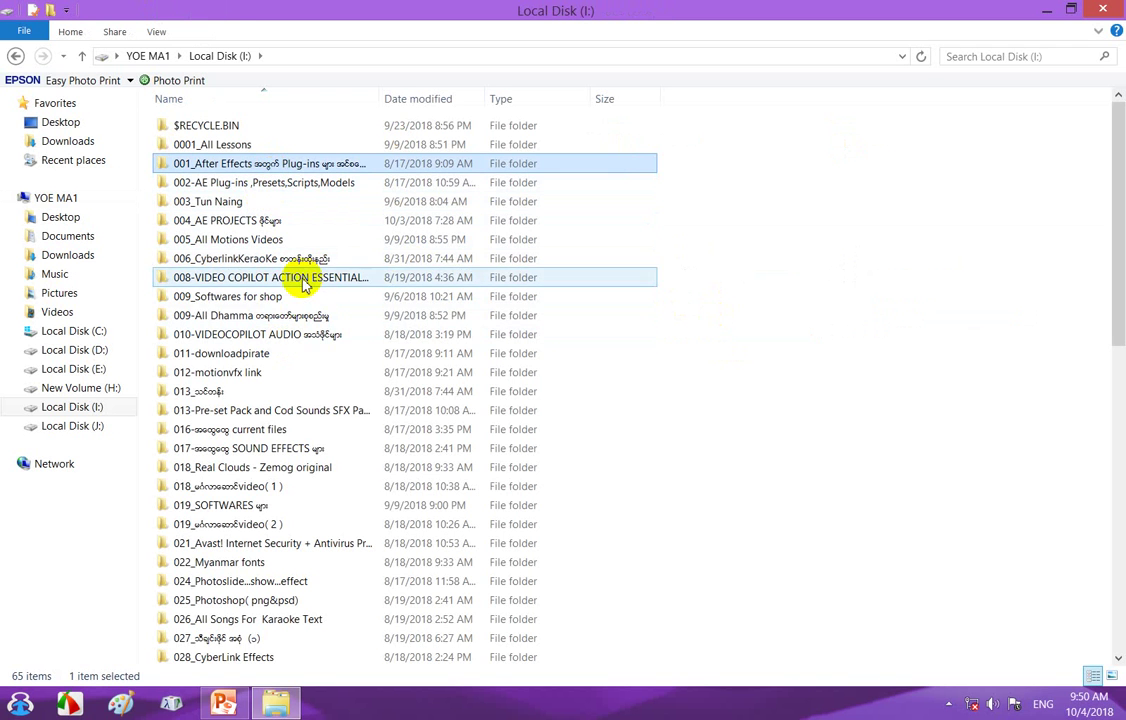
pyautogui.doubleClick(305, 280)
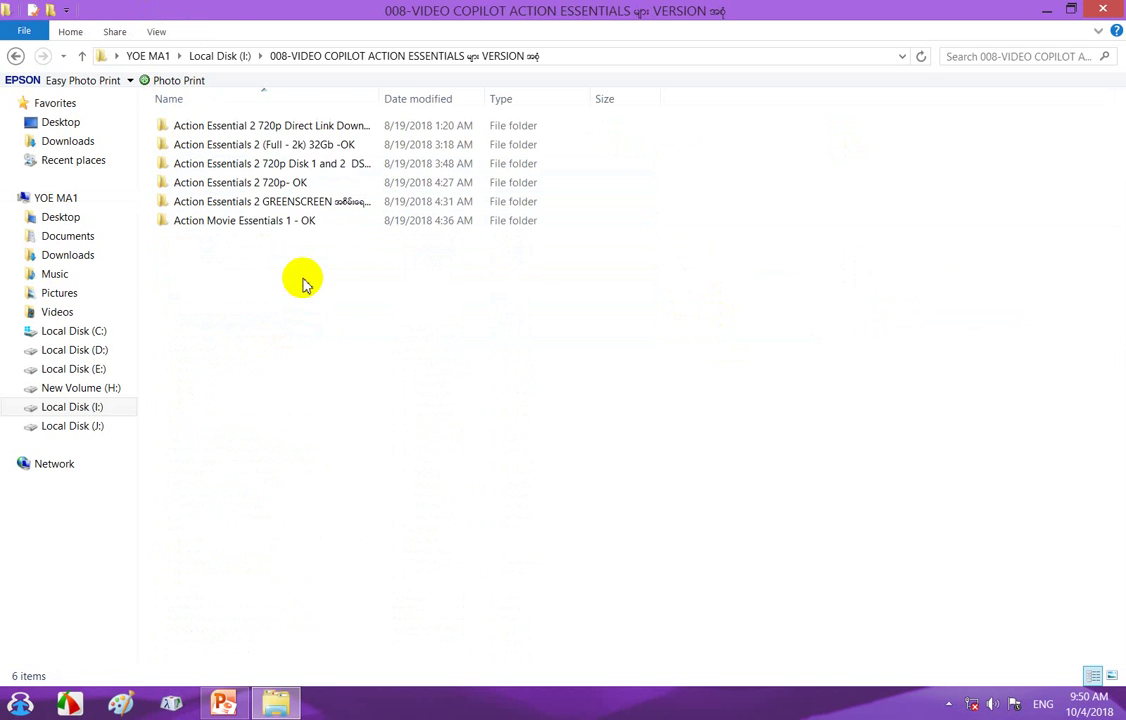
pyautogui.doubleClick(271, 182)
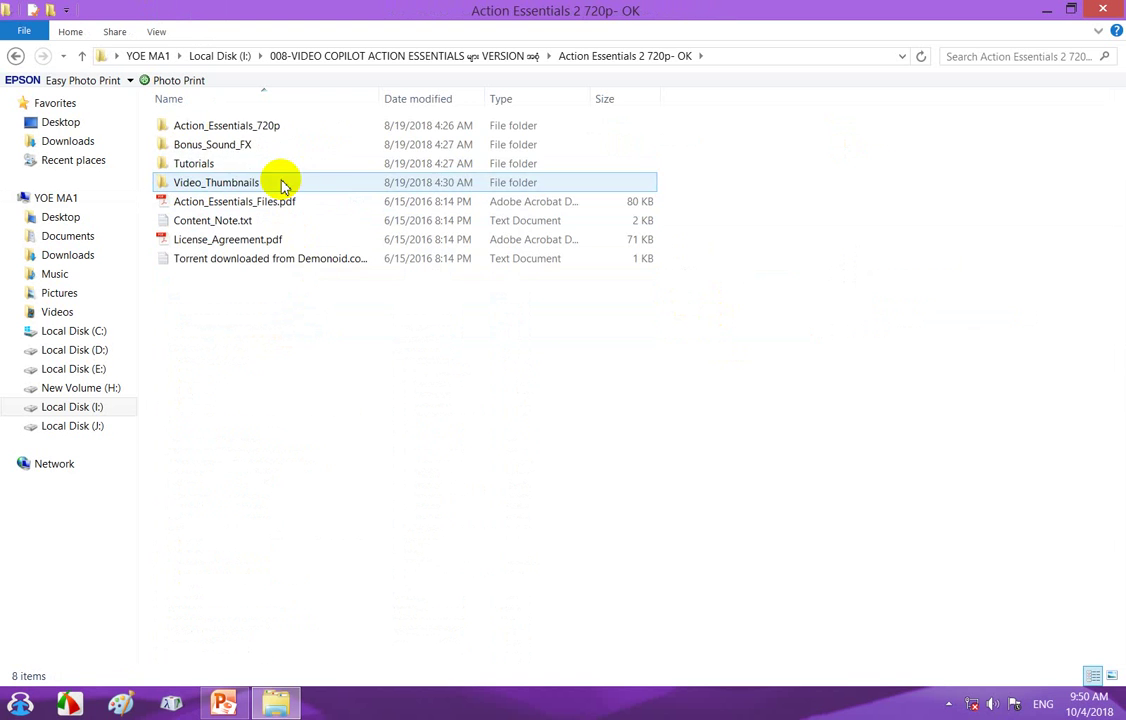
pyautogui.doubleClick(236, 127)
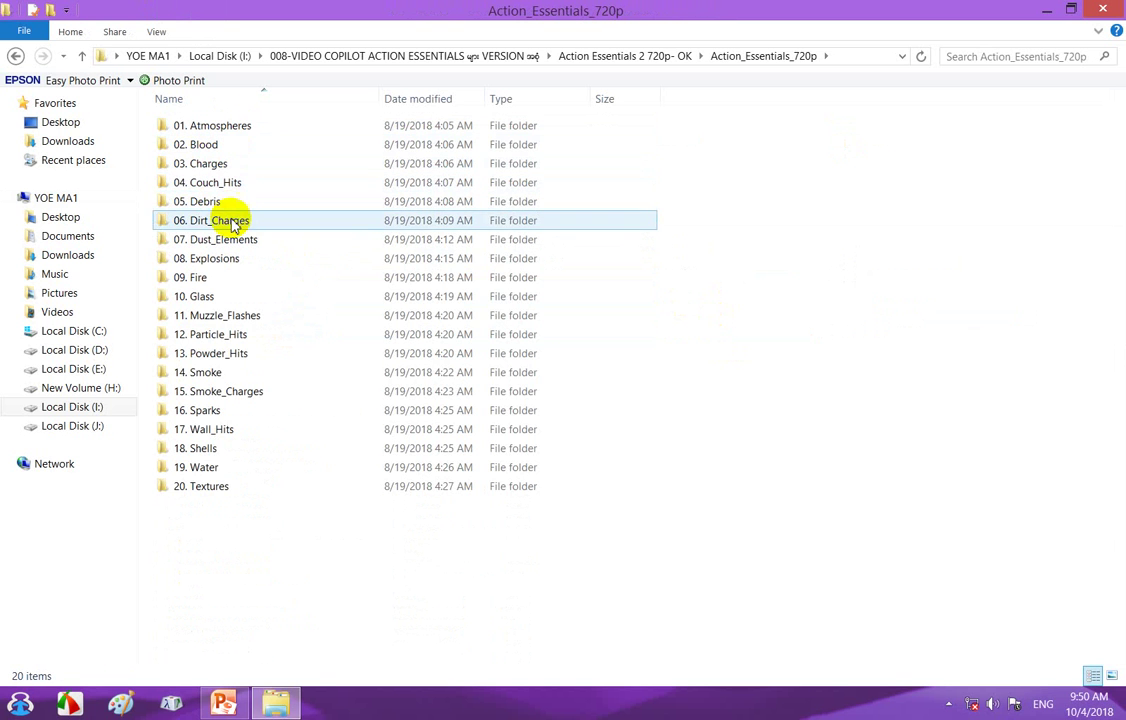
pyautogui.click(220, 165)
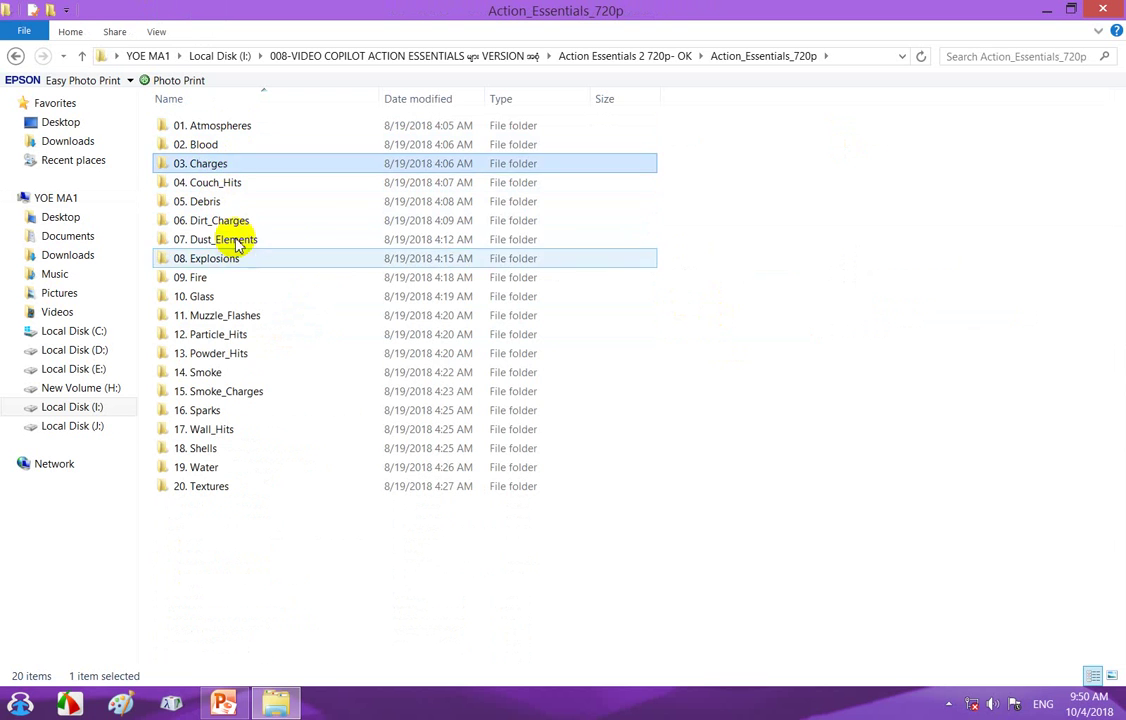
pyautogui.click(222, 220)
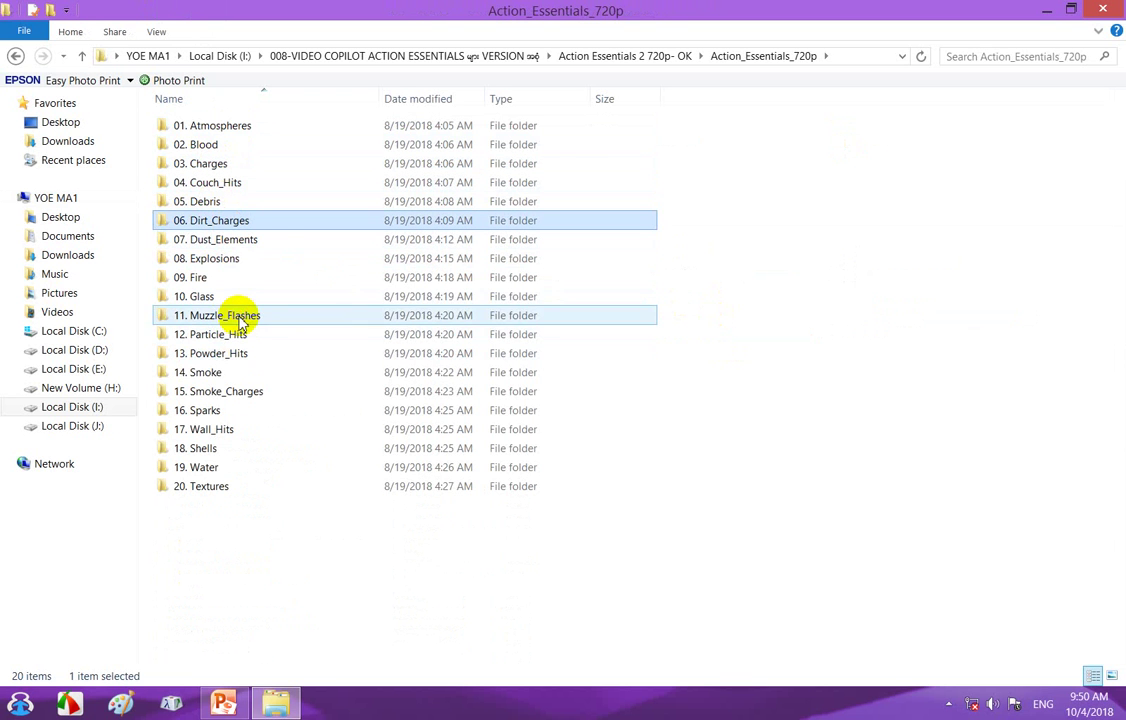
pyautogui.click(202, 296)
pyautogui.click(215, 258)
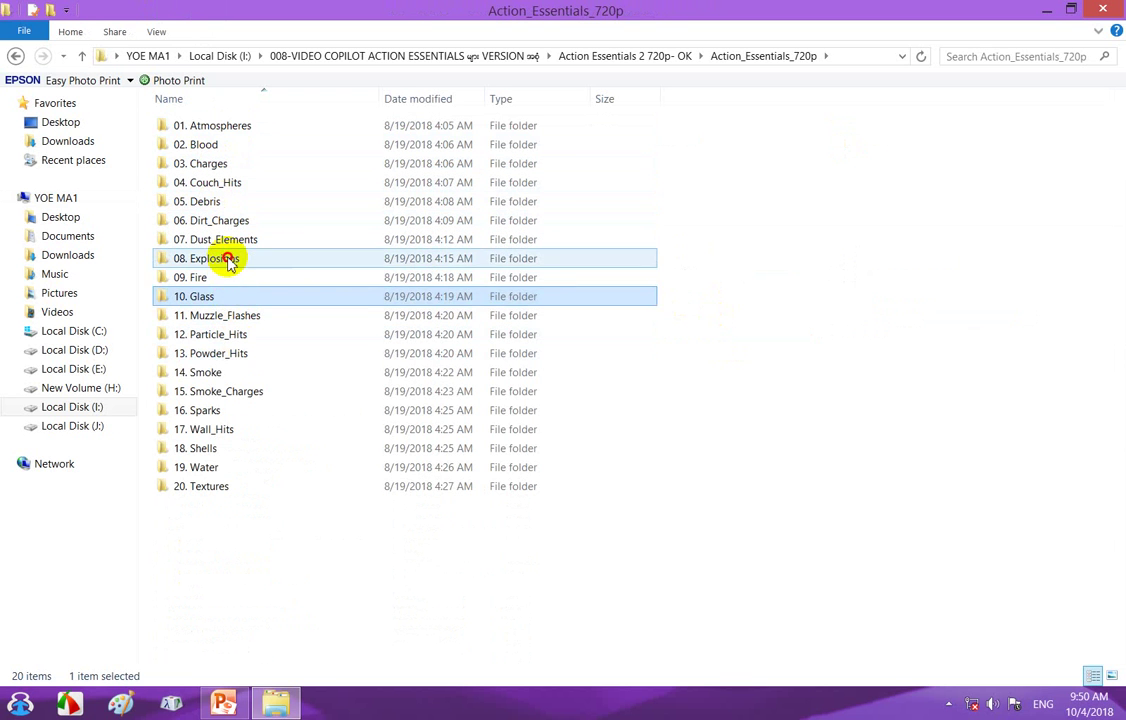
pyautogui.doubleClick(200, 486)
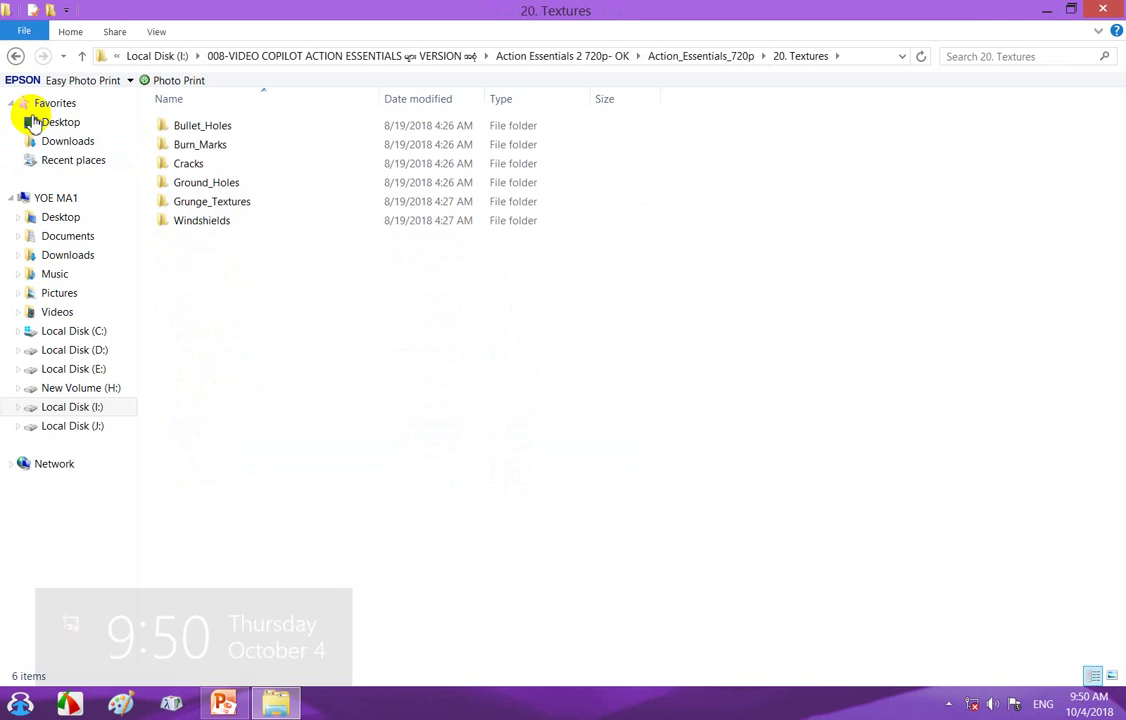
# Preview the Bullet_Holes, Burn_Marks, Windshields and Grunge_Textures folders as large thumbnails
pyautogui.doubleClick(215, 127)
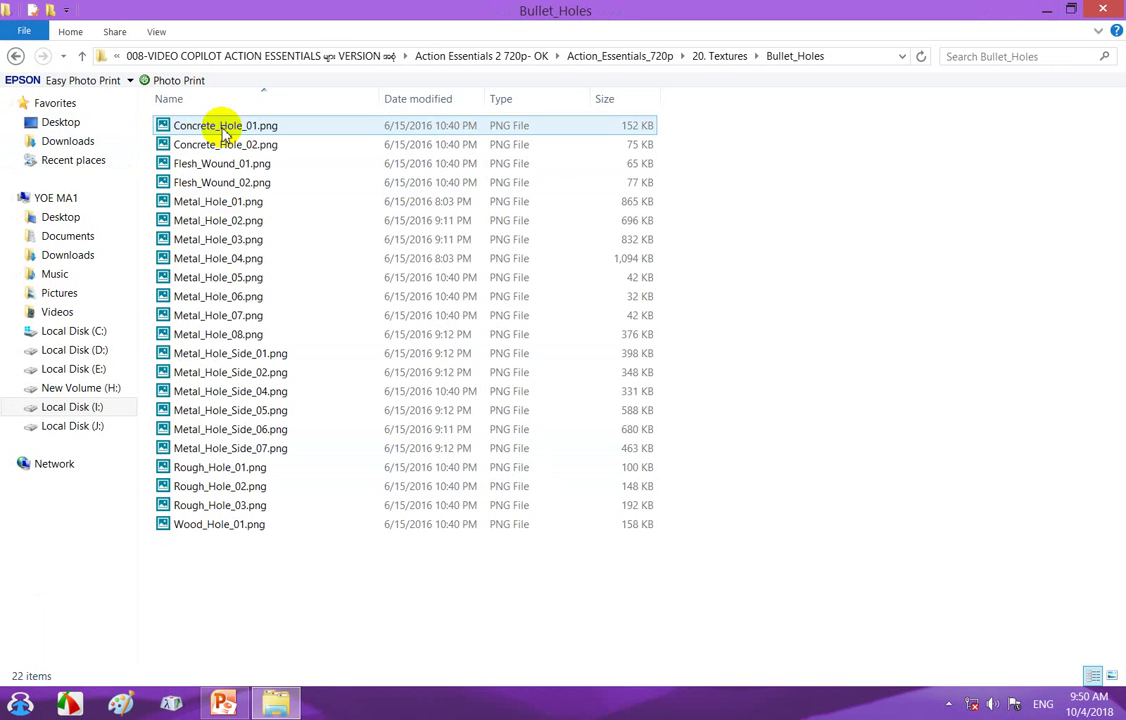
pyautogui.click(1111, 676)
pyautogui.click(15, 56)
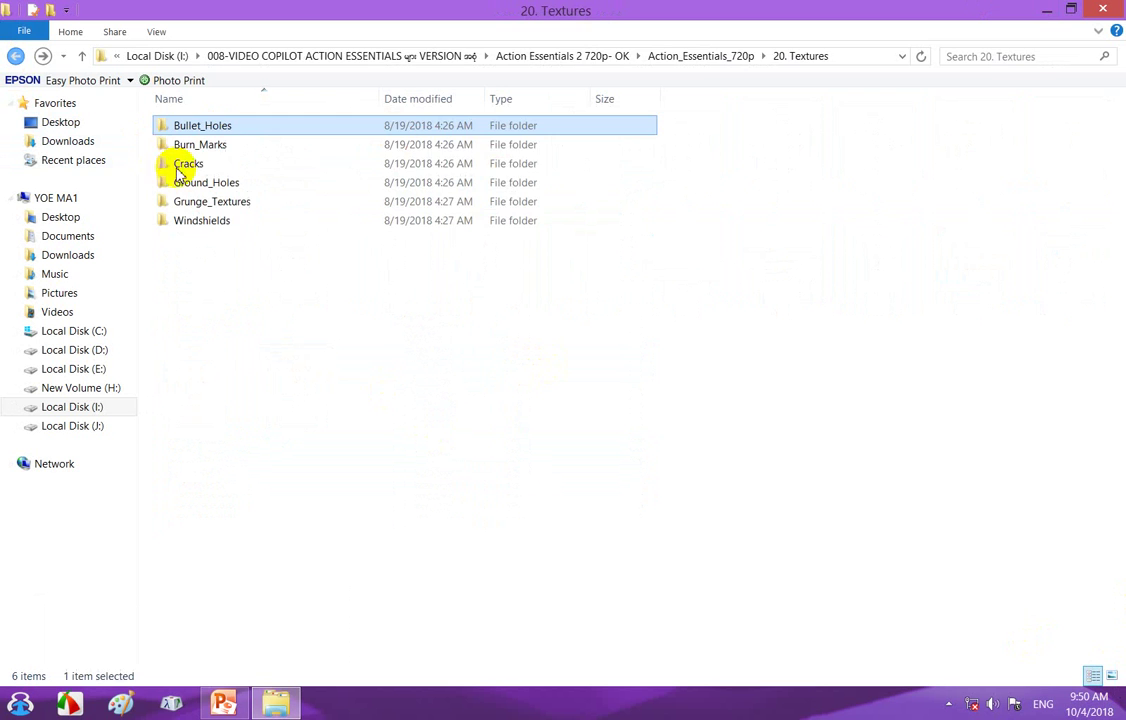
pyautogui.doubleClick(238, 146)
pyautogui.click(1112, 675)
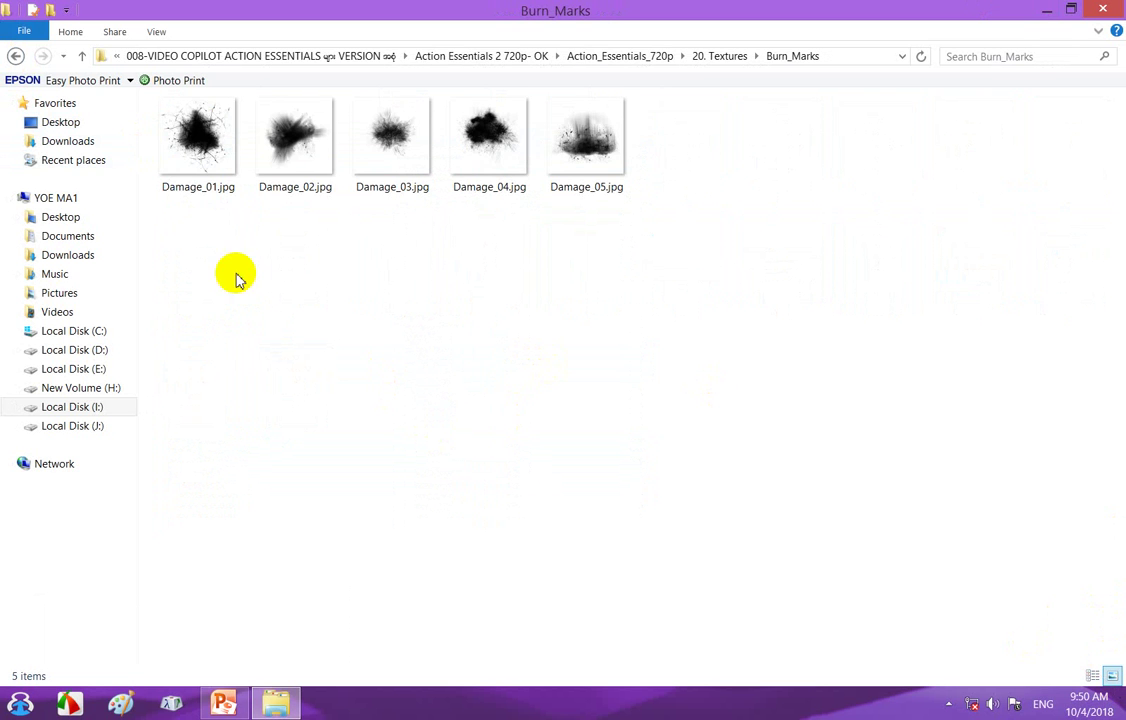
pyautogui.click(17, 56)
pyautogui.doubleClick(210, 220)
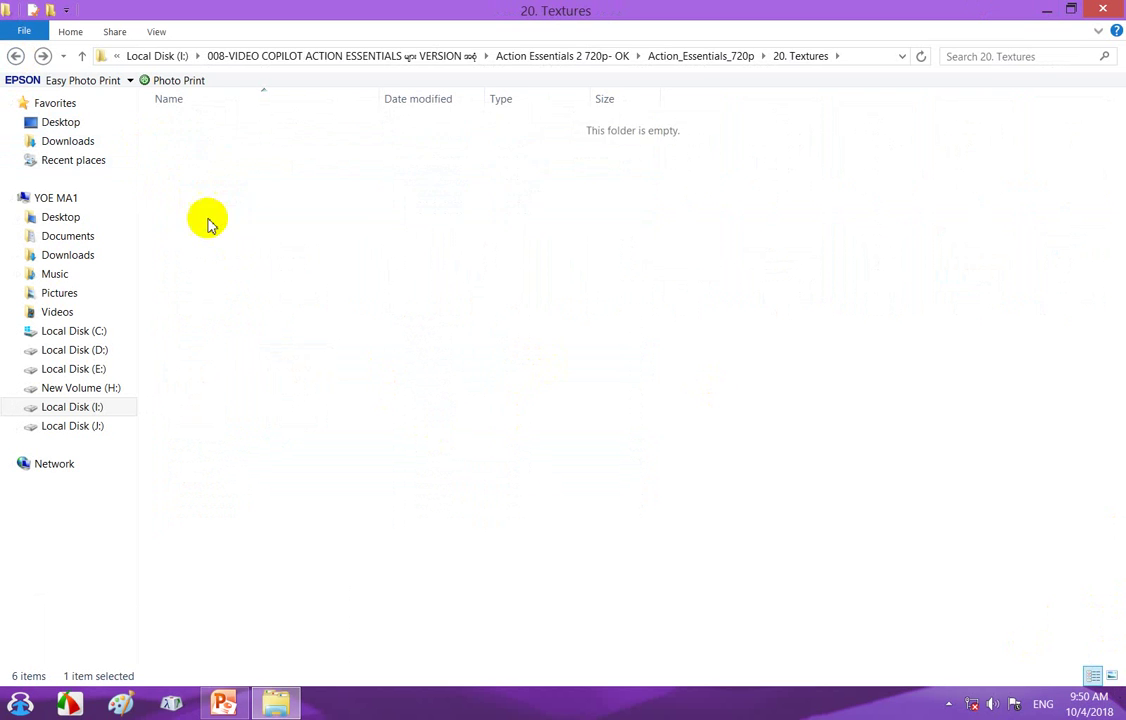
pyautogui.click(1112, 675)
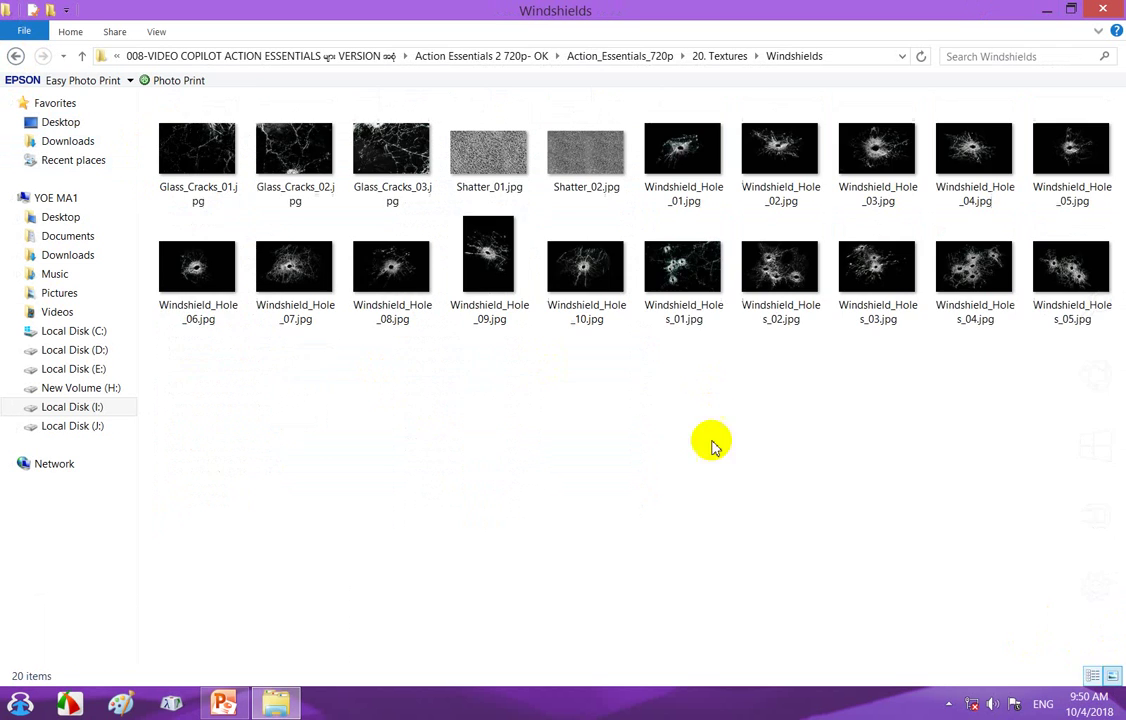
pyautogui.click(15, 56)
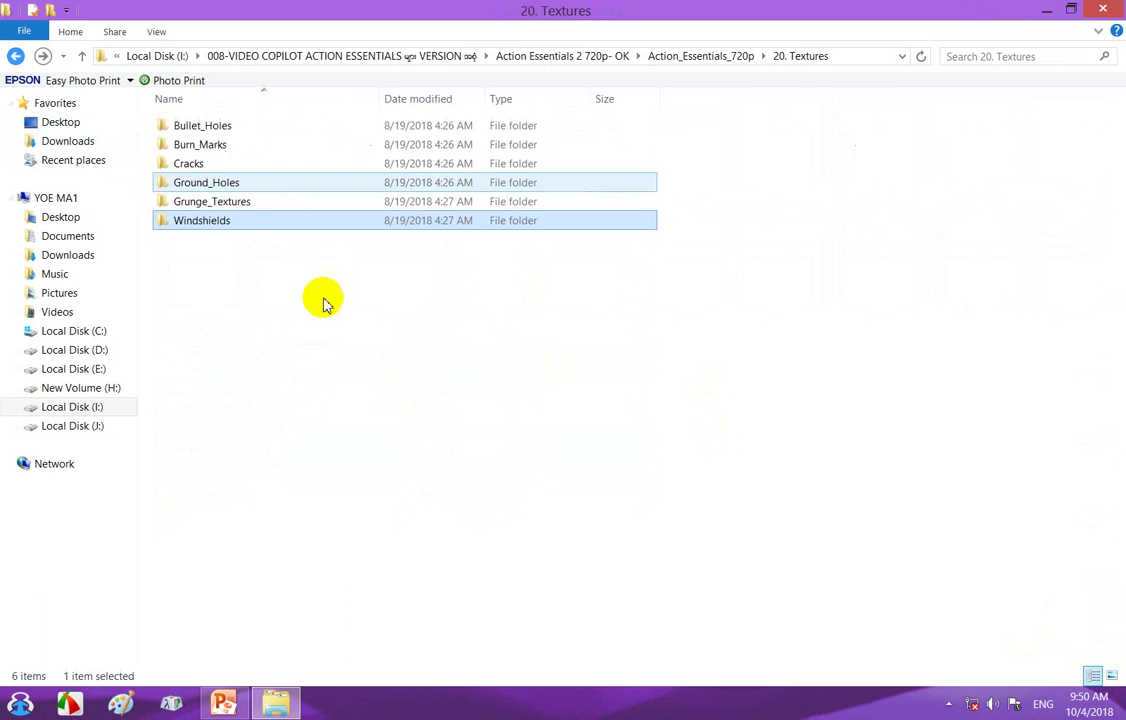
pyautogui.doubleClick(218, 202)
pyautogui.click(1113, 677)
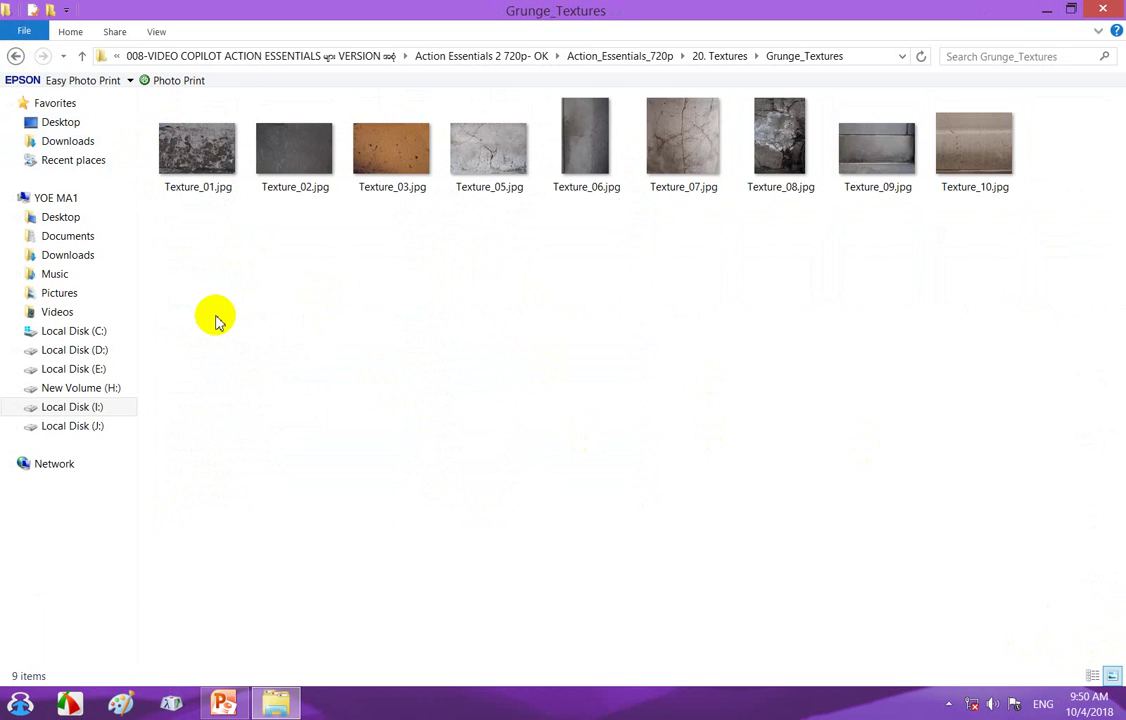
pyautogui.click(15, 57)
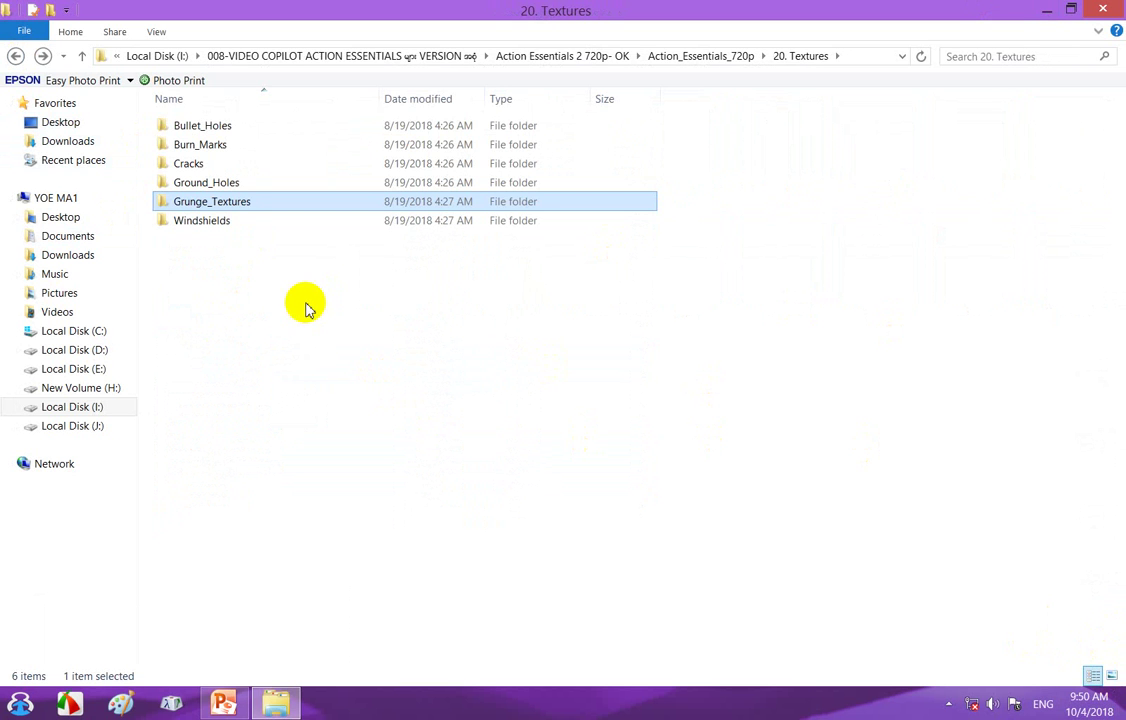
# Close the 20. Textures window, select the desktop Grunge_Textures folder, and return to PowerPoint
pyautogui.click(1043, 10)
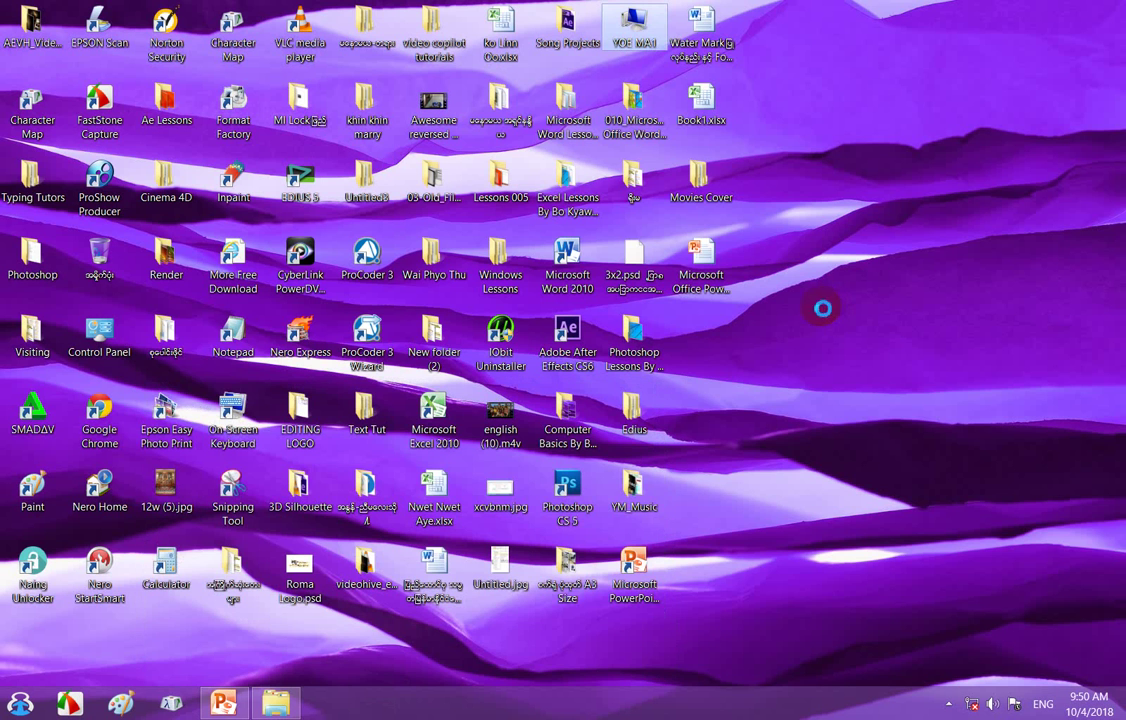
pyautogui.click(699, 333)
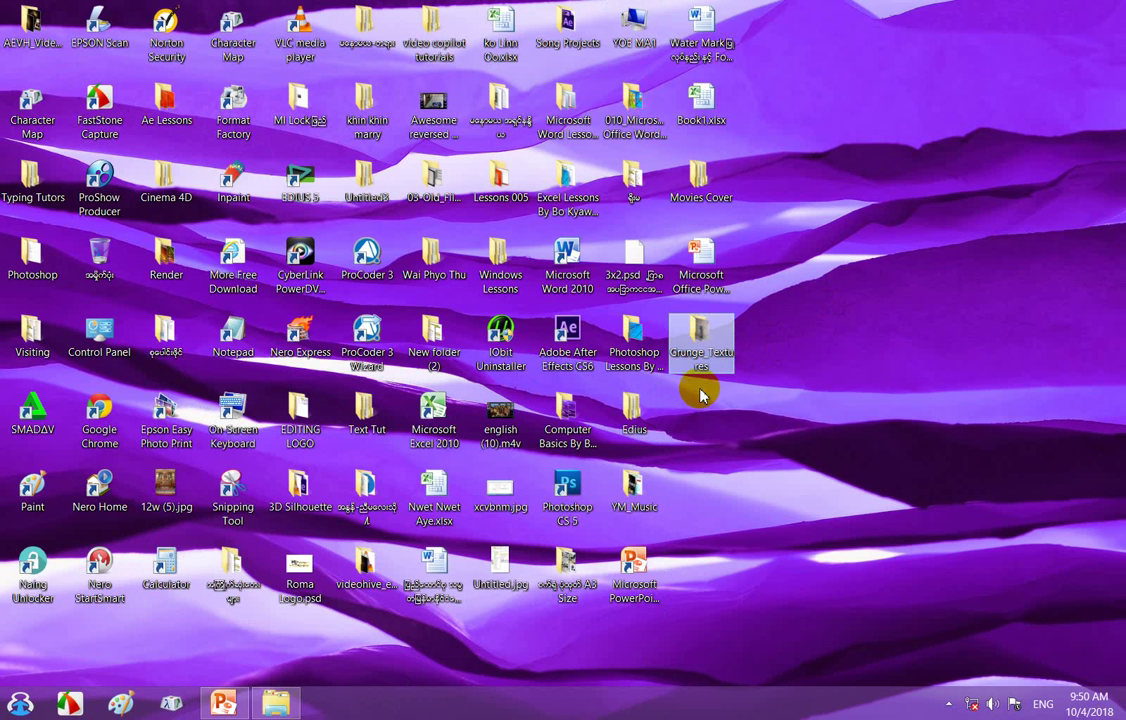
pyautogui.click(276, 703)
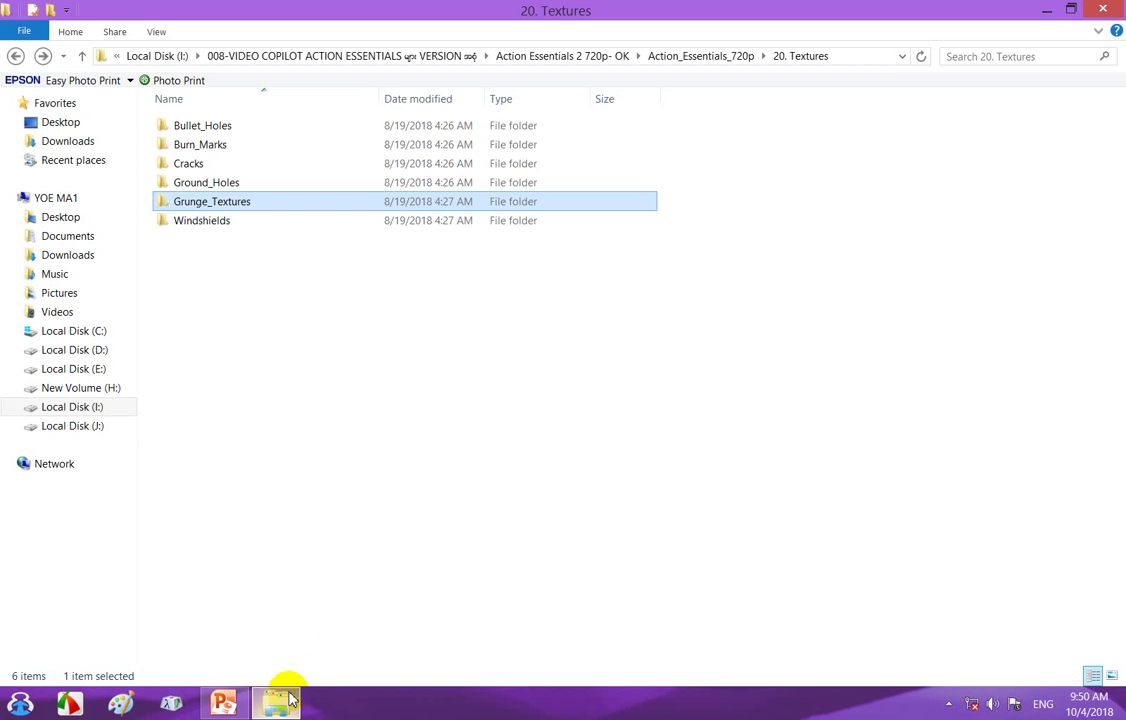
pyautogui.click(192, 165)
pyautogui.click(200, 145)
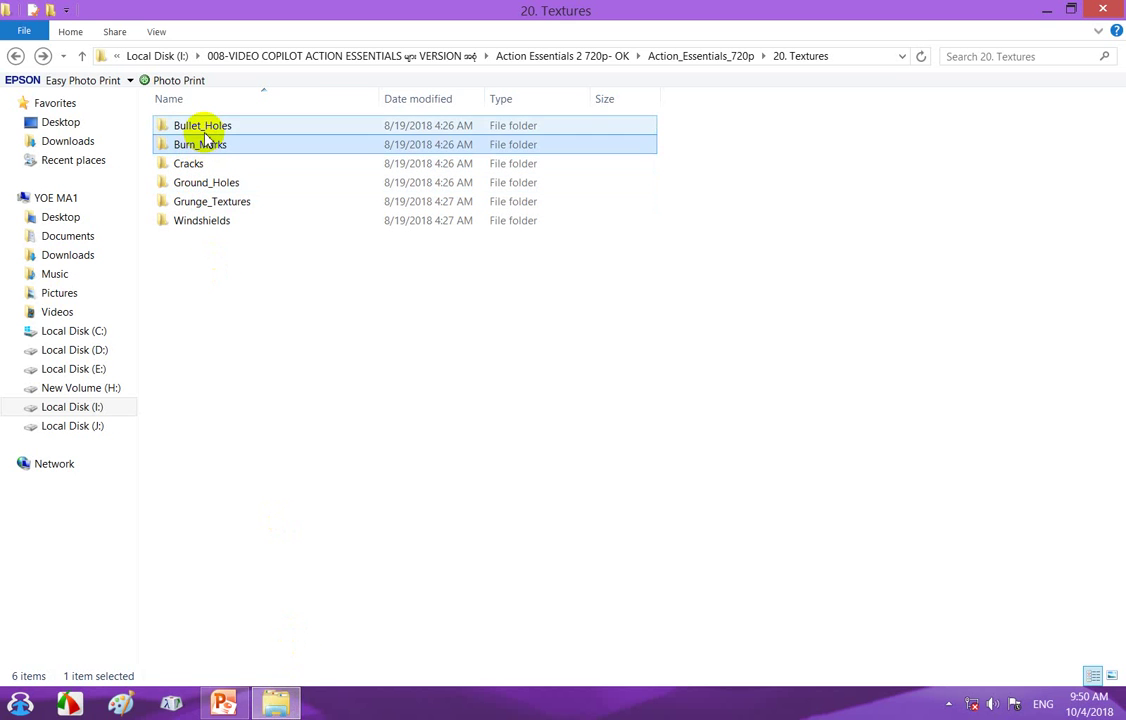
pyautogui.click(1102, 10)
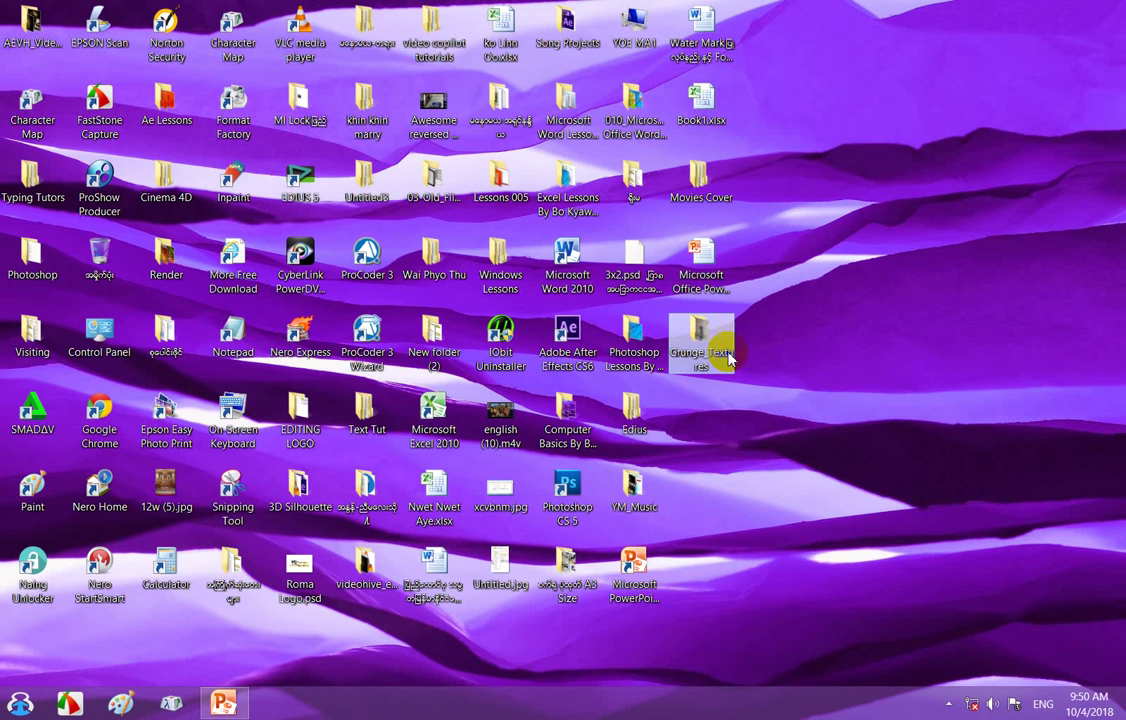
pyautogui.click(698, 363)
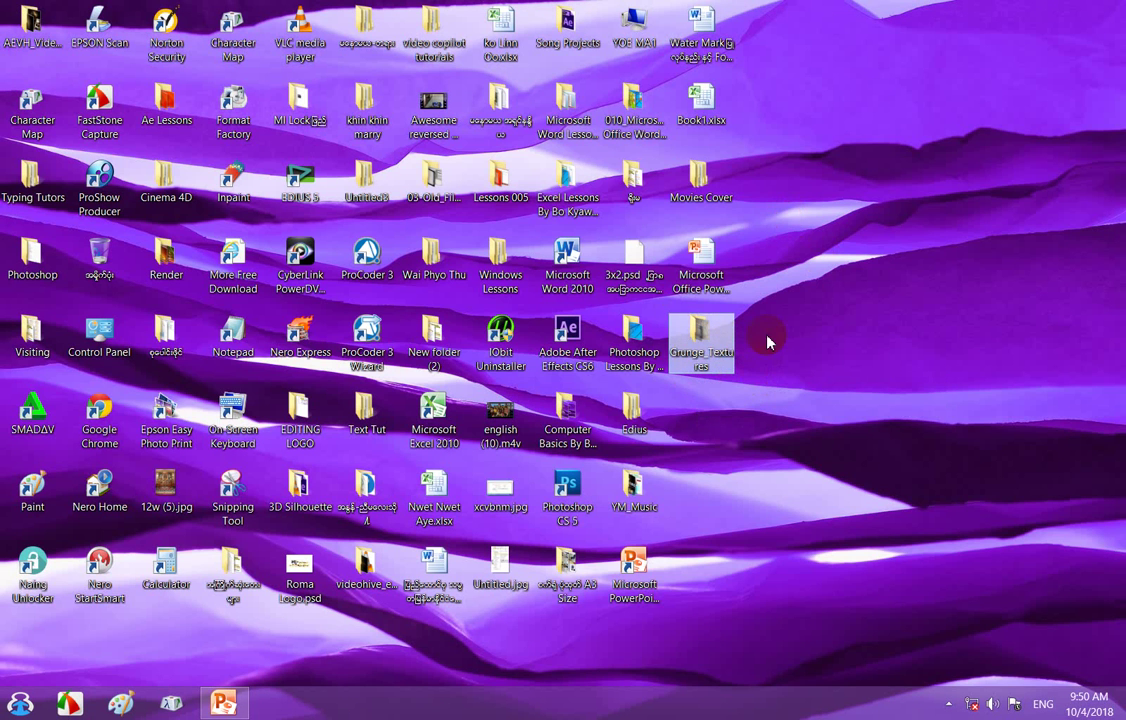
pyautogui.click(222, 706)
# Set slide 1's background picture to Texture_01.jpg from Desktop > Grunge_Textures
pyautogui.rightClick(393, 286)
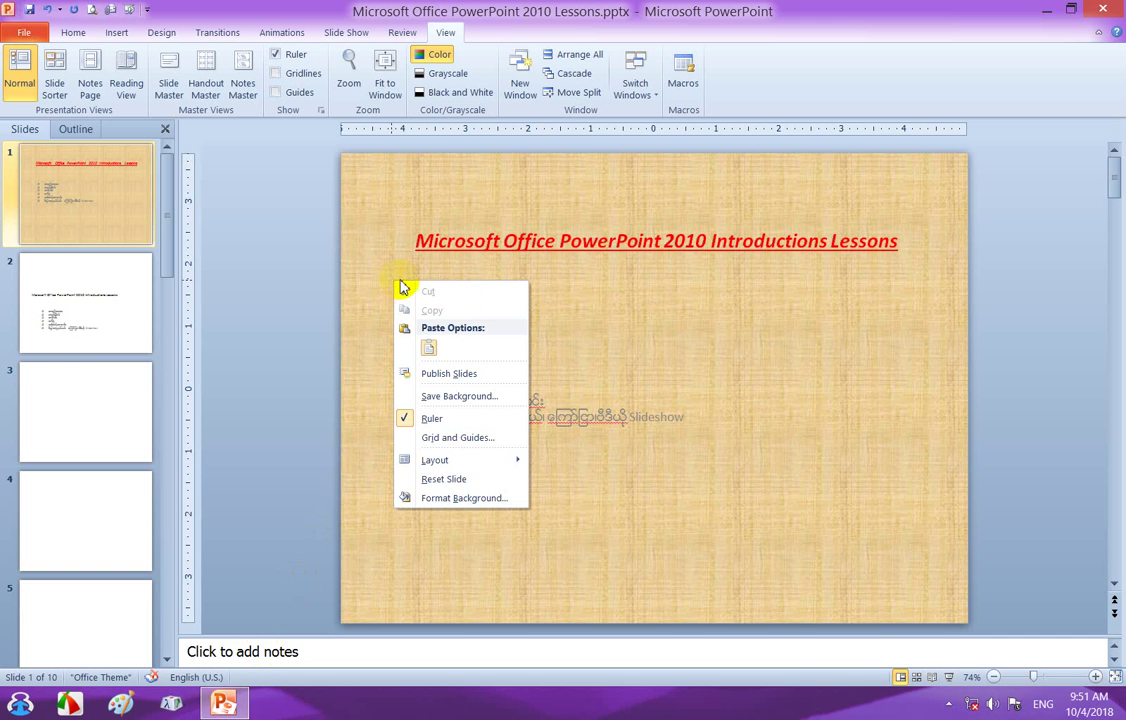
pyautogui.click(460, 498)
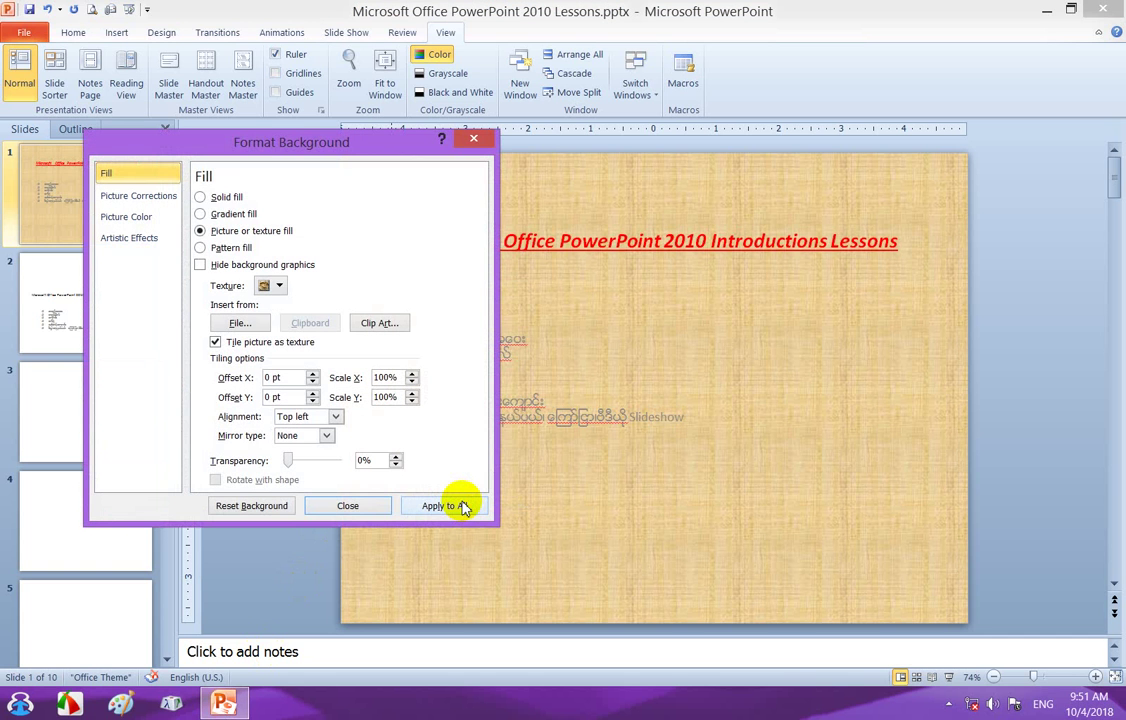
pyautogui.click(243, 325)
pyautogui.click(181, 290)
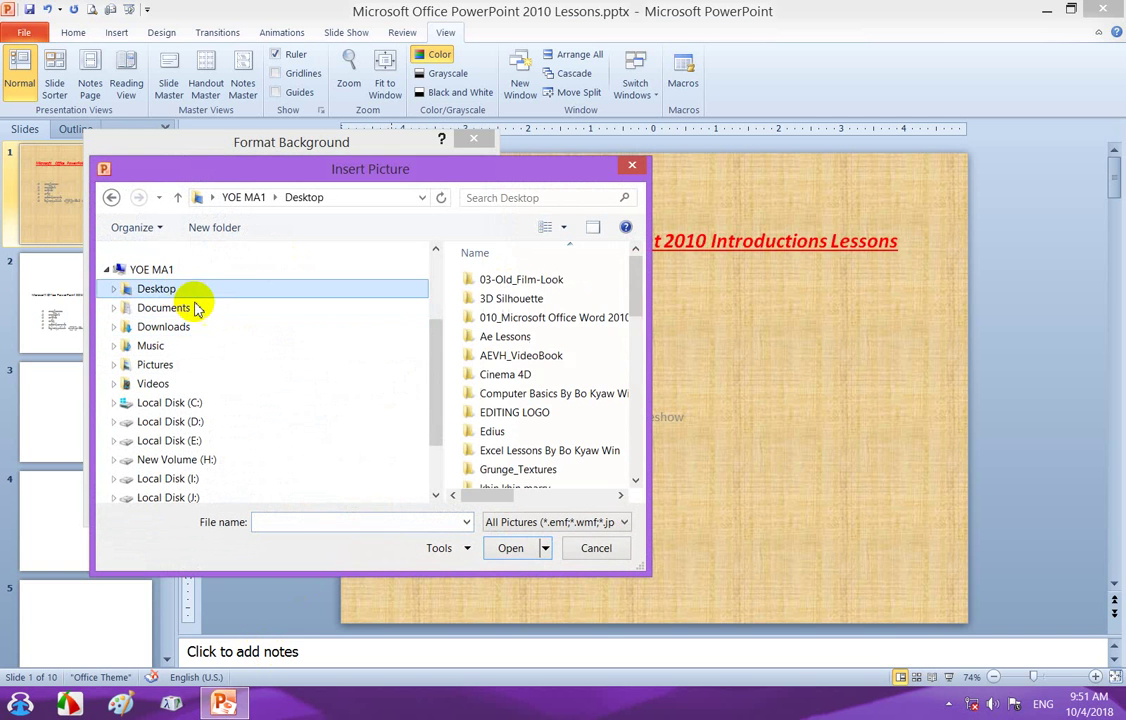
pyautogui.moveTo(633, 297); pyautogui.dragTo(641, 316)
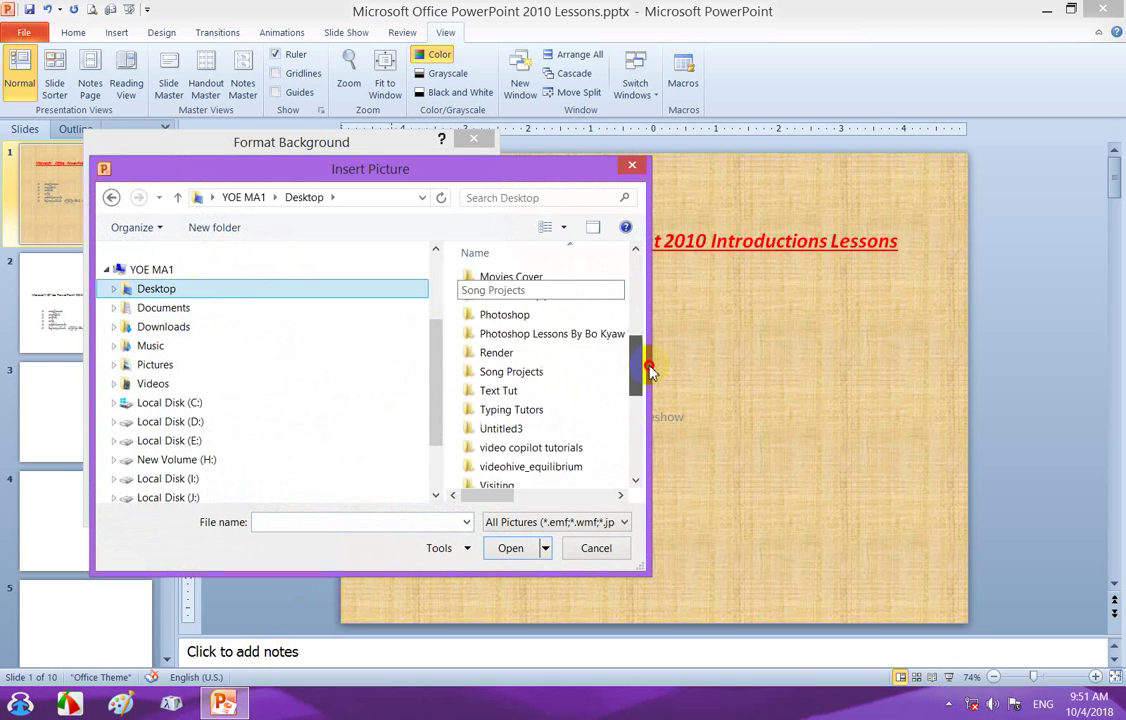
pyautogui.moveTo(641, 316)
pyautogui.mouseDown()
pyautogui.moveTo(668, 451)
pyautogui.moveTo(655, 285)
pyautogui.mouseUp()
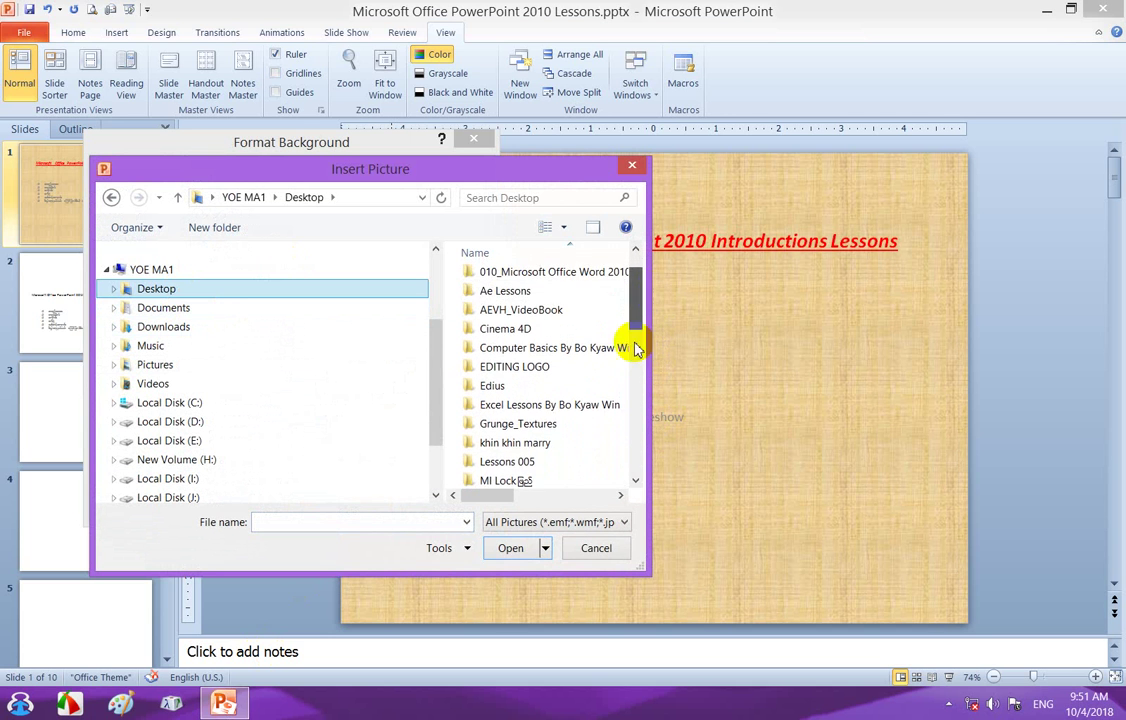
pyautogui.doubleClick(553, 425)
pyautogui.click(508, 460)
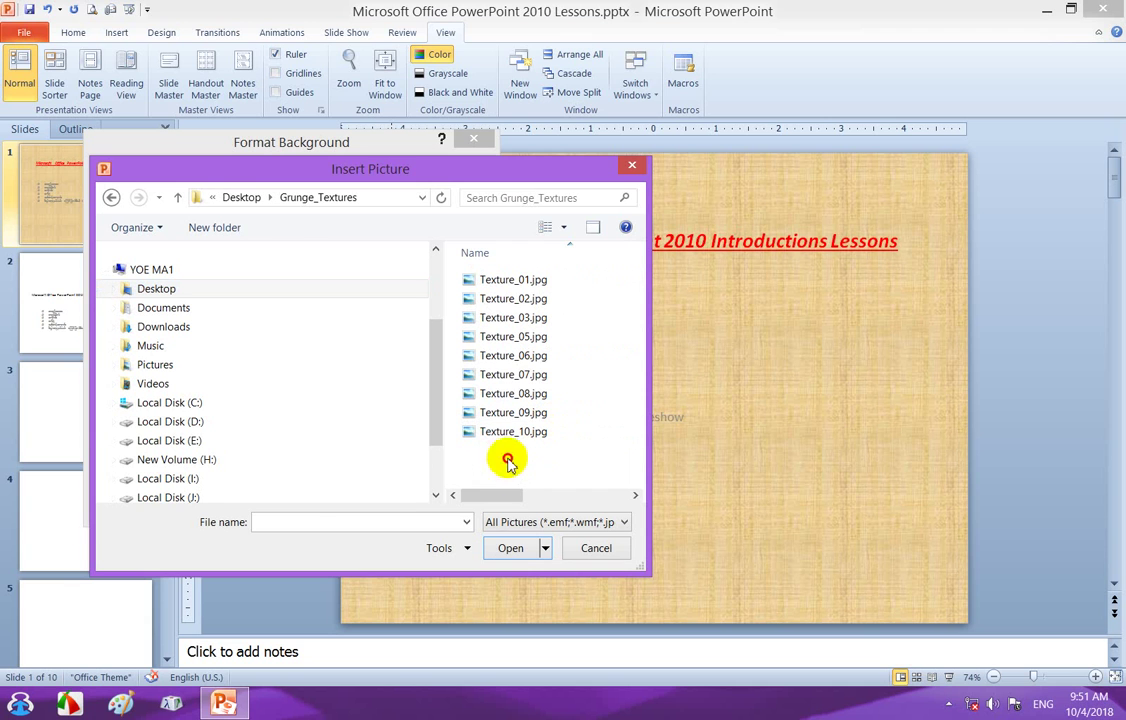
pyautogui.click(516, 281)
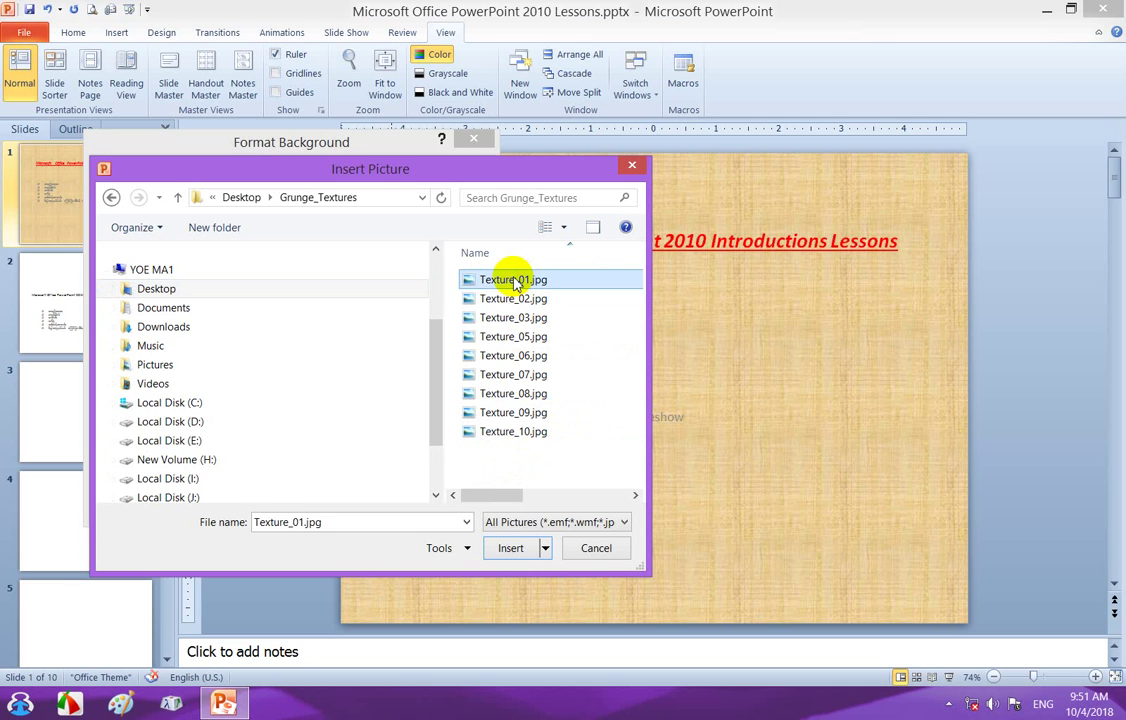
pyautogui.click(505, 551)
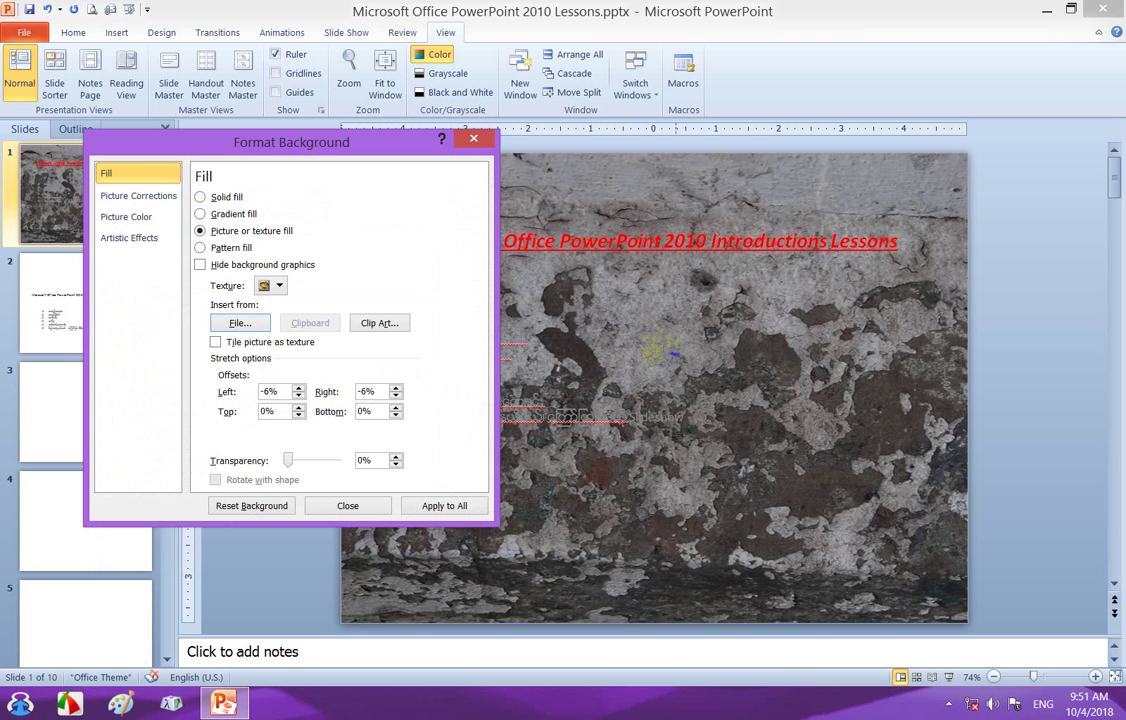
# Replace the background picture with Texture_02.jpg
pyautogui.moveTo(327, 143)
pyautogui.mouseDown()
pyautogui.moveTo(697, 473)
pyautogui.moveTo(773, 76)
pyautogui.mouseUp()
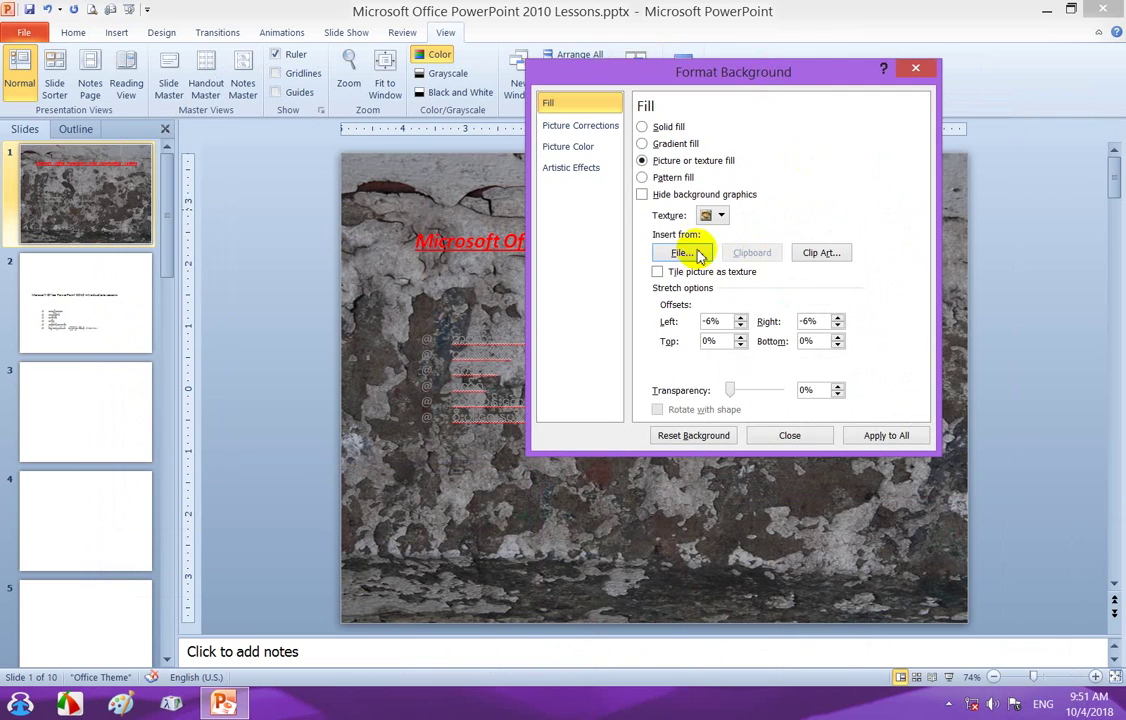
pyautogui.click(685, 254)
pyautogui.click(965, 229)
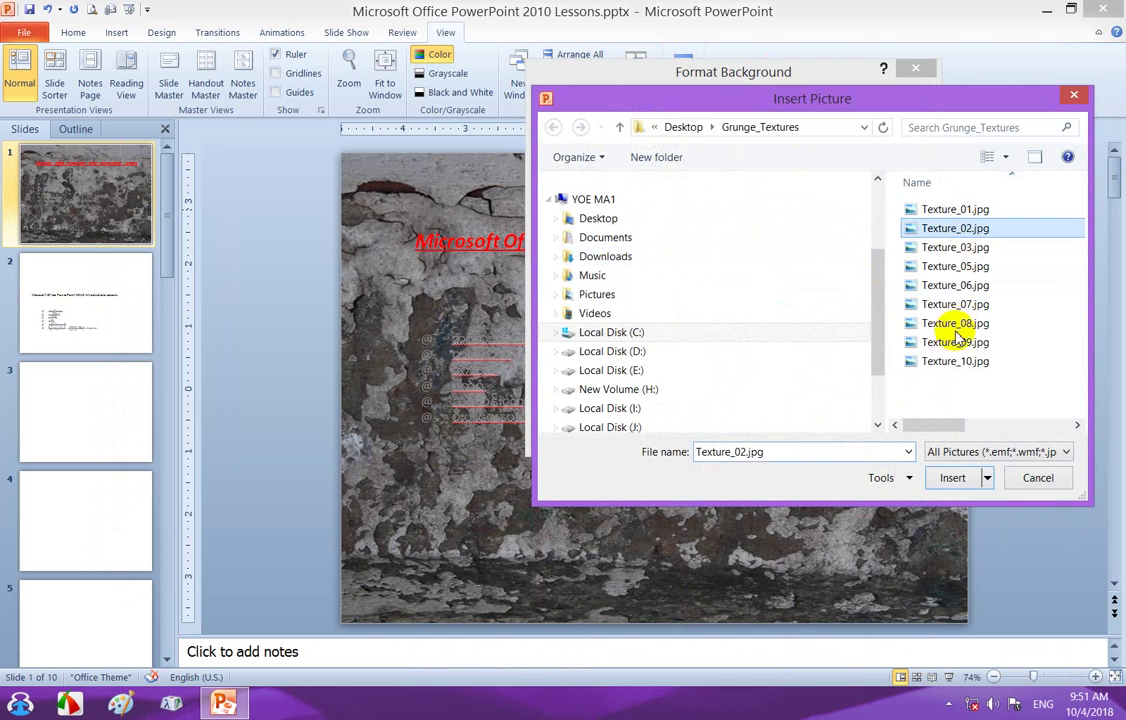
pyautogui.click(953, 482)
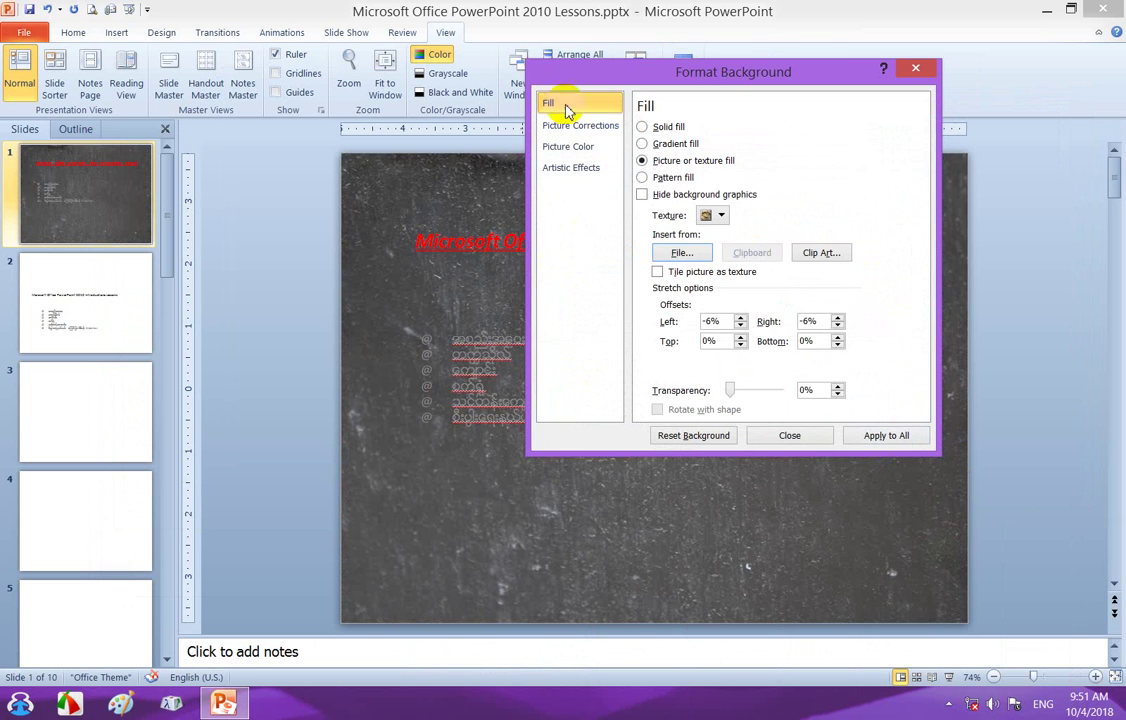
# Swap the background picture again, this time for Texture_03.jpg
pyautogui.moveTo(677, 90); pyautogui.dragTo(747, 99)
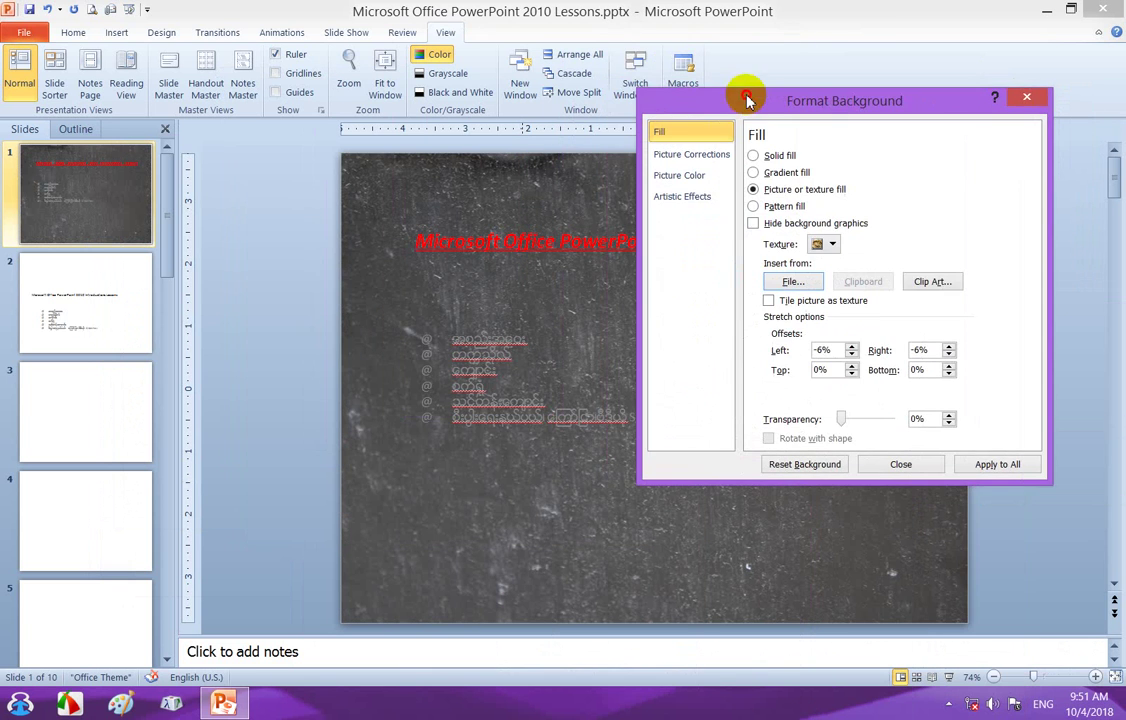
pyautogui.click(790, 281)
pyautogui.click(968, 278)
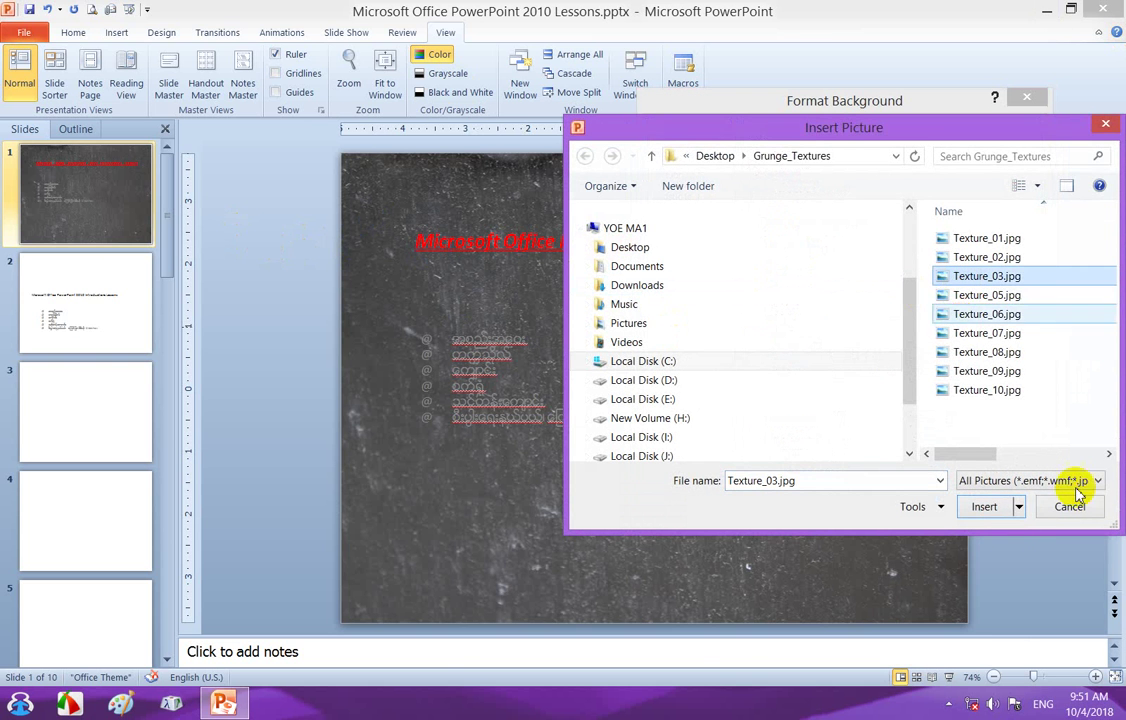
pyautogui.click(983, 506)
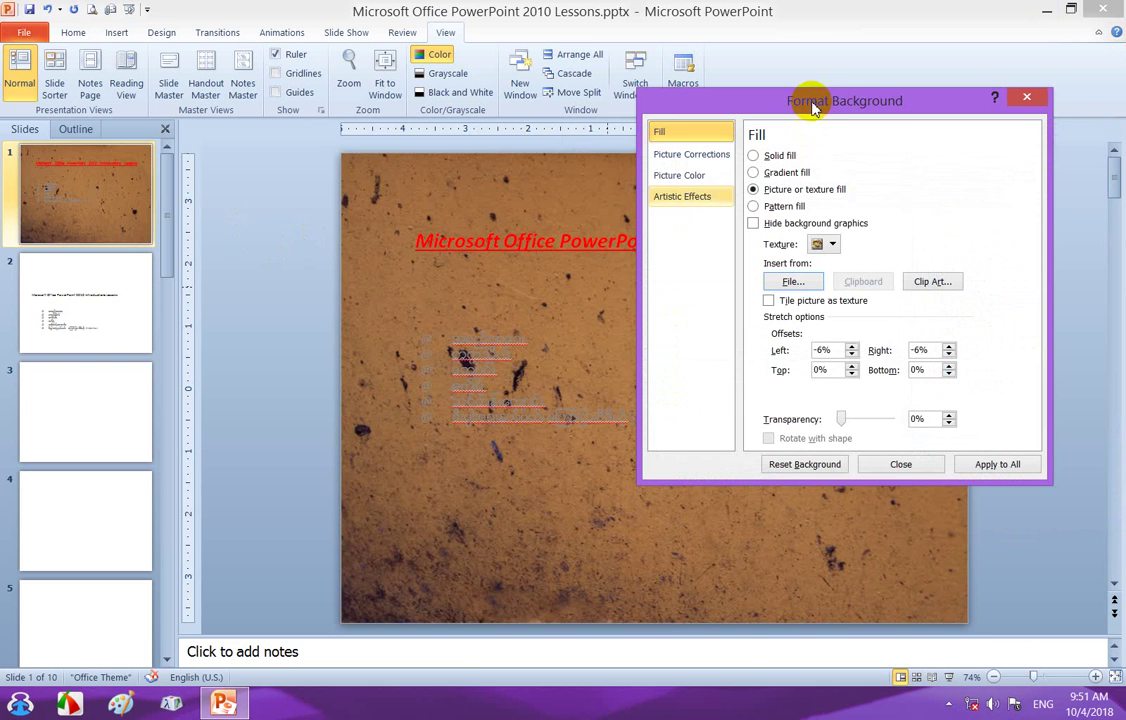
pyautogui.moveTo(817, 102)
pyautogui.mouseDown()
pyautogui.moveTo(855, 72)
pyautogui.moveTo(704, 90)
pyautogui.mouseUp()
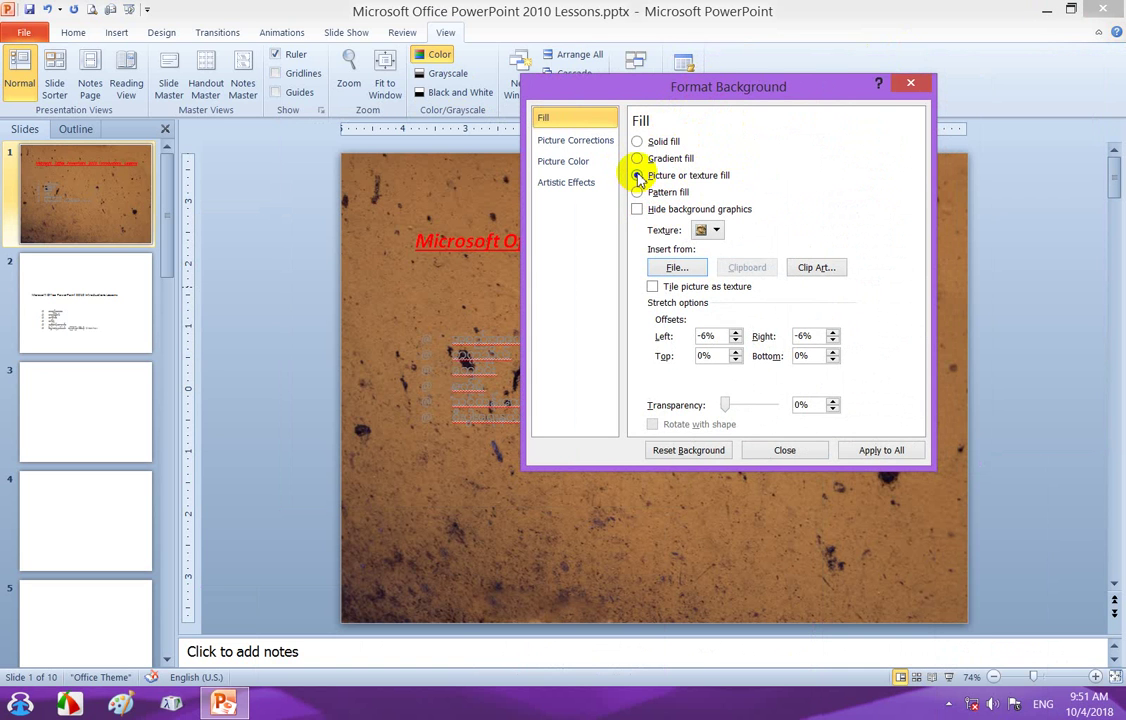
# Switch the title slide background to a pattern fill using the diagonal-line pattern
pyautogui.click(637, 193)
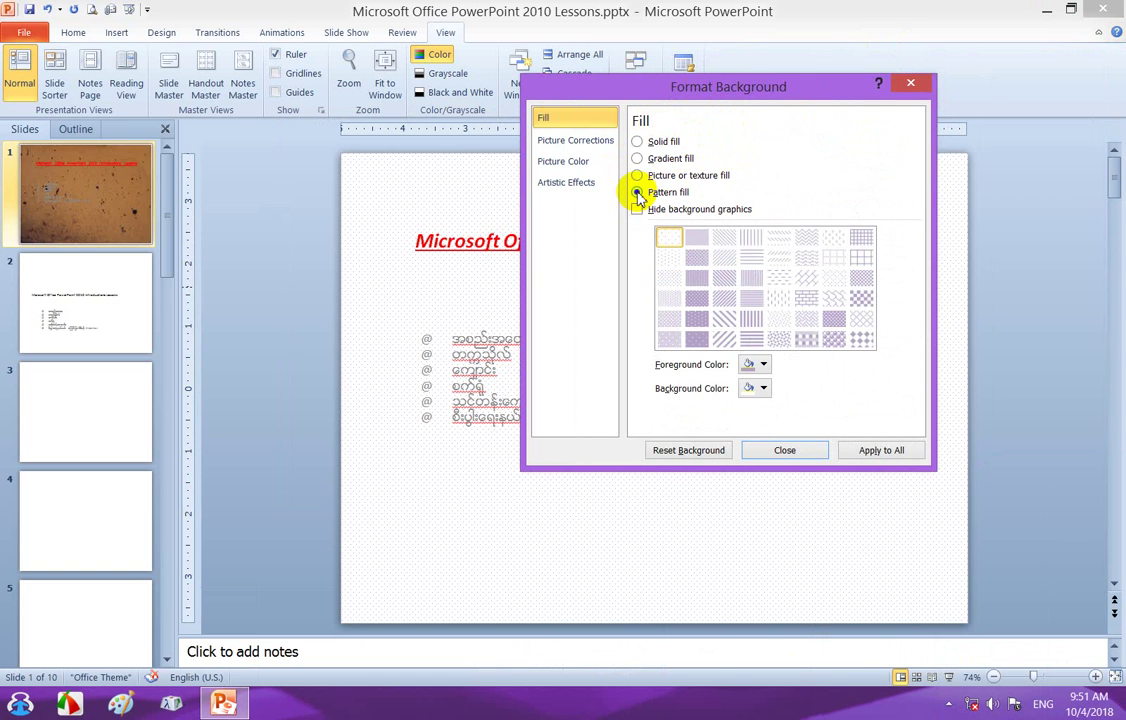
pyautogui.moveTo(716, 90)
pyautogui.mouseDown()
pyautogui.moveTo(662, 100)
pyautogui.moveTo(578, 142)
pyautogui.mouseUp()
pyautogui.click(668, 249)
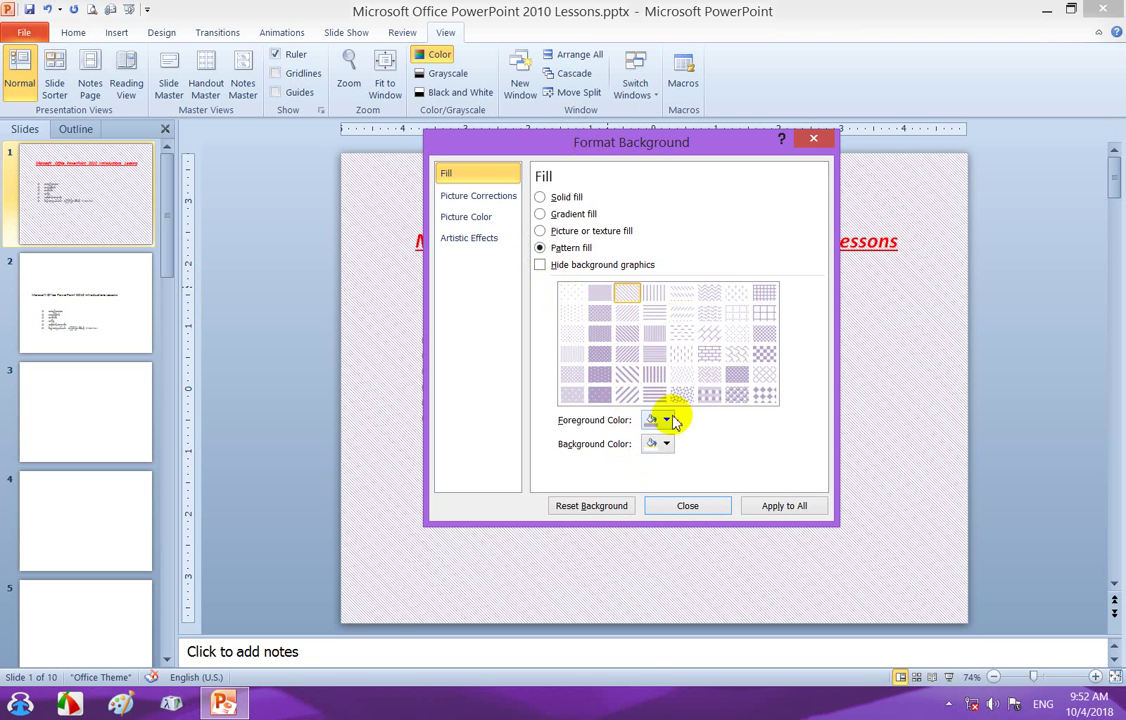
# Set the pattern's foreground colour to white and its background colour to red
pyautogui.click(667, 420)
pyautogui.click(662, 543)
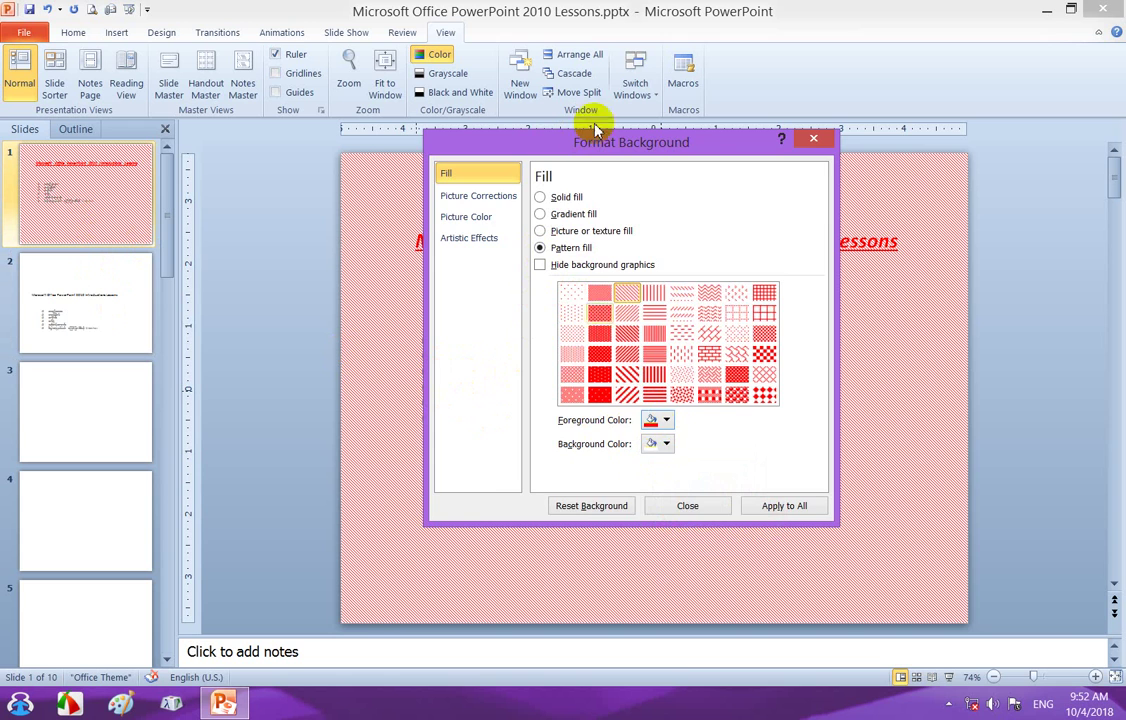
pyautogui.moveTo(588, 148); pyautogui.dragTo(706, 110)
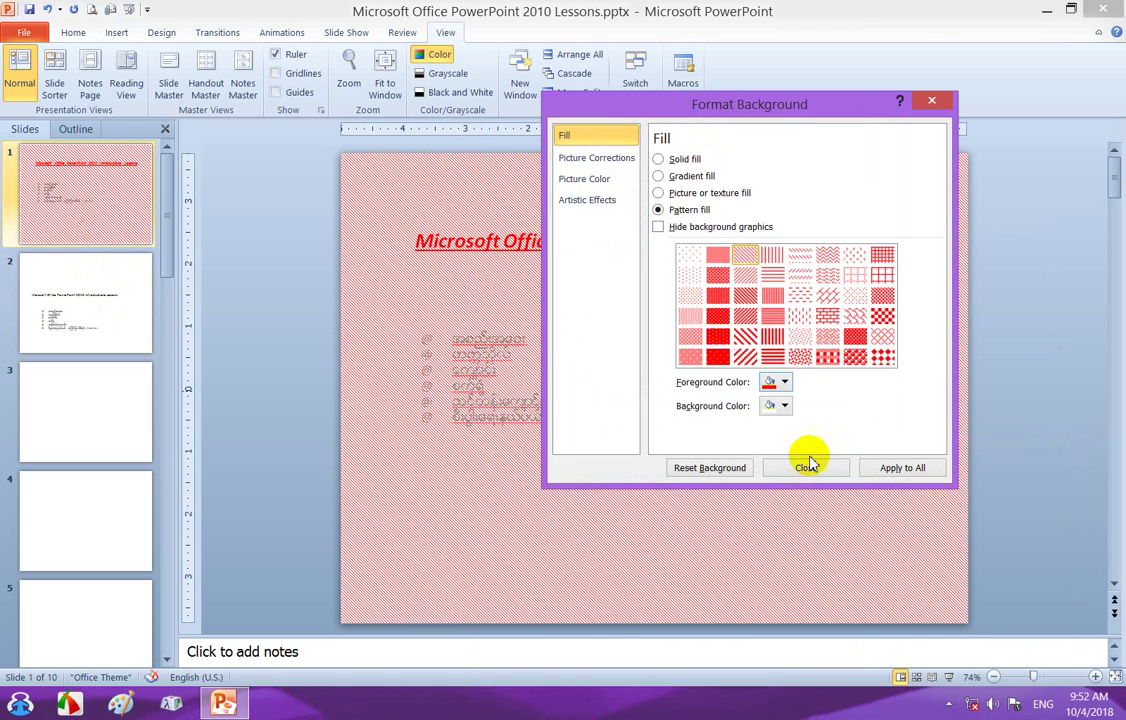
pyautogui.click(785, 382)
pyautogui.click(768, 416)
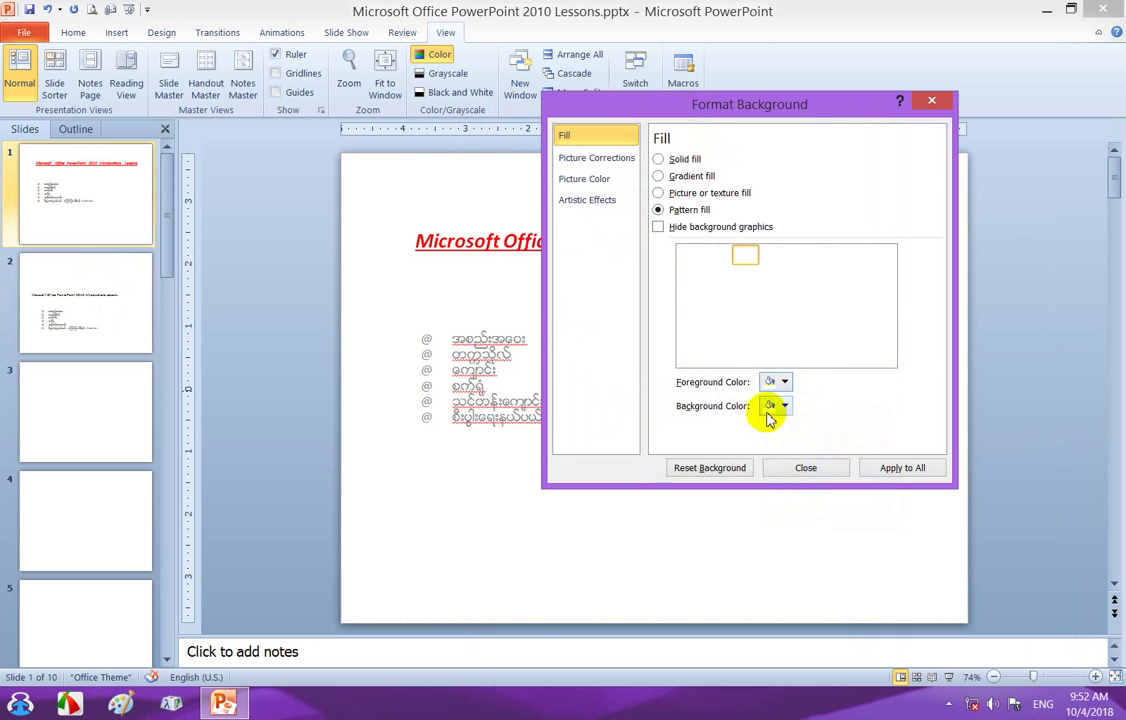
pyautogui.click(786, 408)
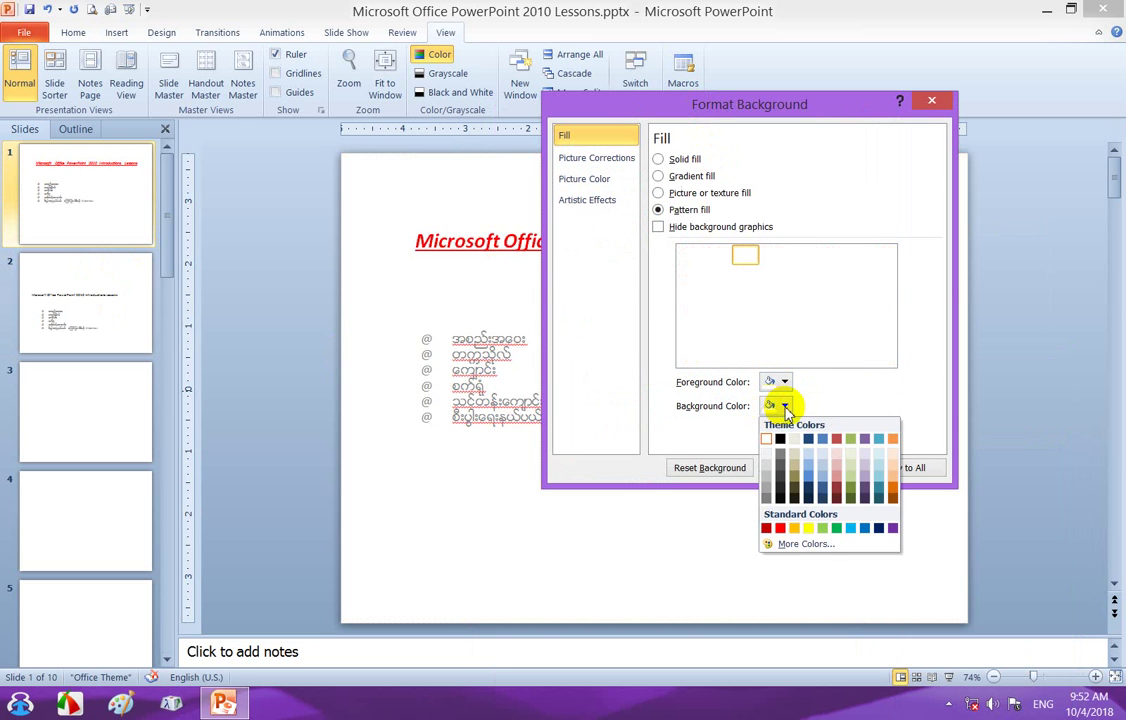
pyautogui.click(784, 529)
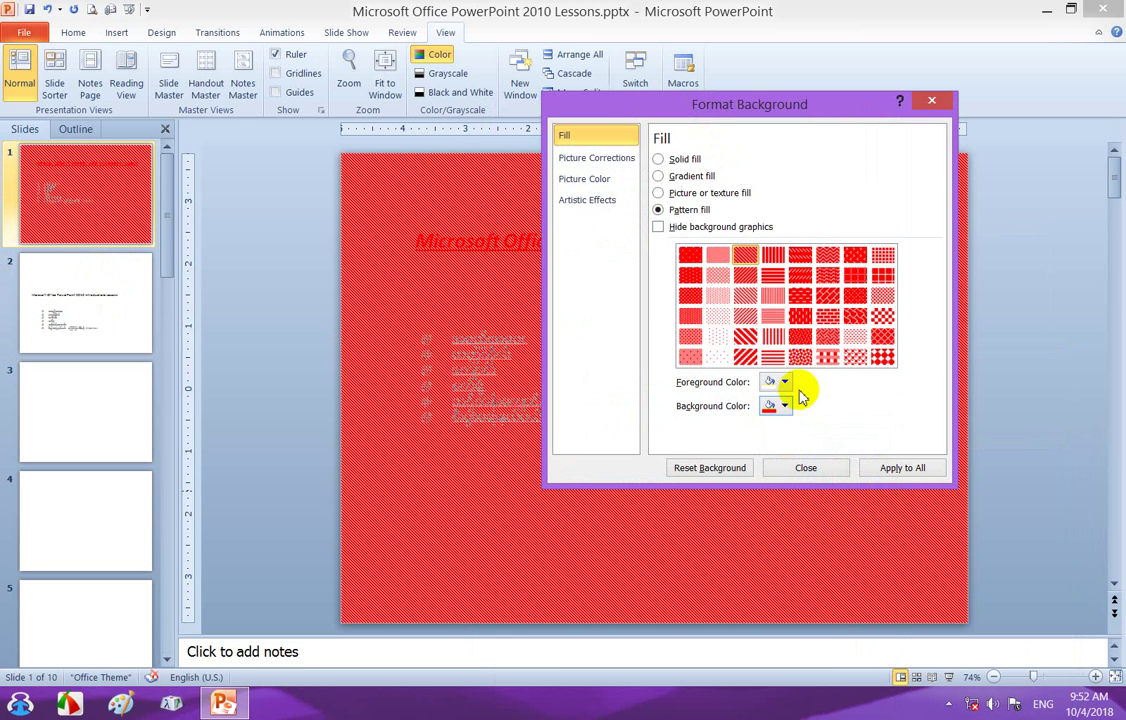
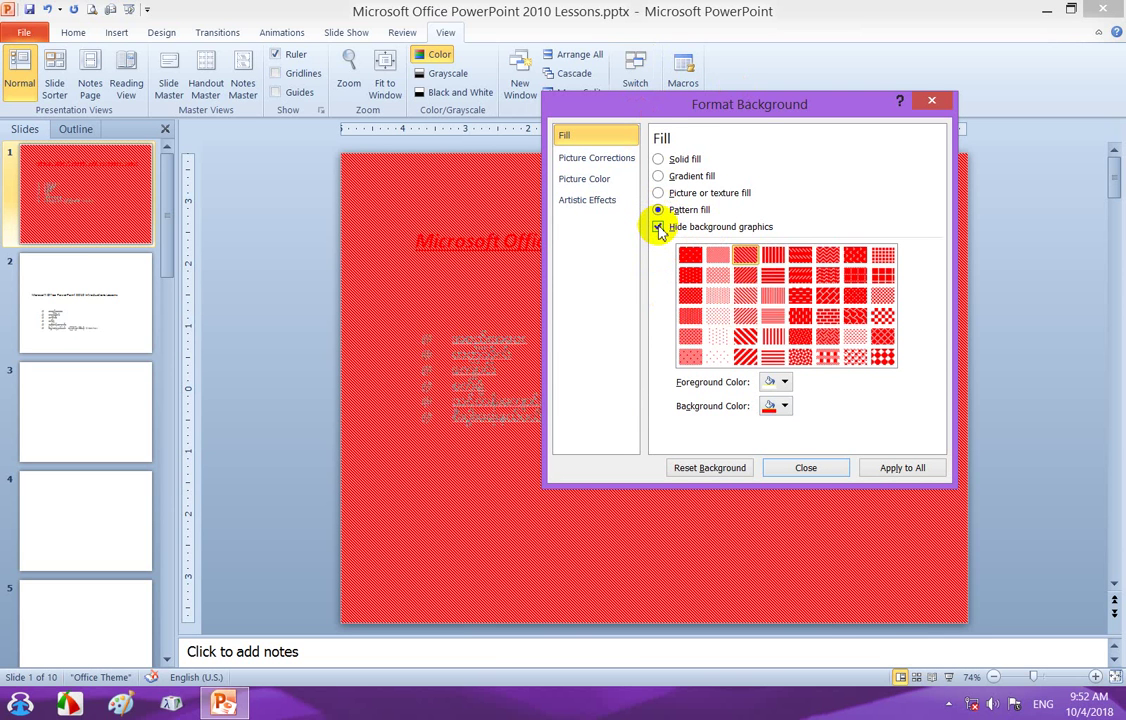
# Reset slide 1's background to clear the red pattern
pyautogui.click(683, 469)
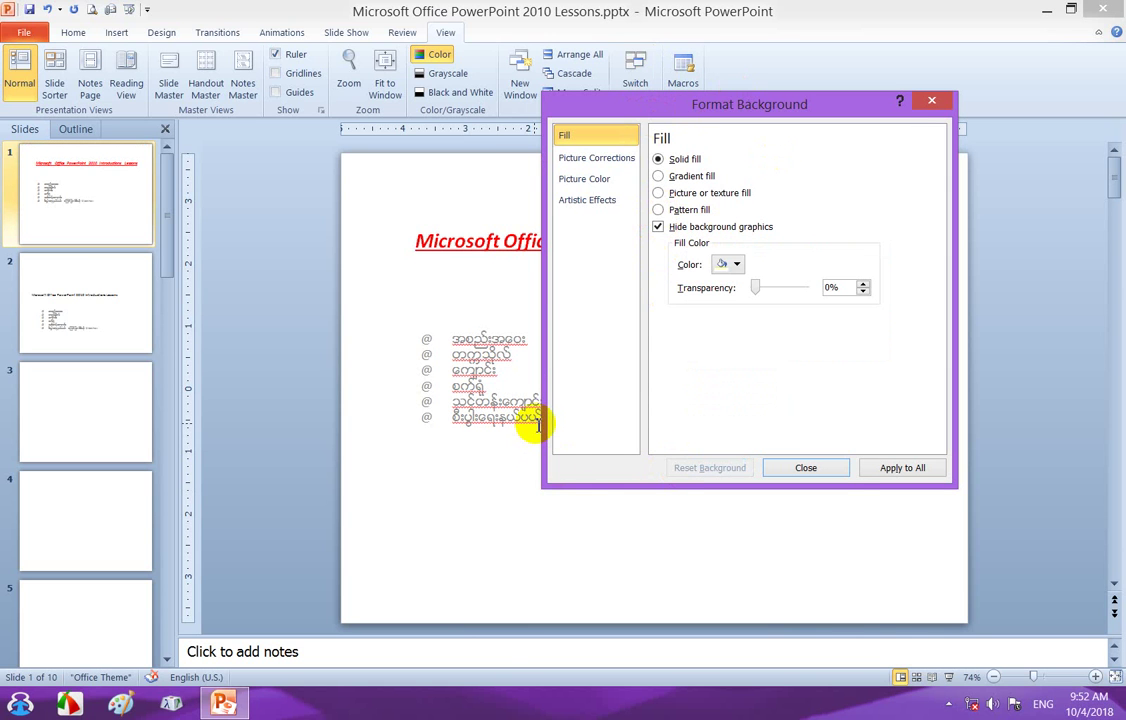
pyautogui.click(603, 159)
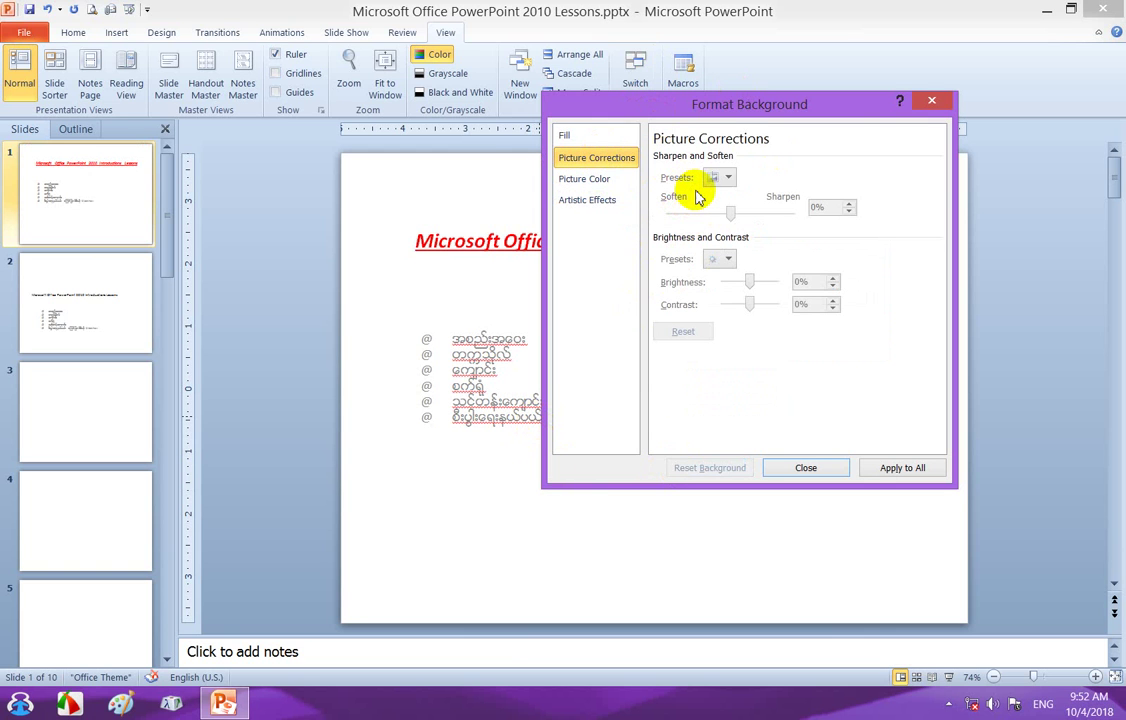
pyautogui.click(581, 140)
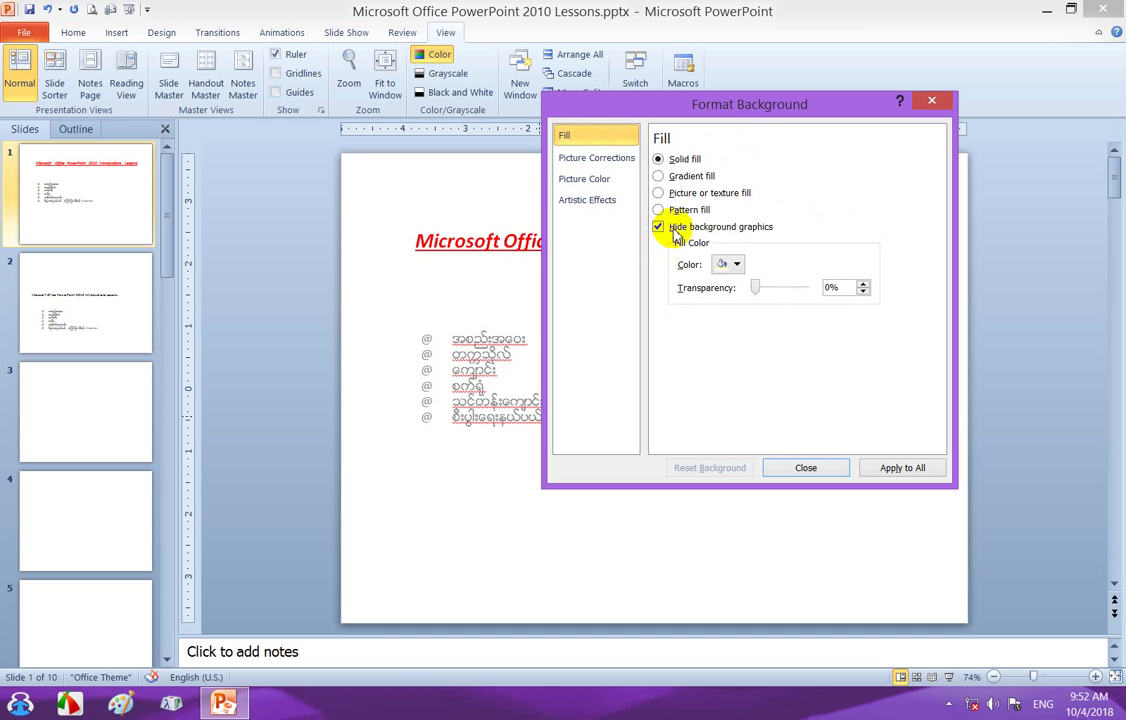
# Switch the background to picture or texture fill and browse the built-in texture gallery
pyautogui.click(659, 194)
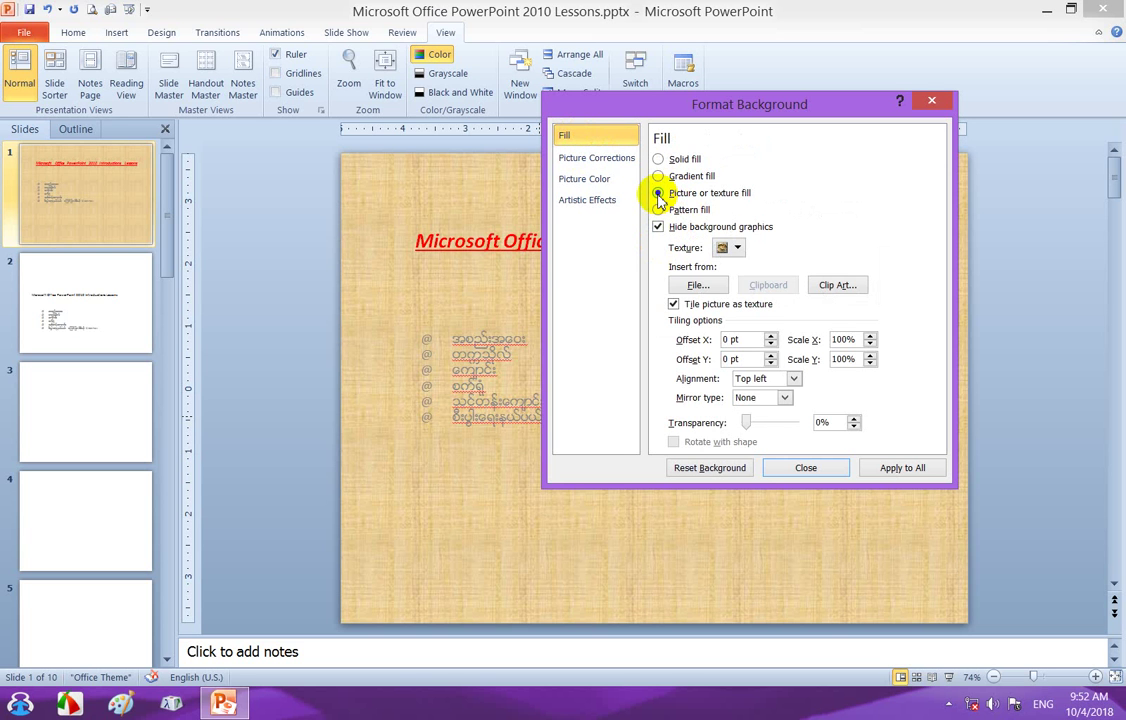
pyautogui.moveTo(659, 103); pyautogui.dragTo(673, 163)
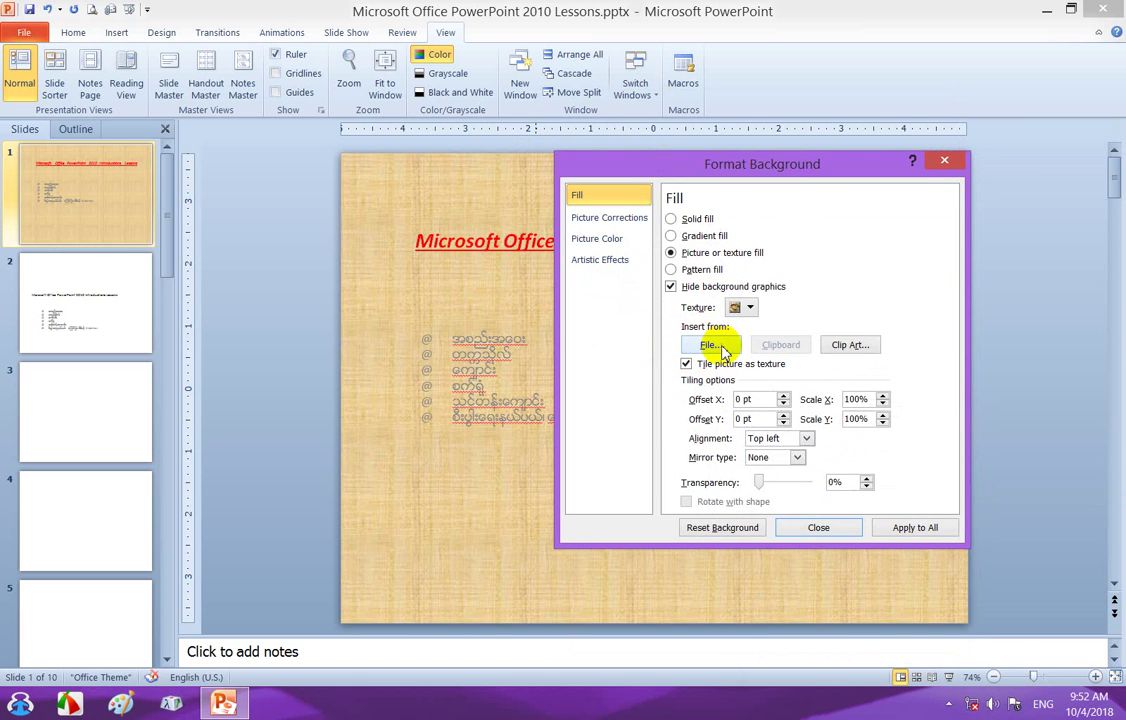
pyautogui.click(750, 308)
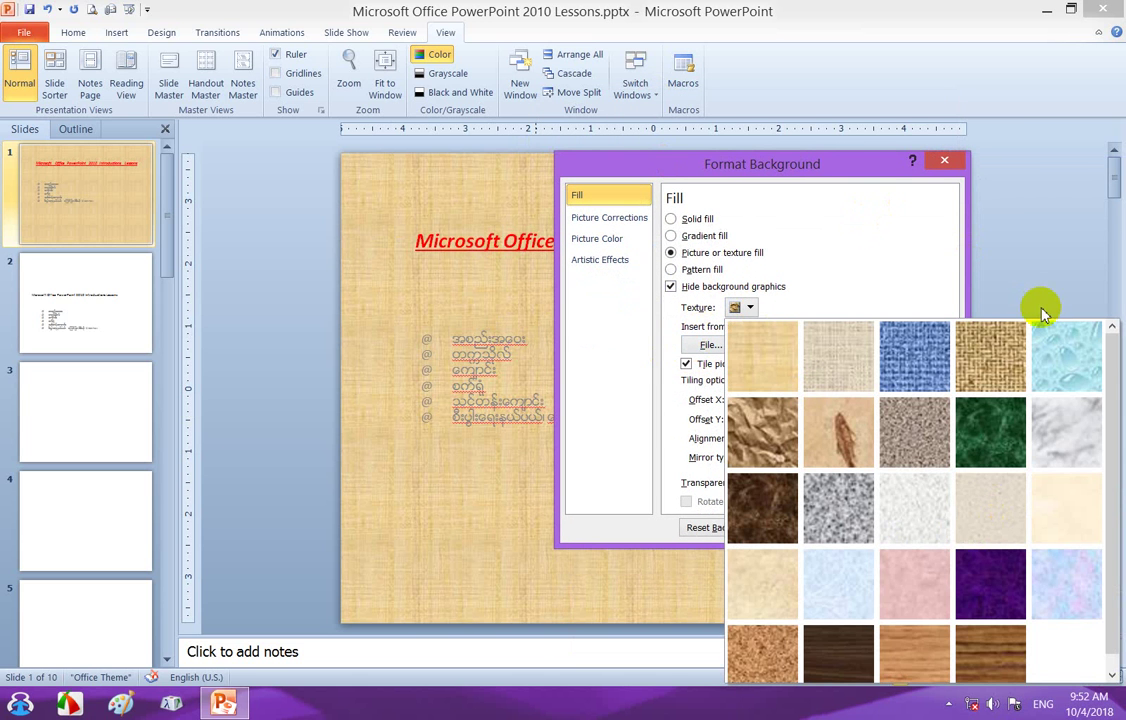
pyautogui.click(812, 176)
pyautogui.moveTo(812, 176); pyautogui.dragTo(650, 118)
# Try several Grunge_Textures pictures as the background, from Texture_05.jpg through Texture_09.jpg
pyautogui.click(523, 281)
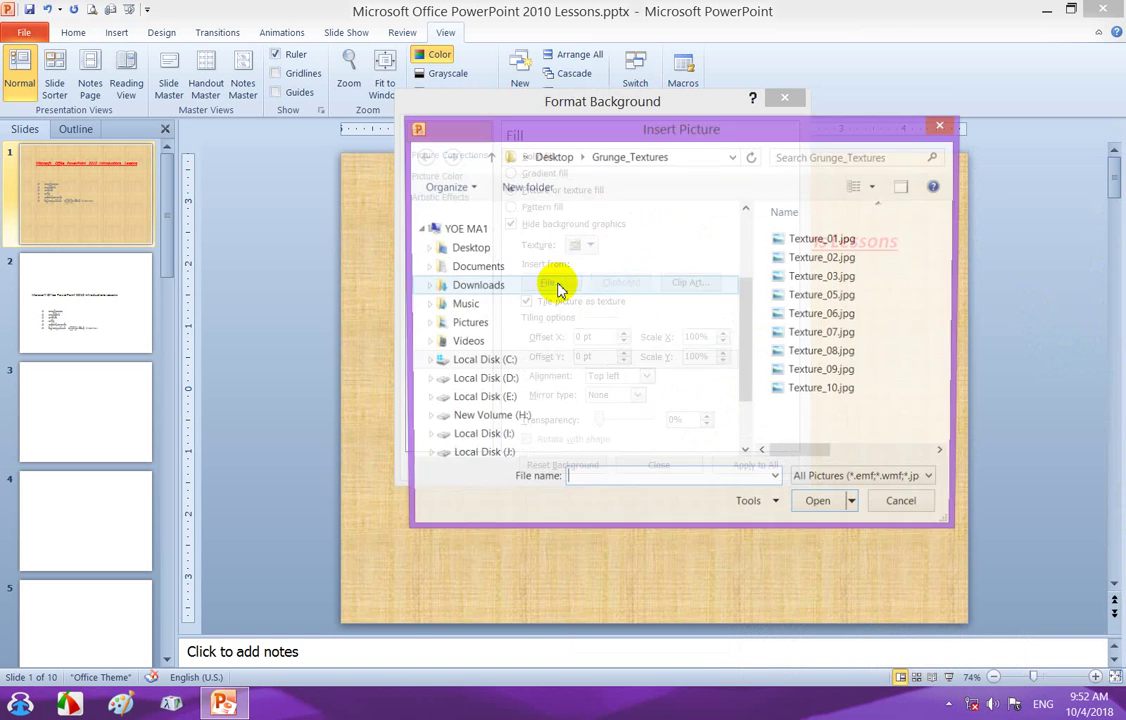
pyautogui.doubleClick(826, 296)
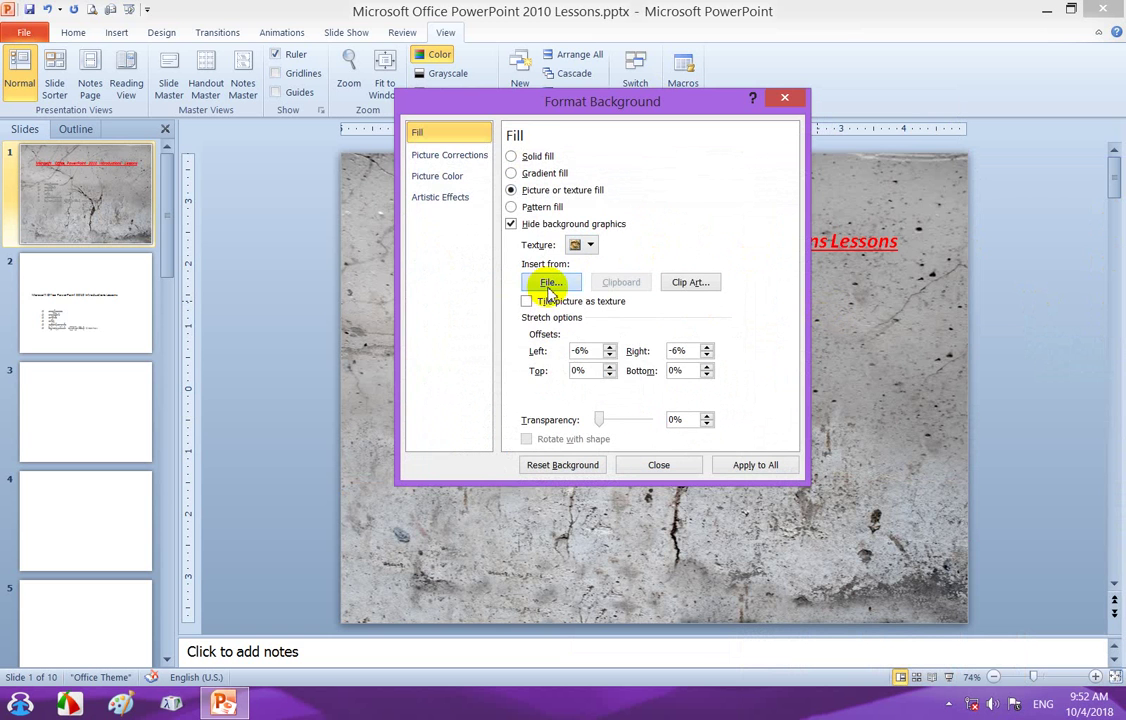
pyautogui.click(549, 283)
pyautogui.doubleClick(828, 282)
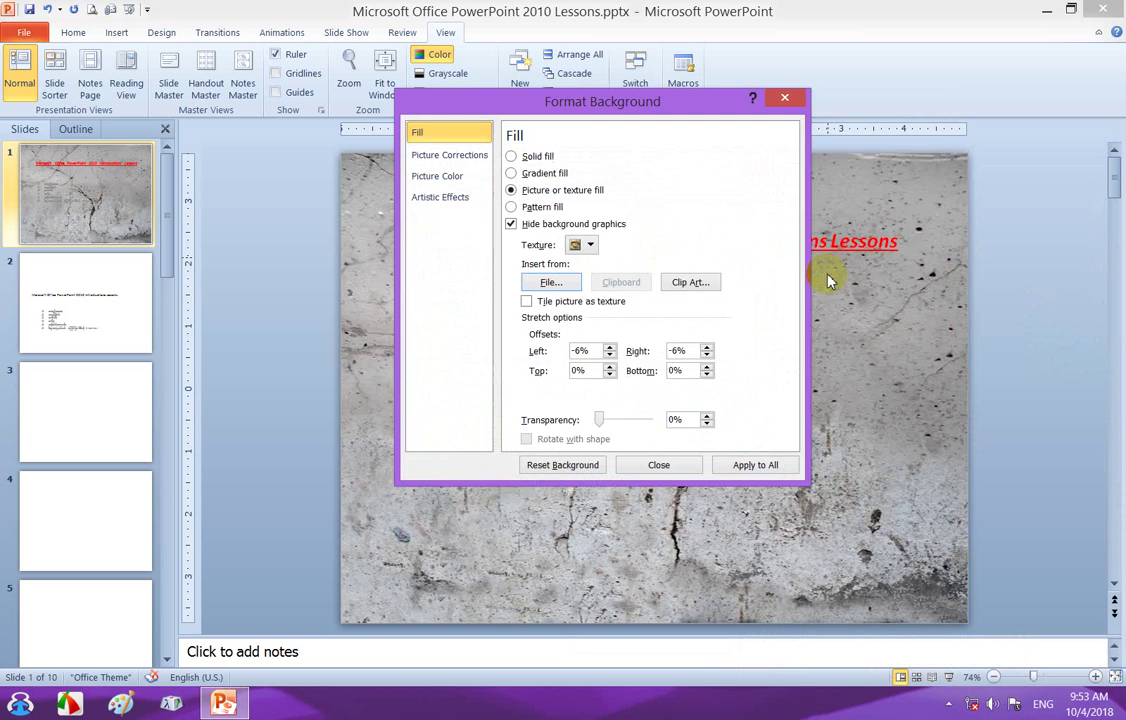
pyautogui.click(549, 282)
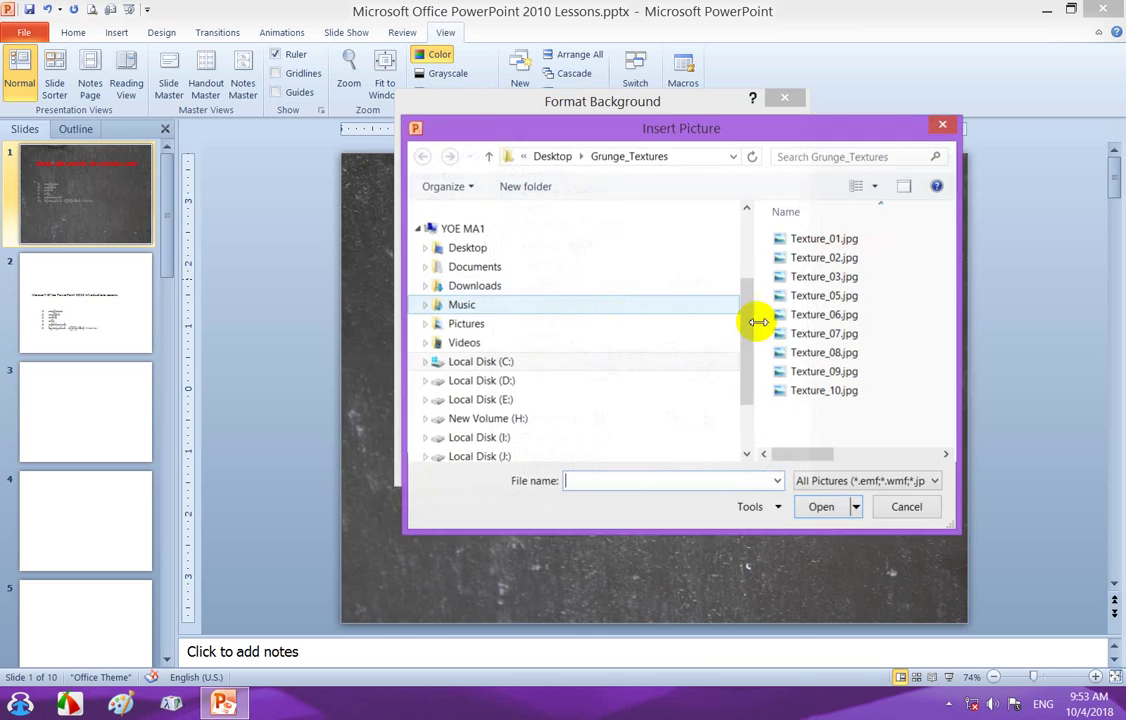
pyautogui.doubleClick(818, 315)
pyautogui.click(553, 282)
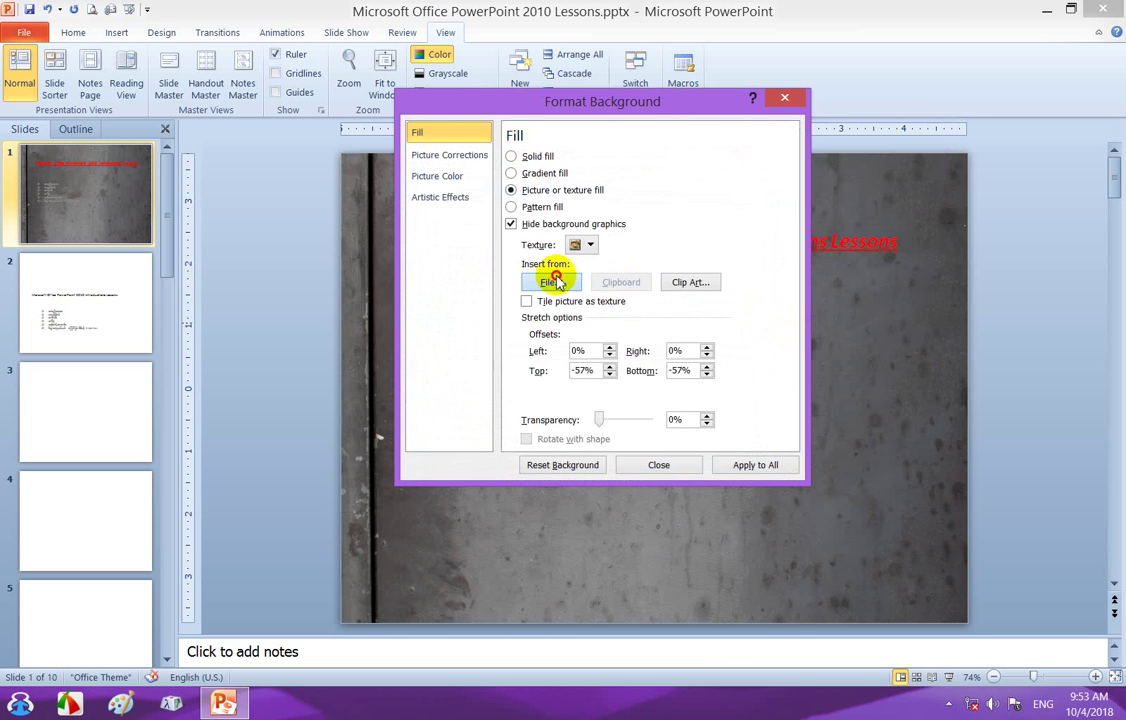
pyautogui.doubleClick(819, 338)
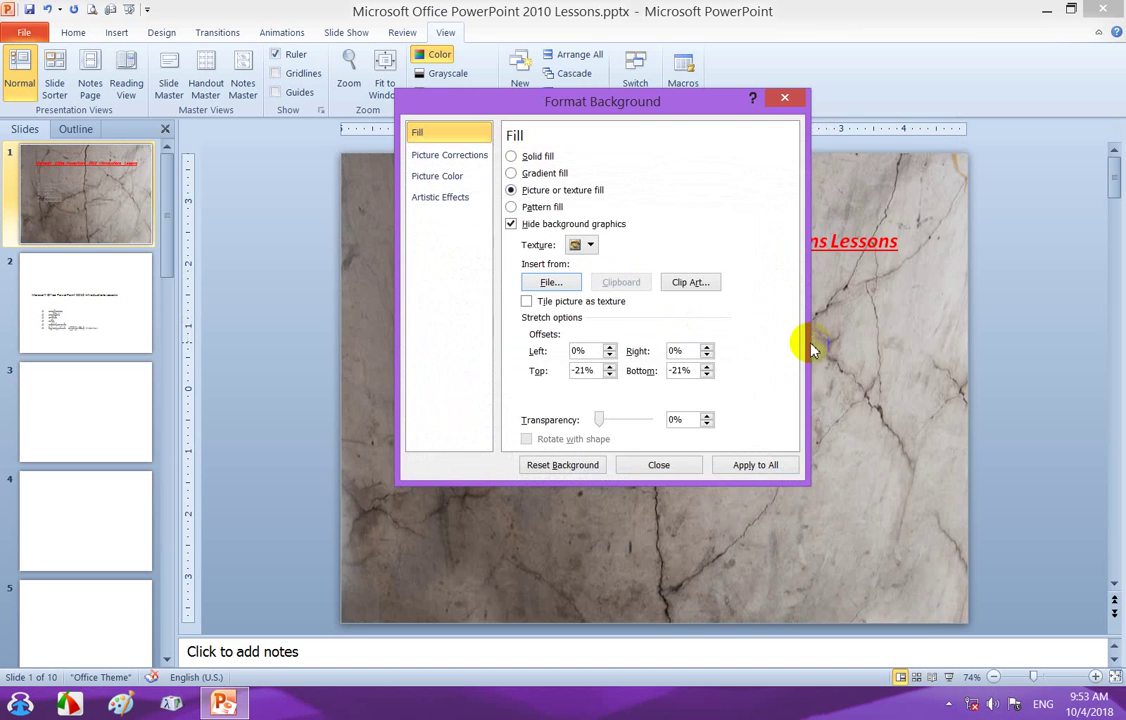
pyautogui.click(553, 283)
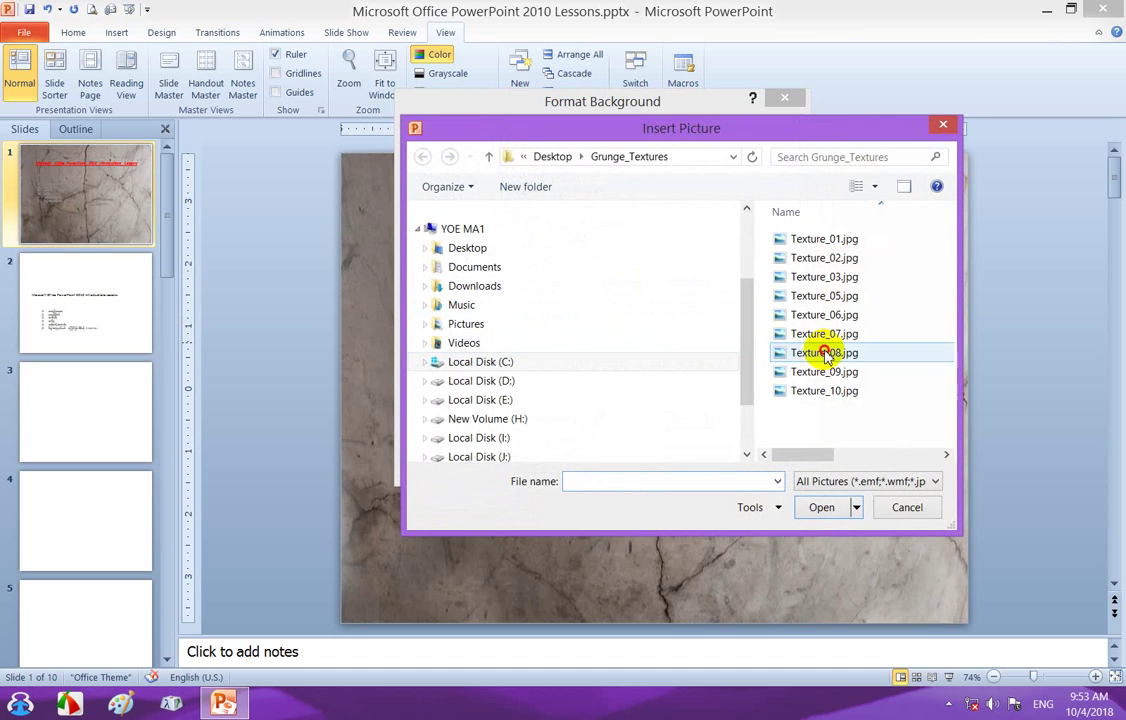
pyautogui.doubleClick(783, 354)
pyautogui.click(553, 283)
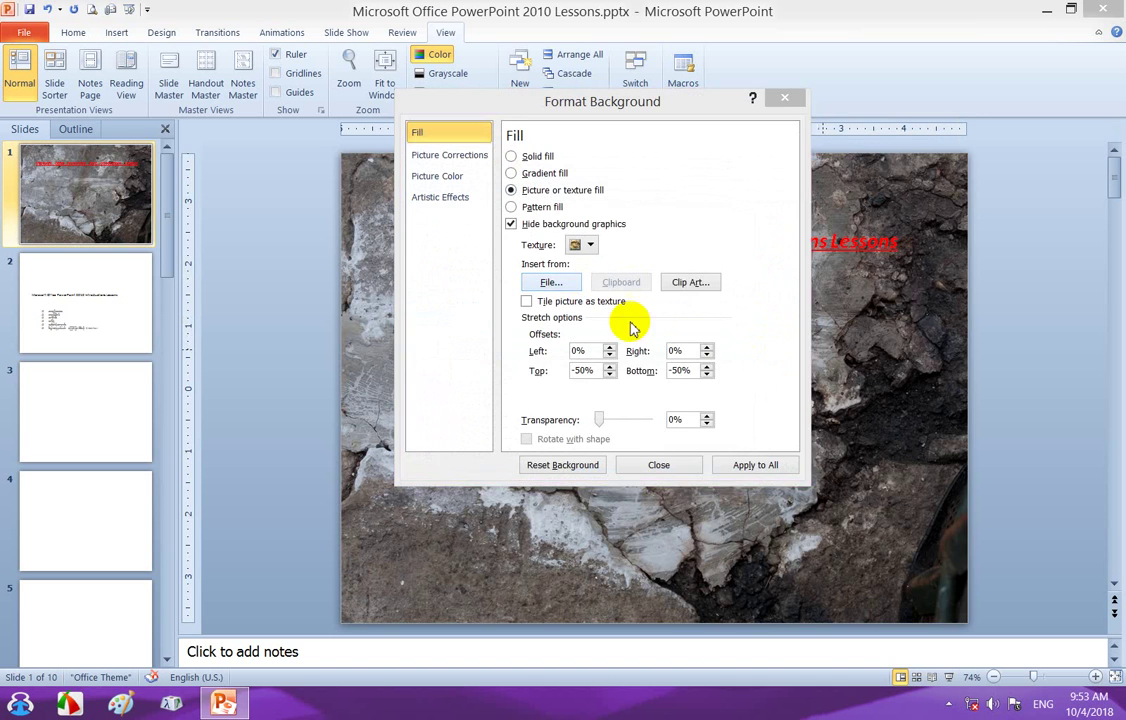
pyautogui.doubleClick(812, 370)
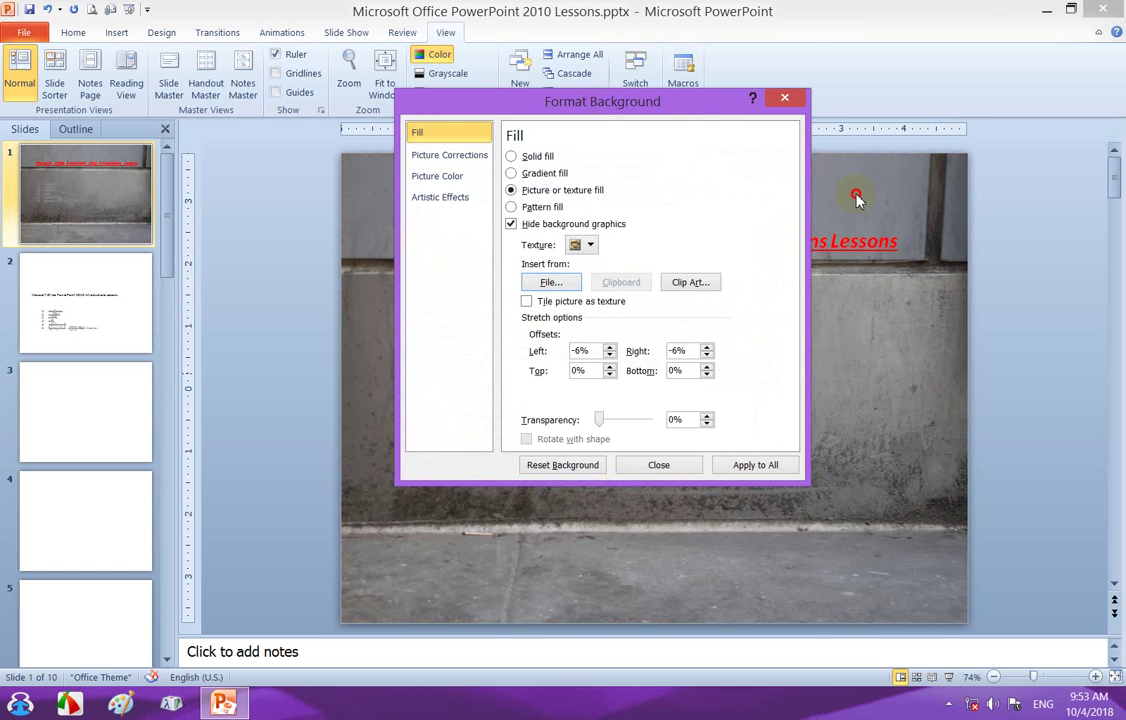
# Try Texture_10.jpg and then Texture_02.jpg as the slide background
pyautogui.moveTo(587, 100)
pyautogui.mouseDown()
pyautogui.moveTo(789, 566)
pyautogui.moveTo(550, 129)
pyautogui.mouseUp()
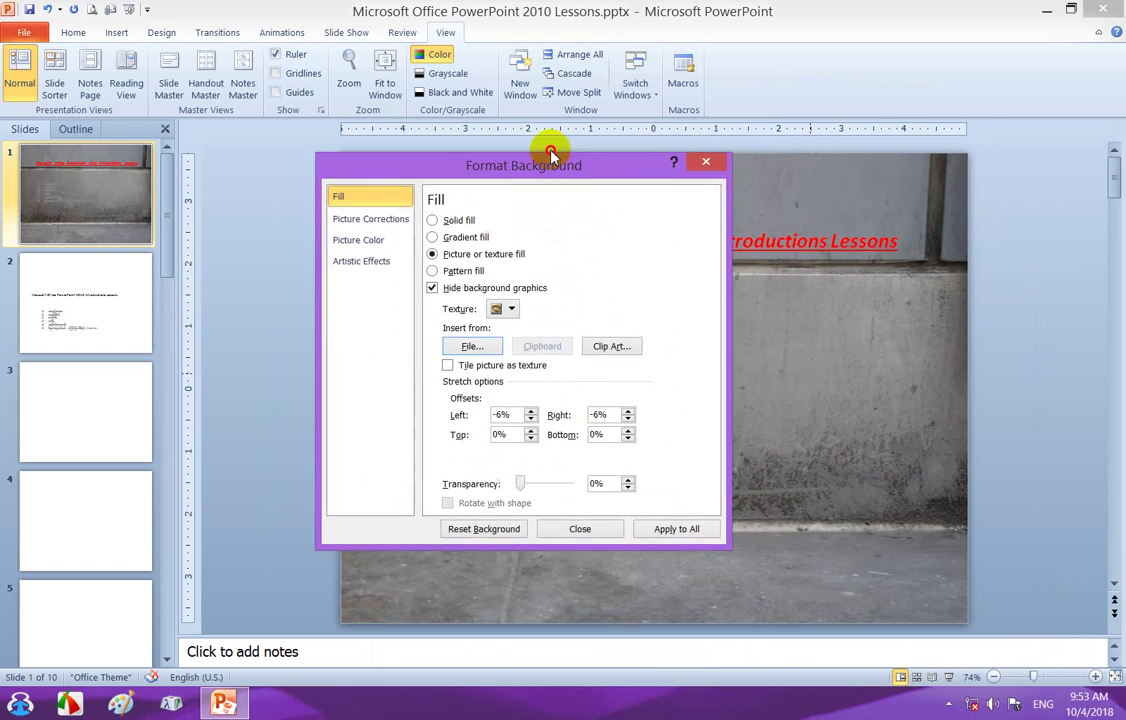
pyautogui.moveTo(550, 155); pyautogui.dragTo(784, 418)
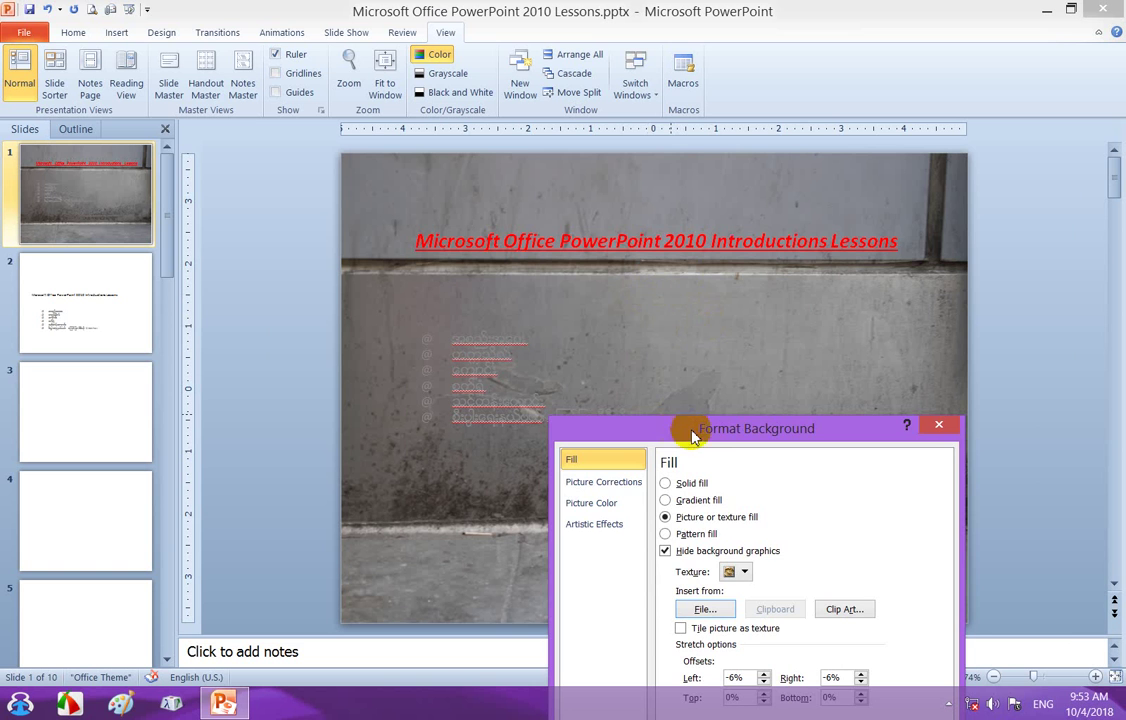
pyautogui.moveTo(692, 437); pyautogui.dragTo(743, 136)
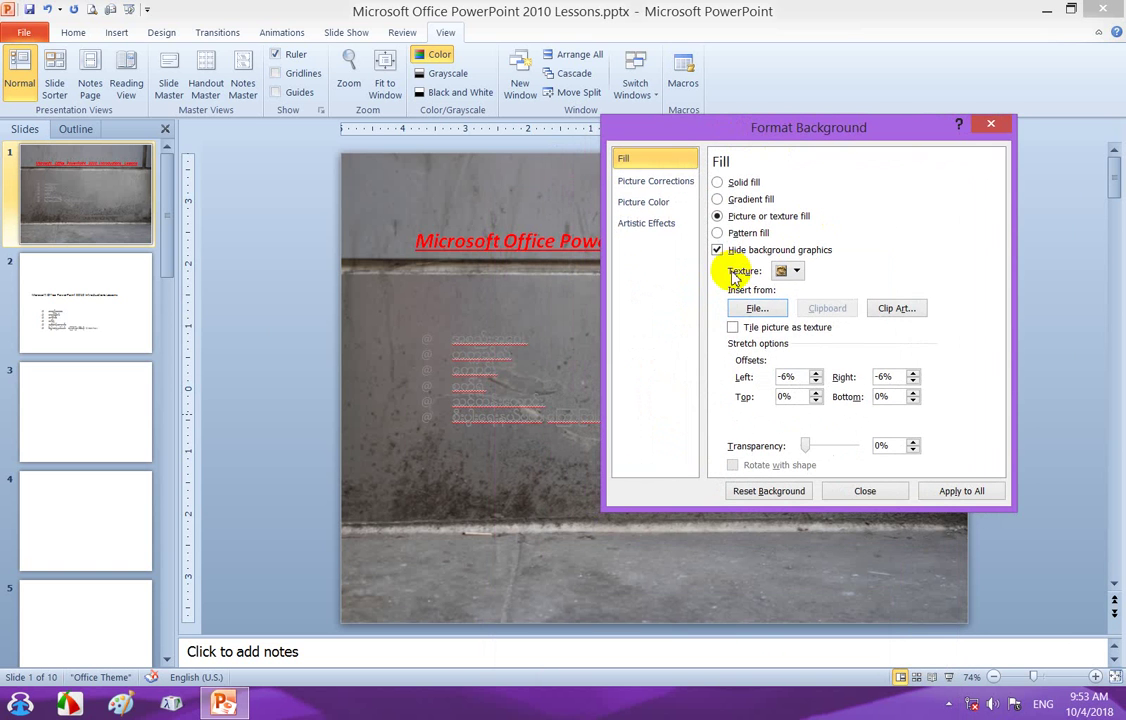
pyautogui.click(757, 308)
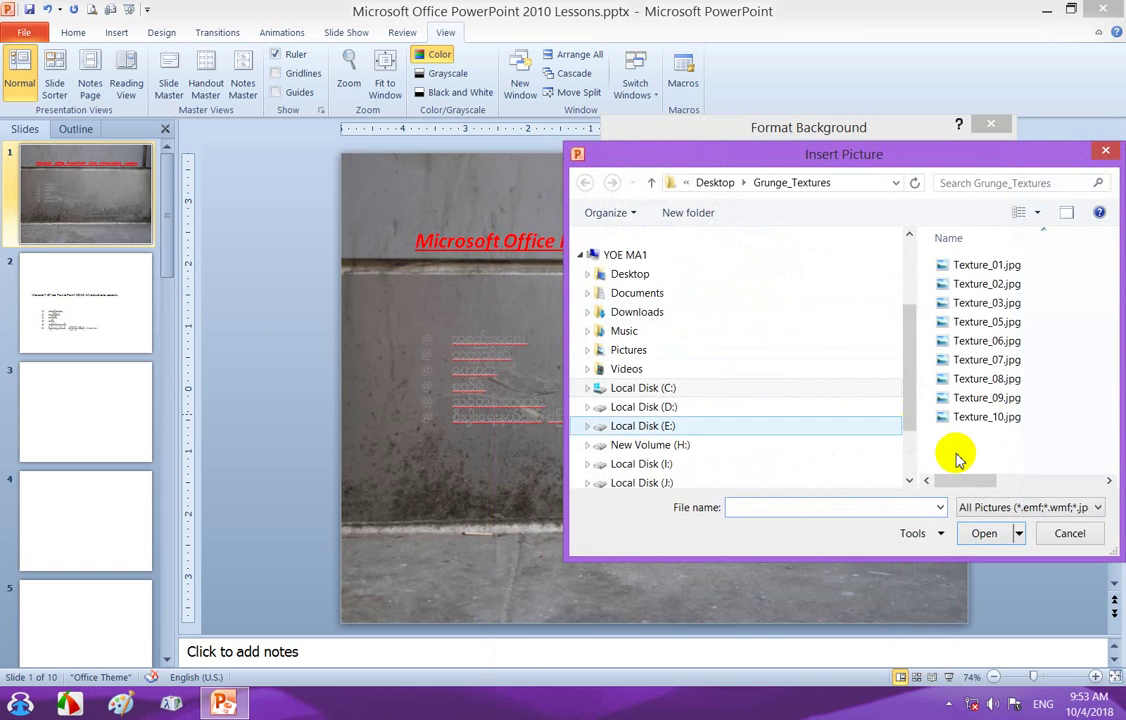
pyautogui.click(985, 417)
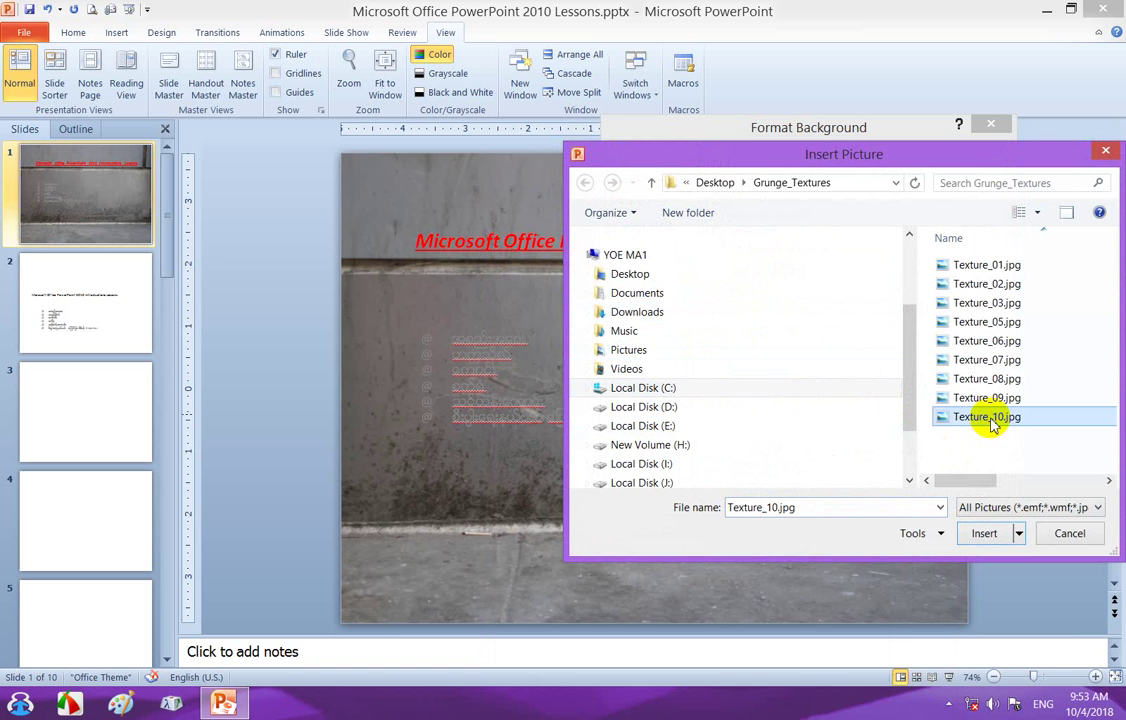
pyautogui.click(998, 263)
pyautogui.click(983, 533)
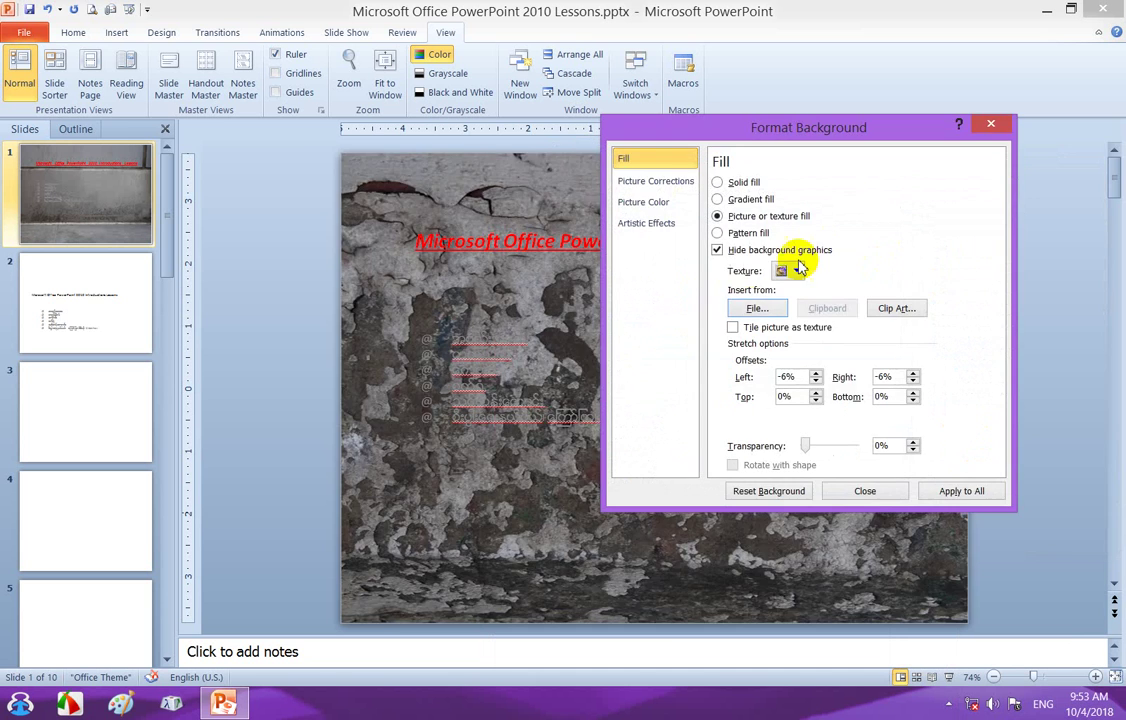
pyautogui.click(757, 308)
pyautogui.click(985, 284)
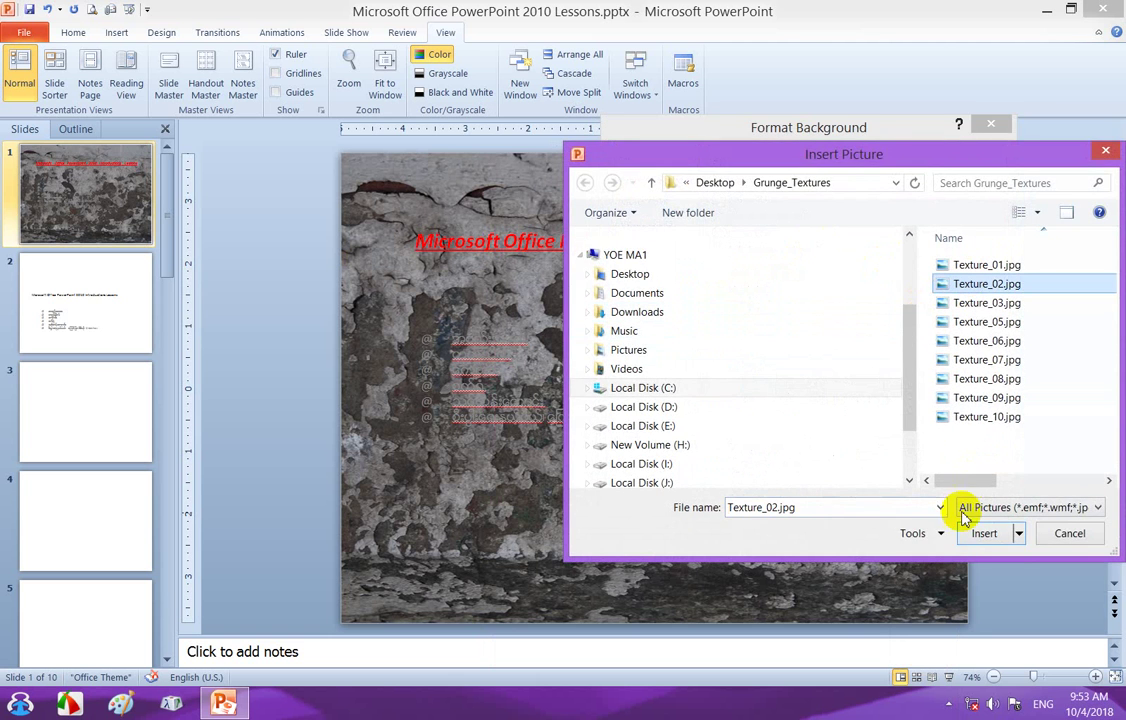
pyautogui.click(972, 533)
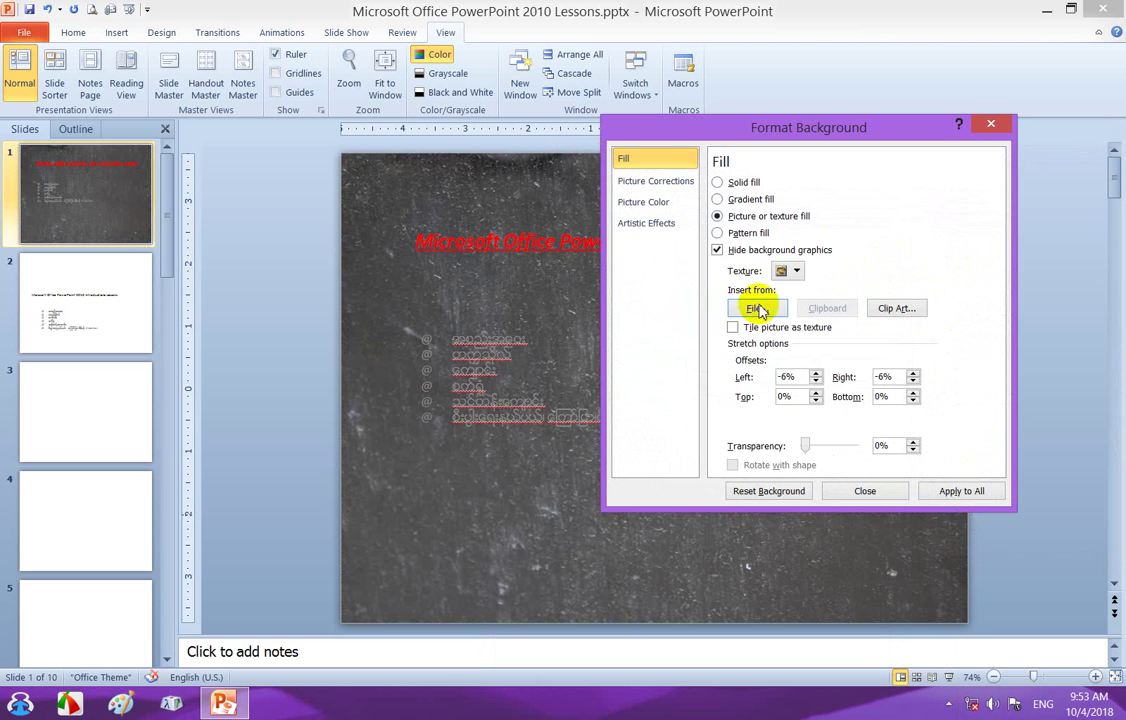
# Insert Texture_03.jpg as the background and apply it to all slides
pyautogui.click(757, 308)
pyautogui.click(985, 302)
pyautogui.click(966, 535)
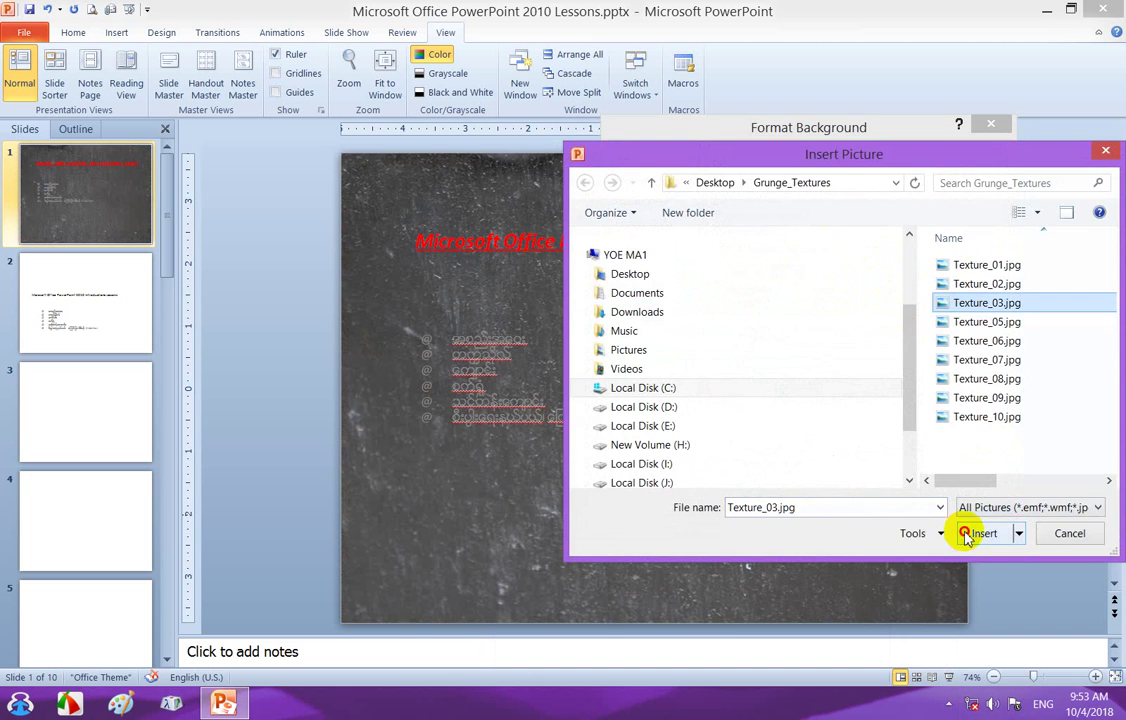
pyautogui.moveTo(680, 140); pyautogui.dragTo(648, 150)
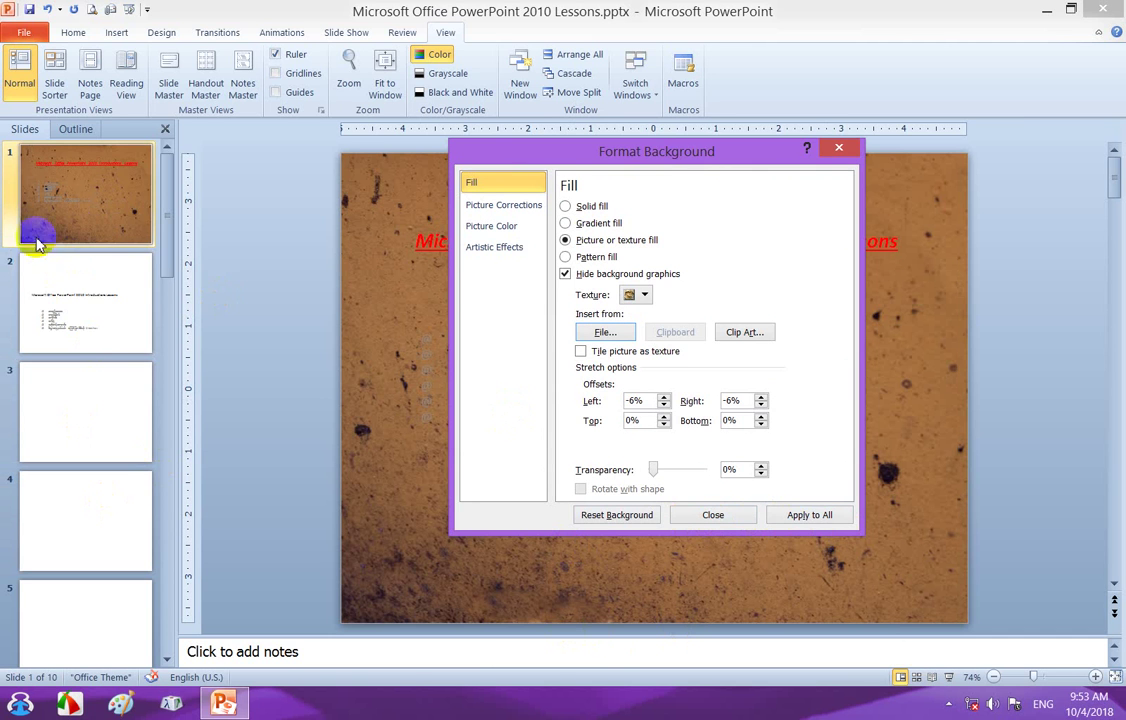
pyautogui.click(821, 517)
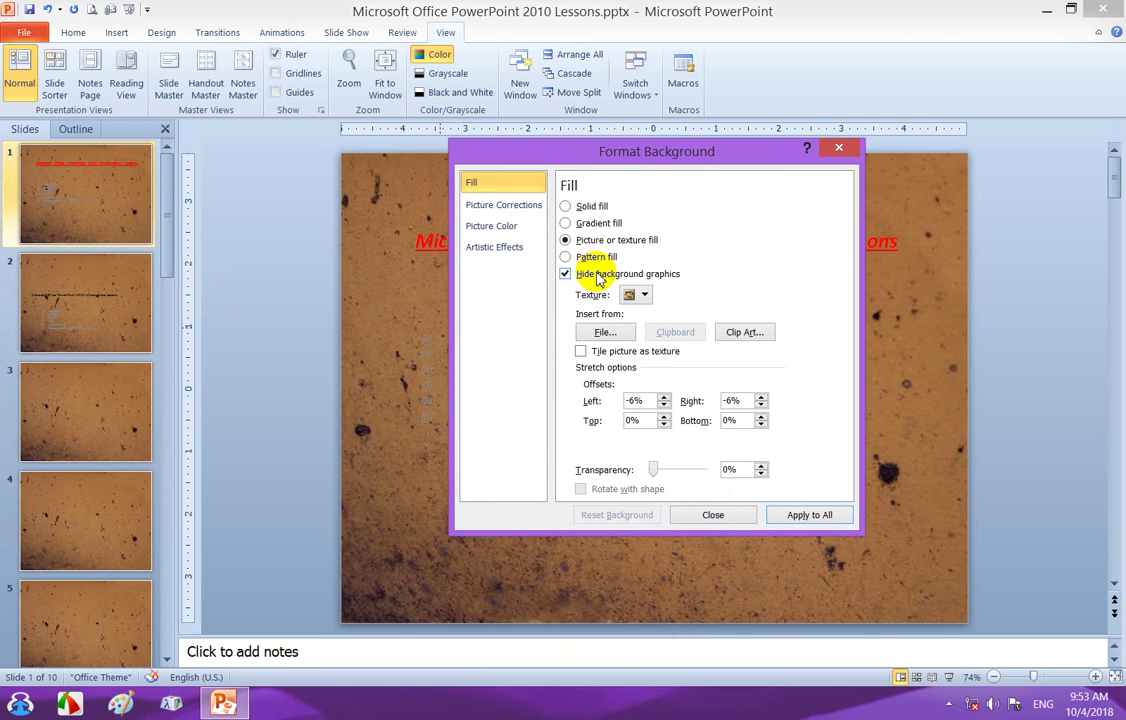
pyautogui.click(512, 207)
pyautogui.click(603, 265)
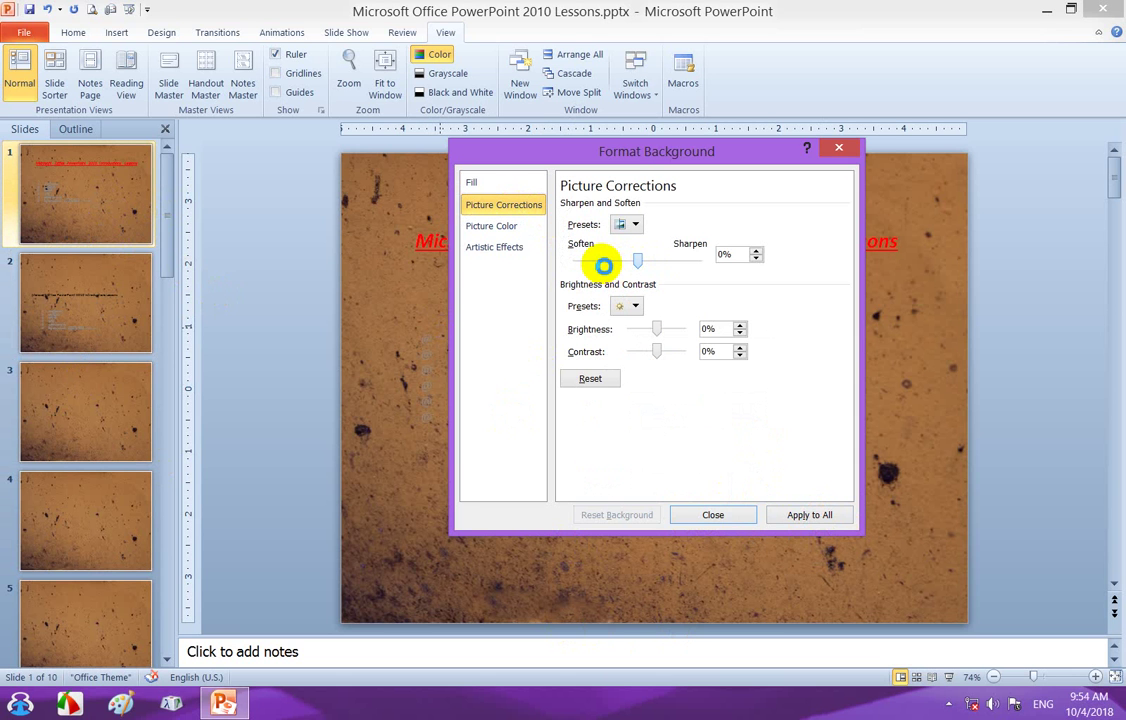
pyautogui.moveTo(606, 269); pyautogui.dragTo(605, 274)
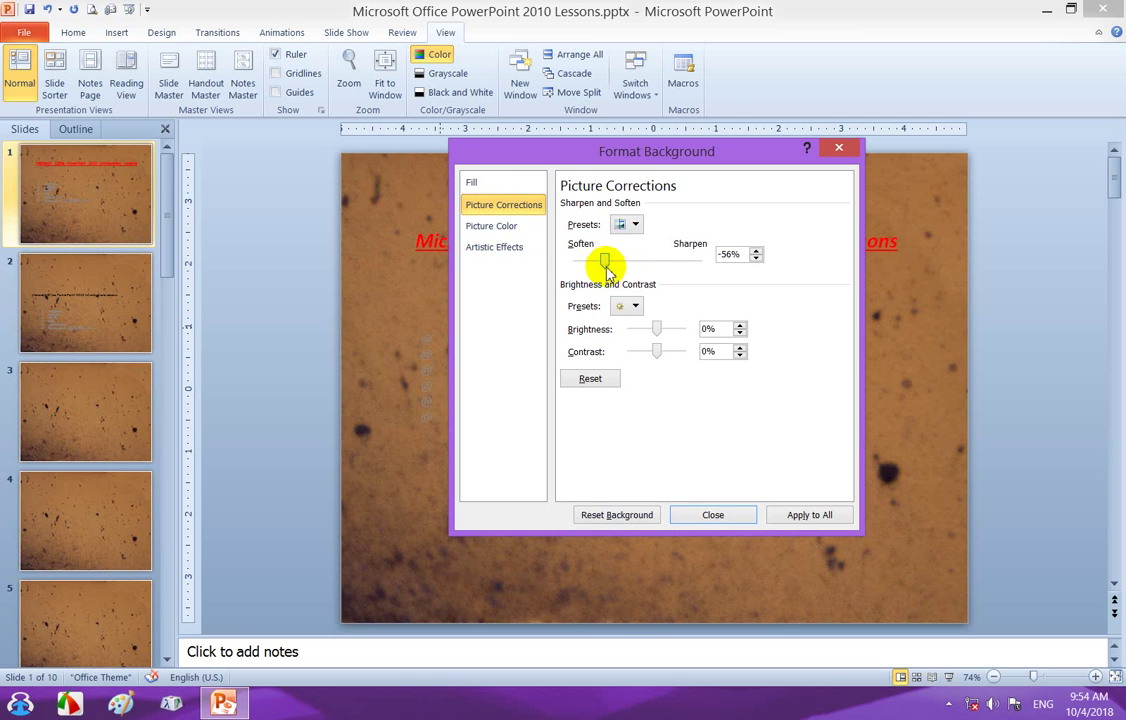
pyautogui.click(660, 260)
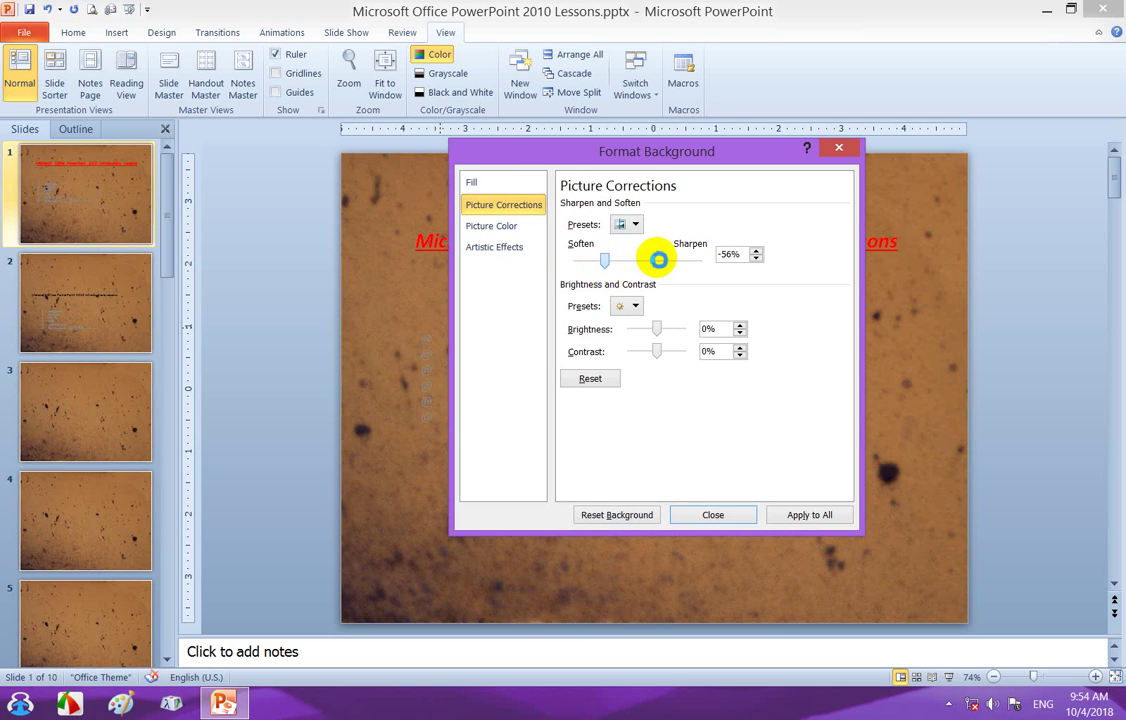
pyautogui.moveTo(656, 260); pyautogui.dragTo(653, 268)
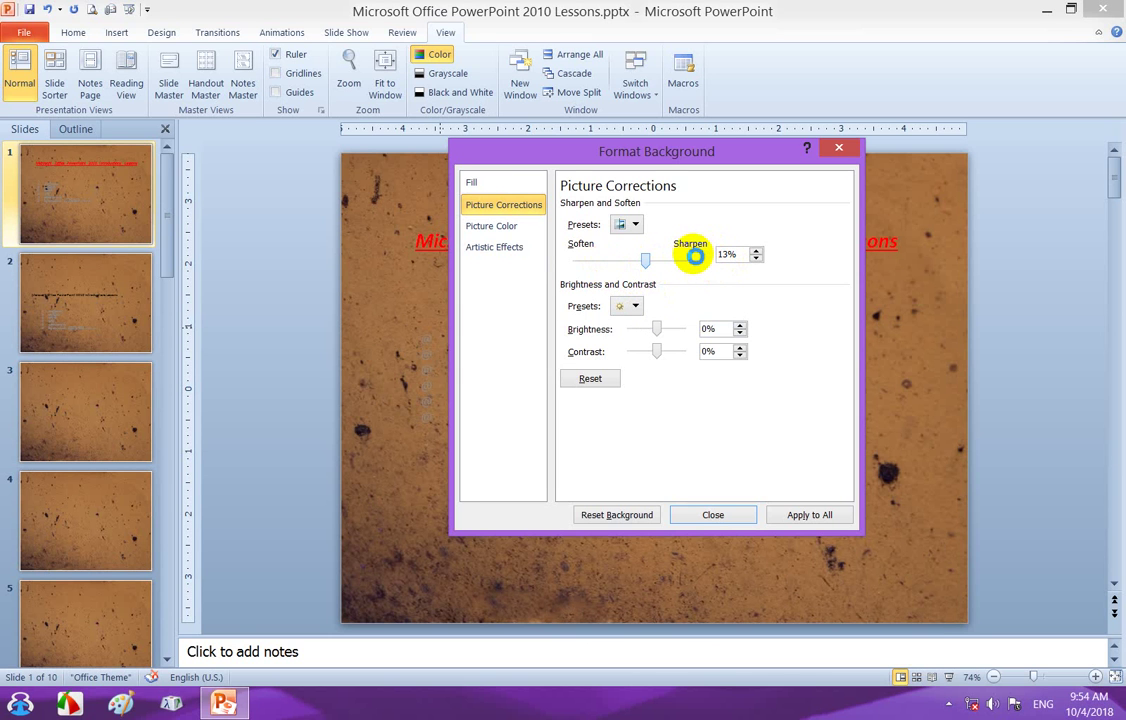
pyautogui.click(694, 256)
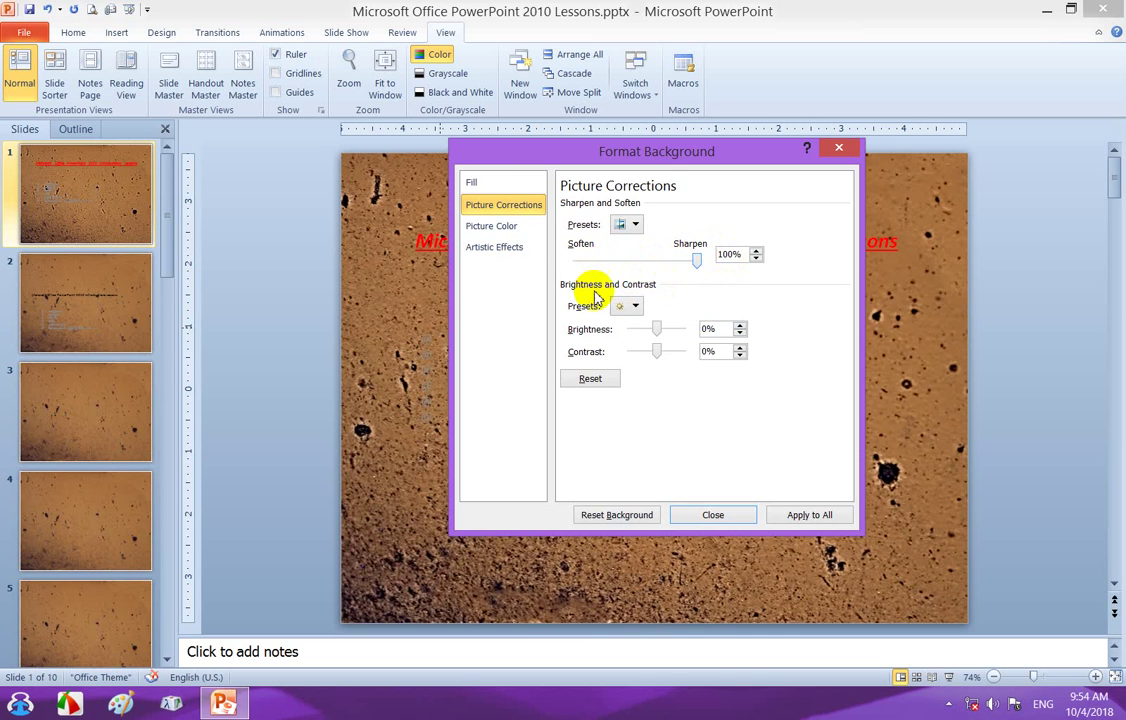
pyautogui.moveTo(576, 166); pyautogui.dragTo(820, 148)
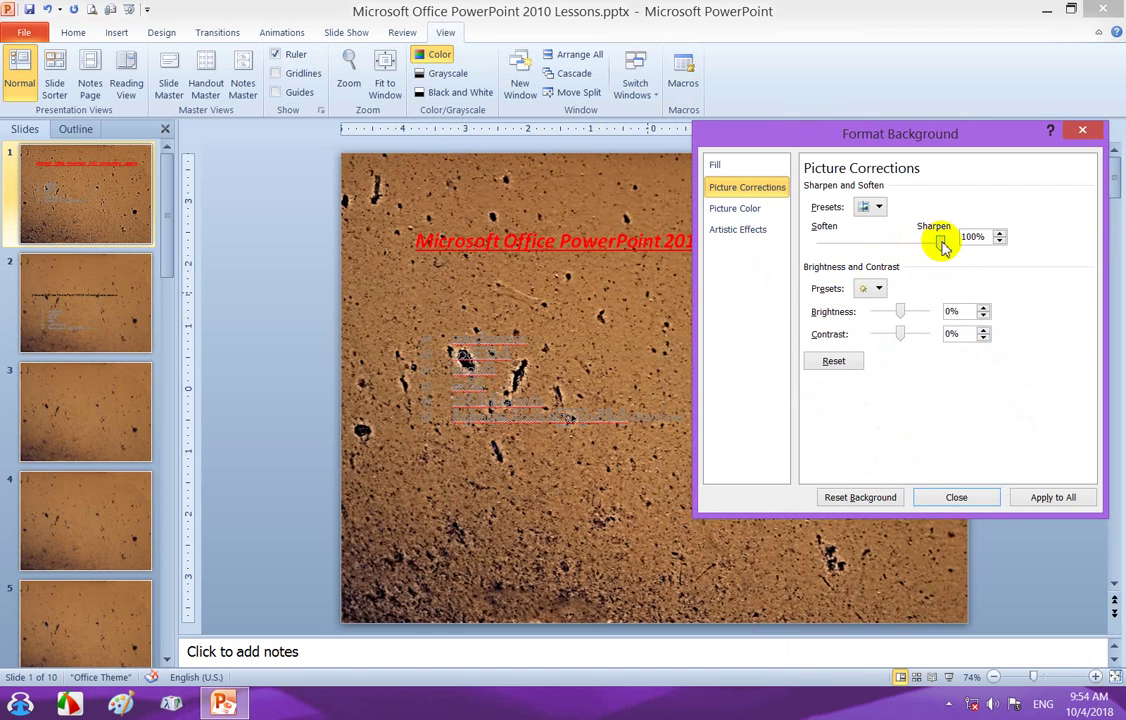
pyautogui.click(738, 262)
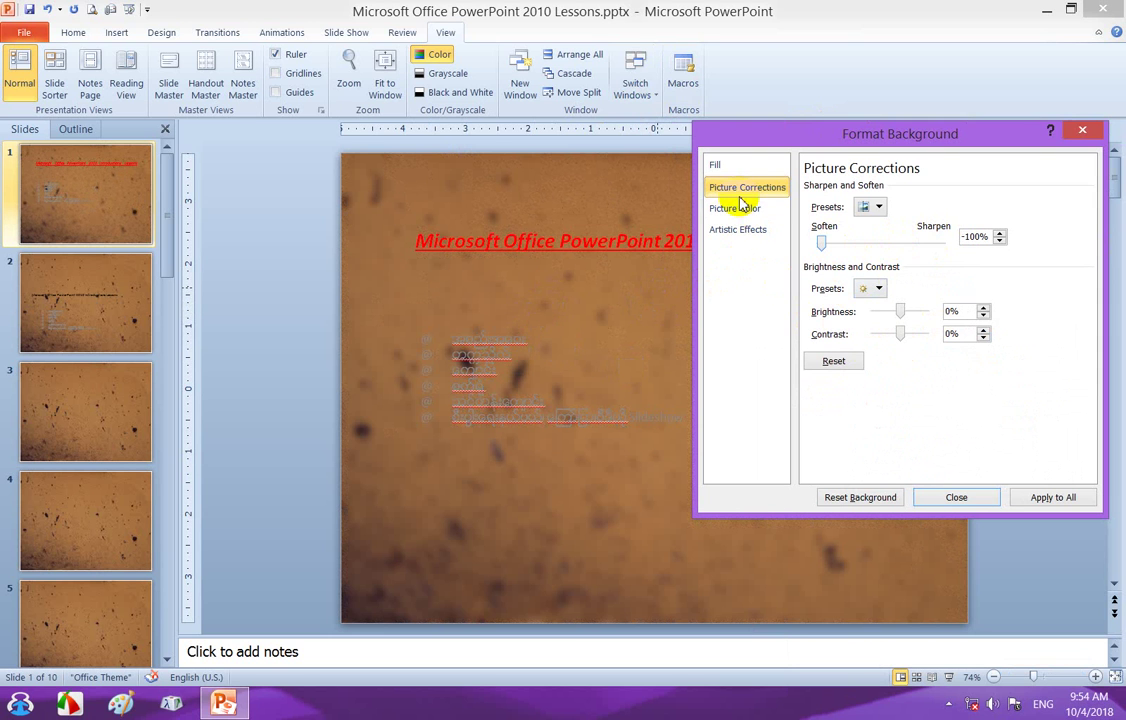
pyautogui.click(922, 304)
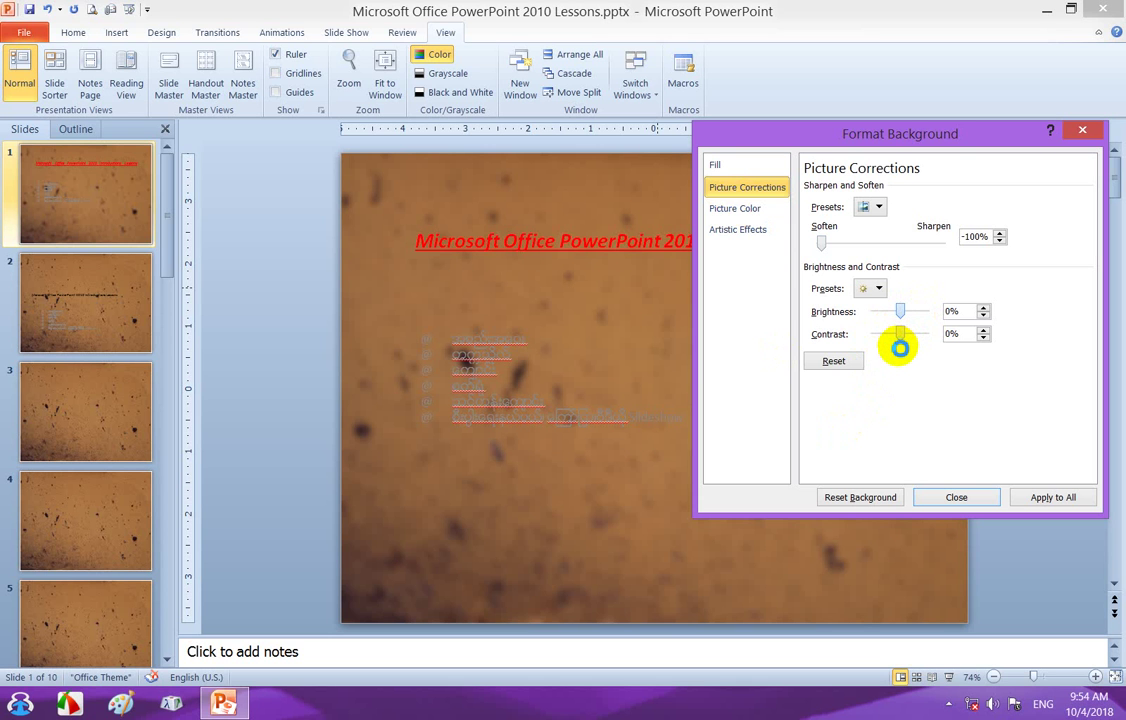
pyautogui.moveTo(900, 311); pyautogui.dragTo(912, 311)
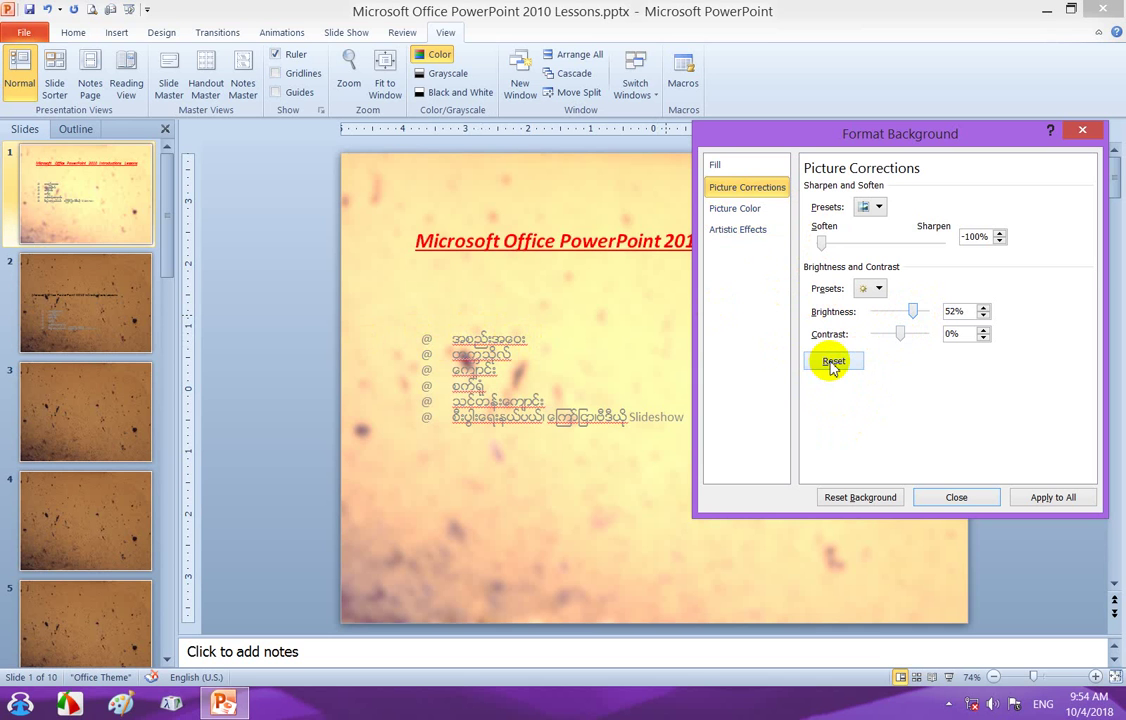
pyautogui.click(833, 362)
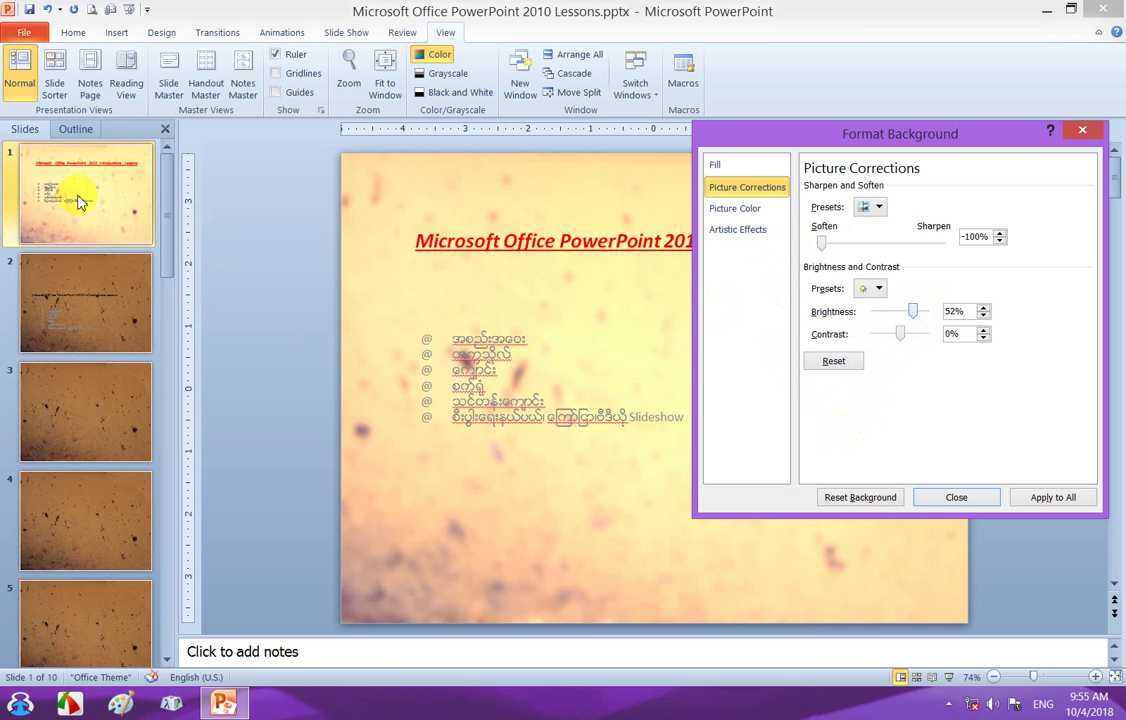
pyautogui.click(75, 316)
pyautogui.click(106, 211)
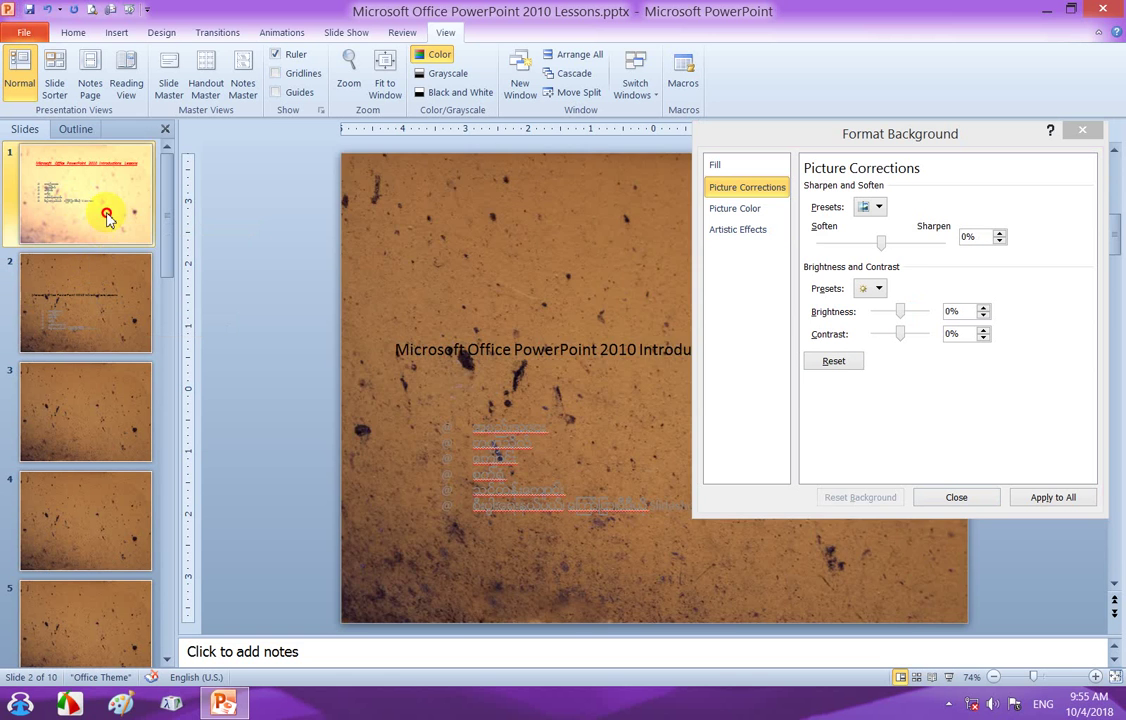
pyautogui.click(123, 321)
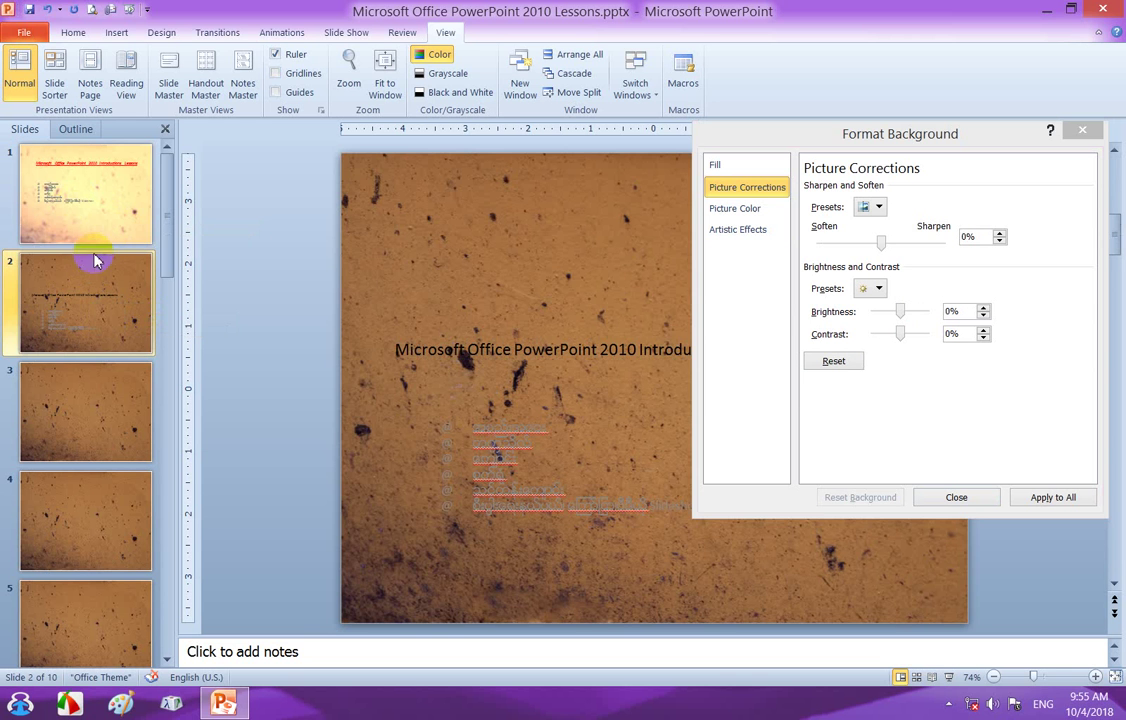
pyautogui.click(106, 218)
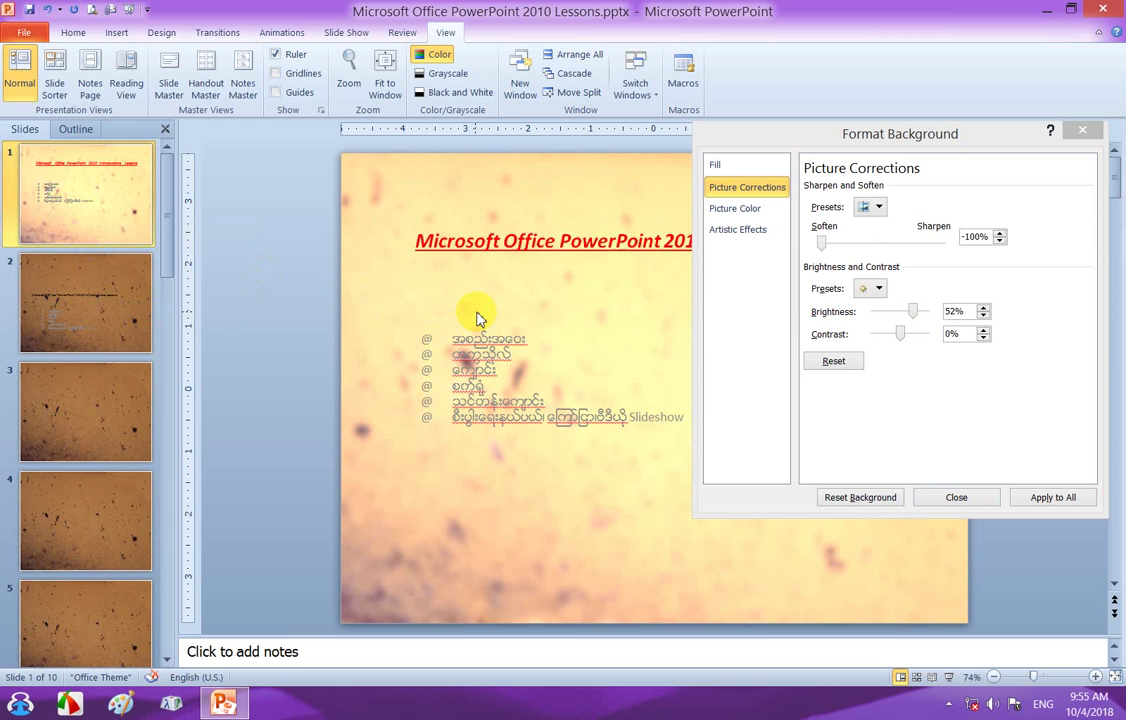
pyautogui.click(830, 362)
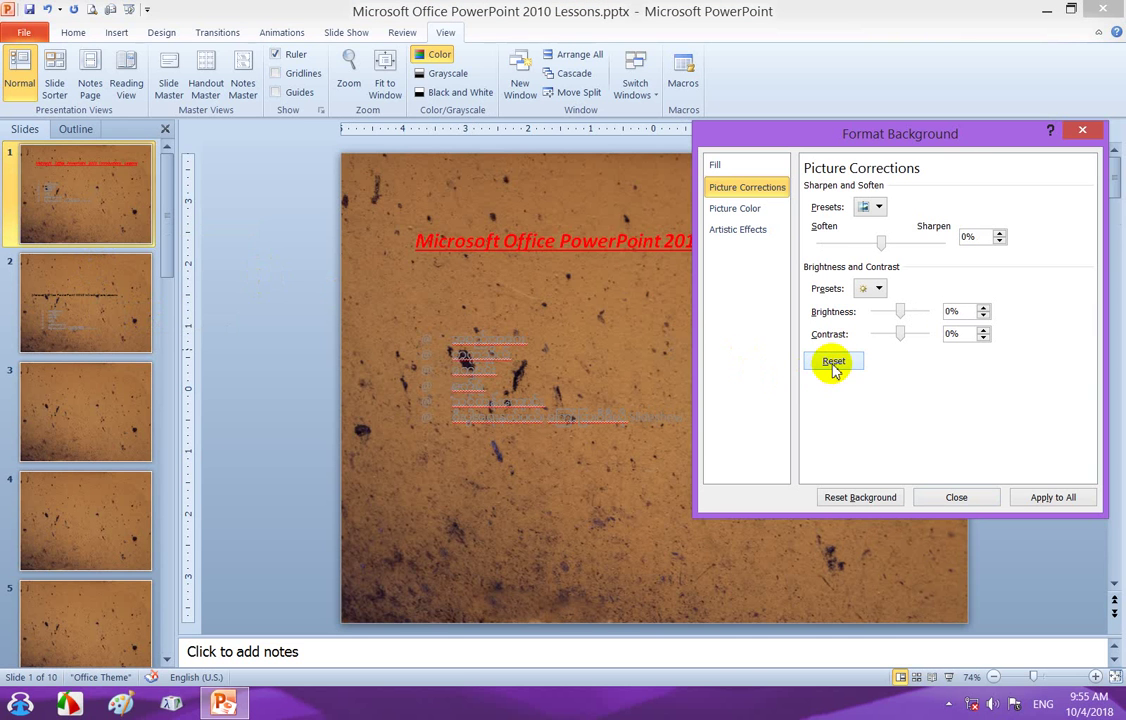
pyautogui.click(830, 358)
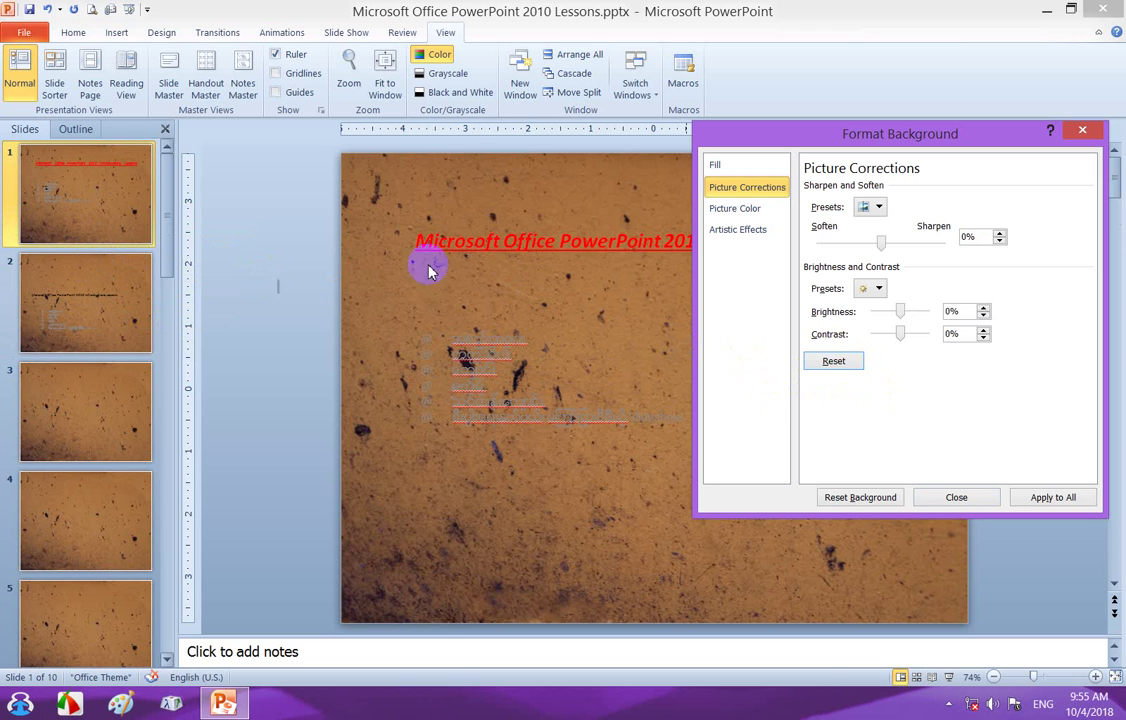
# Apply the 0% Saturation color preset to slide 1's background picture, making it grey
pyautogui.click(731, 212)
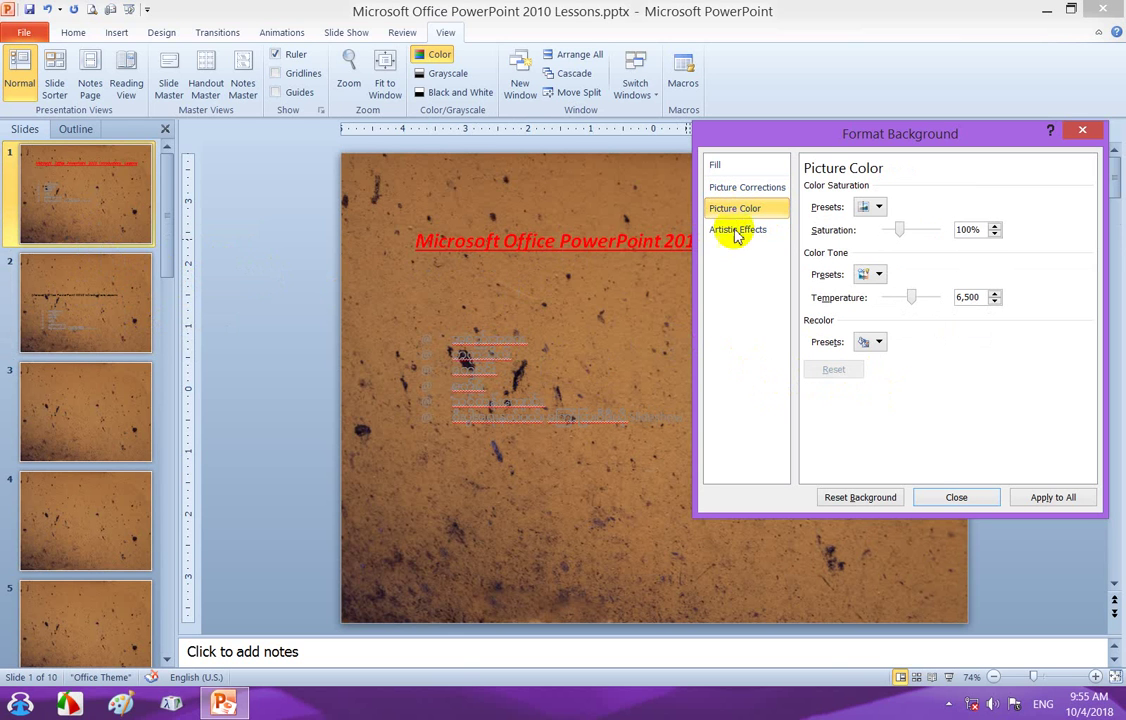
pyautogui.click(879, 207)
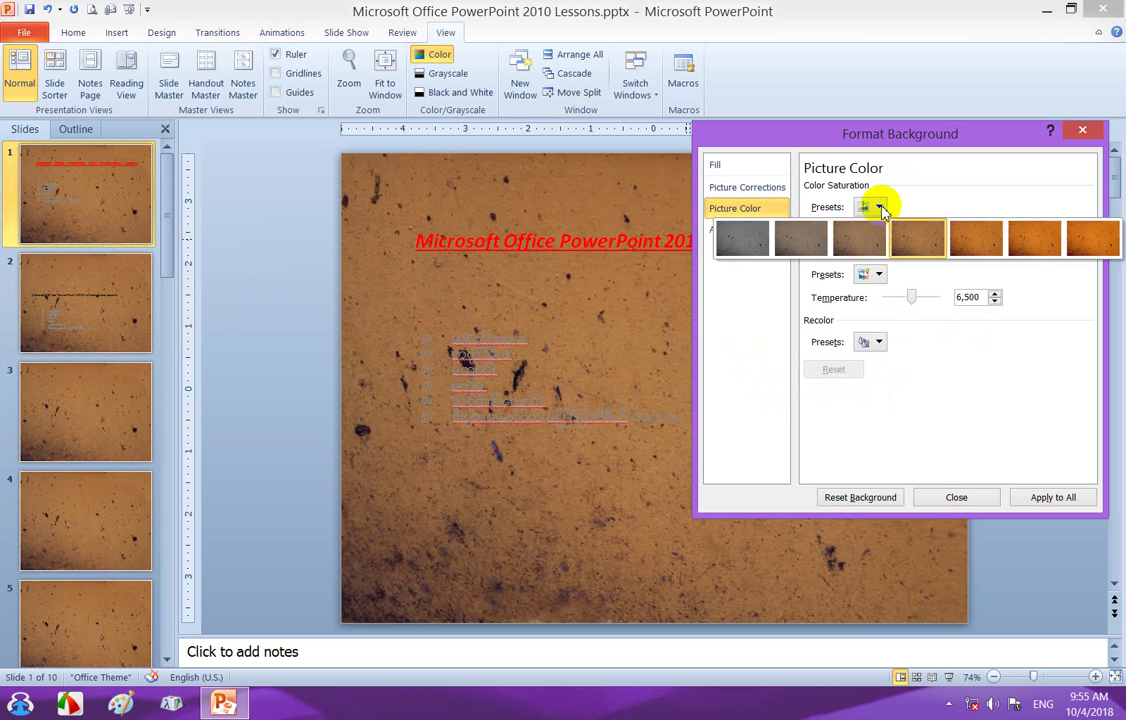
pyautogui.click(740, 236)
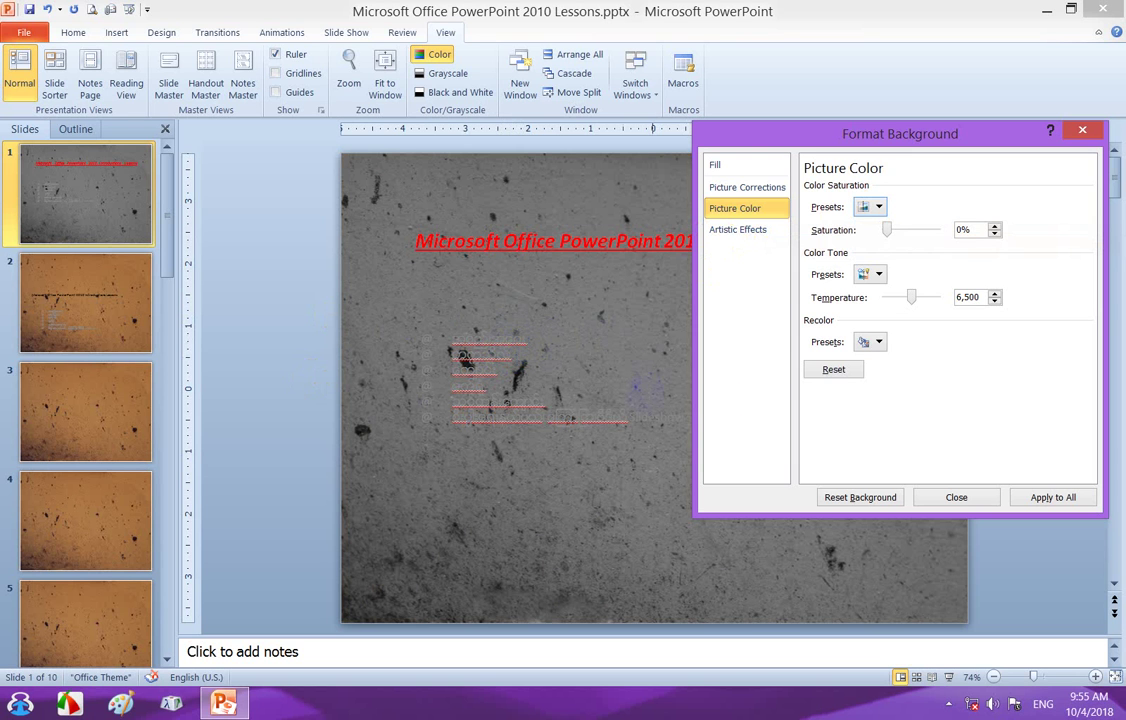
pyautogui.click(747, 236)
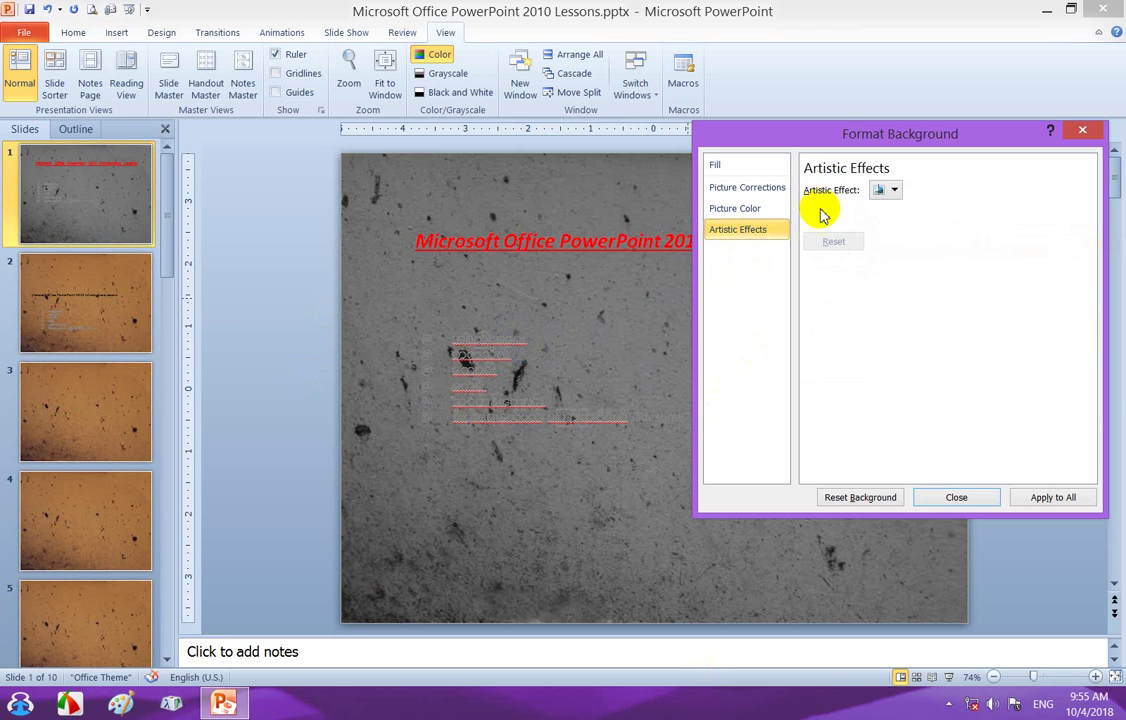
# Try an artistic effect on the background picture, then close the Format Background dialog
pyautogui.click(894, 190)
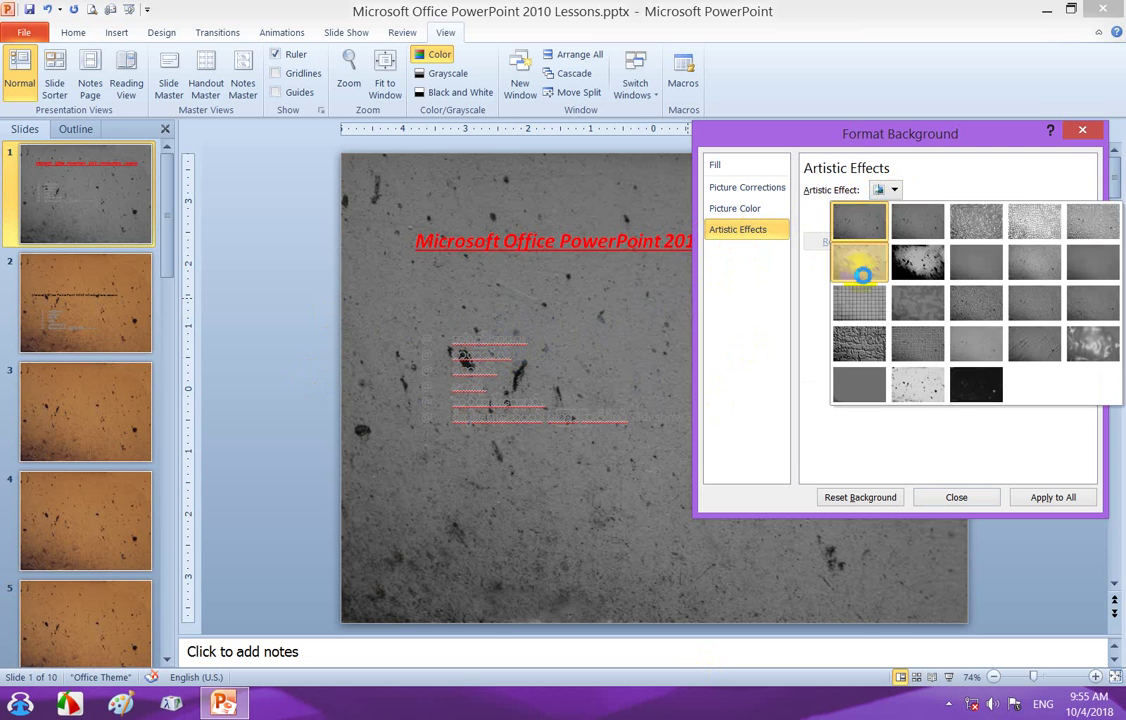
pyautogui.click(862, 273)
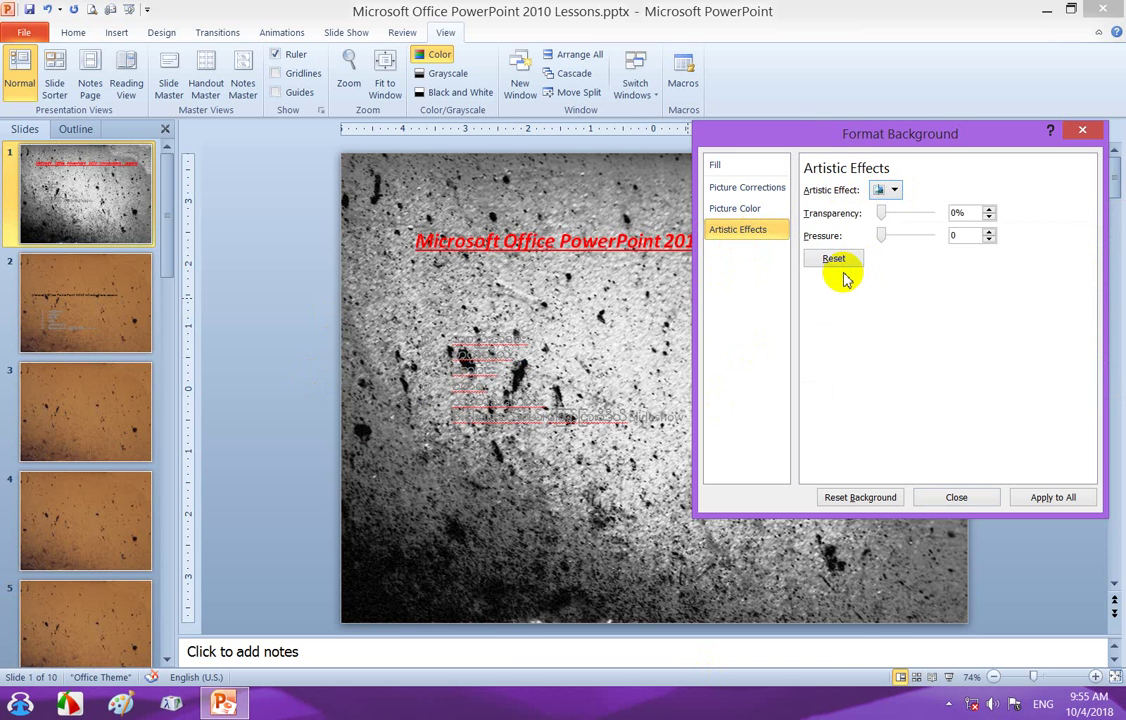
pyautogui.click(899, 213)
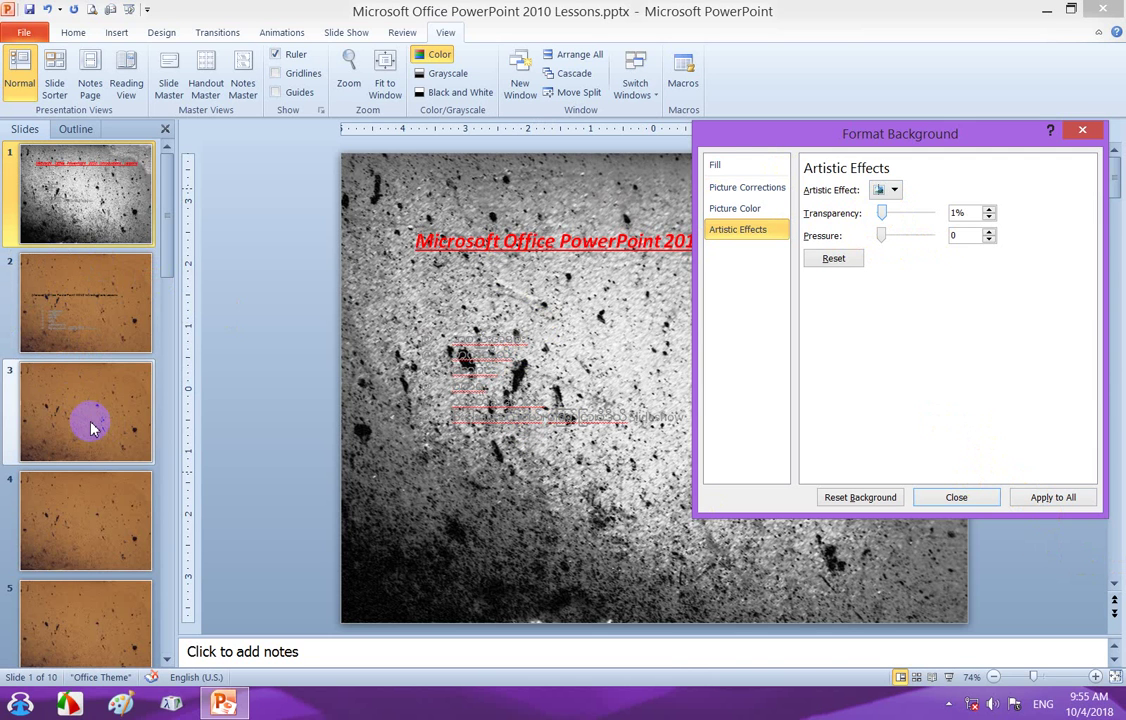
pyautogui.click(940, 508)
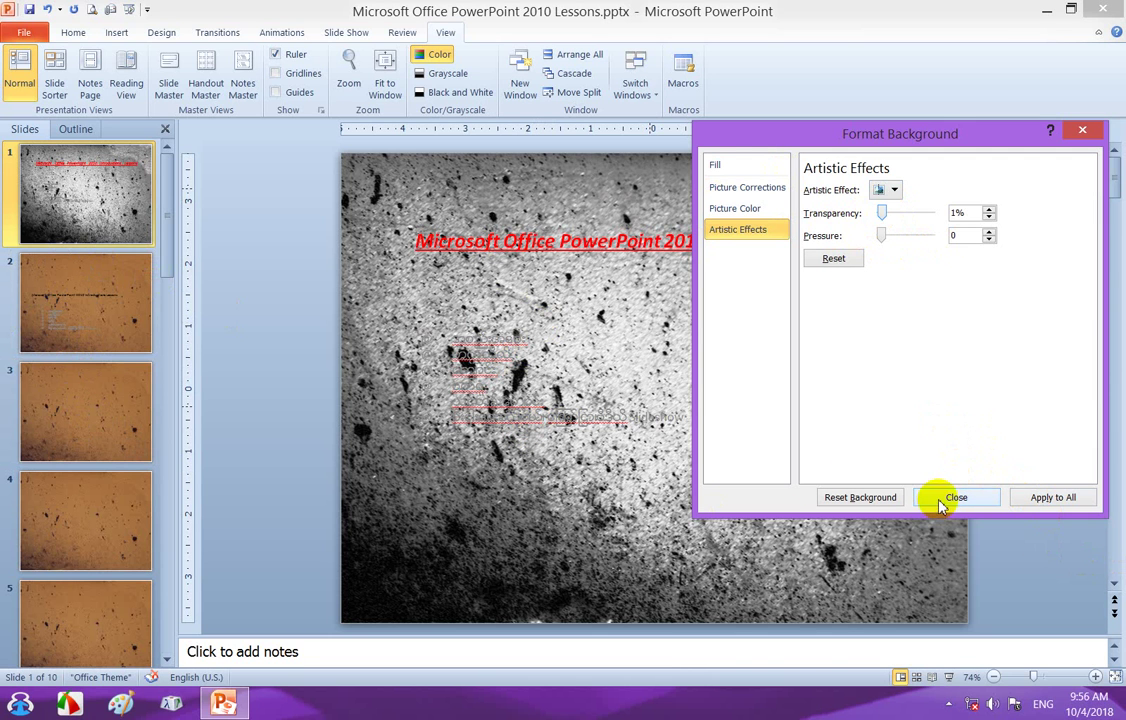
pyautogui.click(965, 508)
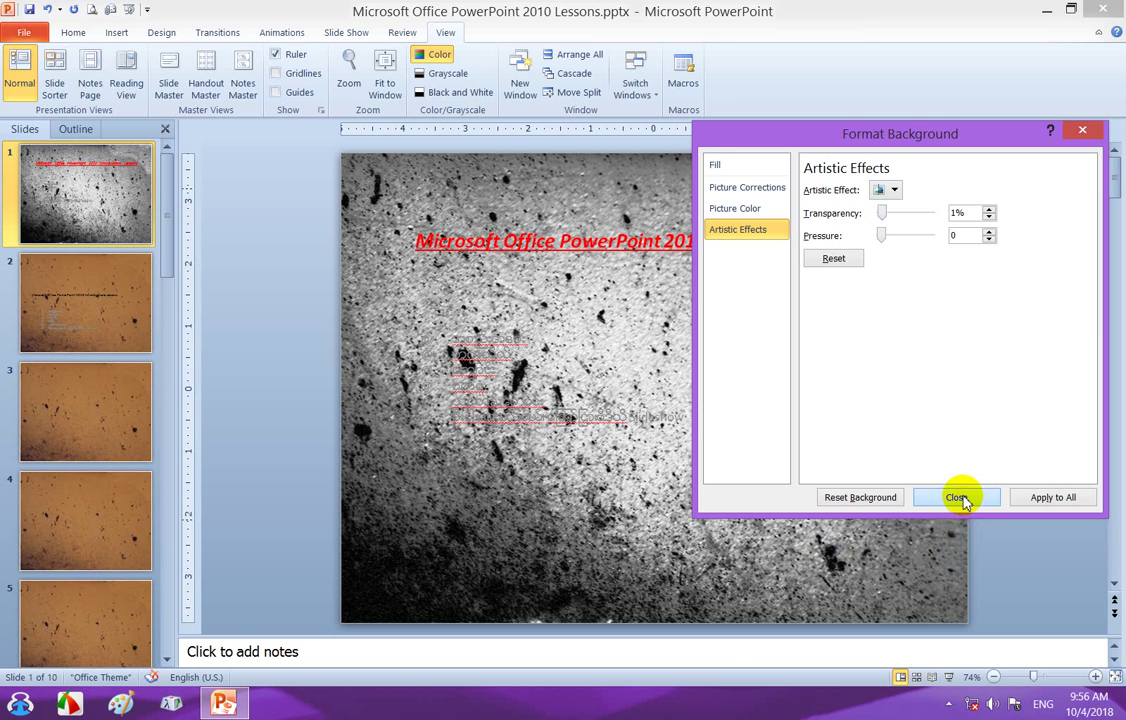
pyautogui.click(958, 498)
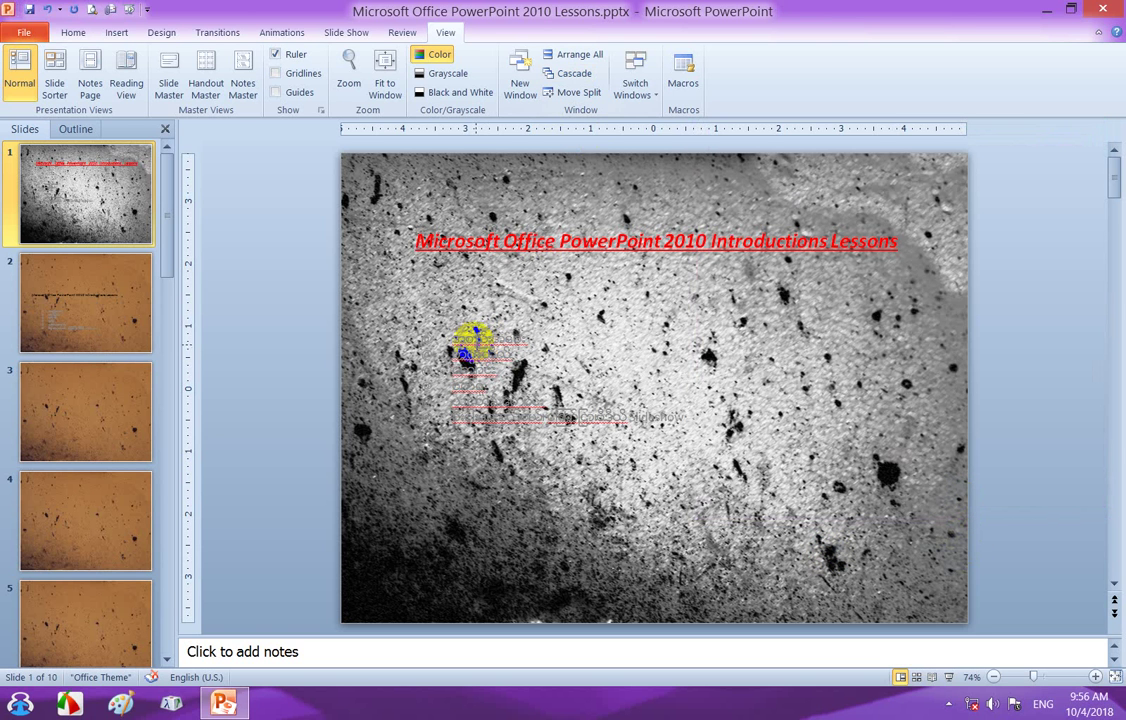
# Select slide 1's bulleted list and change its font colour to standard Red
pyautogui.moveTo(452, 345); pyautogui.dragTo(522, 405)
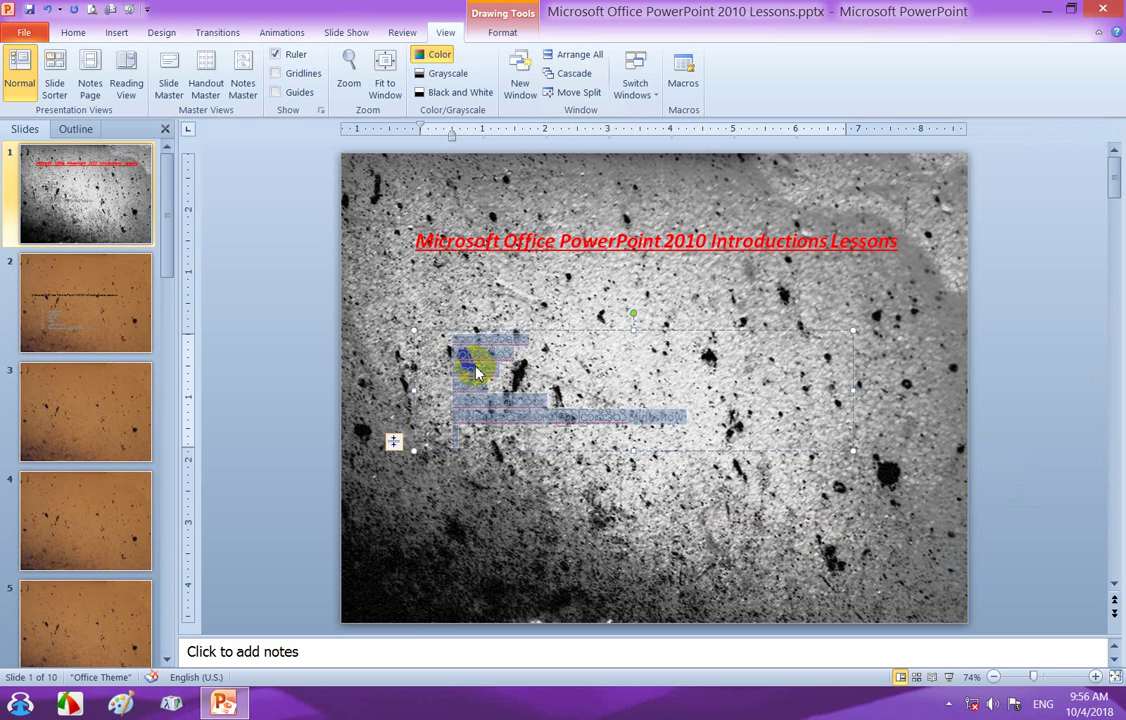
pyautogui.moveTo(696, 420); pyautogui.dragTo(432, 358)
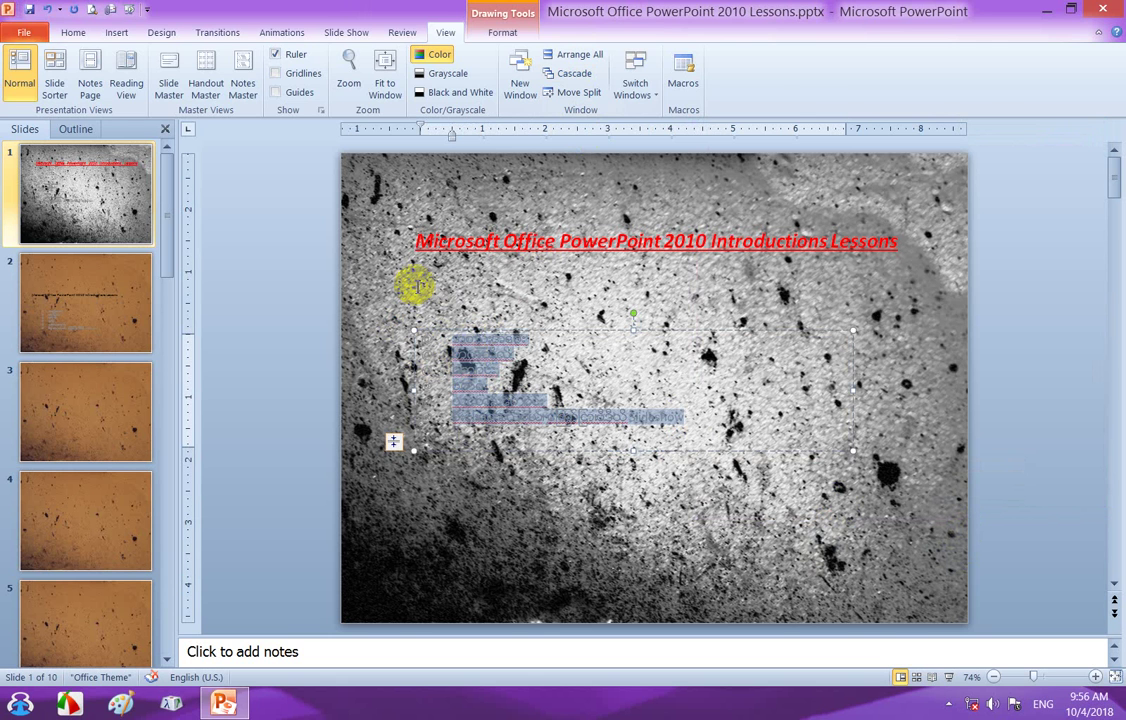
pyautogui.click(67, 33)
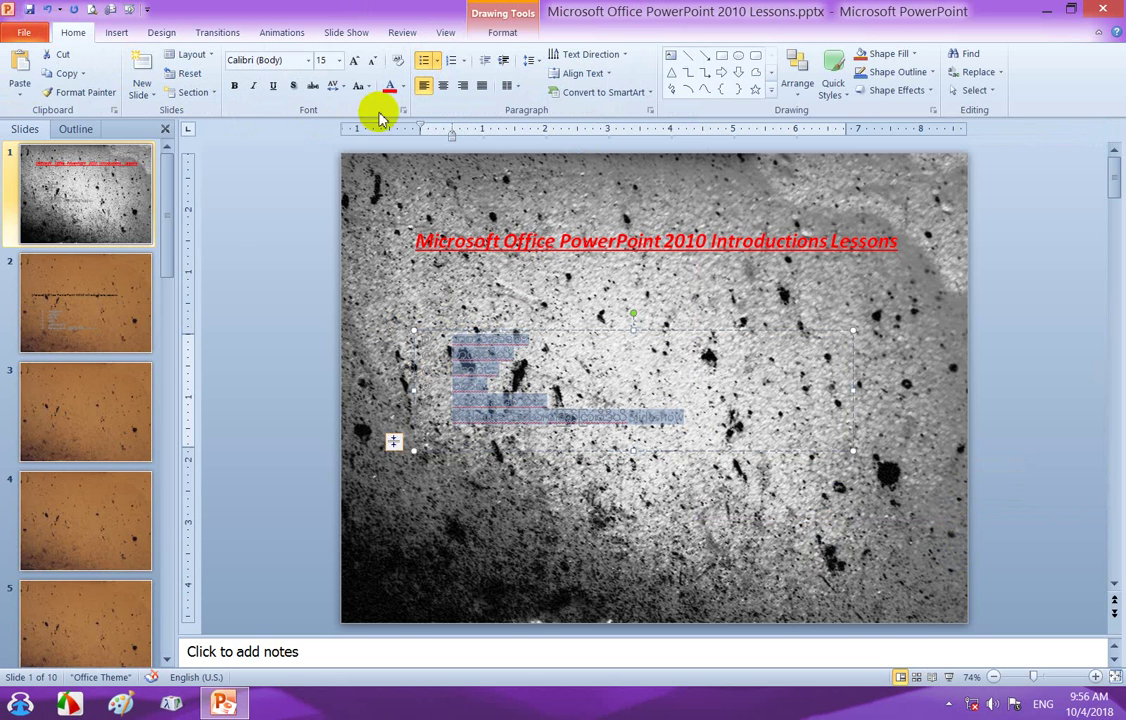
pyautogui.click(404, 88)
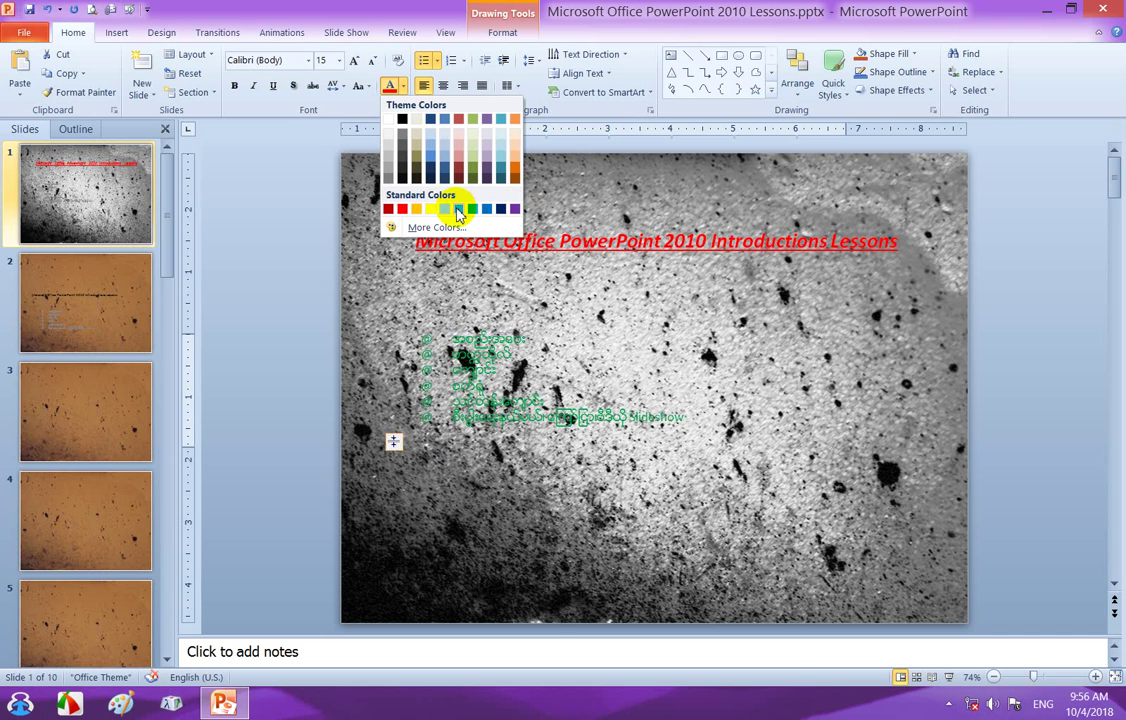
pyautogui.click(405, 213)
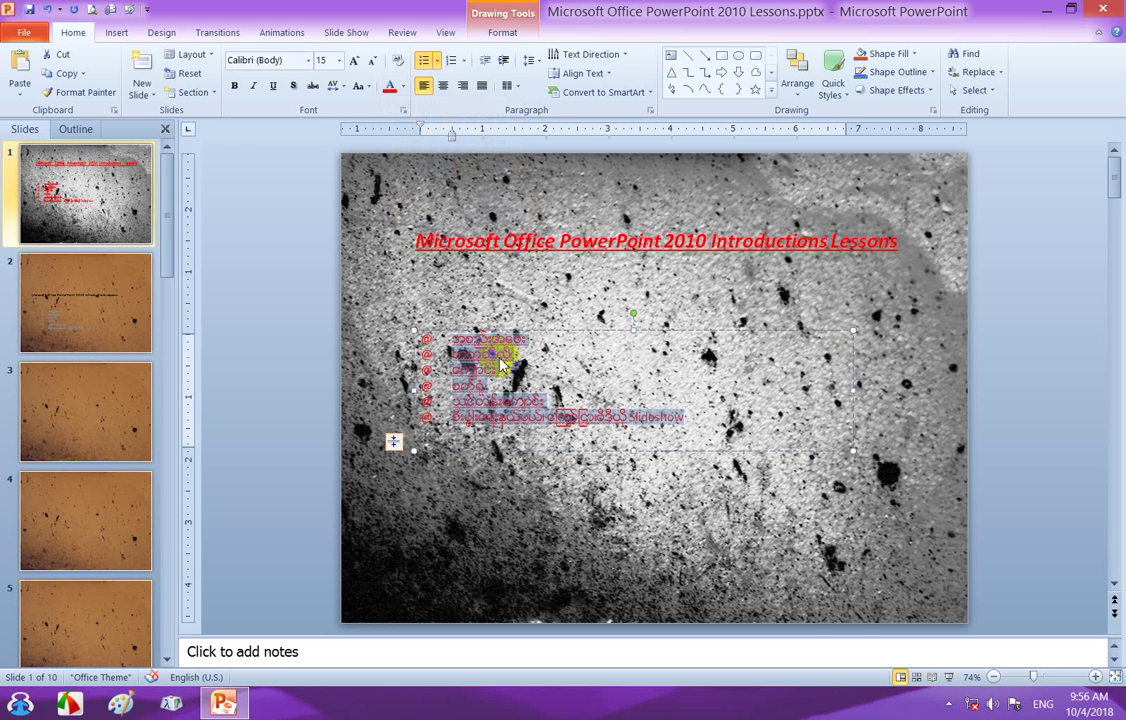
pyautogui.click(519, 328)
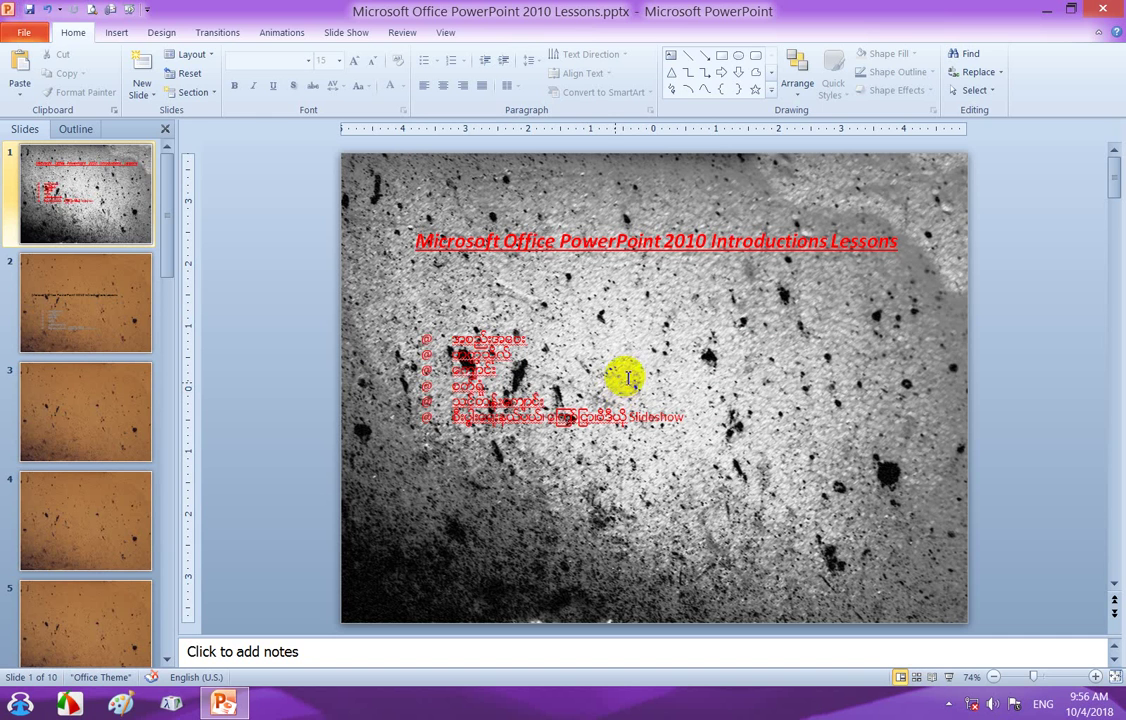
pyautogui.click(604, 322)
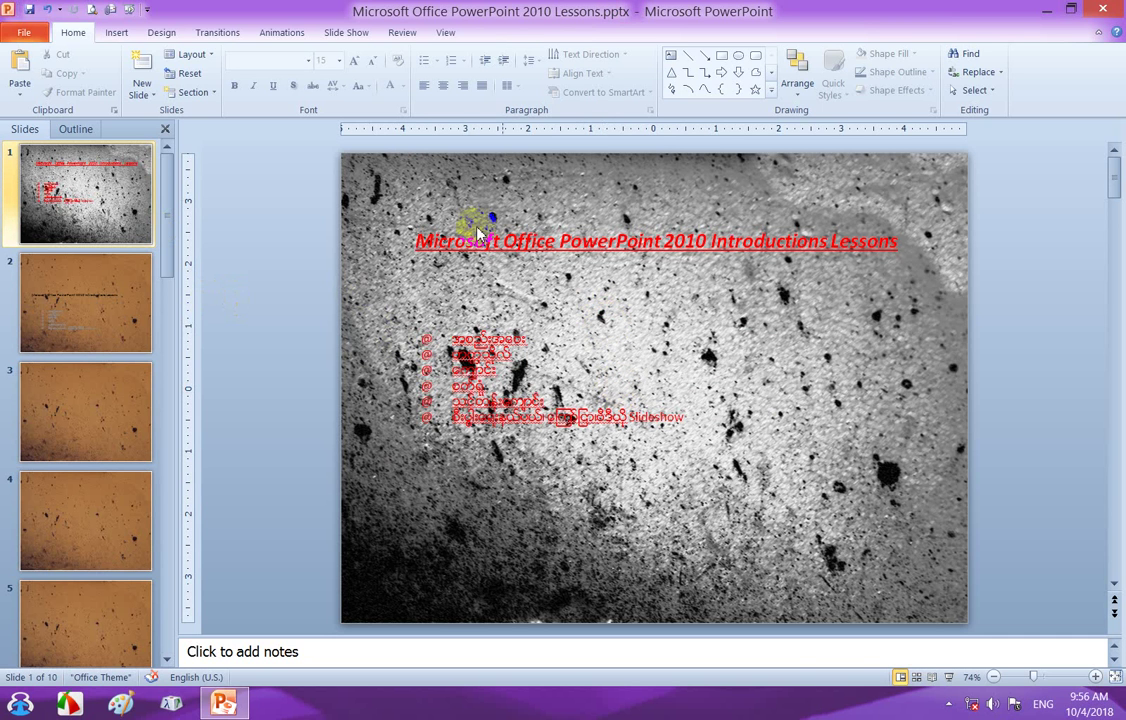
# Give the background a gradient fill, widen the blue stop, and apply it to all slides
pyautogui.rightClick(455, 193)
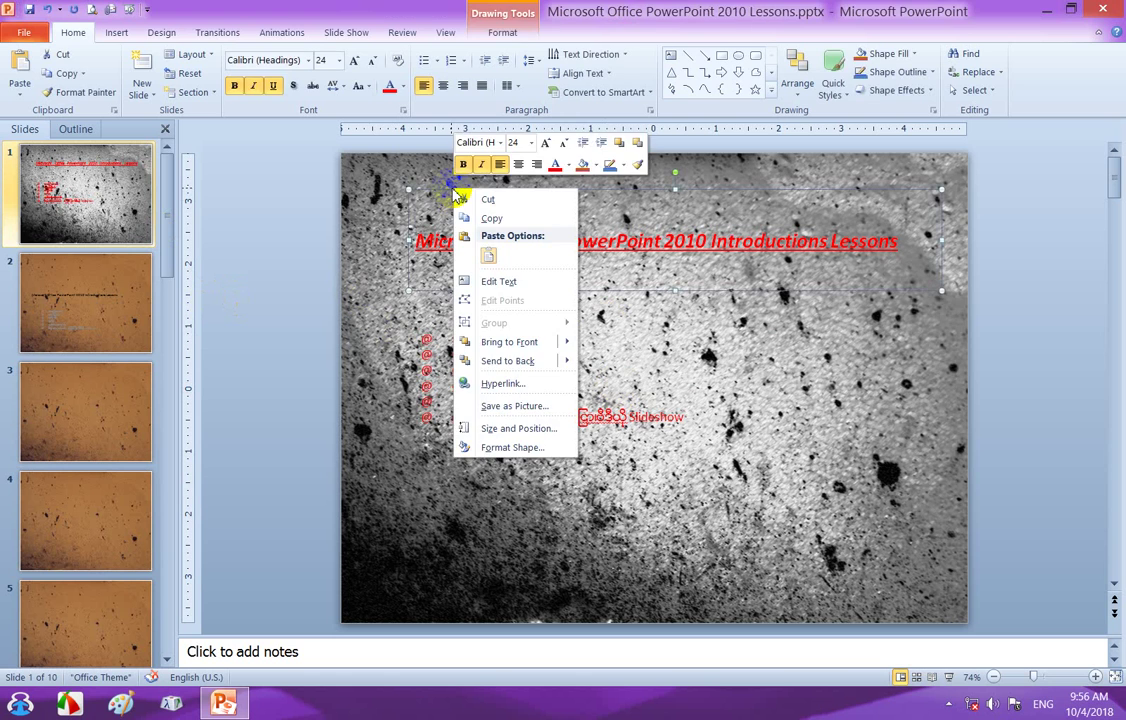
pyautogui.rightClick(358, 178)
pyautogui.click(427, 389)
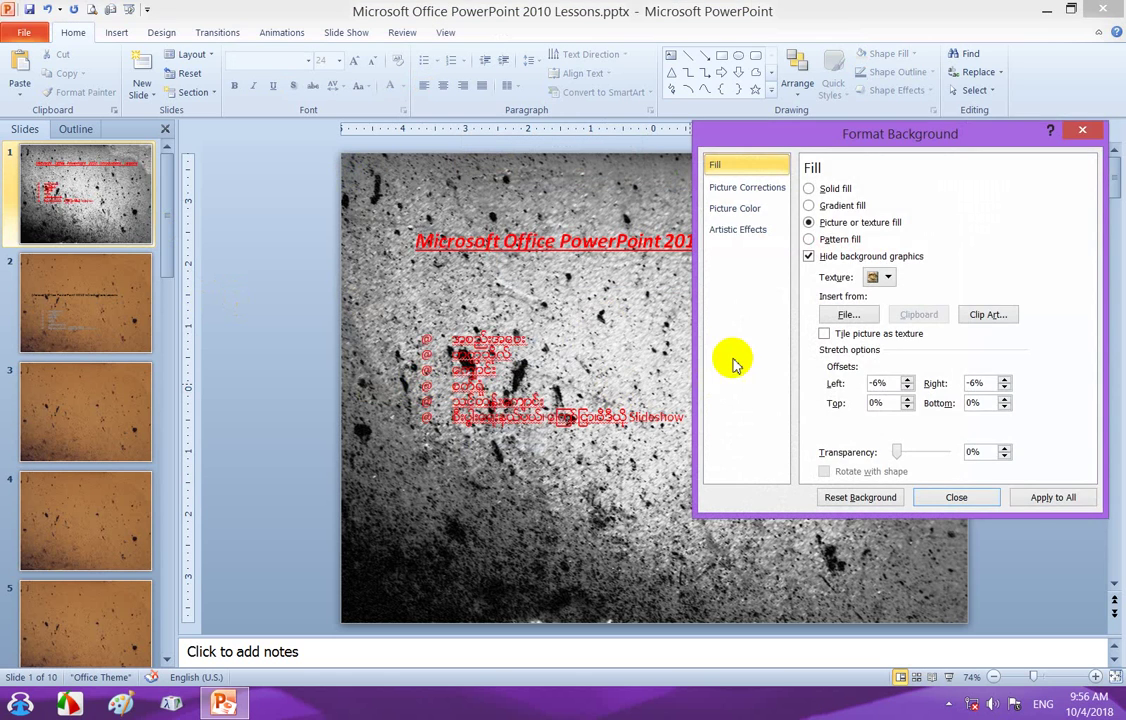
pyautogui.click(809, 206)
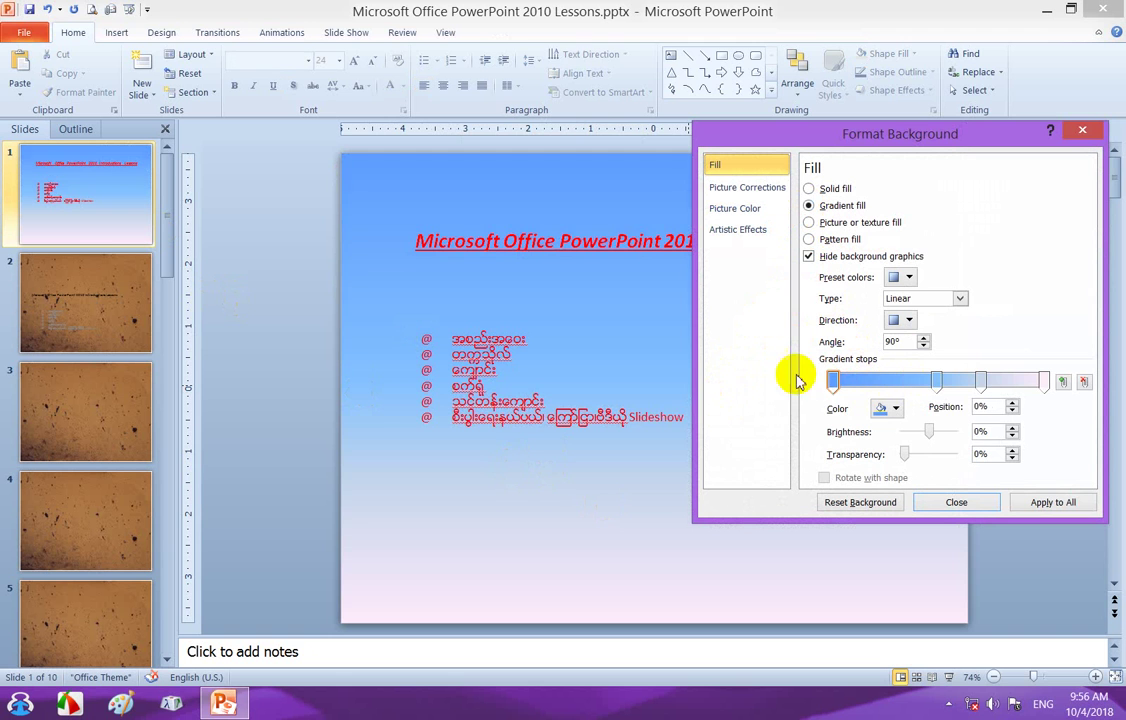
pyautogui.moveTo(864, 381)
pyautogui.mouseDown()
pyautogui.moveTo(956, 381)
pyautogui.moveTo(916, 385)
pyautogui.mouseUp()
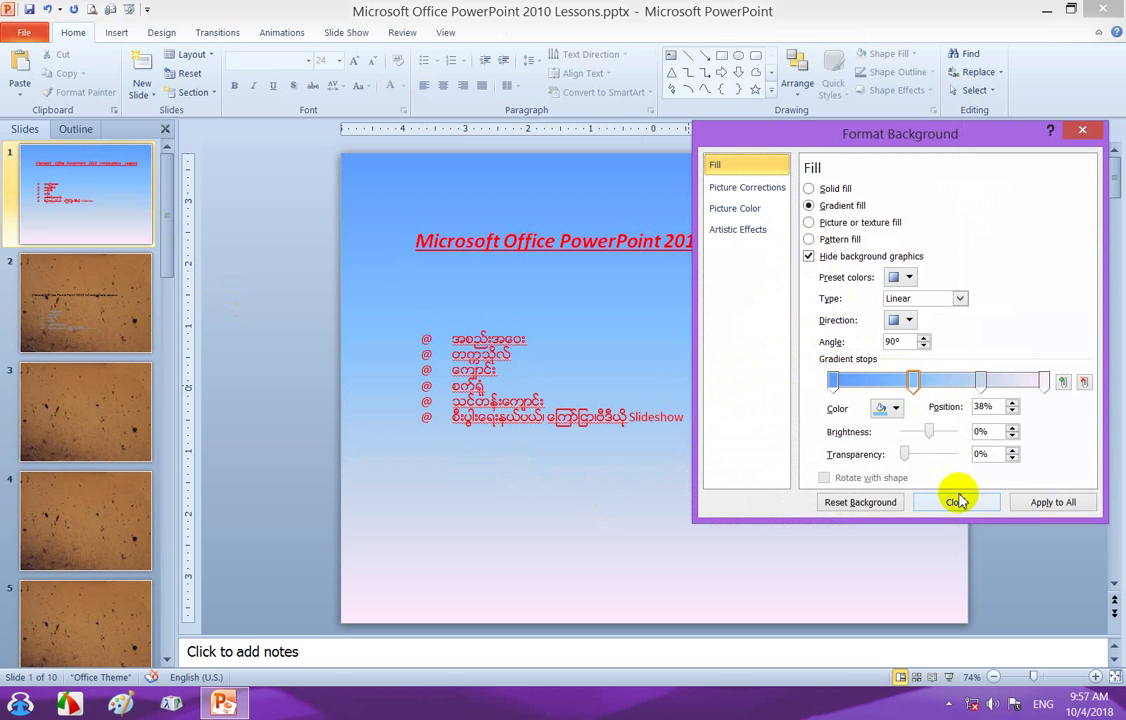
pyautogui.click(1045, 502)
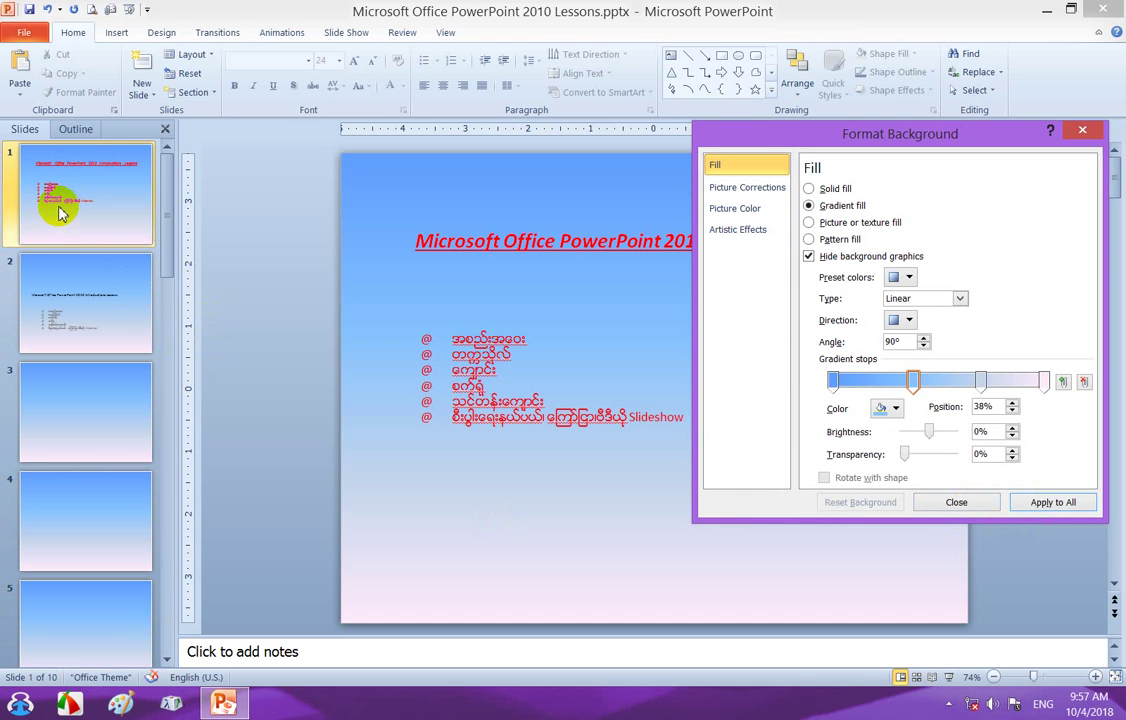
pyautogui.click(956, 502)
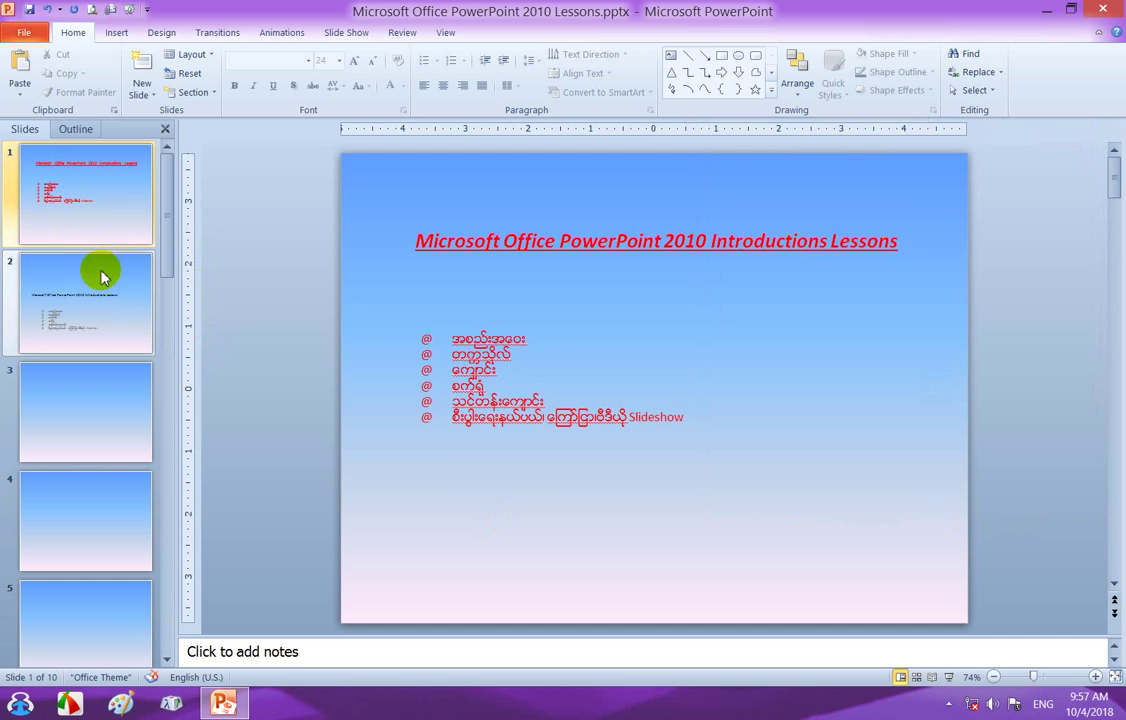
pyautogui.click(88, 308)
pyautogui.click(82, 238)
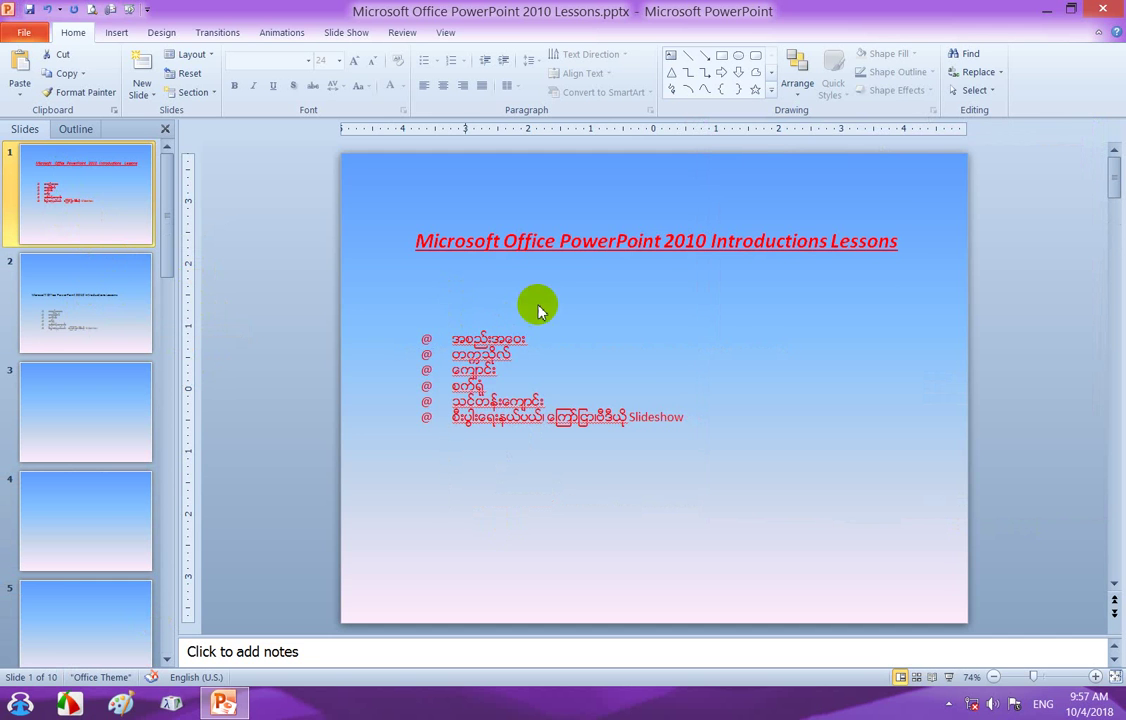
pyautogui.click(108, 289)
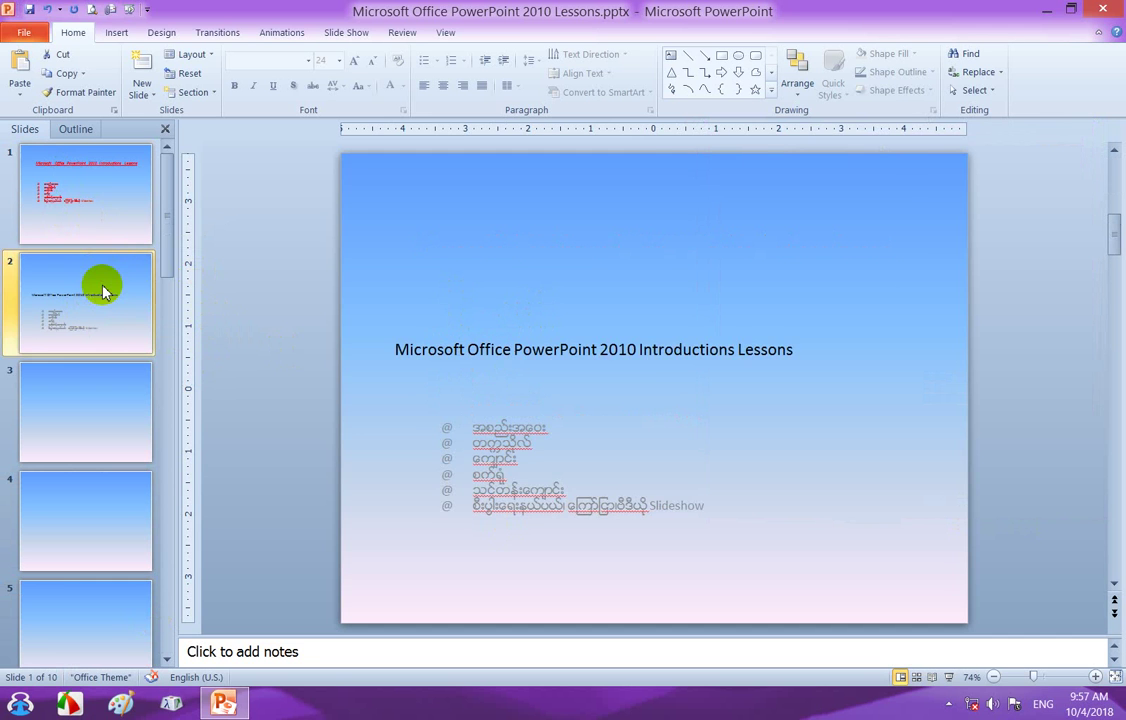
pyautogui.click(82, 168)
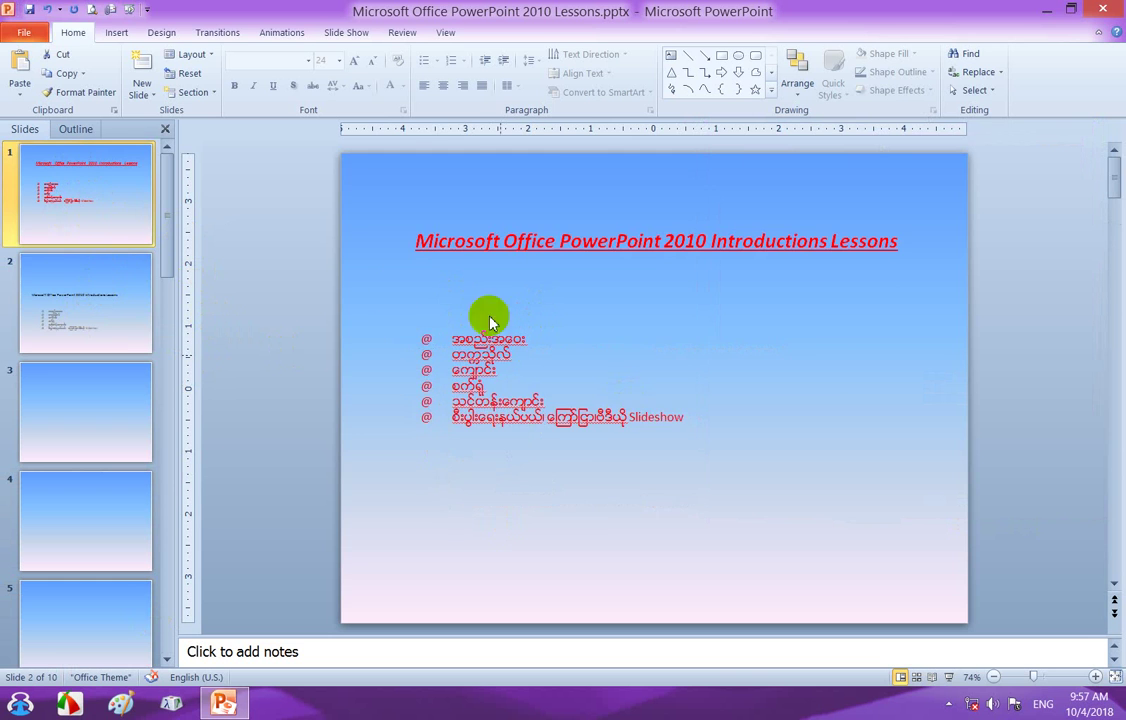
pyautogui.click(80, 300)
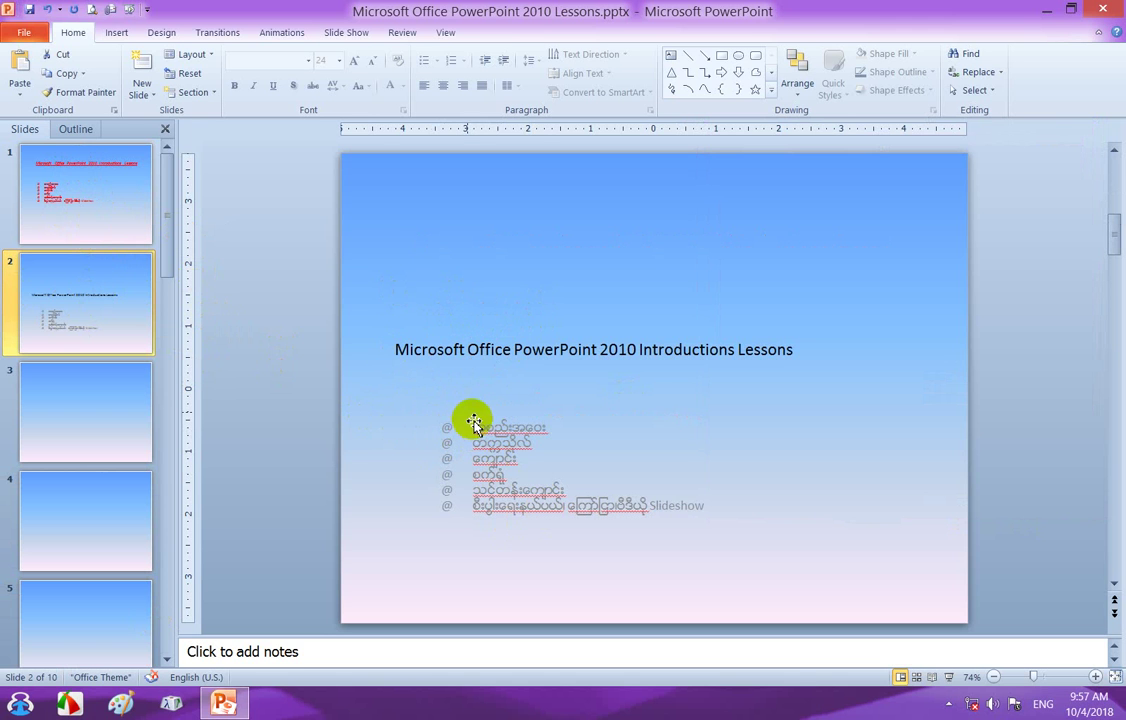
pyautogui.moveTo(398, 349); pyautogui.dragTo(820, 369)
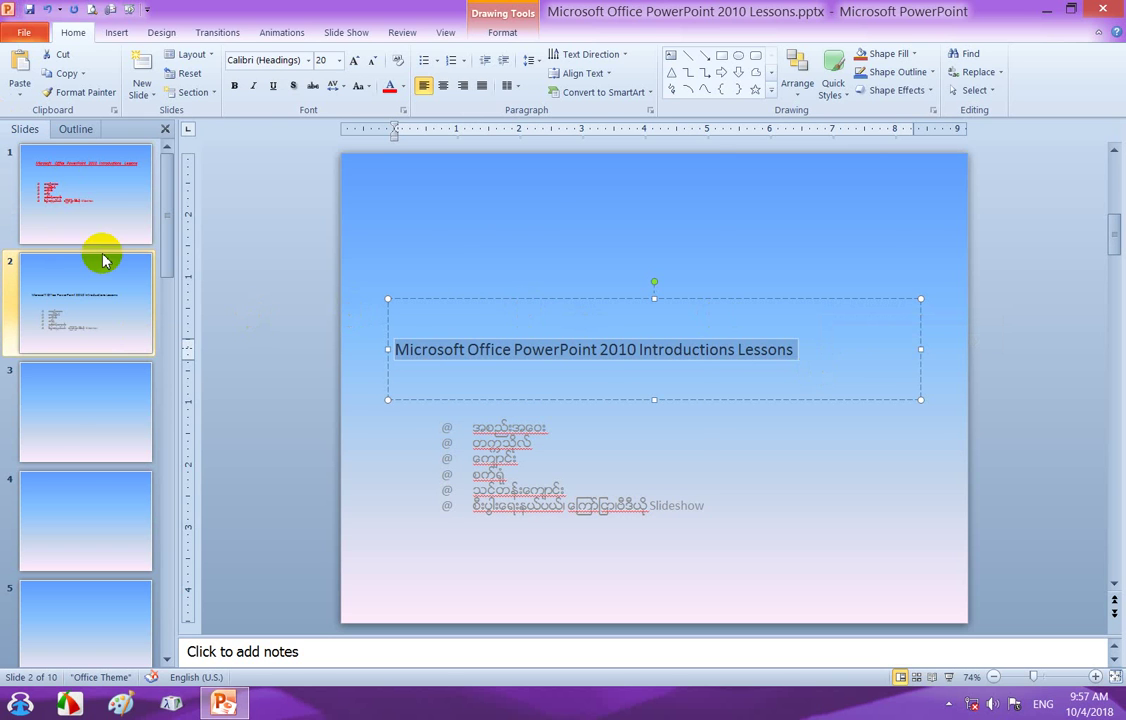
pyautogui.click(79, 207)
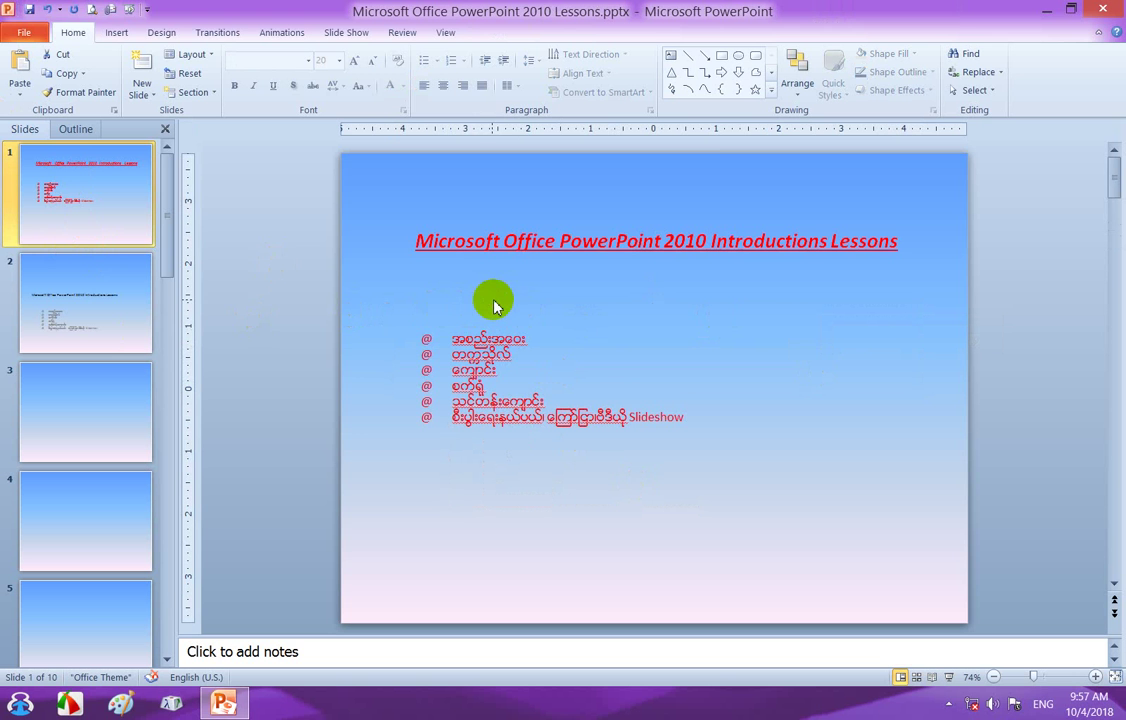